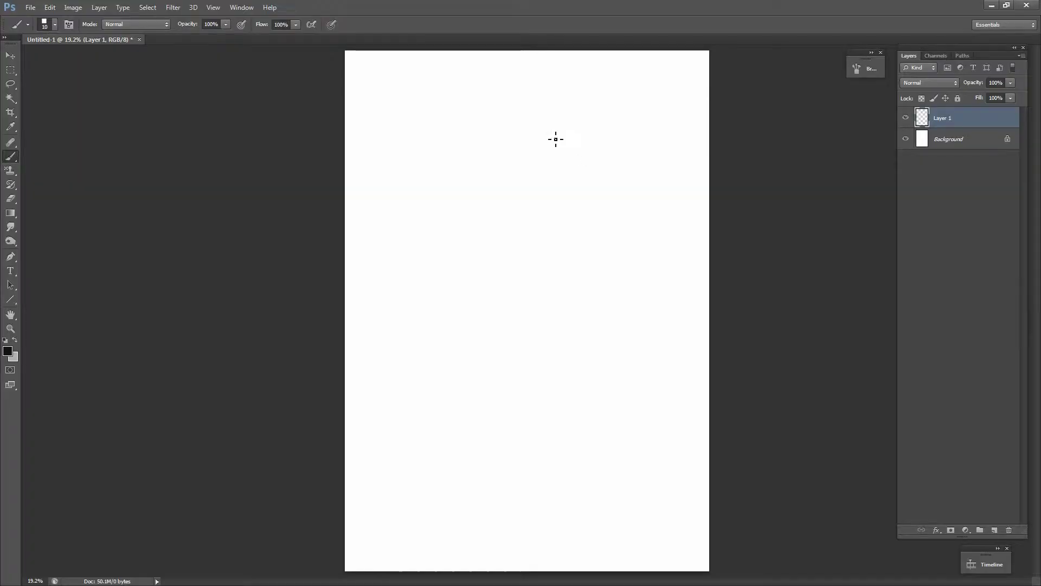
# Sketch loose head loops and the first body strokes of the figure on Layer 1
pyautogui.moveTo(530, 175); pyautogui.dragTo(507, 163)
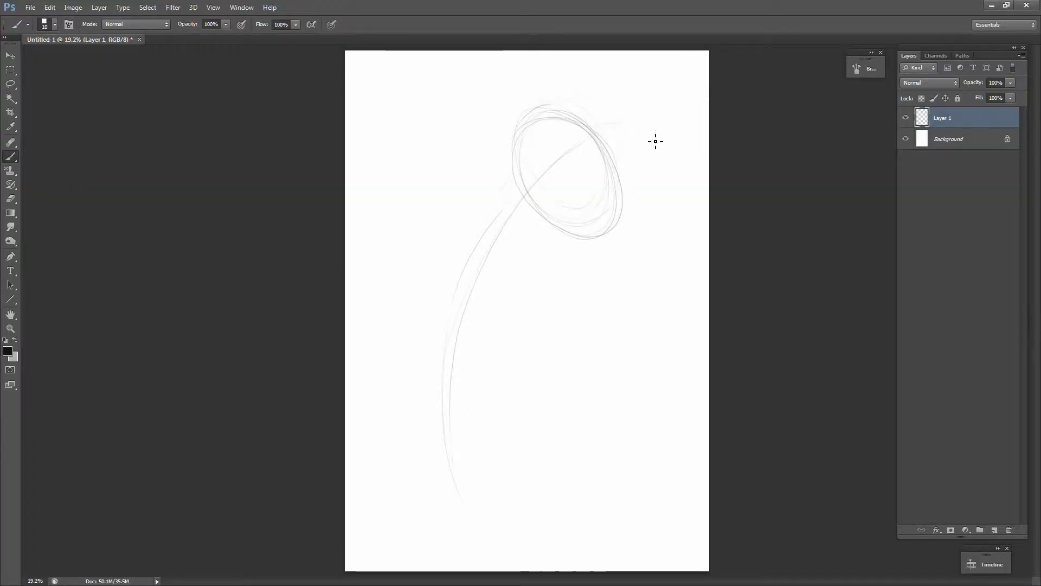
pyautogui.moveTo(655, 139); pyautogui.dragTo(648, 190)
pyautogui.moveTo(488, 138); pyautogui.dragTo(458, 168)
pyautogui.moveTo(496, 244); pyautogui.dragTo(466, 318)
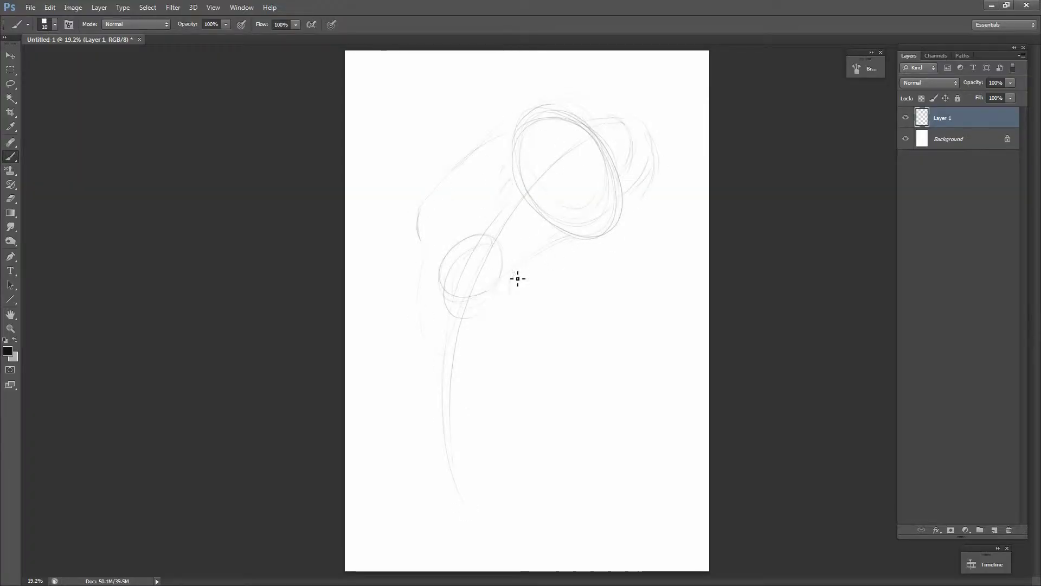
pyautogui.moveTo(510, 274); pyautogui.dragTo(537, 311)
pyautogui.moveTo(424, 298); pyautogui.dragTo(426, 260)
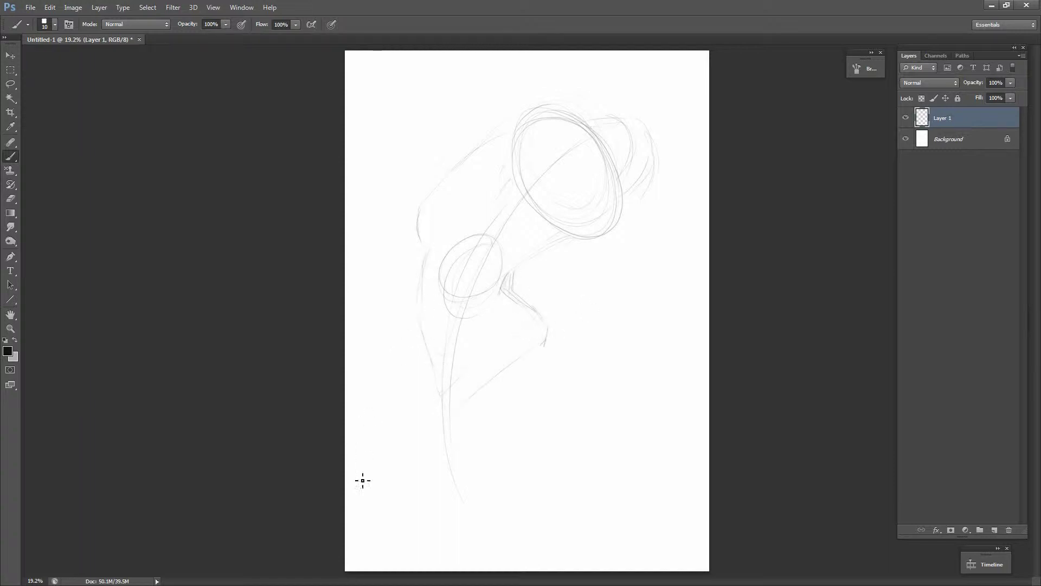
pyautogui.moveTo(382, 477); pyautogui.dragTo(412, 446)
pyautogui.moveTo(427, 318); pyautogui.dragTo(450, 307)
# Sketch the bent legs, the lower-right foot and the heel
pyautogui.moveTo(353, 307); pyautogui.dragTo(397, 278)
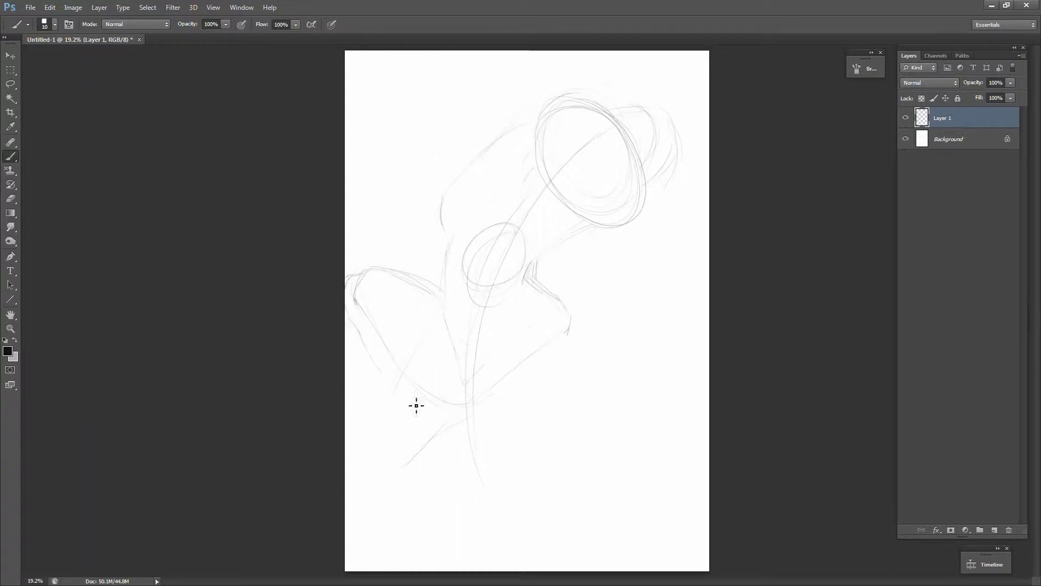
pyautogui.moveTo(490, 393)
pyautogui.mouseDown()
pyautogui.moveTo(562, 459)
pyautogui.moveTo(537, 480)
pyautogui.moveTo(594, 489)
pyautogui.mouseUp()
pyautogui.moveTo(552, 361); pyautogui.dragTo(544, 378)
pyautogui.moveTo(490, 439); pyautogui.dragTo(463, 521)
pyautogui.moveTo(529, 431); pyautogui.dragTo(558, 464)
pyautogui.moveTo(545, 515); pyautogui.dragTo(591, 534)
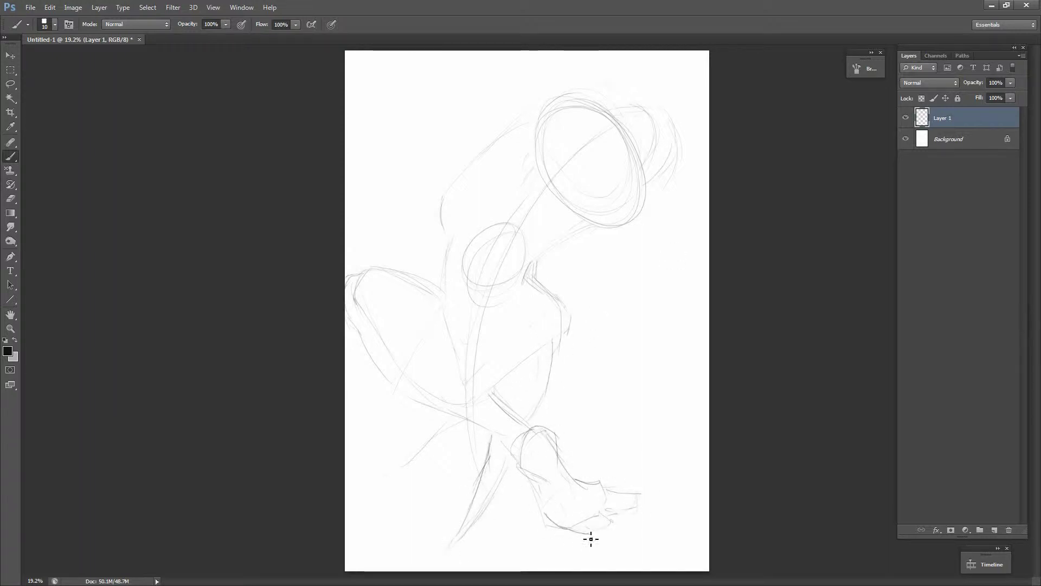
# Sketch the back curve rising to the head, the raised arm and the lower-left foot
pyautogui.moveTo(445, 282); pyautogui.dragTo(450, 334)
pyautogui.moveTo(455, 242)
pyautogui.mouseDown()
pyautogui.moveTo(441, 209)
pyautogui.moveTo(534, 130)
pyautogui.mouseUp()
pyautogui.moveTo(546, 242)
pyautogui.mouseDown()
pyautogui.moveTo(525, 279)
pyautogui.moveTo(450, 345)
pyautogui.mouseUp()
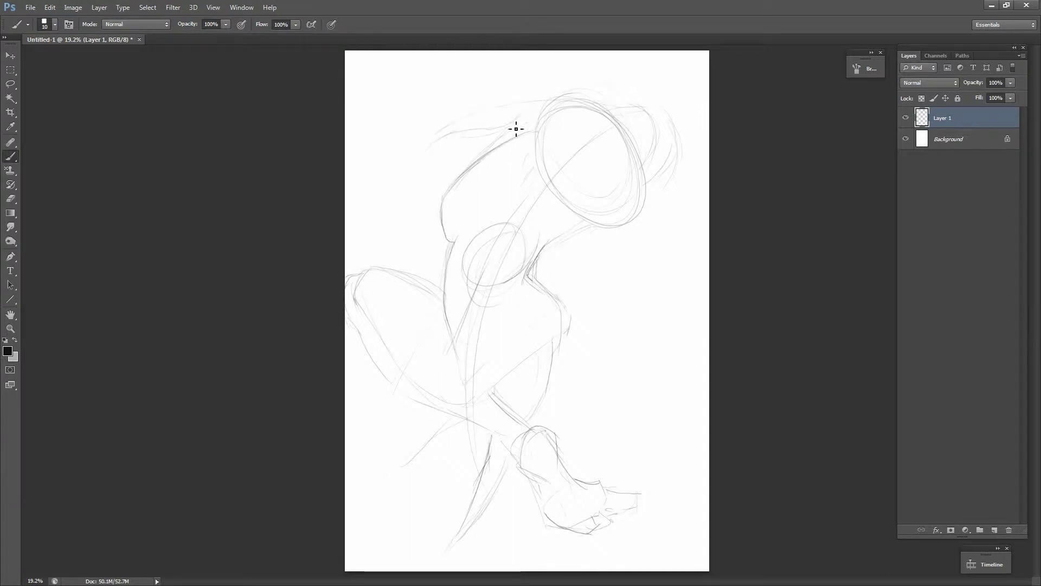
pyautogui.moveTo(516, 129); pyautogui.dragTo(424, 151)
pyautogui.moveTo(618, 107); pyautogui.dragTo(648, 138)
pyautogui.scroll(-1, 500, 488)
pyautogui.moveTo(464, 503)
pyautogui.mouseDown()
pyautogui.moveTo(437, 552)
pyautogui.moveTo(461, 520)
pyautogui.mouseUp()
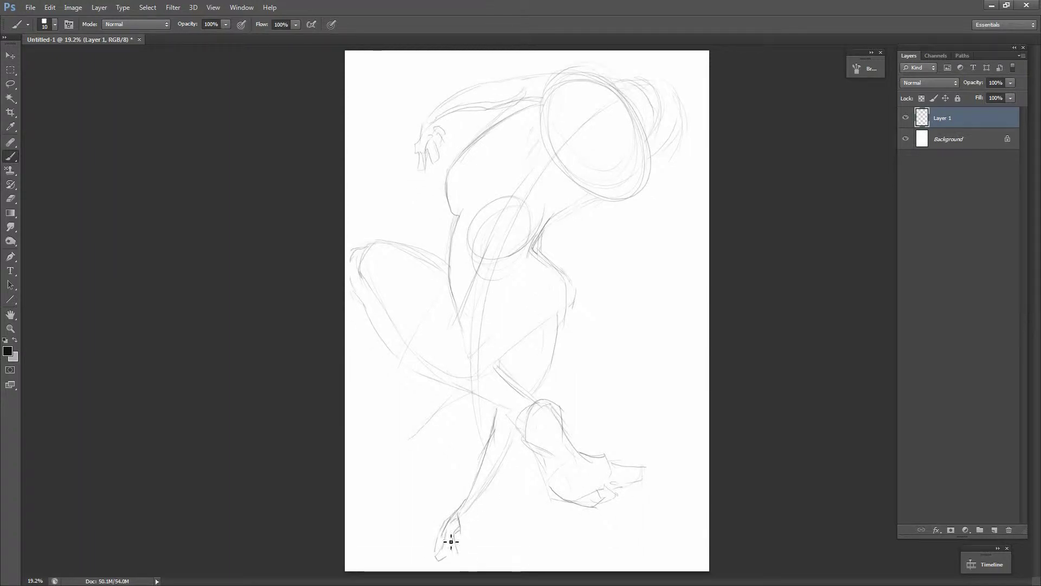
# Darken the knee, thigh curve, torso contour and angular hip lines
pyautogui.moveTo(490, 362); pyautogui.dragTo(534, 401)
pyautogui.moveTo(355, 247)
pyautogui.mouseDown()
pyautogui.moveTo(399, 339)
pyautogui.moveTo(471, 379)
pyautogui.moveTo(558, 326)
pyautogui.moveTo(547, 256)
pyautogui.mouseUp()
pyautogui.moveTo(534, 310); pyautogui.dragTo(526, 346)
pyautogui.moveTo(457, 301); pyautogui.dragTo(469, 347)
pyautogui.moveTo(434, 255); pyautogui.dragTo(444, 351)
pyautogui.moveTo(461, 224); pyautogui.dragTo(487, 140)
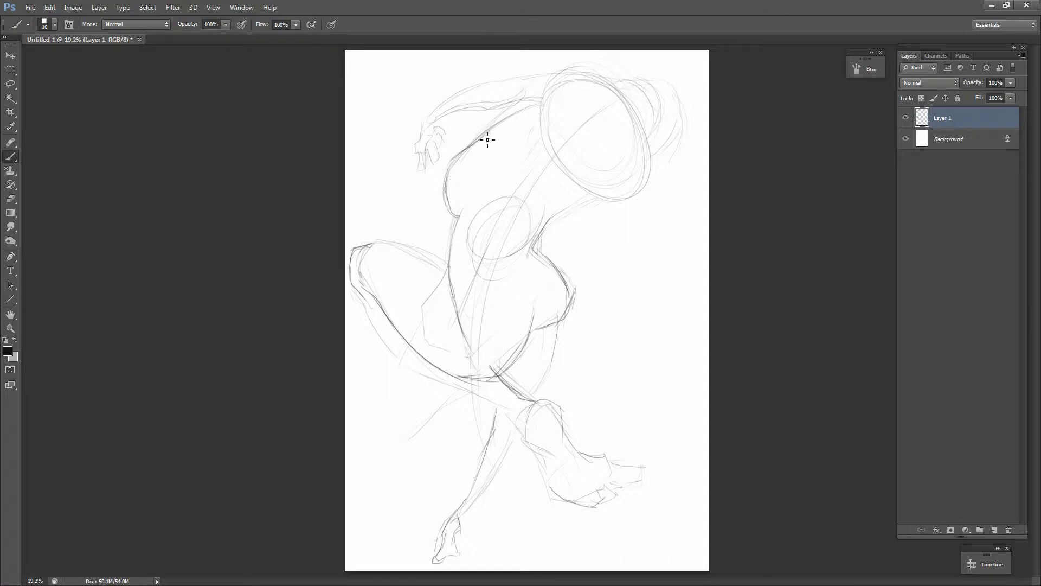
# Erase the rough arm strokes near the top and sketch new arm lines at the right
pyautogui.press('e')
pyautogui.moveTo(428, 158); pyautogui.dragTo(558, 76)
pyautogui.press('b')
pyautogui.moveTo(637, 197); pyautogui.dragTo(695, 285)
# Darken the lower leg, right thigh, hip, leg and back contours
pyautogui.moveTo(464, 512); pyautogui.dragTo(494, 433)
pyautogui.moveTo(462, 520); pyautogui.dragTo(557, 325)
pyautogui.moveTo(490, 382); pyautogui.dragTo(449, 268)
pyautogui.moveTo(432, 281); pyautogui.dragTo(423, 326)
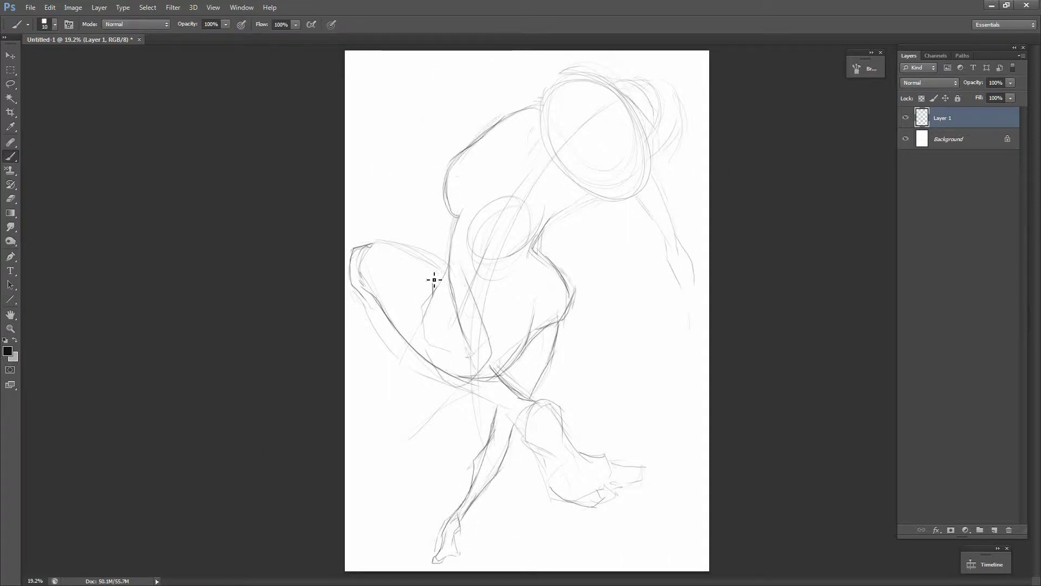
pyautogui.moveTo(464, 271); pyautogui.dragTo(536, 253)
pyautogui.moveTo(491, 156); pyautogui.dragTo(526, 133)
# Refine the head ellipse and knee-thigh outline, then scale the sketch to 89.73% and rotate -3.16°
pyautogui.moveTo(566, 169)
pyautogui.mouseDown()
pyautogui.moveTo(551, 93)
pyautogui.moveTo(644, 147)
pyautogui.mouseUp()
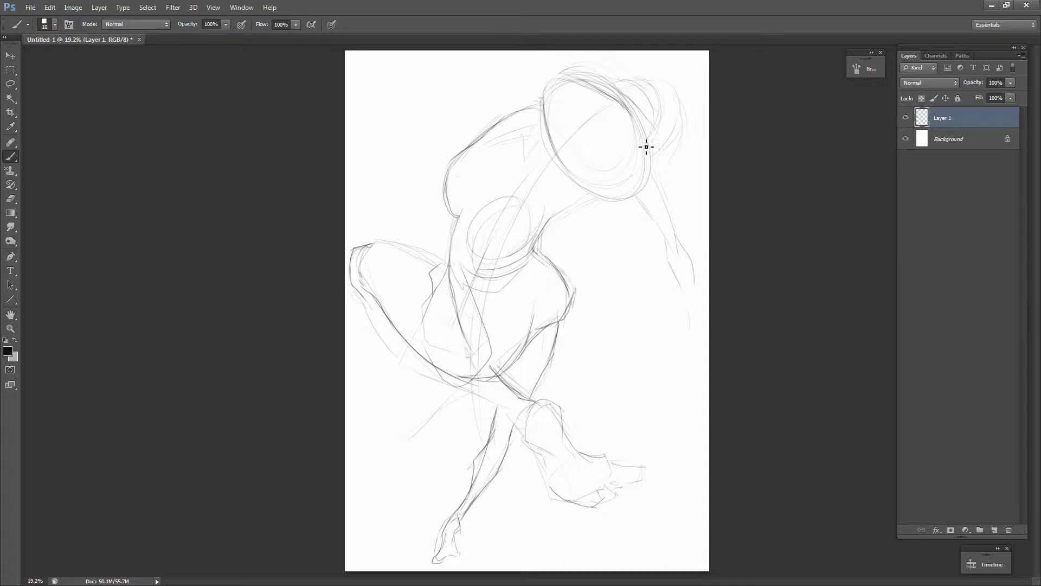
pyautogui.moveTo(645, 103); pyautogui.dragTo(567, 192)
pyautogui.moveTo(637, 121); pyautogui.dragTo(572, 184)
pyautogui.moveTo(436, 266)
pyautogui.mouseDown()
pyautogui.moveTo(349, 248)
pyautogui.moveTo(480, 428)
pyautogui.mouseUp()
pyautogui.moveTo(567, 315); pyautogui.dragTo(556, 388)
pyautogui.moveTo(388, 239); pyautogui.dragTo(347, 274)
pyautogui.moveTo(350, 317); pyautogui.dragTo(378, 306)
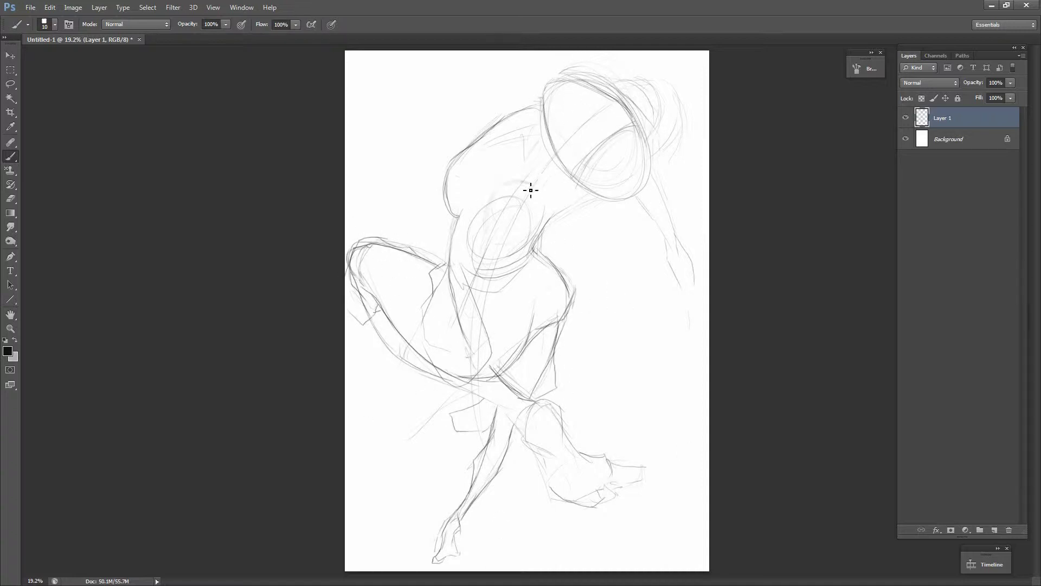
pyautogui.moveTo(688, 325)
pyautogui.mouseDown()
pyautogui.moveTo(674, 341)
pyautogui.moveTo(639, 210)
pyautogui.moveTo(682, 161)
pyautogui.mouseUp()
pyautogui.hotkey('ctrl', 't')
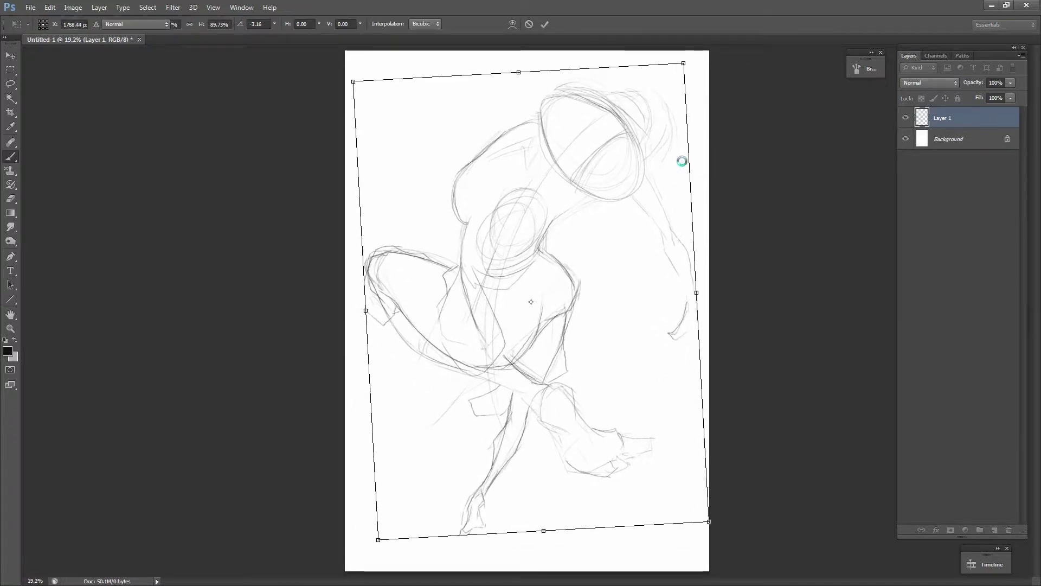
# Apply the transform, sketch the hand at right, and darken the torso, hip and left leg
pyautogui.press('Return')
pyautogui.moveTo(684, 306)
pyautogui.mouseDown()
pyautogui.moveTo(683, 360)
pyautogui.moveTo(703, 337)
pyautogui.moveTo(675, 368)
pyautogui.moveTo(694, 342)
pyautogui.mouseUp()
pyautogui.moveTo(494, 209); pyautogui.dragTo(521, 254)
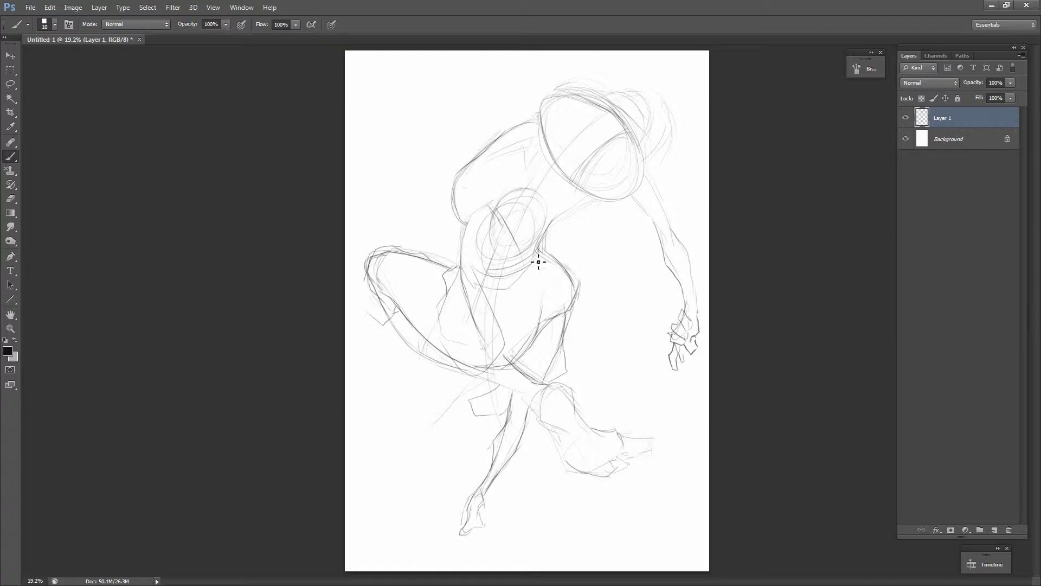
pyautogui.moveTo(549, 198); pyautogui.dragTo(534, 268)
pyautogui.moveTo(491, 212); pyautogui.dragTo(486, 312)
pyautogui.moveTo(532, 269); pyautogui.dragTo(444, 418)
pyautogui.moveTo(504, 298); pyautogui.dragTo(442, 458)
# Erase the stray arm and hand lines, then trace the left leg and head outline darker
pyautogui.moveTo(466, 423); pyautogui.dragTo(432, 476)
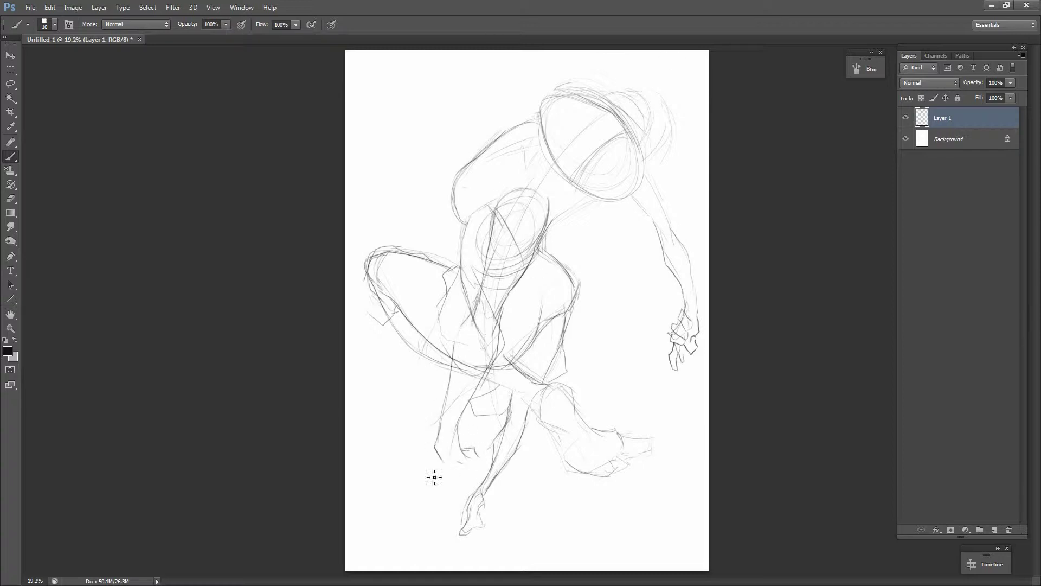
pyautogui.moveTo(657, 220)
pyautogui.mouseDown()
pyautogui.moveTo(678, 267)
pyautogui.moveTo(681, 369)
pyautogui.mouseUp()
pyautogui.moveTo(664, 125)
pyautogui.mouseDown()
pyautogui.moveTo(682, 175)
pyautogui.moveTo(635, 208)
pyautogui.mouseUp()
pyautogui.moveTo(433, 451); pyautogui.dragTo(440, 469)
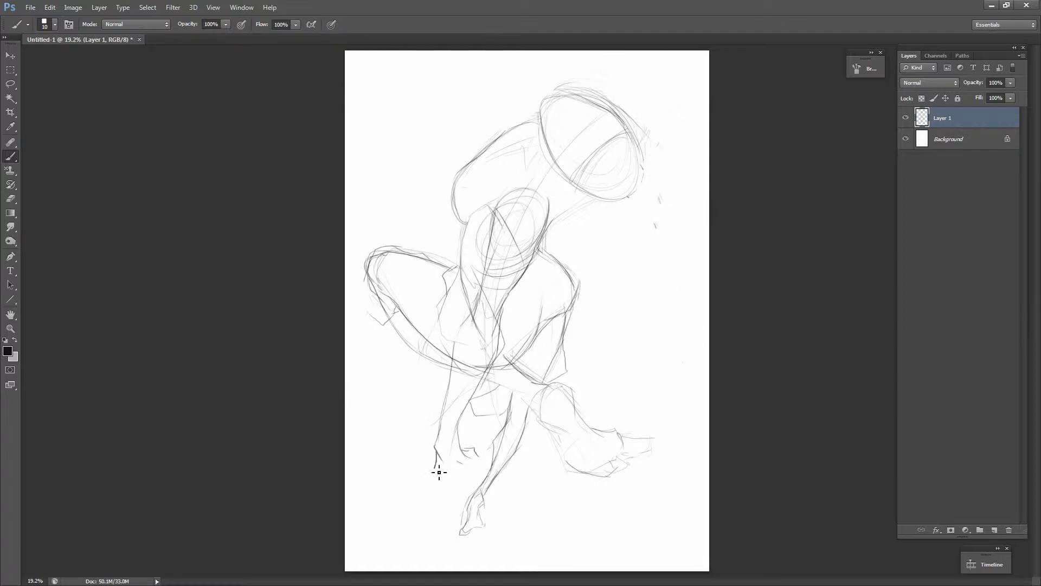
pyautogui.moveTo(476, 307); pyautogui.dragTo(435, 452)
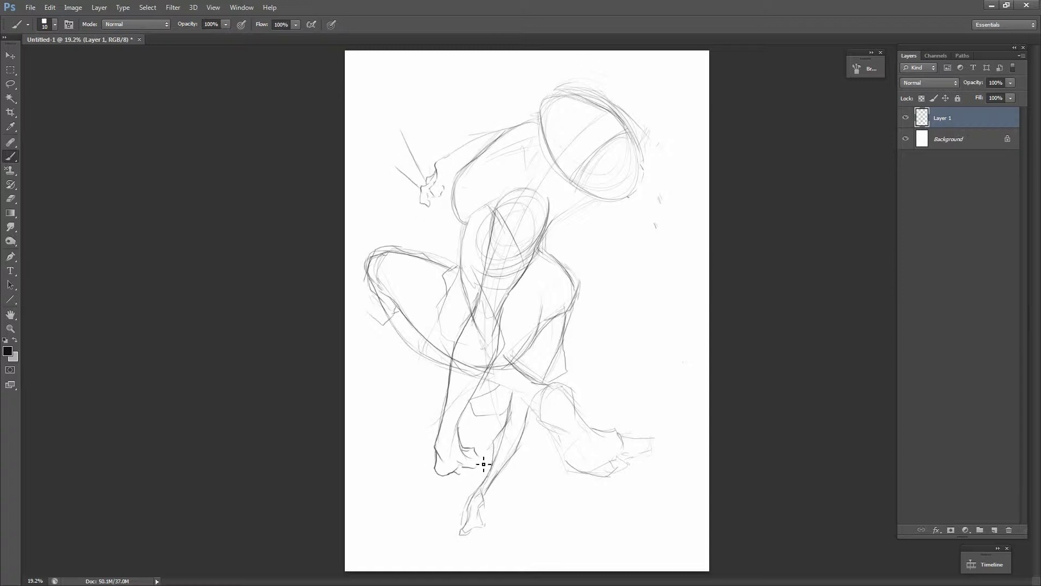
pyautogui.moveTo(647, 151); pyautogui.dragTo(632, 205)
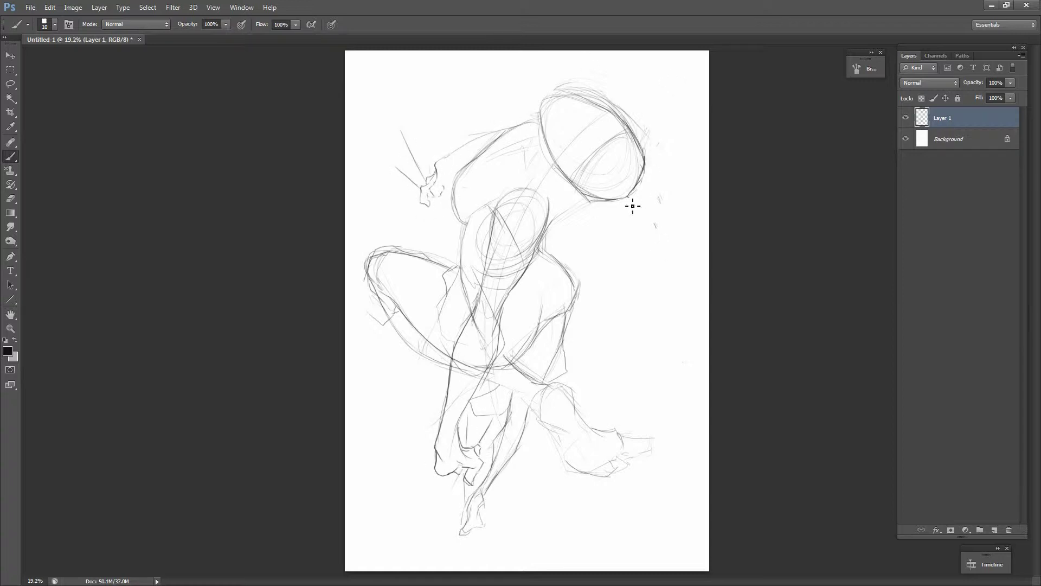
pyautogui.moveTo(545, 146)
pyautogui.mouseDown()
pyautogui.moveTo(600, 107)
pyautogui.moveTo(555, 105)
pyautogui.moveTo(567, 182)
pyautogui.mouseUp()
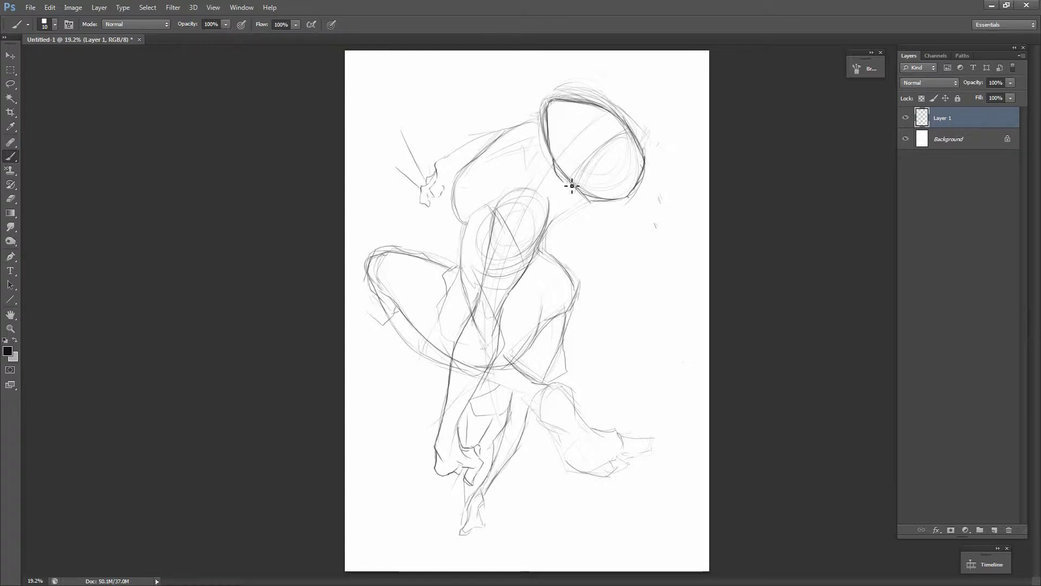
# Draw large sweeping motion arcs over the head and beside the figure
pyautogui.moveTo(470, 52); pyautogui.dragTo(652, 142)
pyautogui.moveTo(629, 199); pyautogui.dragTo(677, 363)
pyautogui.moveTo(392, 65); pyautogui.dragTo(457, 133)
pyautogui.moveTo(639, 196); pyautogui.dragTo(708, 293)
pyautogui.moveTo(591, 282); pyautogui.dragTo(667, 309)
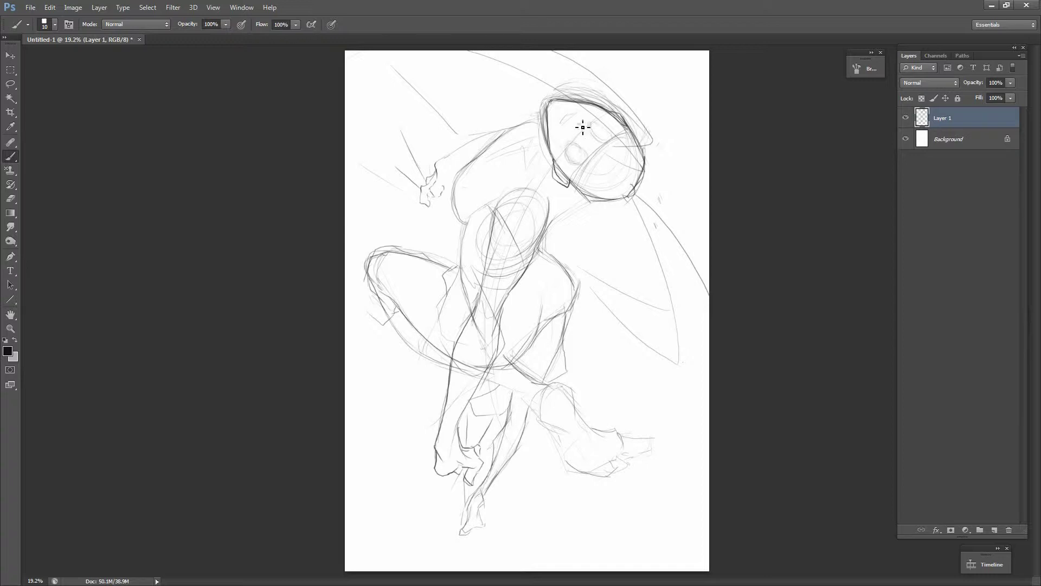
# Retrace the right calf, foot, back, torso and arm contours, then add a new Layer 2
pyautogui.moveTo(507, 362); pyautogui.dragTo(618, 436)
pyautogui.moveTo(541, 417); pyautogui.dragTo(585, 470)
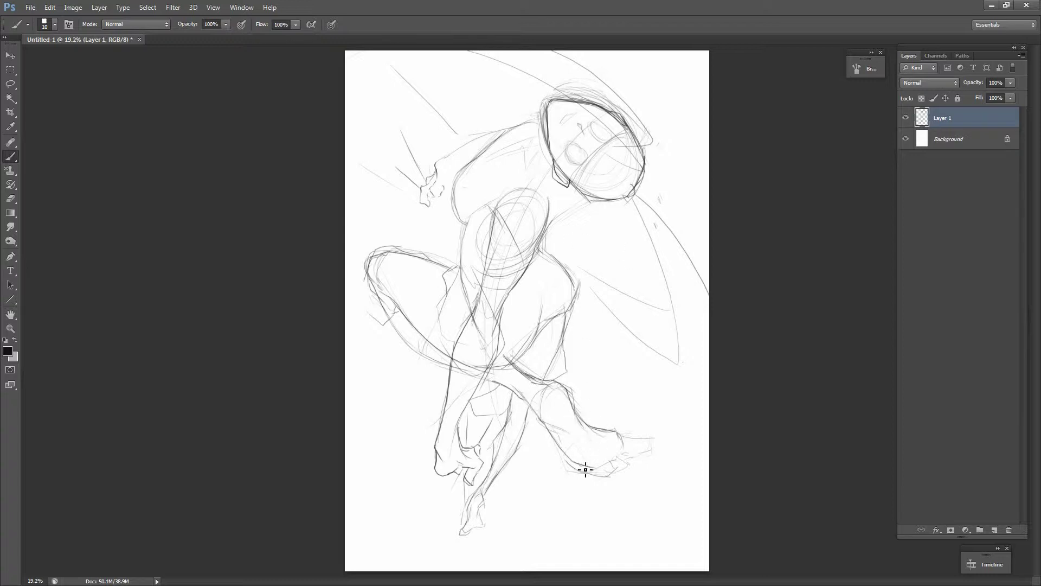
pyautogui.moveTo(470, 228)
pyautogui.mouseDown()
pyautogui.moveTo(476, 154)
pyautogui.moveTo(448, 165)
pyautogui.mouseUp()
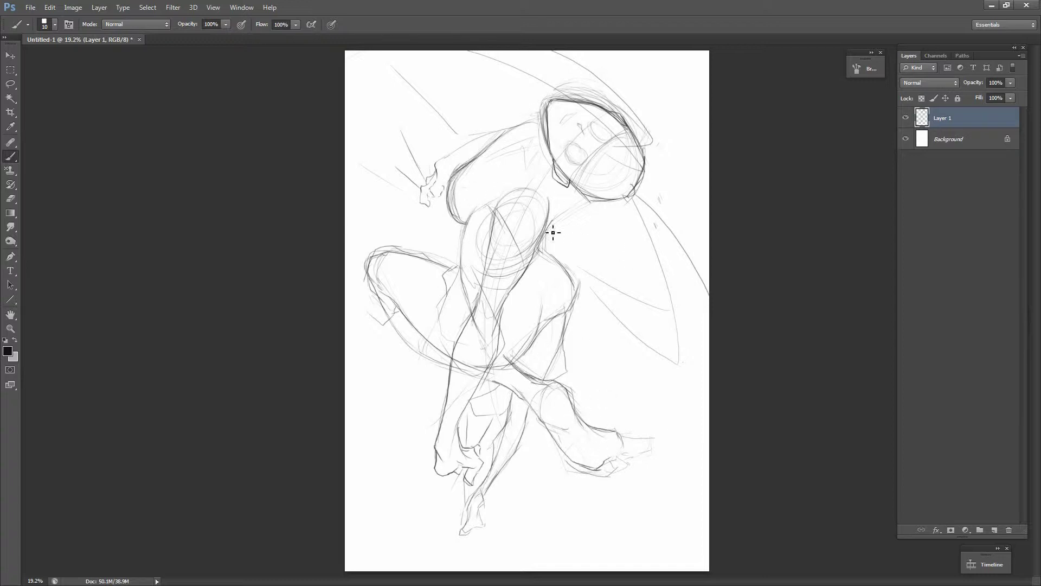
pyautogui.moveTo(574, 191); pyautogui.dragTo(551, 234)
pyautogui.moveTo(542, 248); pyautogui.dragTo(578, 299)
pyautogui.moveTo(519, 174); pyautogui.dragTo(569, 239)
pyautogui.moveTo(533, 411); pyautogui.dragTo(520, 433)
pyautogui.moveTo(520, 429); pyautogui.dragTo(504, 450)
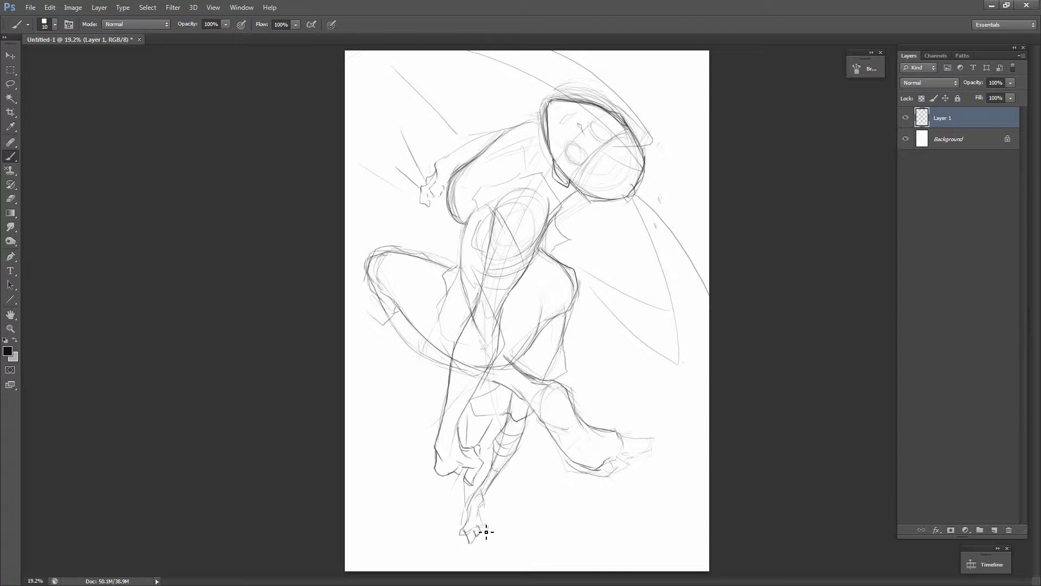
pyautogui.moveTo(453, 195); pyautogui.dragTo(539, 137)
pyautogui.hotkey('ctrl', 'shift', 'alt', 'n')
# Enlarge the brush and refine the head, face, jaw, nearby hand and torso outlines
pyautogui.press(']')
pyautogui.press(']')
pyautogui.press(']')
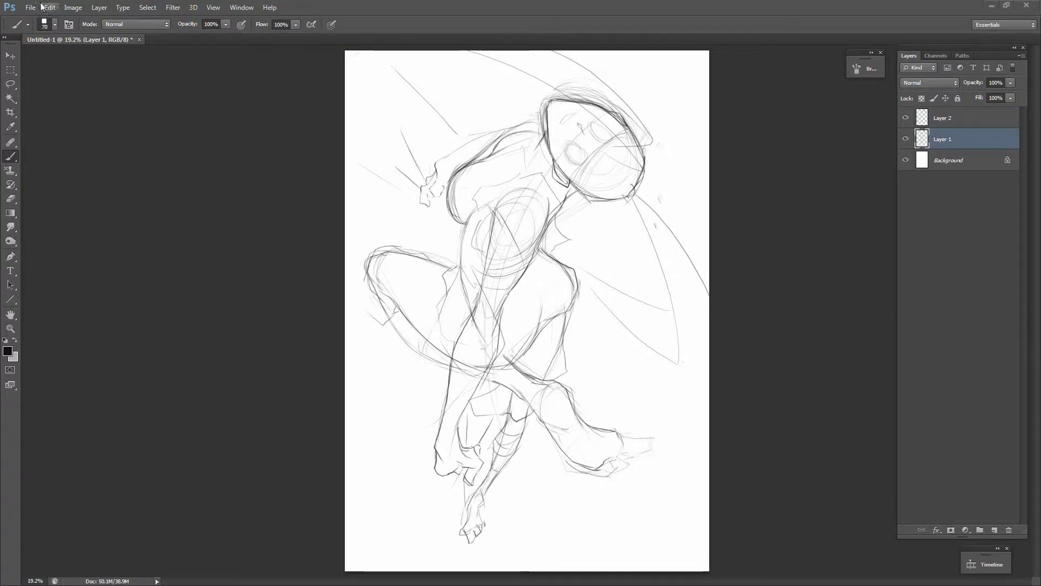
pyautogui.hotkey('ctrl', 'o')
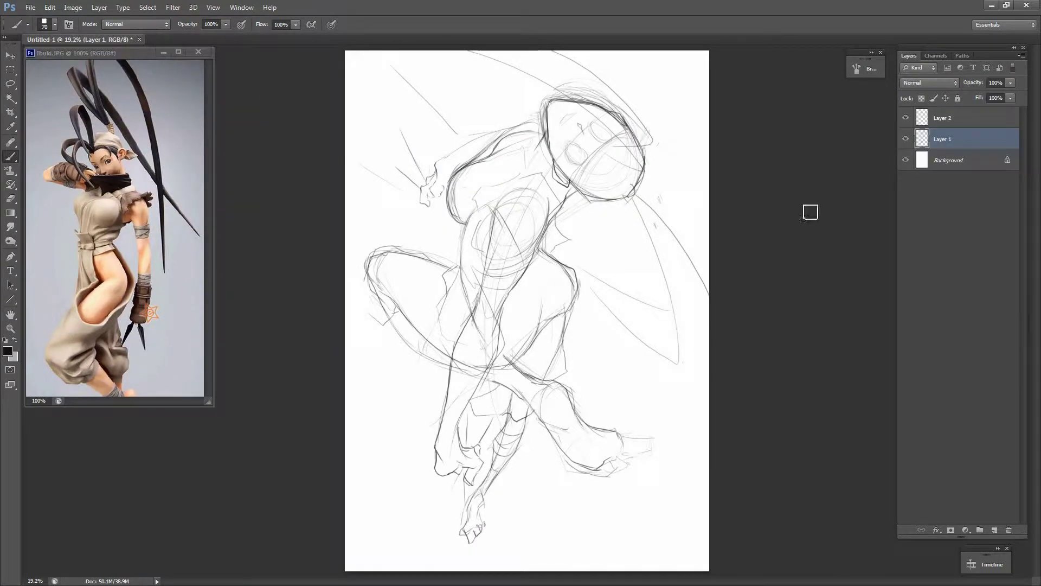
pyautogui.moveTo(591, 106); pyautogui.dragTo(556, 159)
pyautogui.moveTo(545, 100); pyautogui.dragTo(561, 139)
pyautogui.moveTo(575, 182); pyautogui.dragTo(613, 149)
pyautogui.moveTo(615, 184)
pyautogui.mouseDown()
pyautogui.moveTo(654, 214)
pyautogui.moveTo(629, 212)
pyautogui.mouseUp()
pyautogui.moveTo(502, 220); pyautogui.dragTo(575, 206)
# Refine the thigh curves, left knee and lower-leg outlines
pyautogui.moveTo(534, 426); pyautogui.dragTo(496, 466)
pyautogui.moveTo(576, 293); pyautogui.dragTo(551, 396)
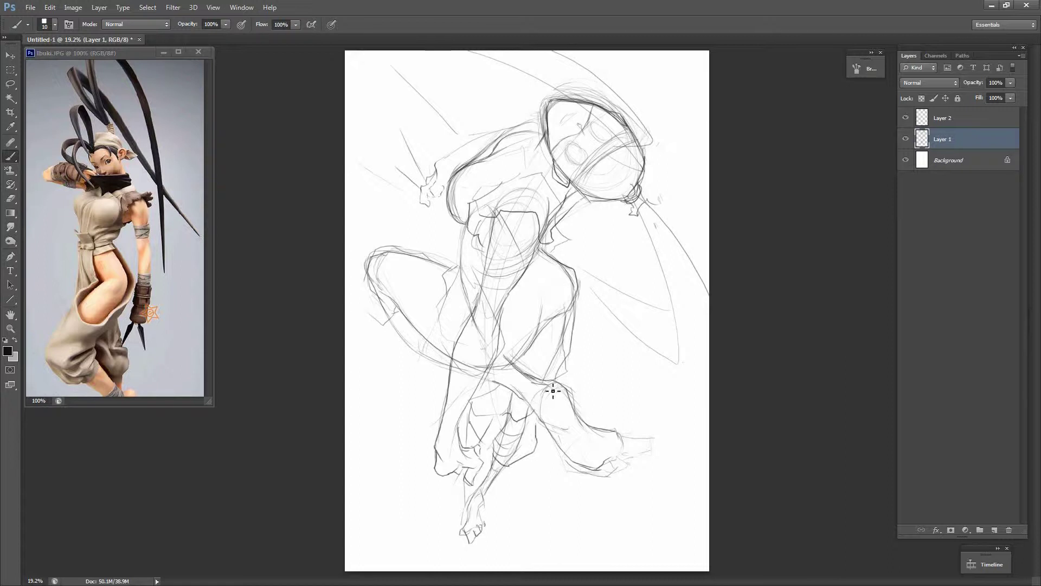
pyautogui.moveTo(457, 266)
pyautogui.mouseDown()
pyautogui.moveTo(428, 391)
pyautogui.moveTo(468, 324)
pyautogui.mouseUp()
pyautogui.moveTo(491, 366); pyautogui.dragTo(558, 303)
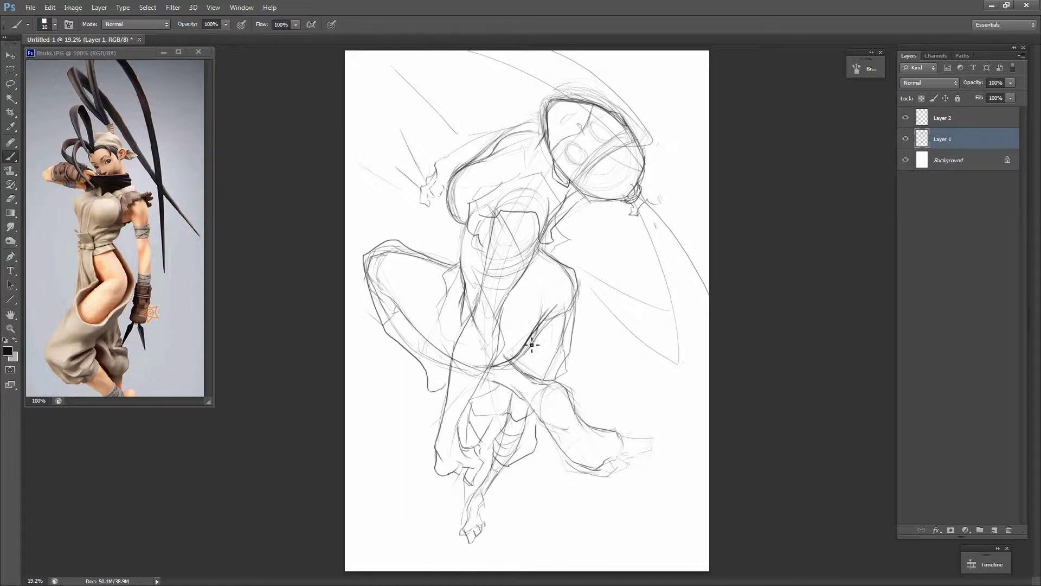
pyautogui.moveTo(548, 252)
pyautogui.mouseDown()
pyautogui.moveTo(575, 307)
pyautogui.moveTo(568, 380)
pyautogui.mouseUp()
pyautogui.moveTo(545, 417); pyautogui.dragTo(537, 440)
# Refine the torso side, waist and crotch, undo a too-dark stroke, and outline the shin
pyautogui.moveTo(471, 228); pyautogui.dragTo(462, 282)
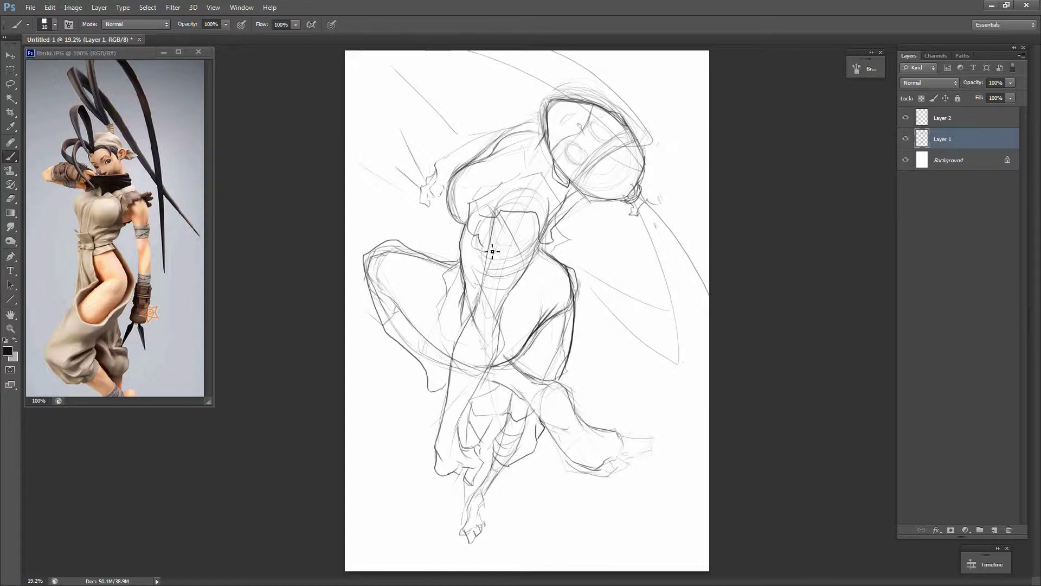
pyautogui.moveTo(496, 216)
pyautogui.mouseDown()
pyautogui.moveTo(530, 263)
pyautogui.moveTo(502, 309)
pyautogui.mouseUp()
pyautogui.moveTo(484, 272); pyautogui.dragTo(518, 287)
pyautogui.hotkey('ctrl', 'z')
pyautogui.moveTo(472, 380)
pyautogui.mouseDown()
pyautogui.moveTo(464, 450)
pyautogui.moveTo(438, 434)
pyautogui.mouseUp()
# Redraw the shoulder, chest and hood side, erase old arm lines, and outline the knee and foot
pyautogui.moveTo(439, 172); pyautogui.dragTo(476, 162)
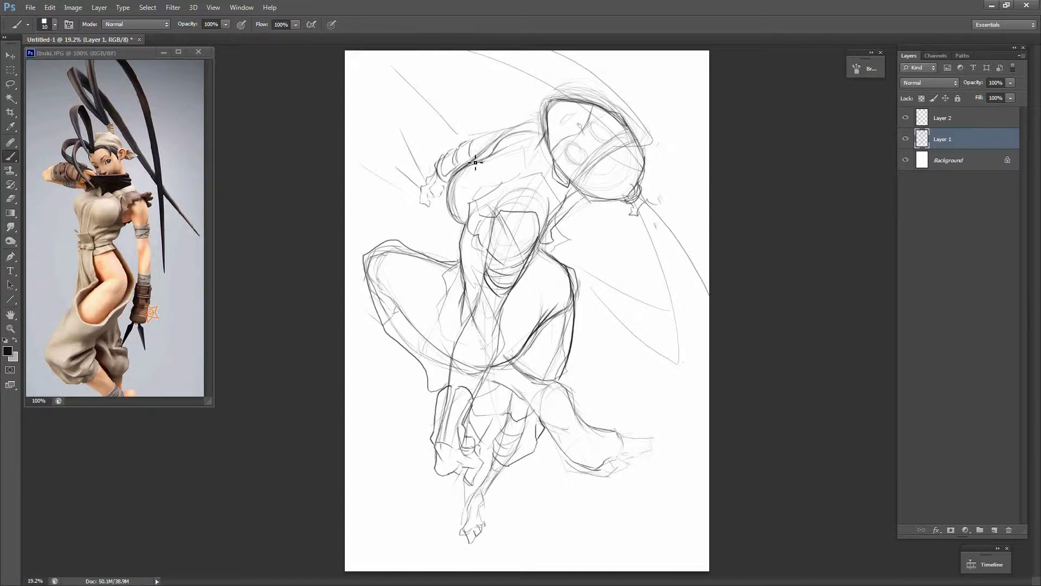
pyautogui.moveTo(406, 136)
pyautogui.mouseDown()
pyautogui.moveTo(434, 212)
pyautogui.moveTo(499, 206)
pyautogui.mouseUp()
pyautogui.moveTo(491, 132); pyautogui.dragTo(458, 187)
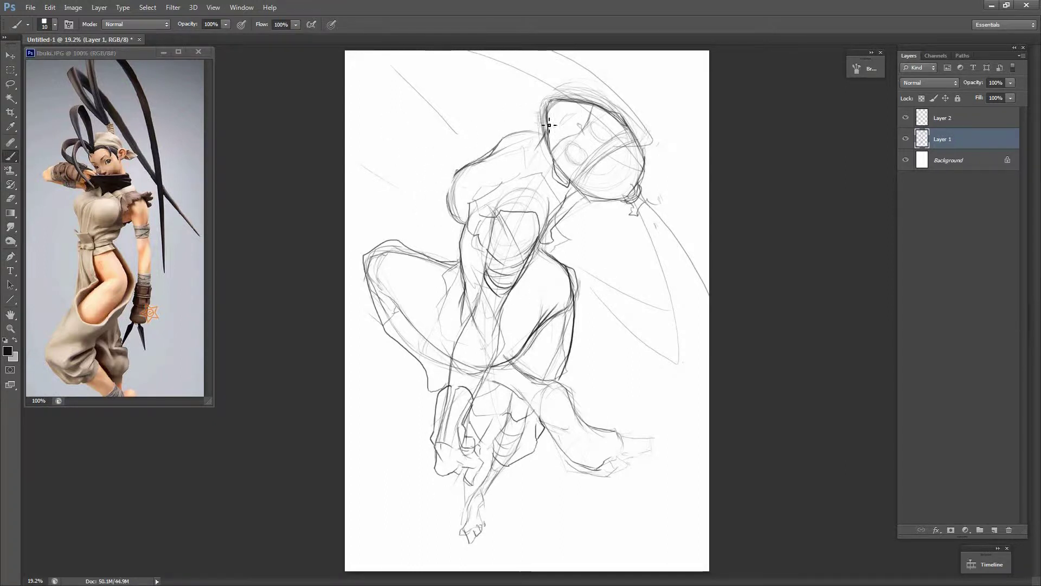
pyautogui.moveTo(542, 108); pyautogui.dragTo(558, 187)
pyautogui.moveTo(540, 382)
pyautogui.mouseDown()
pyautogui.moveTo(564, 399)
pyautogui.moveTo(607, 472)
pyautogui.mouseUp()
pyautogui.moveTo(560, 445); pyautogui.dragTo(597, 472)
pyautogui.moveTo(530, 212)
pyautogui.mouseDown()
pyautogui.moveTo(508, 293)
pyautogui.moveTo(553, 255)
pyautogui.mouseUp()
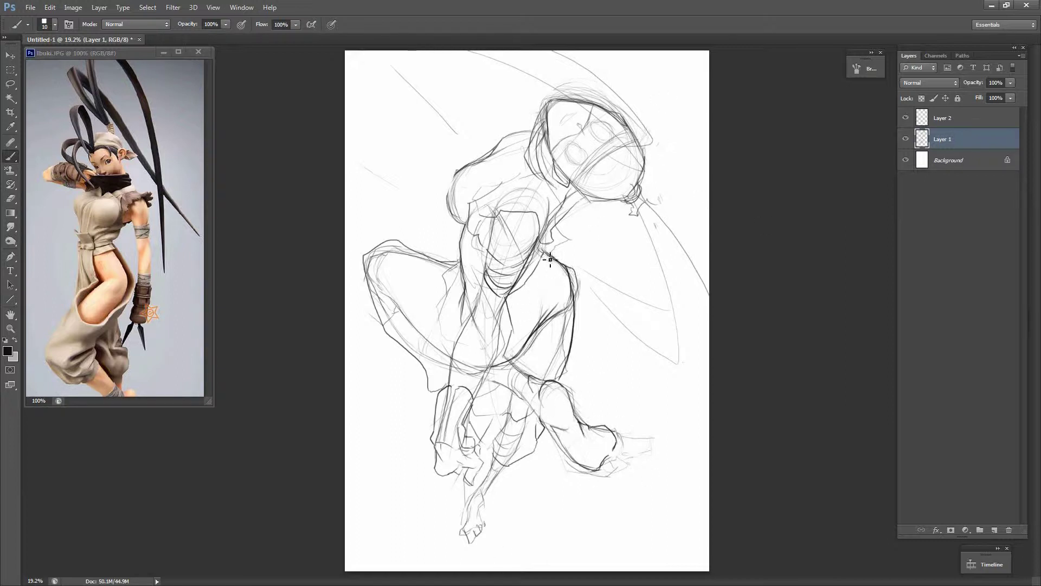
pyautogui.moveTo(558, 90); pyautogui.dragTo(635, 124)
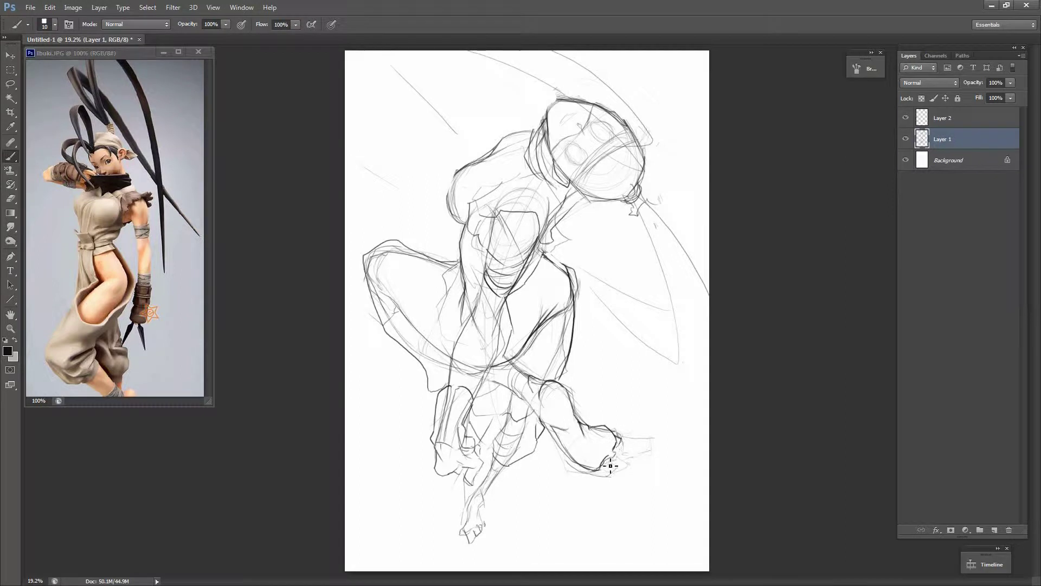
pyautogui.moveTo(610, 466); pyautogui.dragTo(583, 475)
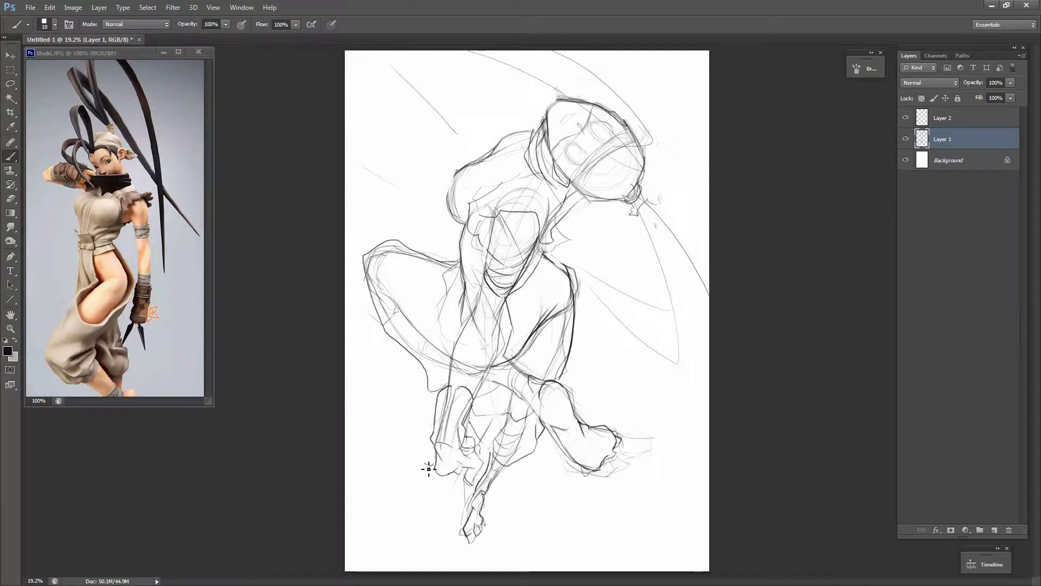
# Firm up the feet, leg and torso outlines, then rotate the sketch about 166° to check it
pyautogui.moveTo(454, 481)
pyautogui.mouseDown()
pyautogui.moveTo(468, 465)
pyautogui.moveTo(482, 477)
pyautogui.mouseUp()
pyautogui.moveTo(441, 420)
pyautogui.mouseDown()
pyautogui.moveTo(431, 450)
pyautogui.moveTo(466, 461)
pyautogui.mouseUp()
pyautogui.moveTo(505, 304); pyautogui.dragTo(467, 408)
pyautogui.moveTo(485, 276); pyautogui.dragTo(449, 396)
pyautogui.moveTo(515, 179); pyautogui.dragTo(465, 250)
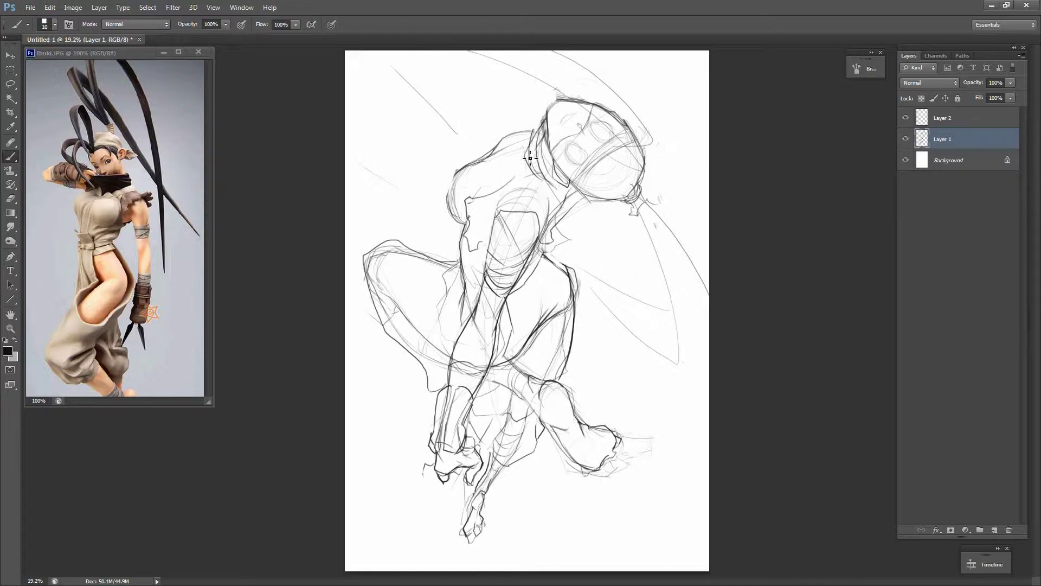
pyautogui.moveTo(534, 142); pyautogui.dragTo(472, 165)
pyautogui.hotkey('ctrl', 't')
pyautogui.moveTo(776, 121)
pyautogui.mouseDown()
pyautogui.moveTo(773, 376)
pyautogui.moveTo(290, 206)
pyautogui.mouseUp()
# Commit the upright rotation and sketch large arcs above the head plus a stroke down-right
pyautogui.press('Return')
pyautogui.press('b')
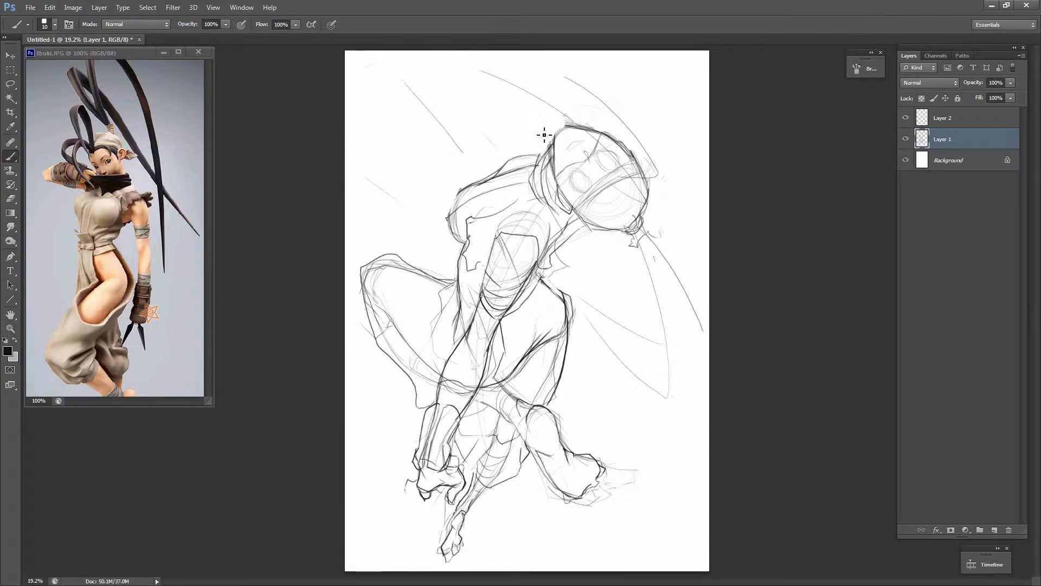
pyautogui.moveTo(544, 135)
pyautogui.mouseDown()
pyautogui.moveTo(467, 109)
pyautogui.moveTo(436, 111)
pyautogui.mouseUp()
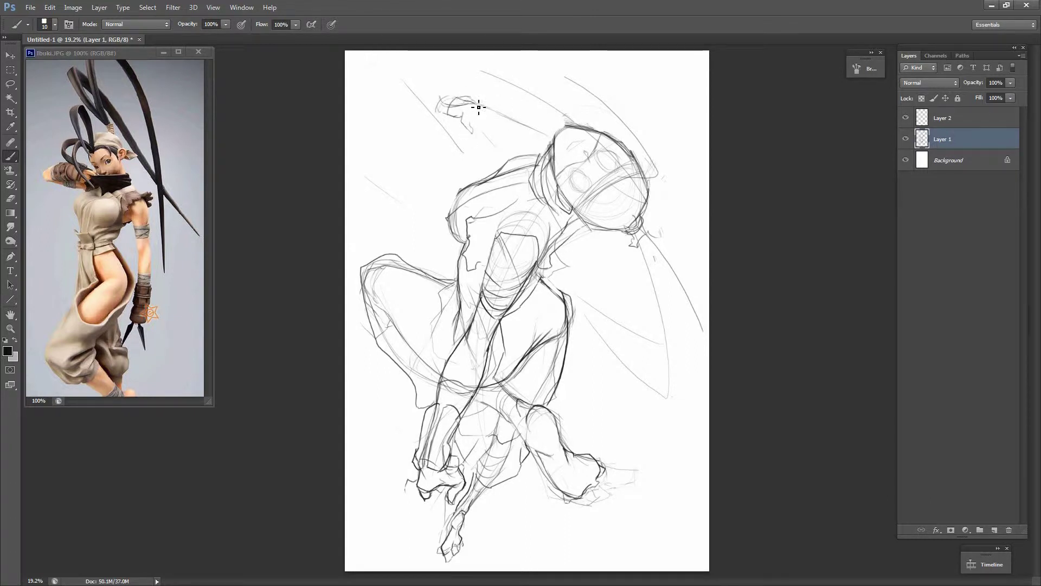
pyautogui.hotkey('ctrl', 'alt', 'z')
pyautogui.hotkey('ctrl', 'alt', 'z')
pyautogui.hotkey('ctrl', 'alt', 'z')
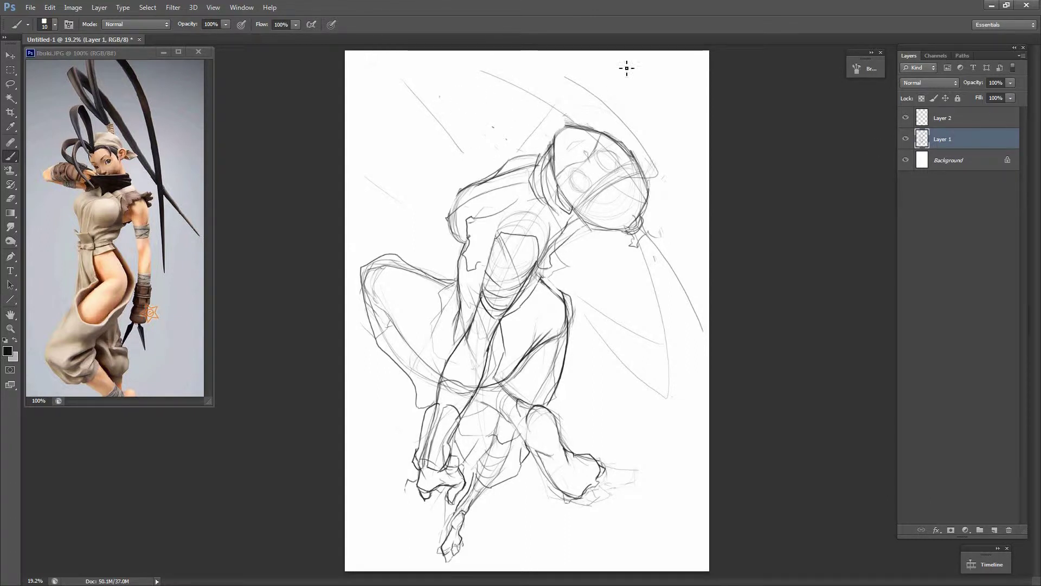
pyautogui.moveTo(605, 240); pyautogui.dragTo(665, 297)
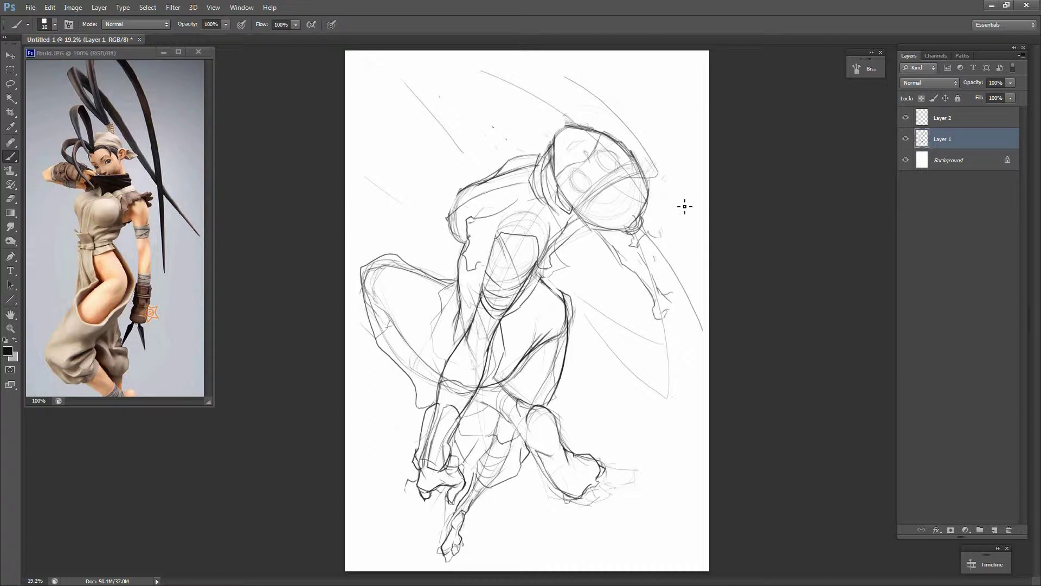
pyautogui.moveTo(368, 149); pyautogui.dragTo(556, 109)
pyautogui.moveTo(572, 209); pyautogui.dragTo(561, 135)
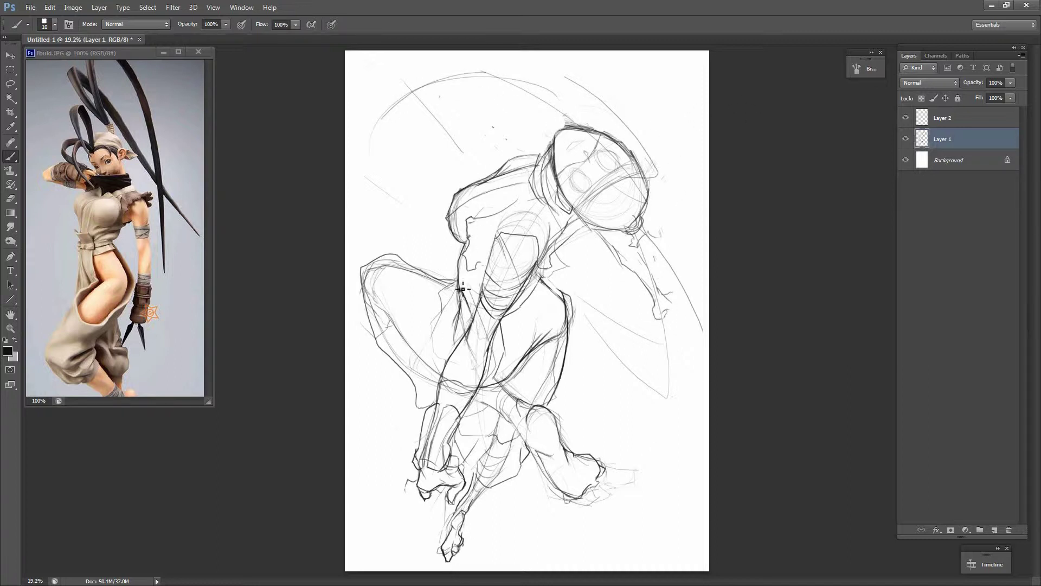
# Darken the torso, leg, sleeve and chest contours, define the eye and mask edge, and arc the hood
pyautogui.moveTo(500, 330); pyautogui.dragTo(544, 279)
pyautogui.moveTo(389, 314)
pyautogui.mouseDown()
pyautogui.moveTo(442, 374)
pyautogui.moveTo(440, 285)
pyautogui.mouseUp()
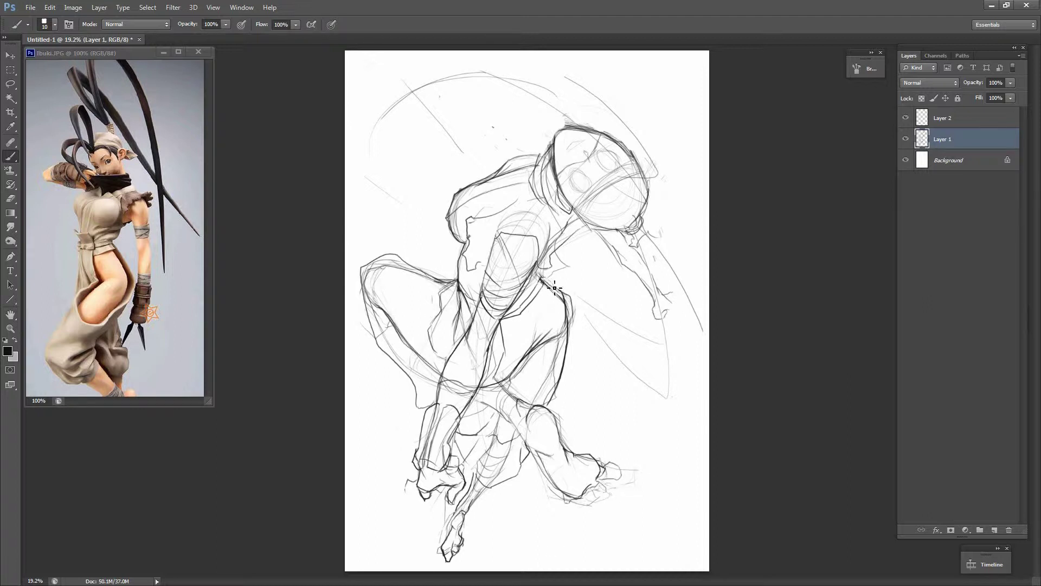
pyautogui.moveTo(554, 287); pyautogui.dragTo(569, 317)
pyautogui.moveTo(499, 237)
pyautogui.mouseDown()
pyautogui.moveTo(484, 256)
pyautogui.moveTo(534, 233)
pyautogui.mouseUp()
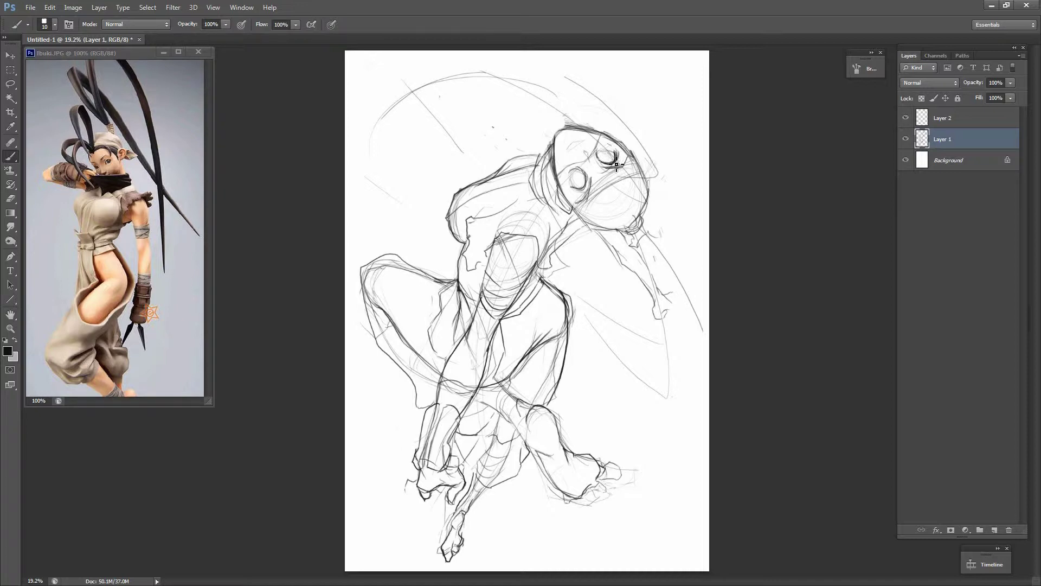
pyautogui.moveTo(610, 161)
pyautogui.mouseDown()
pyautogui.moveTo(623, 143)
pyautogui.moveTo(650, 172)
pyautogui.moveTo(575, 217)
pyautogui.mouseUp()
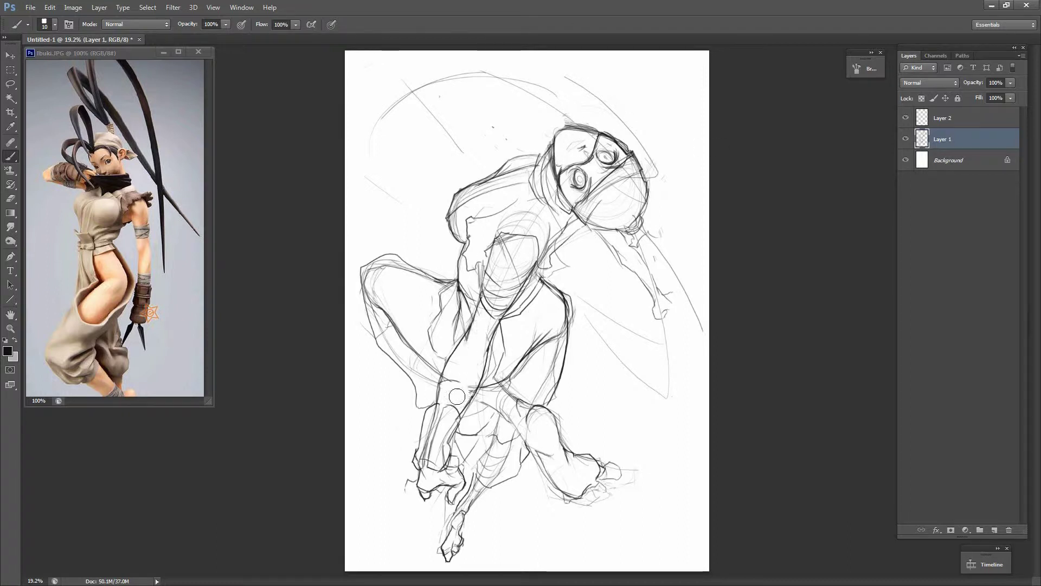
pyautogui.moveTo(502, 238)
pyautogui.mouseDown()
pyautogui.moveTo(515, 279)
pyautogui.moveTo(526, 276)
pyautogui.mouseUp()
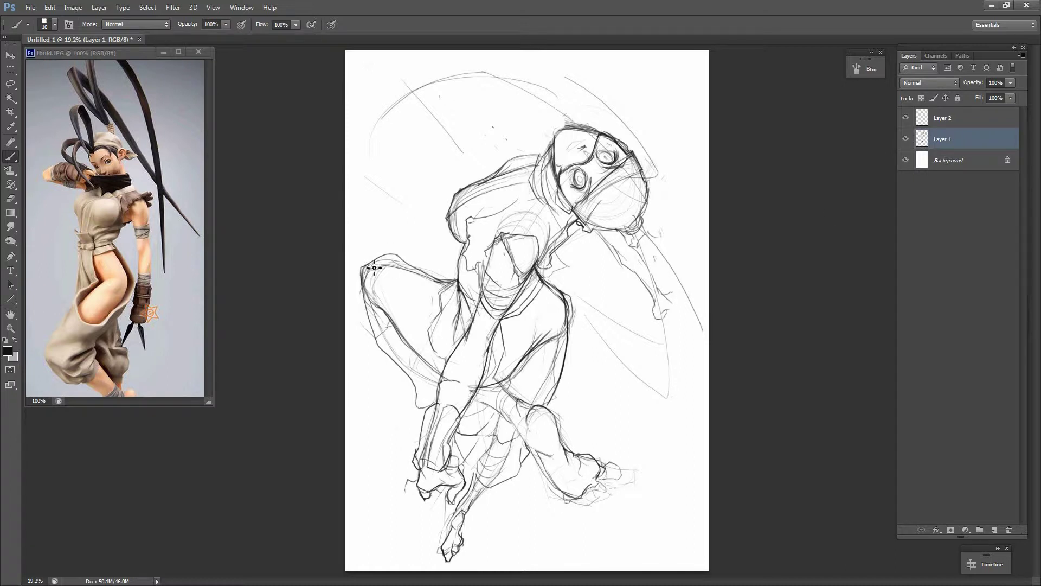
pyautogui.moveTo(654, 177)
pyautogui.mouseDown()
pyautogui.moveTo(567, 76)
pyautogui.moveTo(366, 138)
pyautogui.mouseUp()
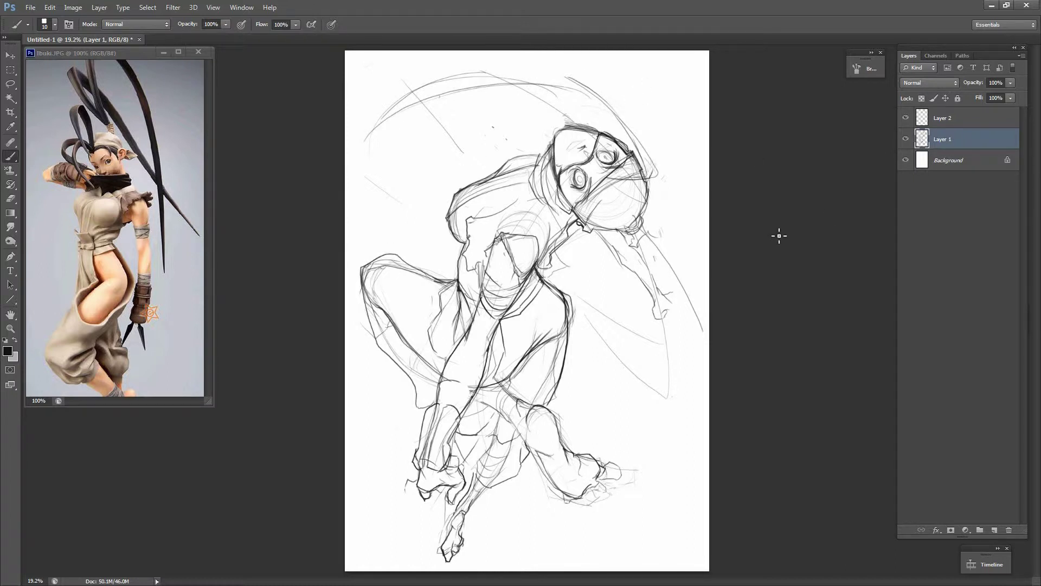
# Define the hip, crotch and thigh lines, hide Layer 2, and erase faint arcs
pyautogui.moveTo(473, 411)
pyautogui.mouseDown()
pyautogui.moveTo(462, 466)
pyautogui.moveTo(522, 461)
pyautogui.mouseUp()
pyautogui.moveTo(545, 344); pyautogui.dragTo(507, 406)
pyautogui.moveTo(361, 284); pyautogui.dragTo(412, 382)
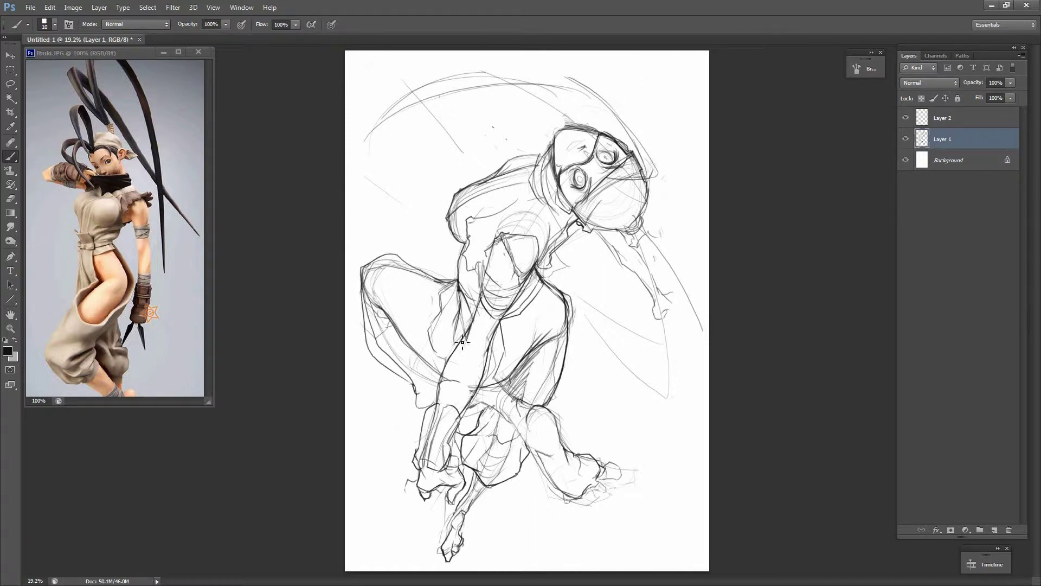
pyautogui.click(905, 117)
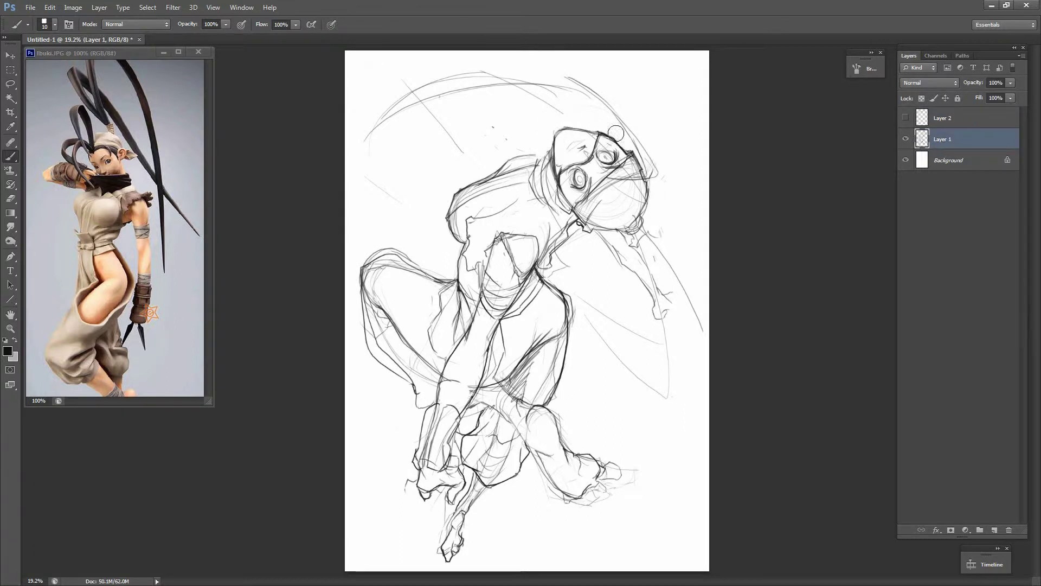
pyautogui.moveTo(700, 269); pyautogui.dragTo(664, 396)
pyautogui.moveTo(588, 302); pyautogui.dragTo(650, 257)
pyautogui.moveTo(549, 413)
pyautogui.mouseDown()
pyautogui.moveTo(476, 425)
pyautogui.moveTo(522, 404)
pyautogui.moveTo(570, 511)
pyautogui.mouseUp()
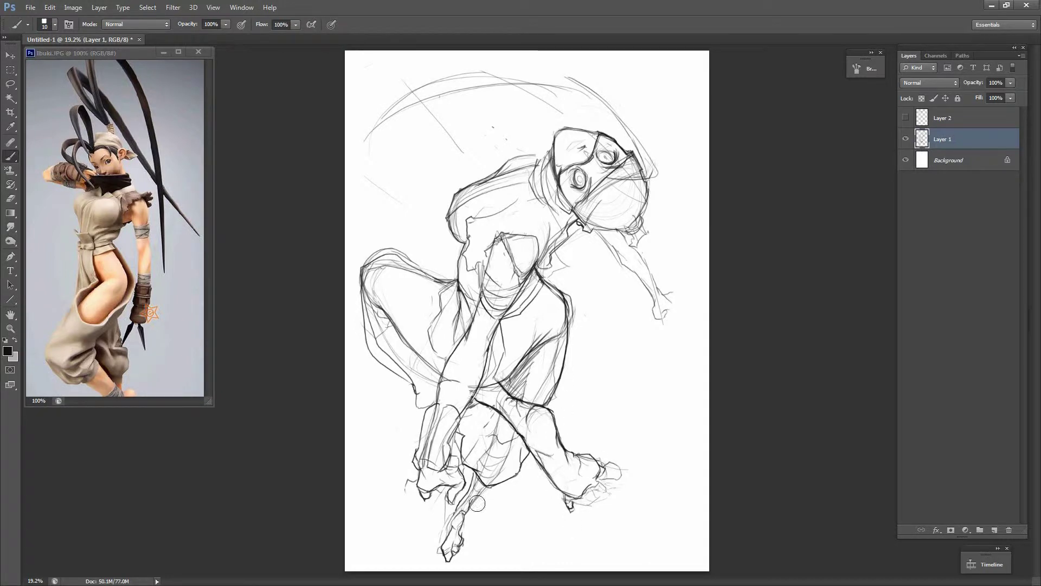
# Redraw the heel, lower legs and groin, then redo the thigh's top and underside
pyautogui.moveTo(450, 502); pyautogui.dragTo(441, 545)
pyautogui.moveTo(499, 421); pyautogui.dragTo(488, 477)
pyautogui.moveTo(434, 412); pyautogui.dragTo(376, 338)
pyautogui.hotkey('ctrl', 'alt', 'z')
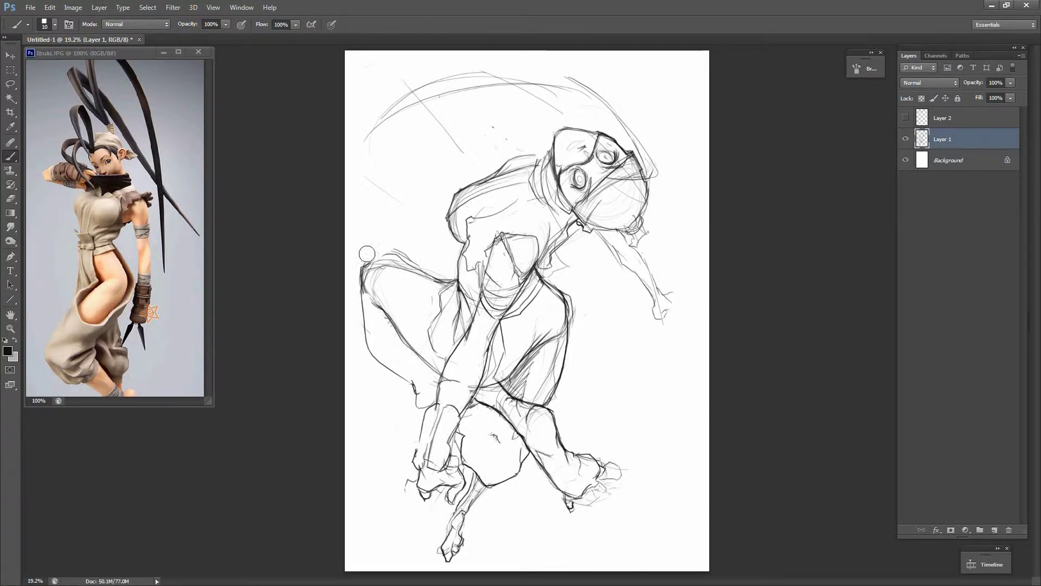
pyautogui.hotkey('ctrl', 'alt', 'z')
pyautogui.hotkey('ctrl', 'alt', 'z')
pyautogui.moveTo(360, 282); pyautogui.dragTo(445, 277)
pyautogui.moveTo(365, 301); pyautogui.dragTo(415, 379)
# Add torso and waist lines, and redraw the right forearm, hand, neck and shoulder
pyautogui.moveTo(460, 277); pyautogui.dragTo(442, 306)
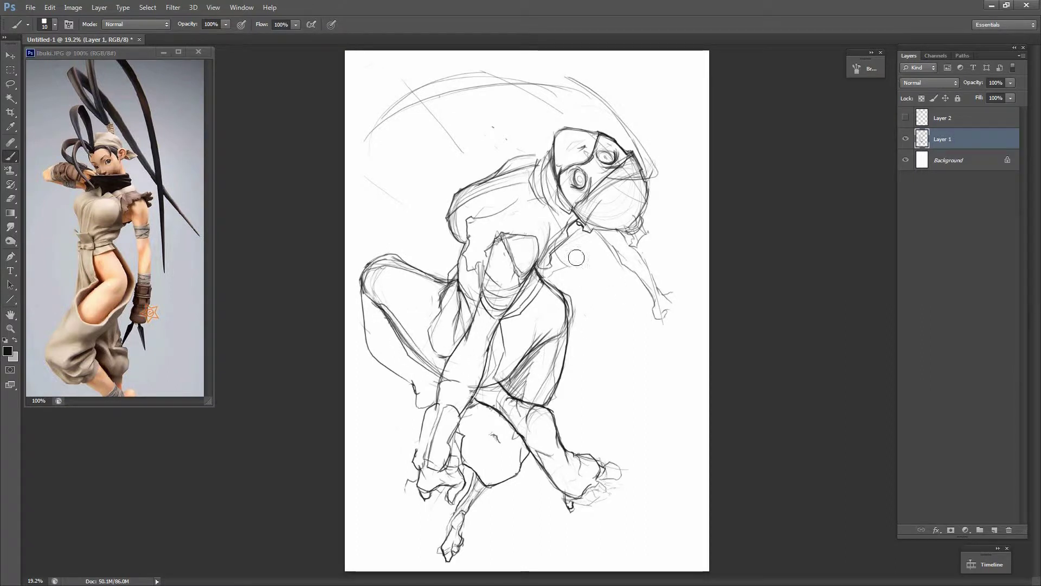
pyautogui.moveTo(480, 261); pyautogui.dragTo(461, 301)
pyautogui.moveTo(556, 195); pyautogui.dragTo(547, 271)
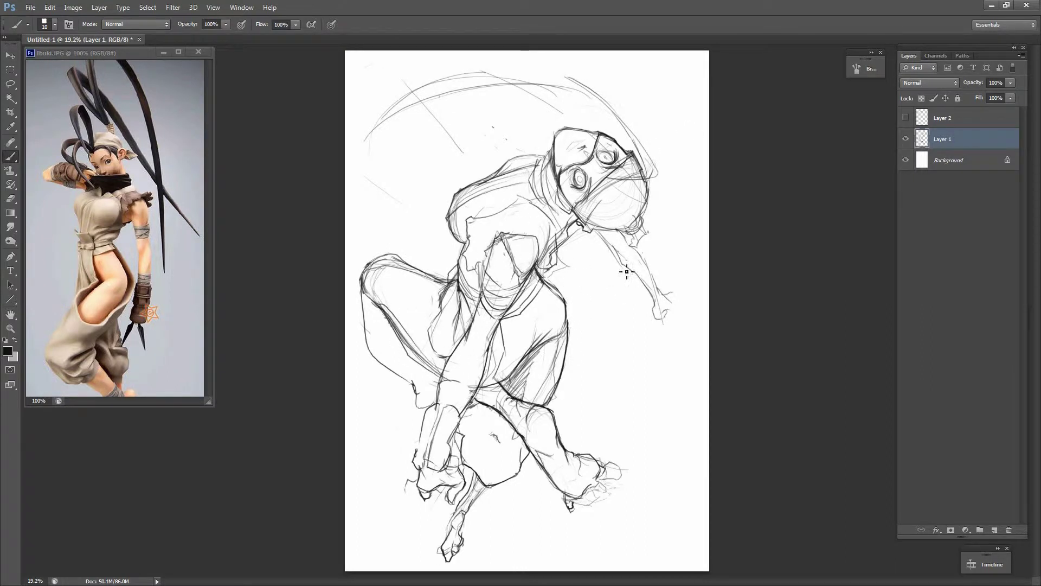
pyautogui.moveTo(624, 266); pyautogui.dragTo(664, 298)
pyautogui.moveTo(631, 231)
pyautogui.mouseDown()
pyautogui.moveTo(623, 260)
pyautogui.moveTo(638, 239)
pyautogui.moveTo(574, 294)
pyautogui.mouseUp()
pyautogui.moveTo(664, 170); pyautogui.dragTo(653, 183)
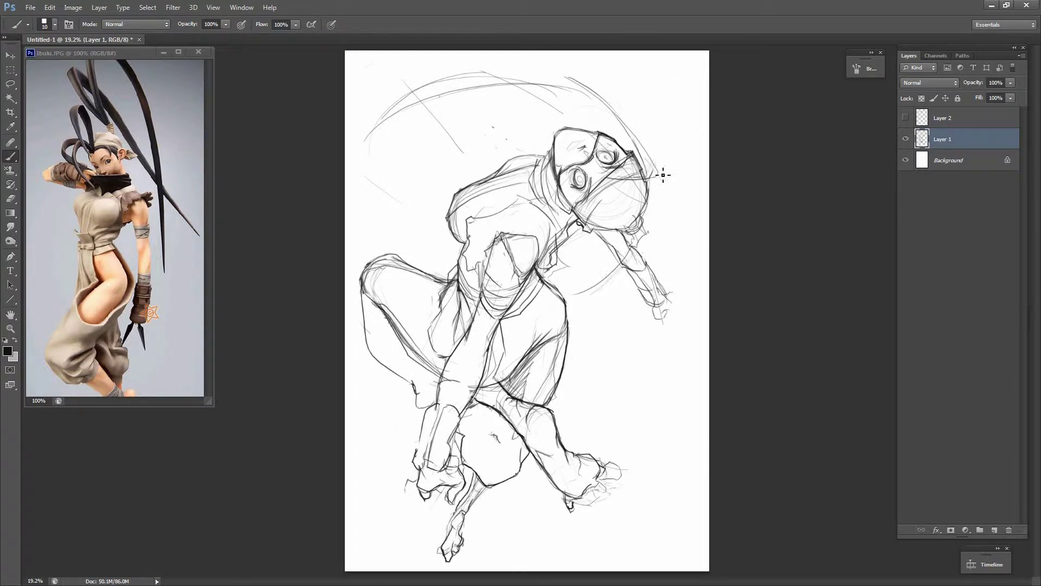
pyautogui.moveTo(570, 189); pyautogui.dragTo(557, 217)
pyautogui.moveTo(467, 222); pyautogui.dragTo(455, 241)
# Refine the left thigh, knee and inner thigh, and define the right wrist and hand
pyautogui.moveTo(366, 285); pyautogui.dragTo(396, 352)
pyautogui.moveTo(415, 386); pyautogui.dragTo(408, 394)
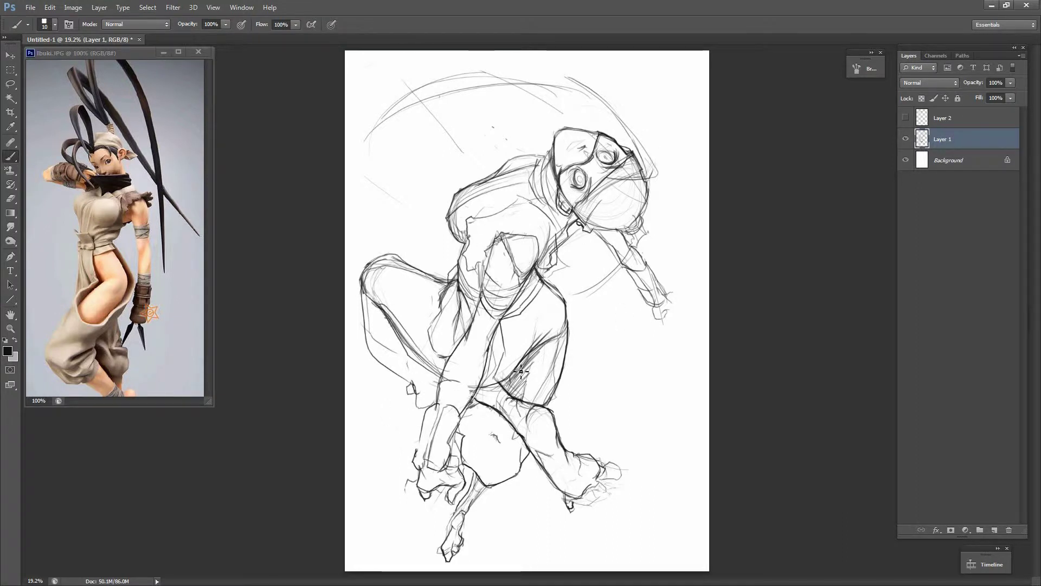
pyautogui.moveTo(501, 362); pyautogui.dragTo(497, 323)
pyautogui.moveTo(655, 289)
pyautogui.mouseDown()
pyautogui.moveTo(666, 312)
pyautogui.moveTo(686, 291)
pyautogui.moveTo(656, 331)
pyautogui.mouseUp()
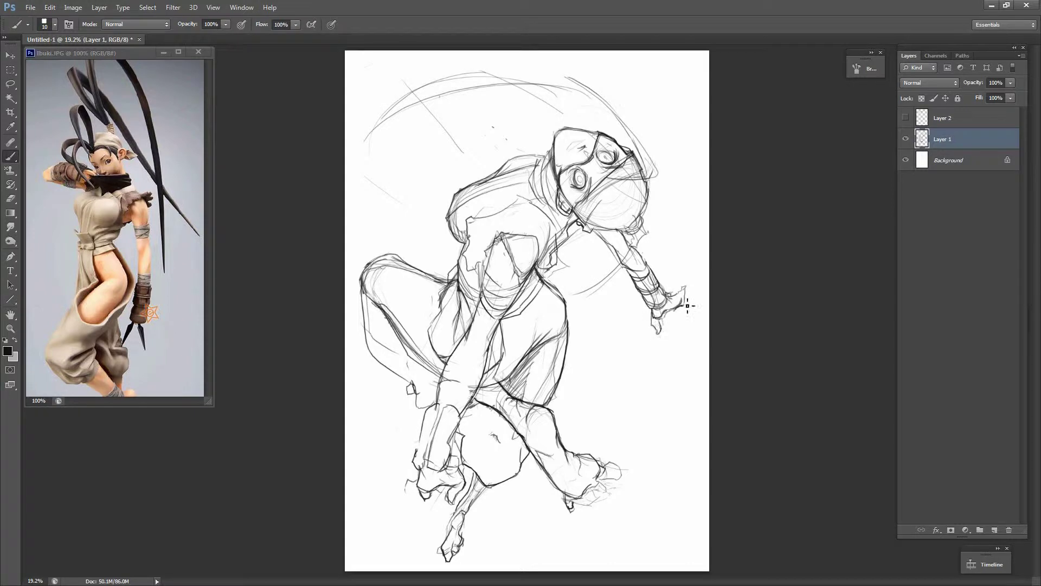
pyautogui.moveTo(671, 260); pyautogui.dragTo(670, 295)
pyautogui.moveTo(464, 464); pyautogui.dragTo(483, 486)
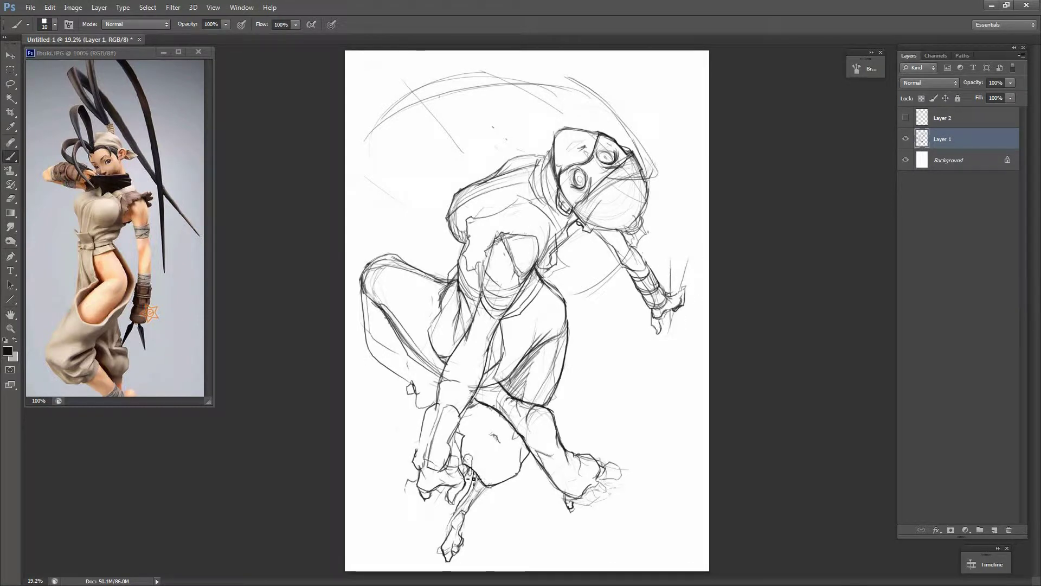
# Sketch the left foot, hatch the hood, and shade the left eye circle
pyautogui.moveTo(418, 487); pyautogui.dragTo(434, 504)
pyautogui.moveTo(384, 434); pyautogui.dragTo(420, 480)
pyautogui.moveTo(462, 417); pyautogui.dragTo(486, 460)
pyautogui.moveTo(561, 162)
pyautogui.mouseDown()
pyautogui.moveTo(613, 139)
pyautogui.moveTo(614, 153)
pyautogui.mouseUp()
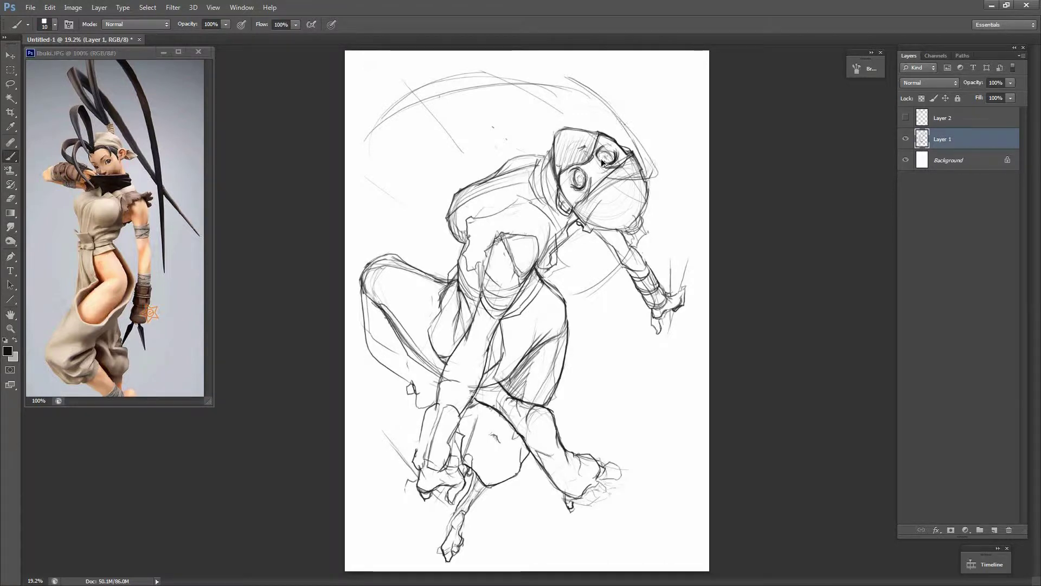
pyautogui.moveTo(574, 184); pyautogui.dragTo(586, 175)
pyautogui.moveTo(601, 154); pyautogui.dragTo(607, 165)
pyautogui.hotkey('ctrl', 'z')
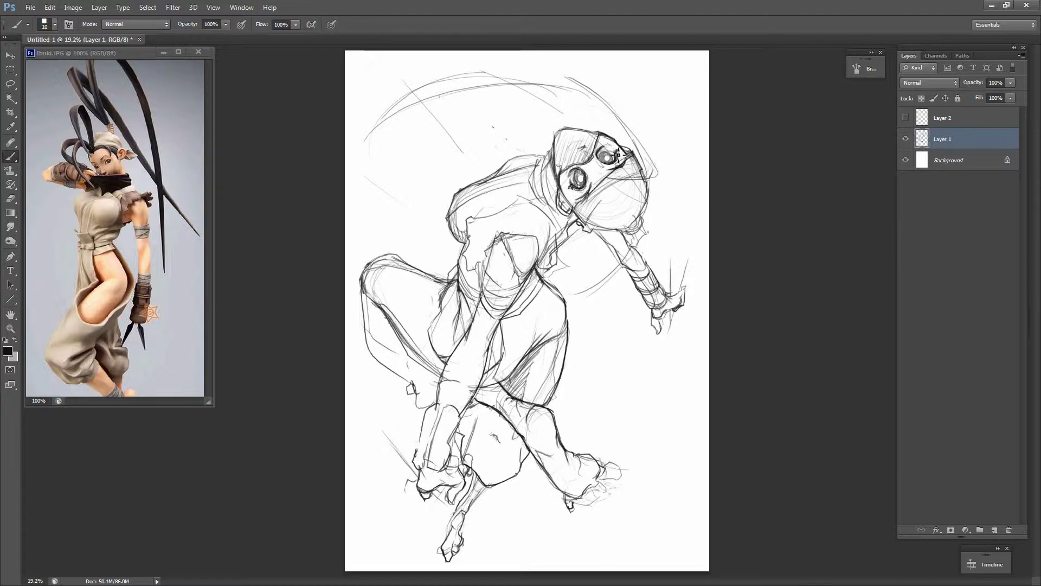
# Cross-hatch the hood's top and side and darken the chest, hip and leg lines
pyautogui.moveTo(559, 142)
pyautogui.mouseDown()
pyautogui.moveTo(635, 220)
pyautogui.moveTo(551, 206)
pyautogui.mouseUp()
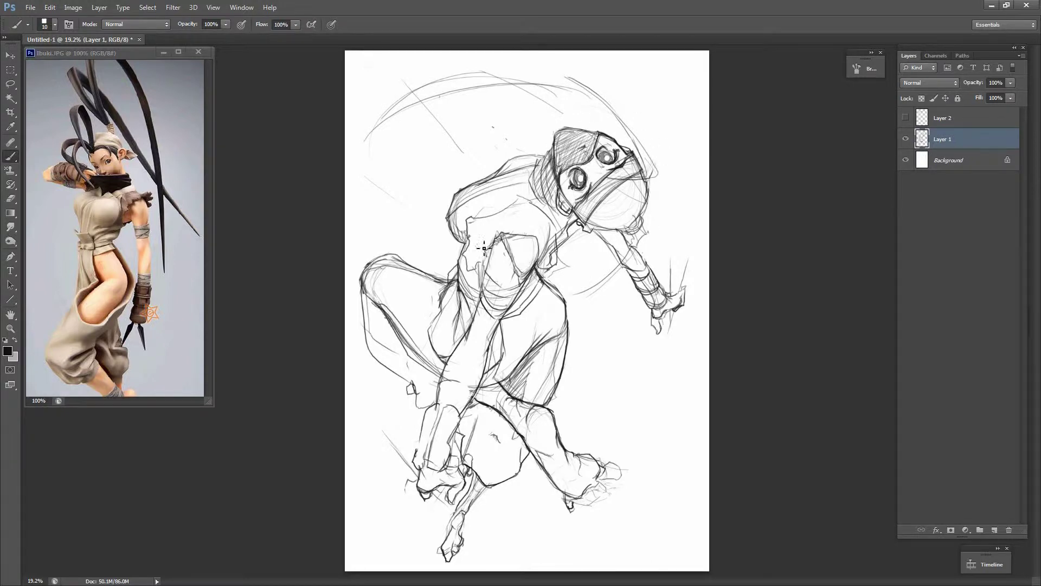
pyautogui.moveTo(461, 184)
pyautogui.mouseDown()
pyautogui.moveTo(521, 234)
pyautogui.moveTo(491, 278)
pyautogui.mouseUp()
pyautogui.moveTo(488, 304); pyautogui.dragTo(467, 346)
pyautogui.moveTo(502, 319); pyautogui.dragTo(487, 344)
pyautogui.moveTo(545, 236); pyautogui.dragTo(531, 263)
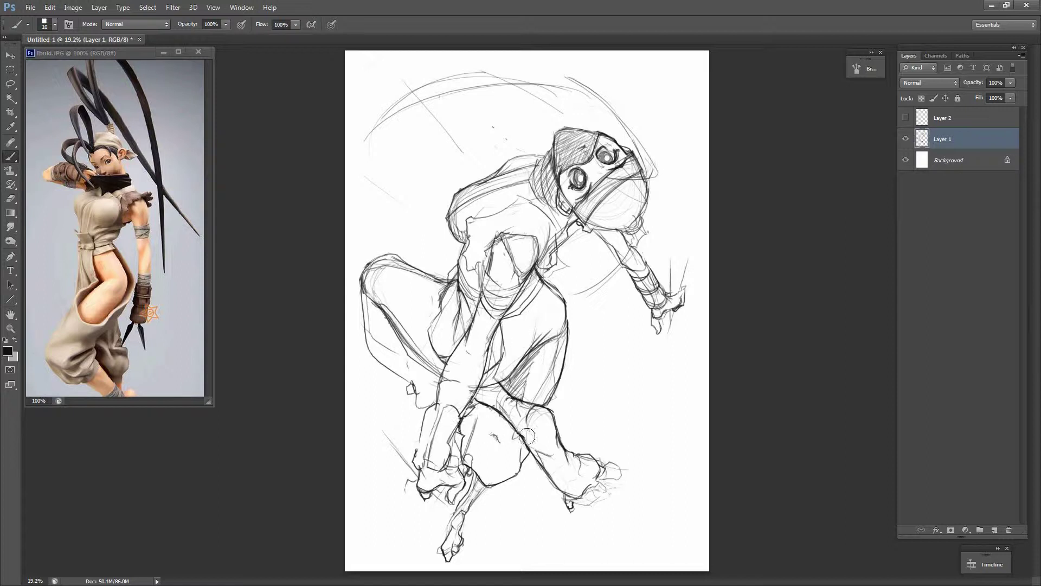
# Lasso the foot drawing and shift it slightly upward with Free Transform
pyautogui.press('l')
pyautogui.moveTo(545, 451); pyautogui.dragTo(548, 507)
pyautogui.hotkey('ctrl', 't')
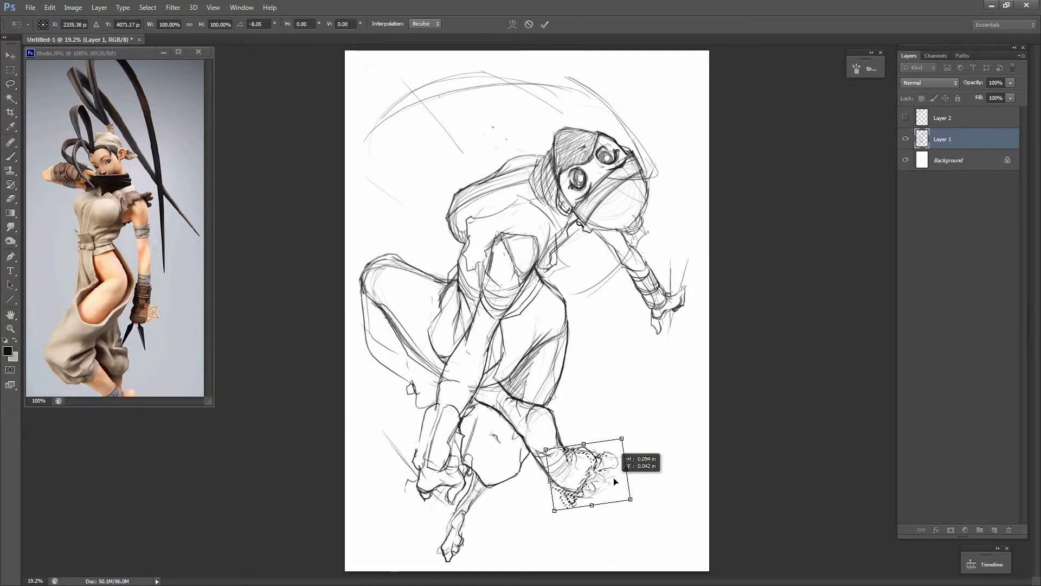
pyautogui.moveTo(586, 474); pyautogui.dragTo(584, 466)
pyautogui.press('Return')
pyautogui.hotkey('ctrl', 'd')
pyautogui.press('b')
# Add wrist bands and forearm lines, a long arc to the knee, and motion arcs
pyautogui.moveTo(419, 433); pyautogui.dragTo(449, 440)
pyautogui.moveTo(638, 281); pyautogui.dragTo(662, 298)
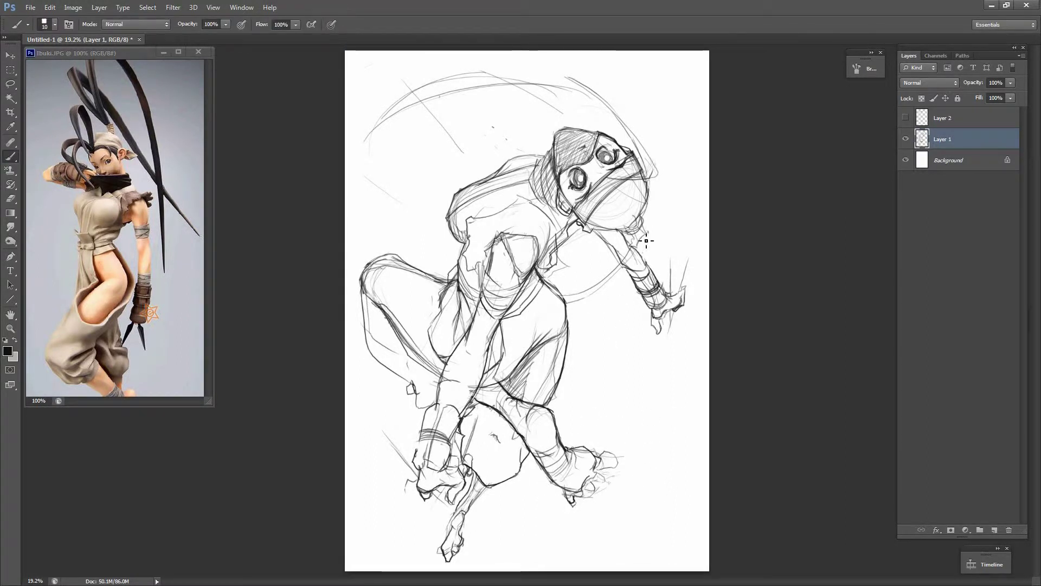
pyautogui.moveTo(646, 234); pyautogui.dragTo(559, 416)
pyautogui.moveTo(408, 491); pyautogui.dragTo(355, 508)
pyautogui.moveTo(456, 263); pyautogui.dragTo(386, 197)
pyautogui.moveTo(479, 70); pyautogui.dragTo(647, 145)
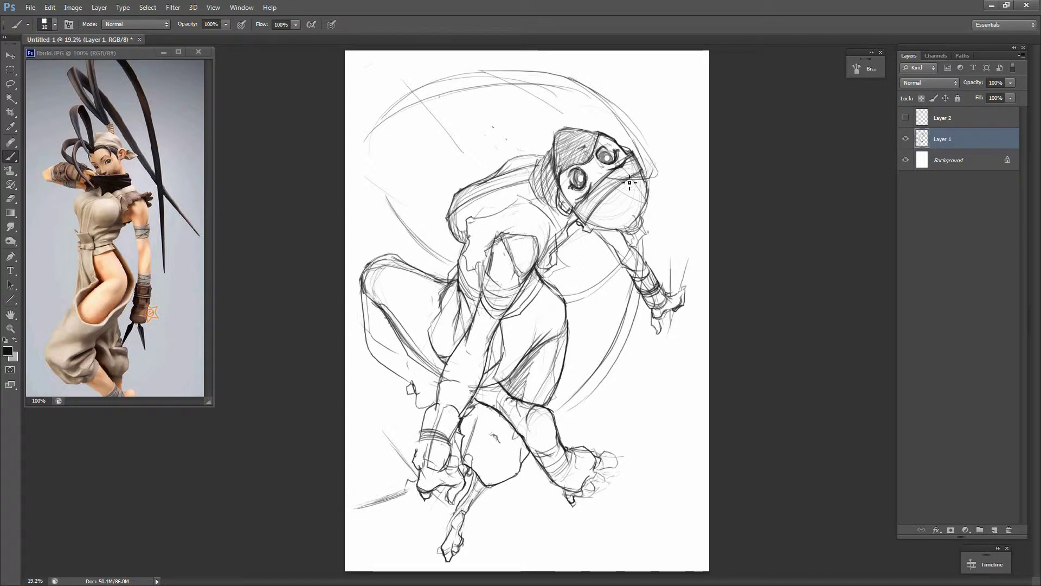
pyautogui.moveTo(542, 92); pyautogui.dragTo(613, 192)
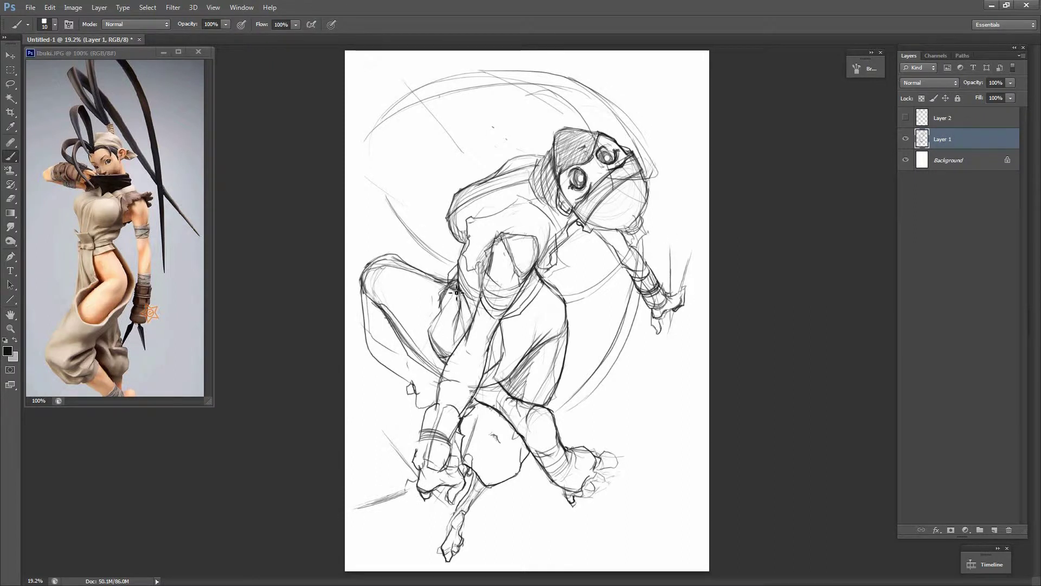
# Draw the left leg contour and hatch the lower shin and knee
pyautogui.moveTo(449, 274); pyautogui.dragTo(429, 332)
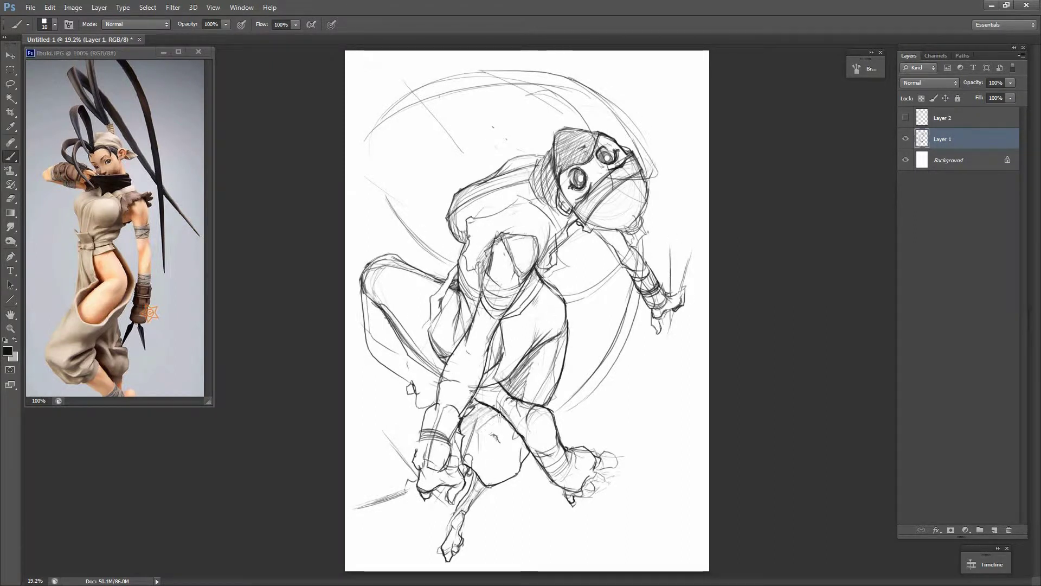
pyautogui.moveTo(491, 410); pyautogui.dragTo(464, 472)
pyautogui.moveTo(451, 529); pyautogui.dragTo(480, 480)
pyautogui.moveTo(491, 399); pyautogui.dragTo(526, 429)
pyautogui.moveTo(477, 382); pyautogui.dragTo(521, 418)
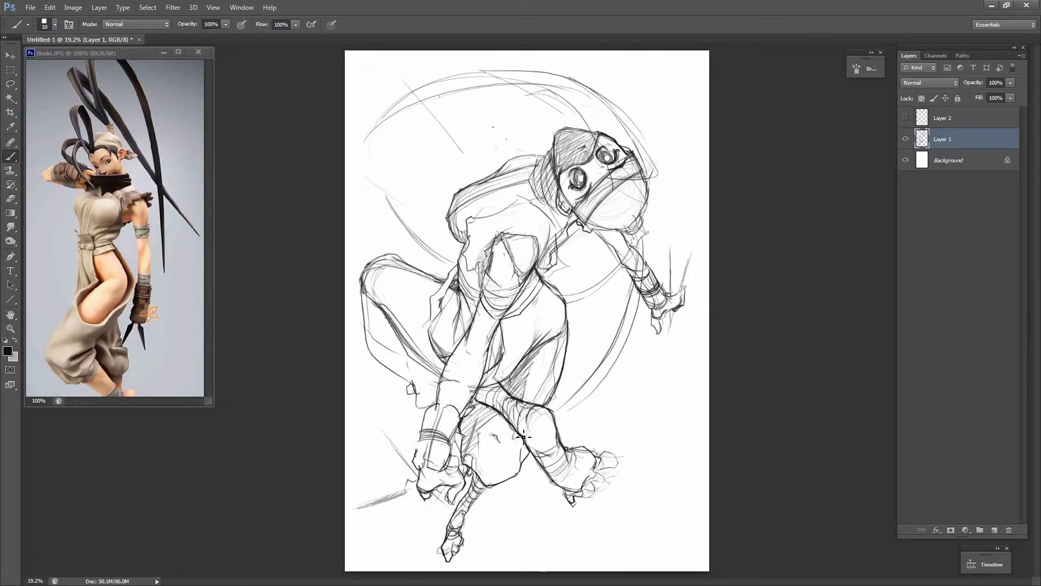
pyautogui.moveTo(520, 453); pyautogui.dragTo(558, 418)
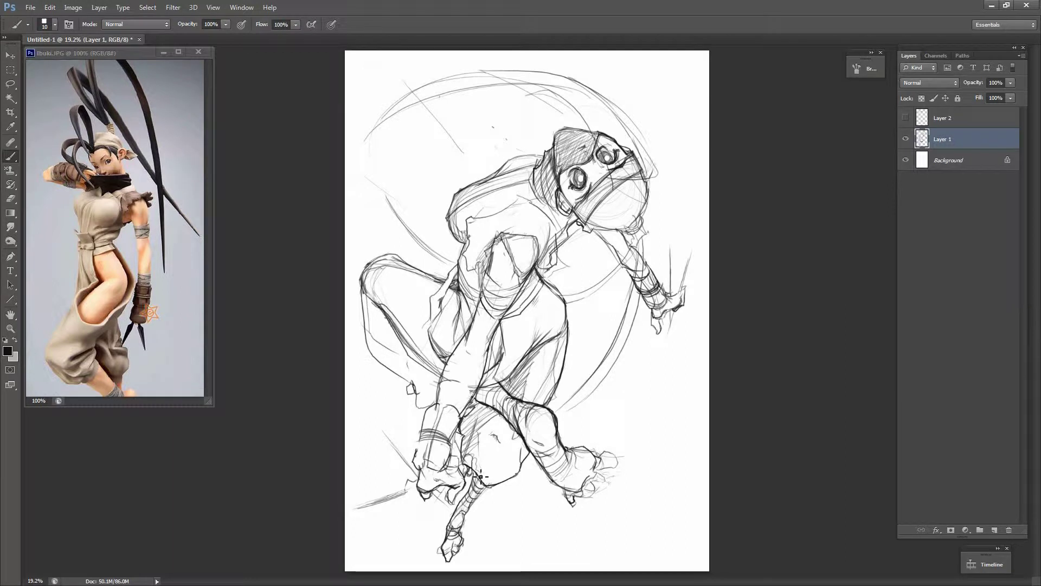
# Rework the hood lines, sketch the jaw, darken the mask outline and hatch the chin
pyautogui.moveTo(486, 71); pyautogui.dragTo(614, 190)
pyautogui.moveTo(525, 112); pyautogui.dragTo(610, 190)
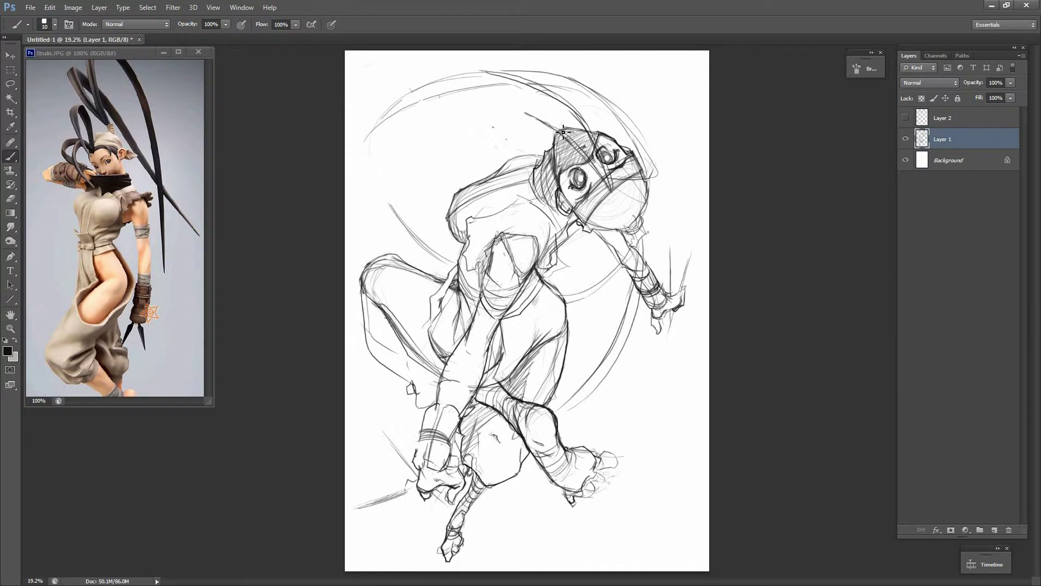
pyautogui.moveTo(495, 71); pyautogui.dragTo(599, 174)
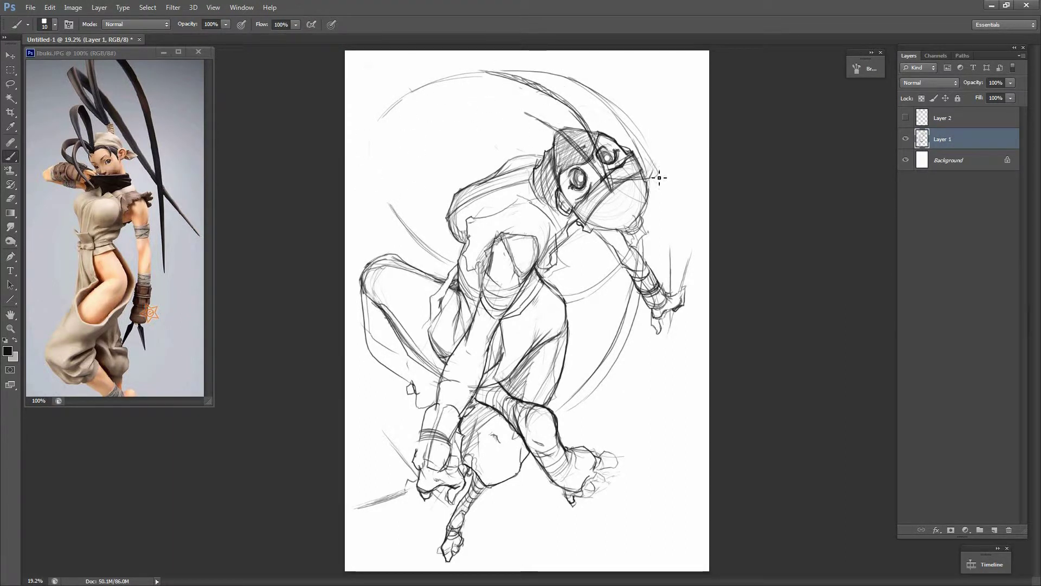
pyautogui.hotkey('ctrl', 'alt', 'z')
pyautogui.hotkey('ctrl', 'alt', 'z')
pyautogui.hotkey('ctrl', 'alt', 'z')
pyautogui.hotkey('ctrl', 'alt', 'z')
pyautogui.hotkey('ctrl', 'alt', 'z')
pyautogui.hotkey('ctrl', 'alt', 'z')
pyautogui.hotkey('ctrl', 'alt', 'z')
pyautogui.hotkey('ctrl', 'alt', 'z')
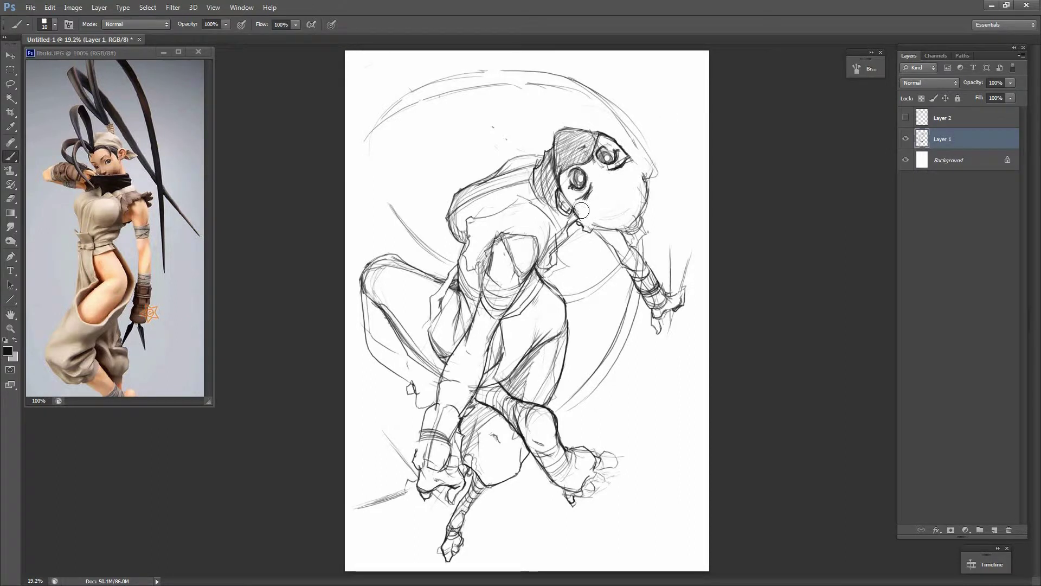
pyautogui.moveTo(578, 211); pyautogui.dragTo(616, 201)
pyautogui.moveTo(644, 168); pyautogui.dragTo(636, 206)
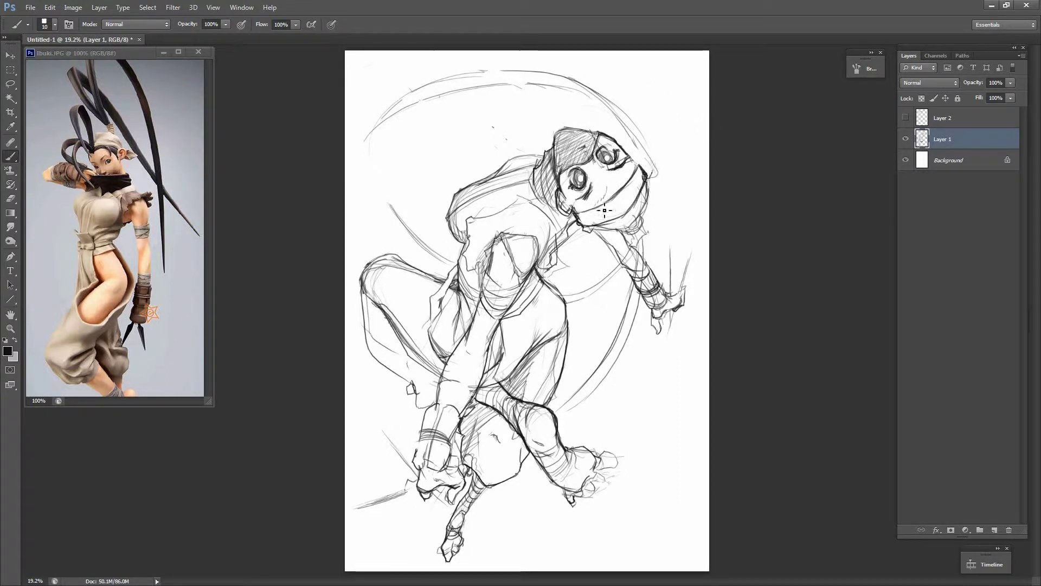
pyautogui.moveTo(573, 213); pyautogui.dragTo(594, 207)
pyautogui.moveTo(632, 173)
pyautogui.mouseDown()
pyautogui.moveTo(596, 206)
pyautogui.moveTo(605, 202)
pyautogui.mouseUp()
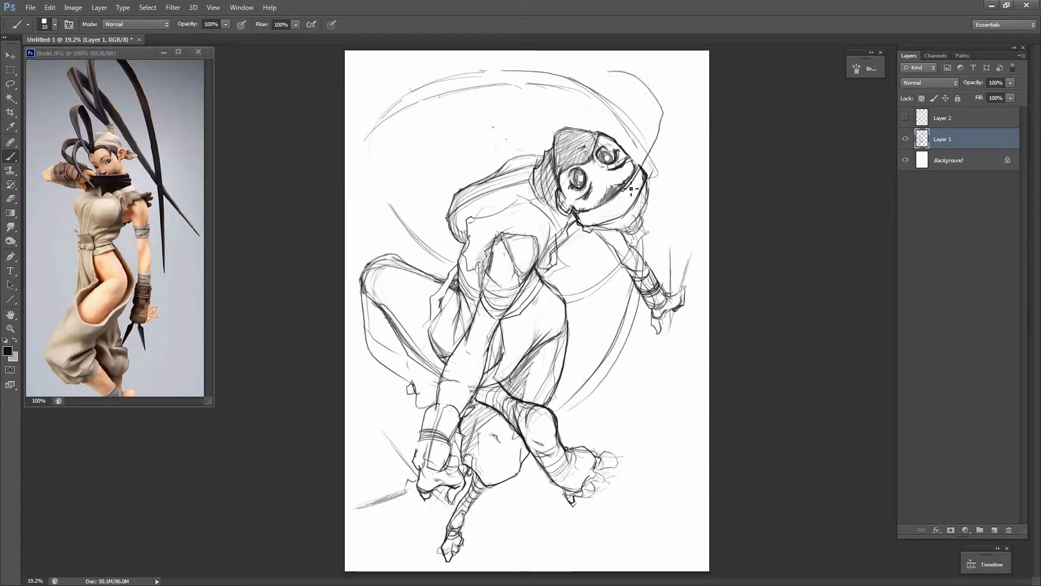
# Merge the double head arcs into one and add lines around the hood, mask and shoulder
pyautogui.moveTo(442, 84); pyautogui.dragTo(629, 157)
pyautogui.moveTo(415, 103)
pyautogui.mouseDown()
pyautogui.moveTo(616, 192)
pyautogui.moveTo(628, 233)
pyautogui.mouseUp()
pyautogui.moveTo(631, 165); pyautogui.dragTo(599, 206)
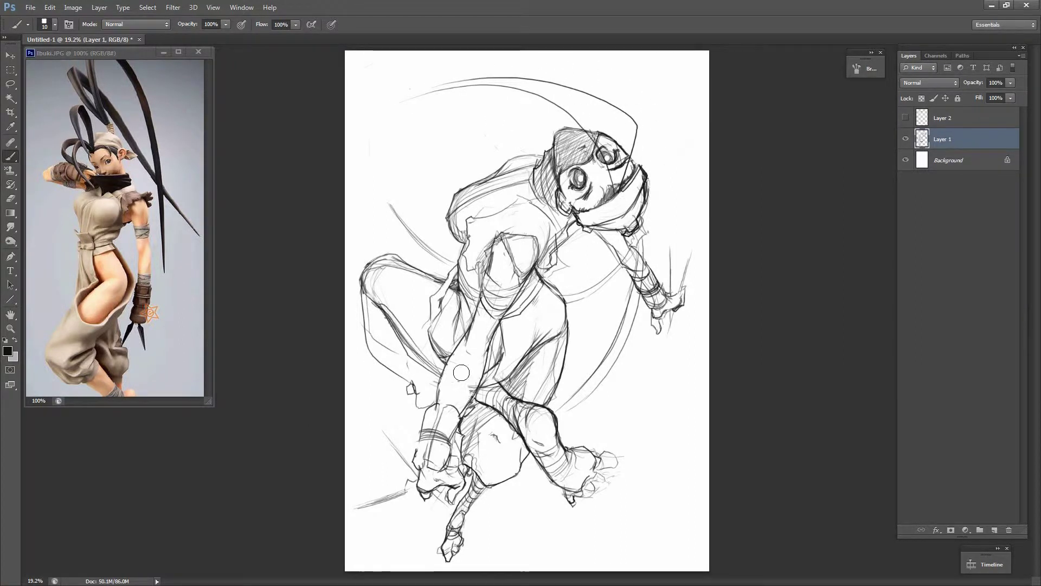
pyautogui.moveTo(601, 470)
pyautogui.mouseDown()
pyautogui.moveTo(617, 483)
pyautogui.moveTo(603, 480)
pyautogui.moveTo(611, 473)
pyautogui.mouseUp()
pyautogui.hotkey('ctrl', 'z')
# Sketch the torso line, sash curve, left arm line and hair ribbon curves
pyautogui.moveTo(564, 307); pyautogui.dragTo(640, 228)
pyautogui.moveTo(640, 282); pyautogui.dragTo(559, 415)
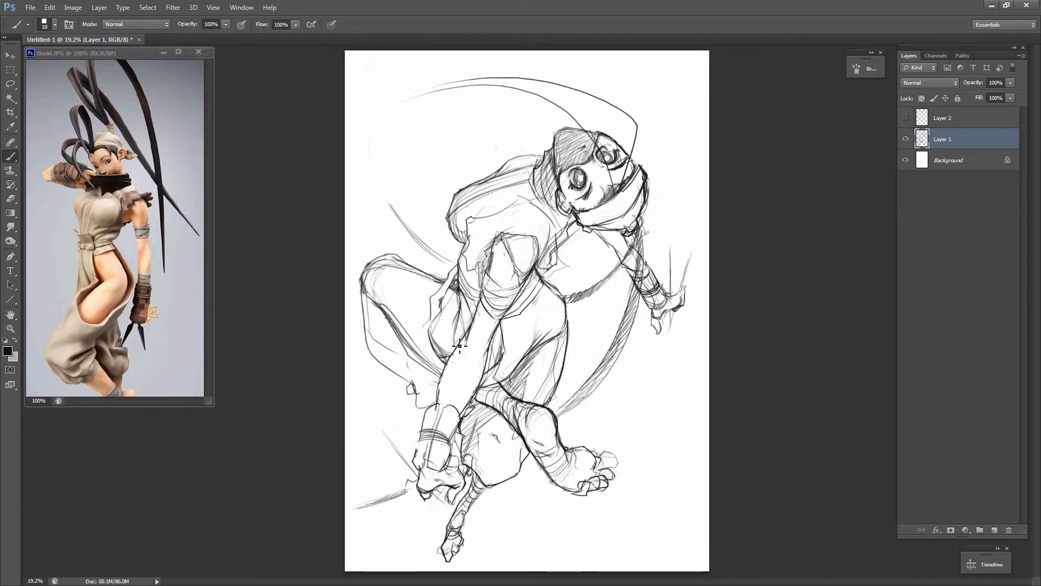
pyautogui.moveTo(404, 223); pyautogui.dragTo(458, 268)
pyautogui.moveTo(597, 155)
pyautogui.mouseDown()
pyautogui.moveTo(514, 93)
pyautogui.moveTo(596, 158)
pyautogui.mouseUp()
pyautogui.moveTo(550, 84); pyautogui.dragTo(643, 179)
pyautogui.moveTo(666, 70); pyautogui.dragTo(640, 168)
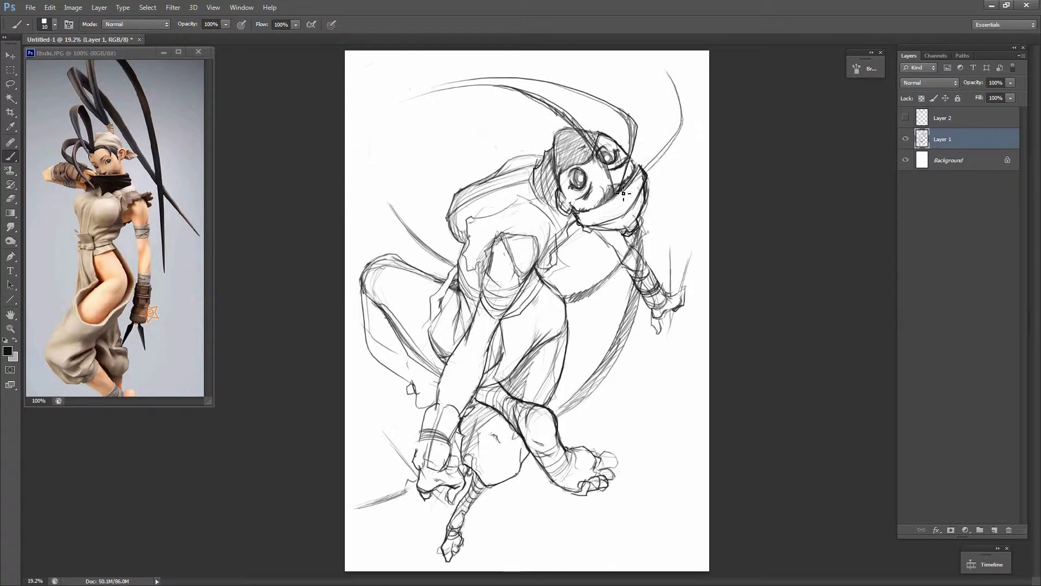
pyautogui.moveTo(686, 122); pyautogui.dragTo(624, 195)
pyautogui.moveTo(640, 228); pyautogui.dragTo(618, 312)
# Rotate and skew the sketch layer slightly, then mirror the view to check proportions
pyautogui.hotkey('ctrl', 't')
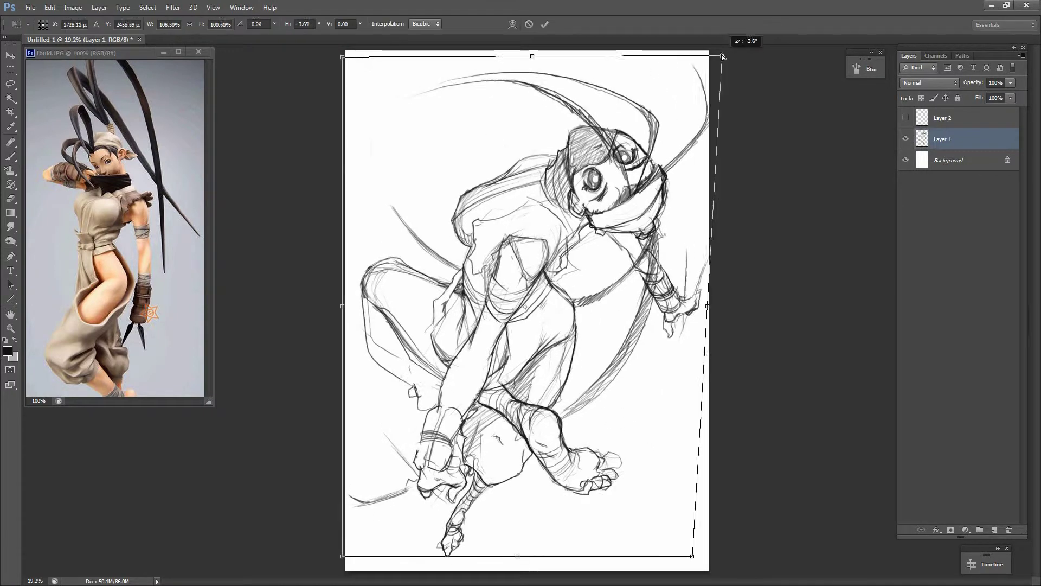
pyautogui.moveTo(345, 570); pyautogui.dragTo(341, 563)
pyautogui.press('Return')
pyautogui.press('b')
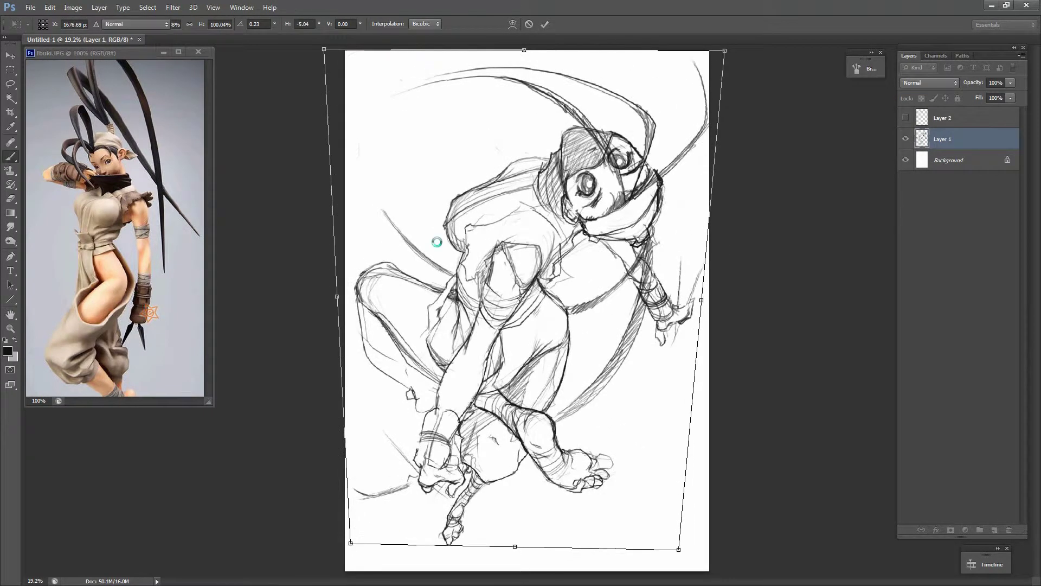
pyautogui.press('h')
pyautogui.press('h')
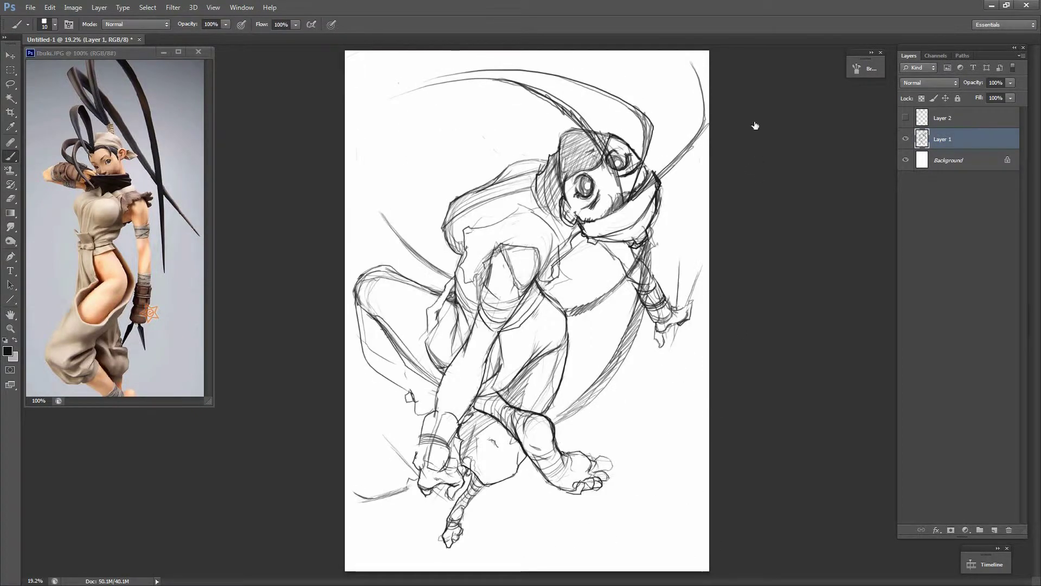
pyautogui.press('h')
pyautogui.press('h')
# Darken the hip and thigh outline, erase sketchy lines, and hatch the left thigh
pyautogui.moveTo(391, 269); pyautogui.dragTo(452, 293)
pyautogui.moveTo(358, 297); pyautogui.dragTo(404, 350)
pyautogui.moveTo(455, 274)
pyautogui.mouseDown()
pyautogui.moveTo(461, 320)
pyautogui.moveTo(476, 271)
pyautogui.moveTo(479, 286)
pyautogui.mouseUp()
pyautogui.moveTo(427, 347)
pyautogui.mouseDown()
pyautogui.moveTo(390, 347)
pyautogui.moveTo(360, 282)
pyautogui.moveTo(434, 293)
pyautogui.mouseUp()
pyautogui.moveTo(372, 312)
pyautogui.mouseDown()
pyautogui.moveTo(400, 344)
pyautogui.moveTo(380, 366)
pyautogui.moveTo(442, 391)
pyautogui.mouseUp()
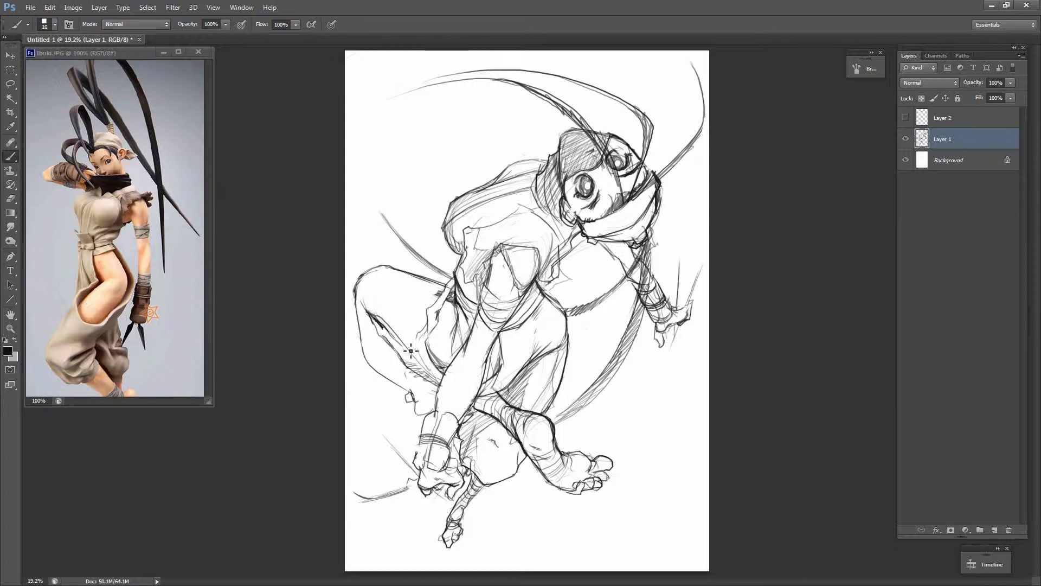
pyautogui.moveTo(396, 331); pyautogui.dragTo(429, 373)
pyautogui.moveTo(363, 303); pyautogui.dragTo(369, 328)
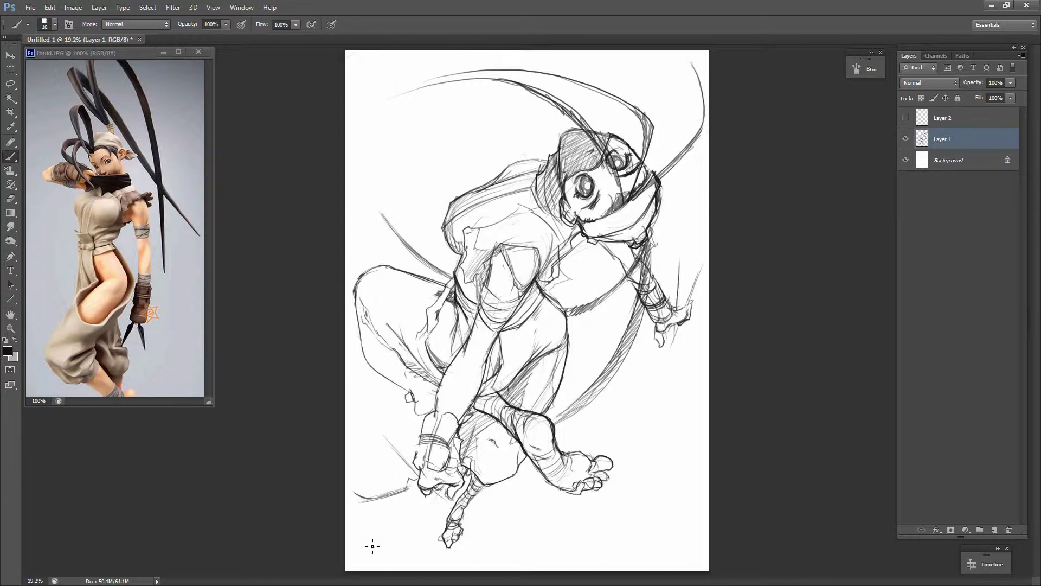
pyautogui.hotkey('ctrl', 'z')
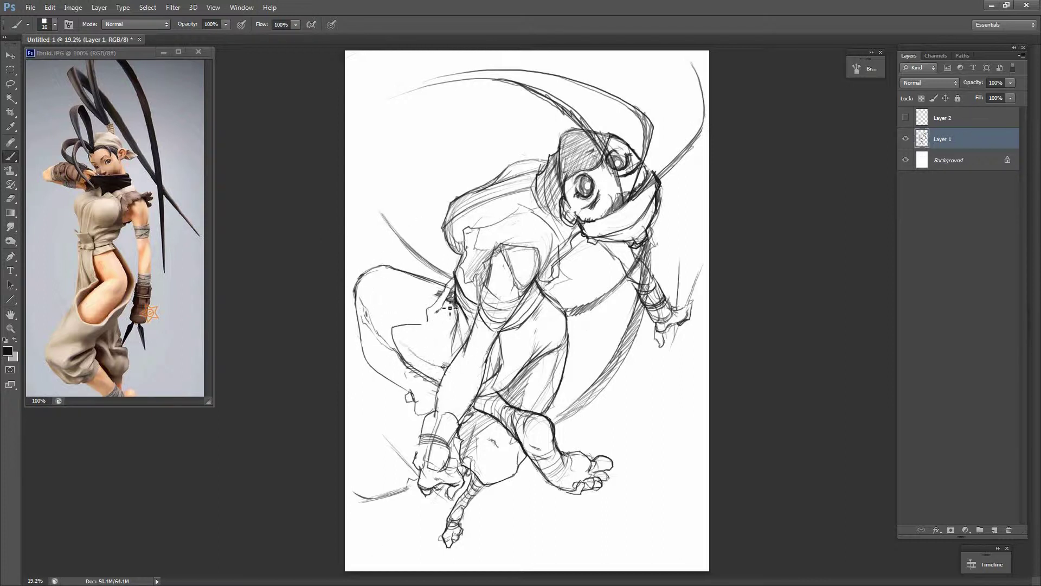
pyautogui.moveTo(407, 353); pyautogui.dragTo(428, 369)
pyautogui.moveTo(420, 325)
pyautogui.mouseDown()
pyautogui.moveTo(399, 329)
pyautogui.moveTo(437, 373)
pyautogui.mouseUp()
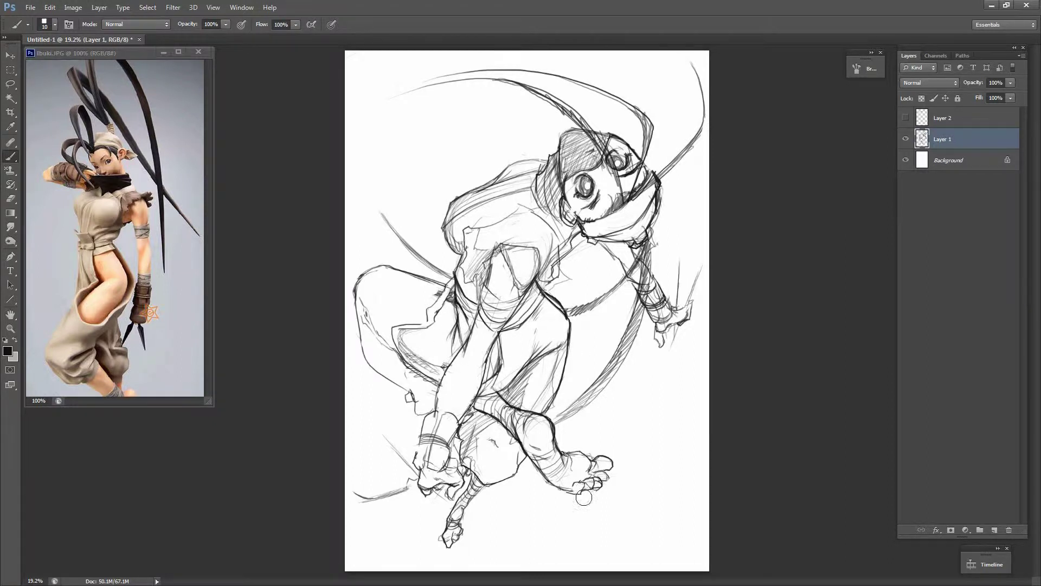
# Save the drawing as 'IbukiRough'
pyautogui.hotkey('ctrl', 'shift', 's')
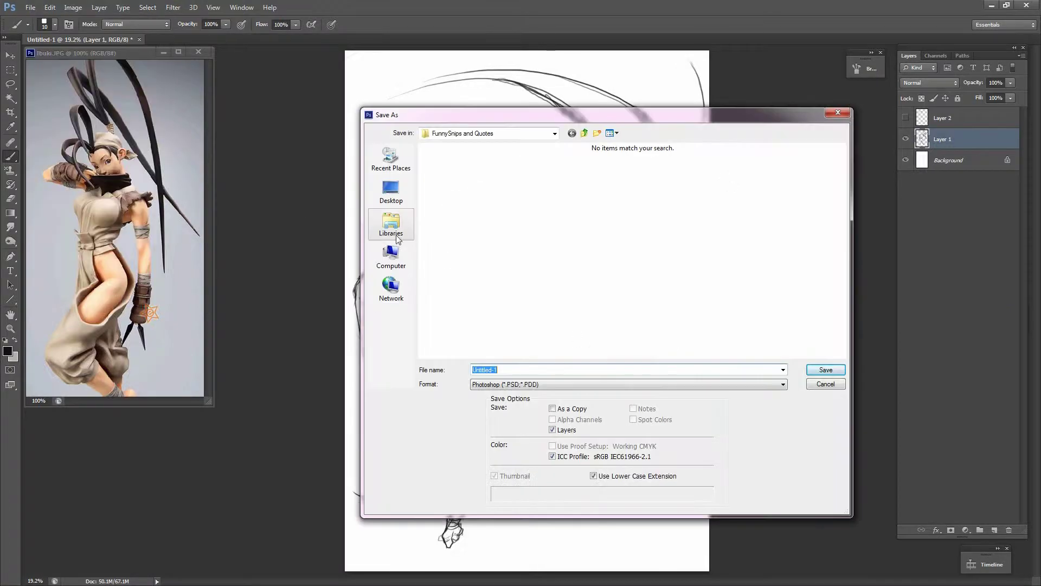
pyautogui.write('IbukiRough')
pyautogui.press('Return')
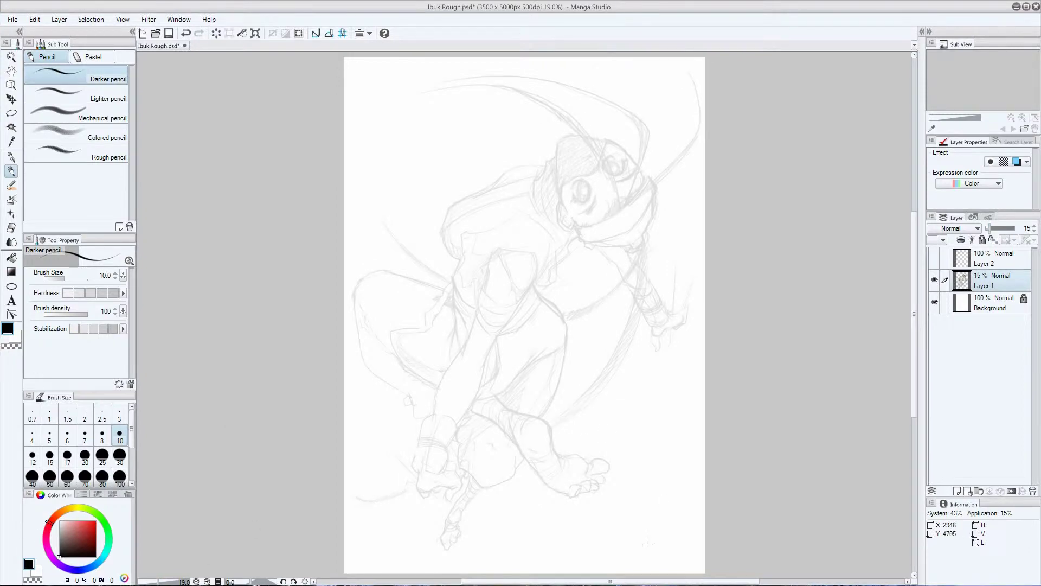
# On a new blank layer, ink the head outline: hair top, left side and lower face
pyautogui.click(958, 491)
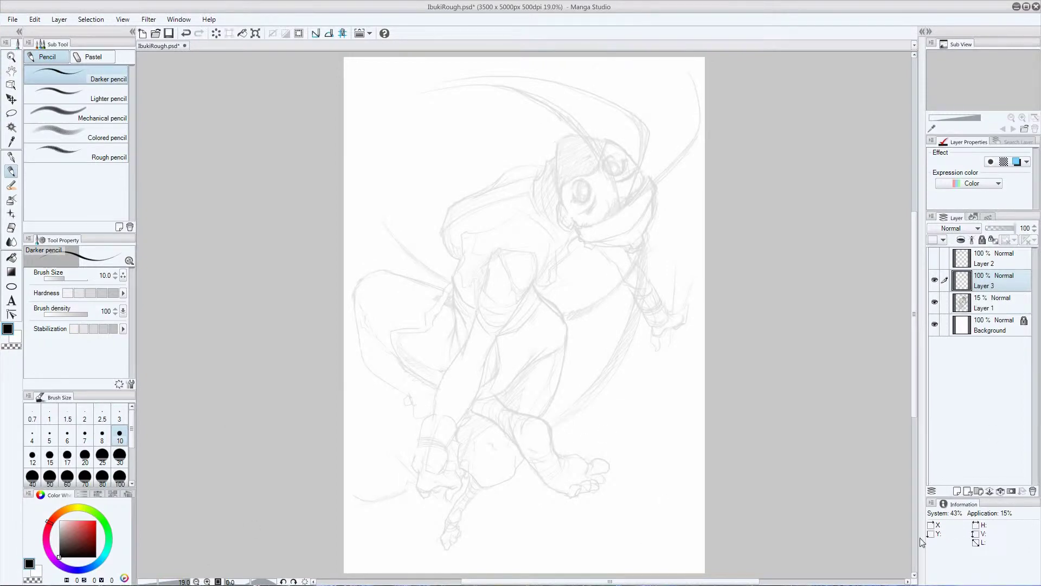
pyautogui.scroll(3, 592, 137)
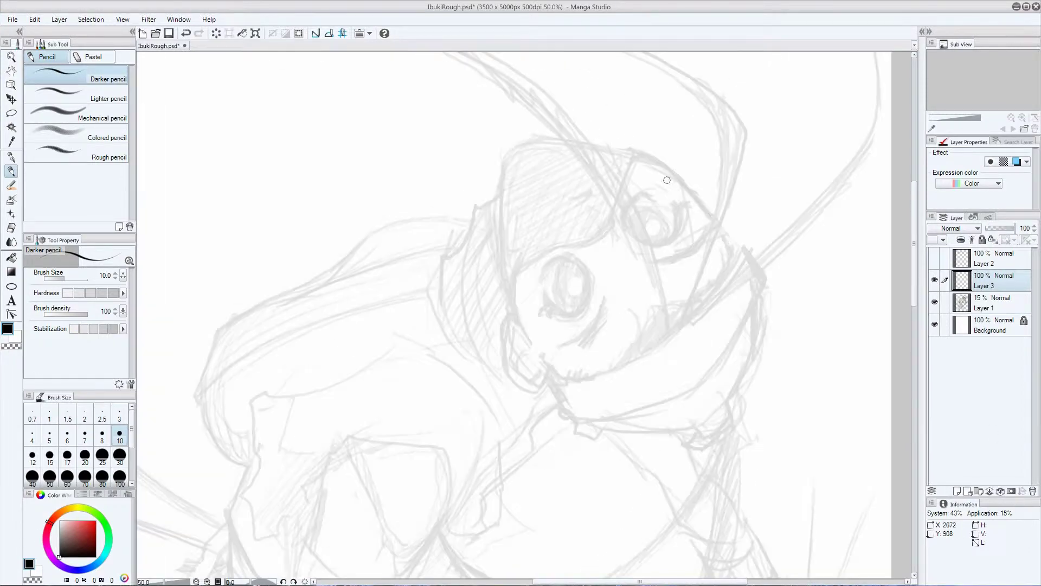
pyautogui.moveTo(623, 201); pyautogui.dragTo(511, 312)
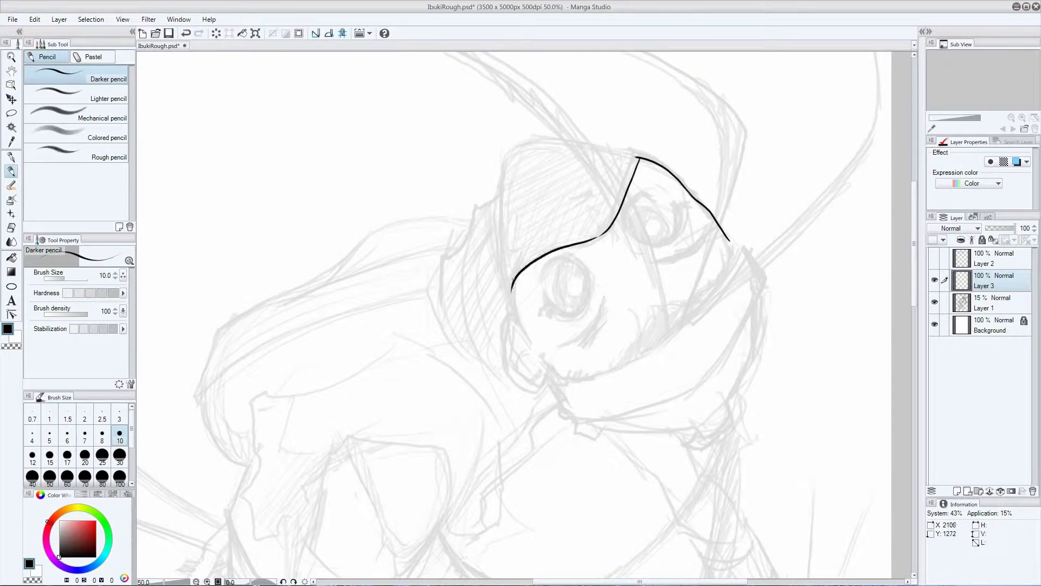
pyautogui.moveTo(640, 159); pyautogui.dragTo(509, 312)
pyautogui.moveTo(545, 368)
pyautogui.mouseDown()
pyautogui.moveTo(507, 320)
pyautogui.moveTo(513, 312)
pyautogui.mouseUp()
# Ink the eyes with their lids, the right eyebrow and the jaw curve, discarding one stray stroke
pyautogui.moveTo(588, 270); pyautogui.dragTo(523, 362)
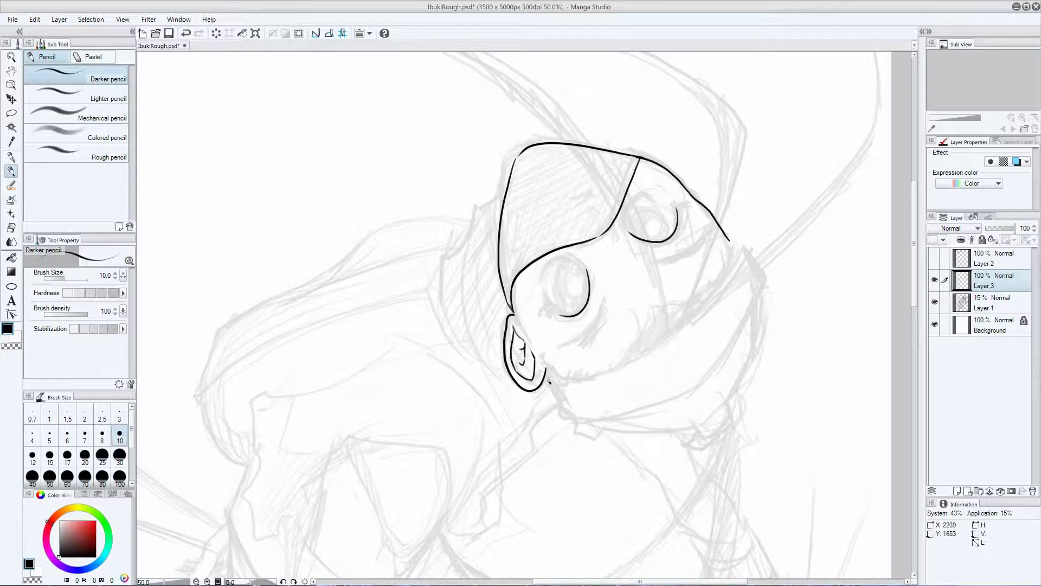
pyautogui.moveTo(584, 265); pyautogui.dragTo(551, 314)
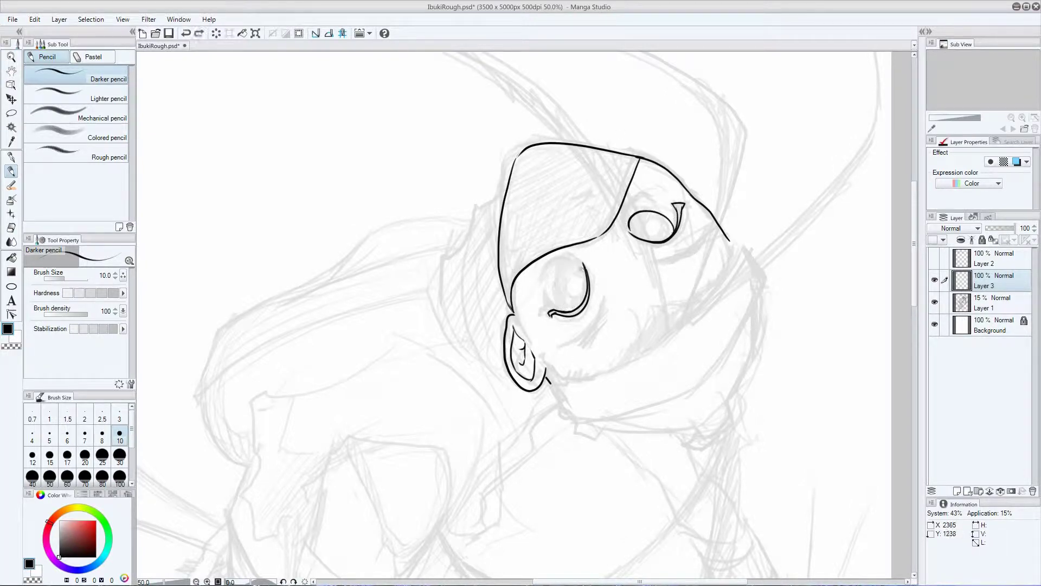
pyautogui.moveTo(568, 262); pyautogui.dragTo(557, 308)
pyautogui.moveTo(634, 203)
pyautogui.mouseDown()
pyautogui.moveTo(659, 197)
pyautogui.moveTo(627, 226)
pyautogui.mouseUp()
pyautogui.moveTo(578, 259)
pyautogui.mouseDown()
pyautogui.moveTo(543, 288)
pyautogui.moveTo(554, 347)
pyautogui.mouseUp()
pyautogui.moveTo(654, 262); pyautogui.dragTo(681, 260)
pyautogui.moveTo(679, 259); pyautogui.dragTo(715, 211)
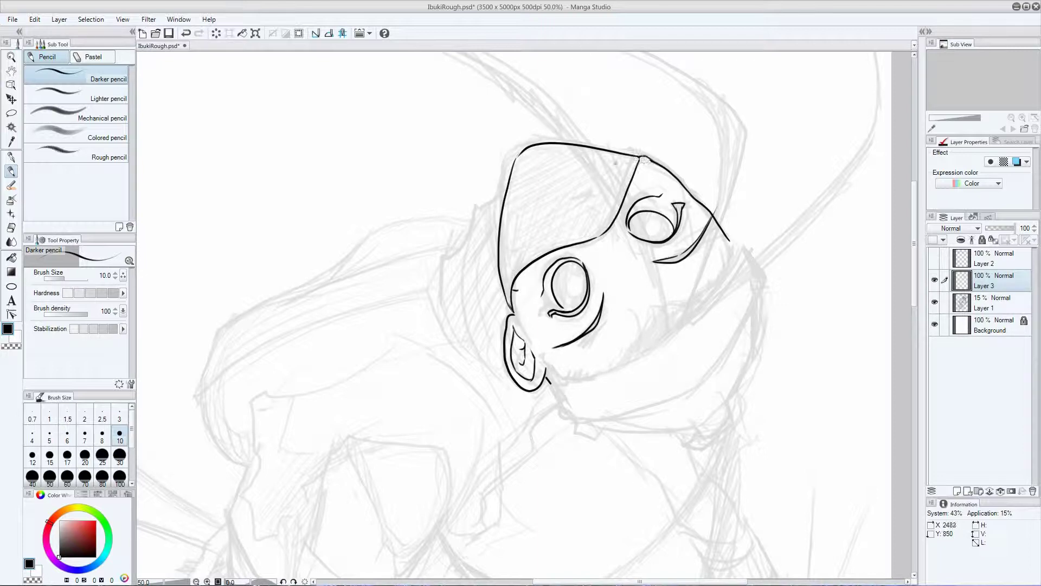
pyautogui.moveTo(590, 204); pyautogui.dragTo(607, 199)
pyautogui.hotkey('ctrl', 'z')
# Ink the right head outline, cornered jaw line, chin hatching, left pupil and the collar lines
pyautogui.moveTo(729, 237); pyautogui.dragTo(739, 249)
pyautogui.moveTo(715, 286)
pyautogui.mouseDown()
pyautogui.moveTo(648, 302)
pyautogui.moveTo(614, 367)
pyautogui.mouseUp()
pyautogui.moveTo(562, 377); pyautogui.dragTo(586, 373)
pyautogui.moveTo(569, 297); pyautogui.dragTo(566, 281)
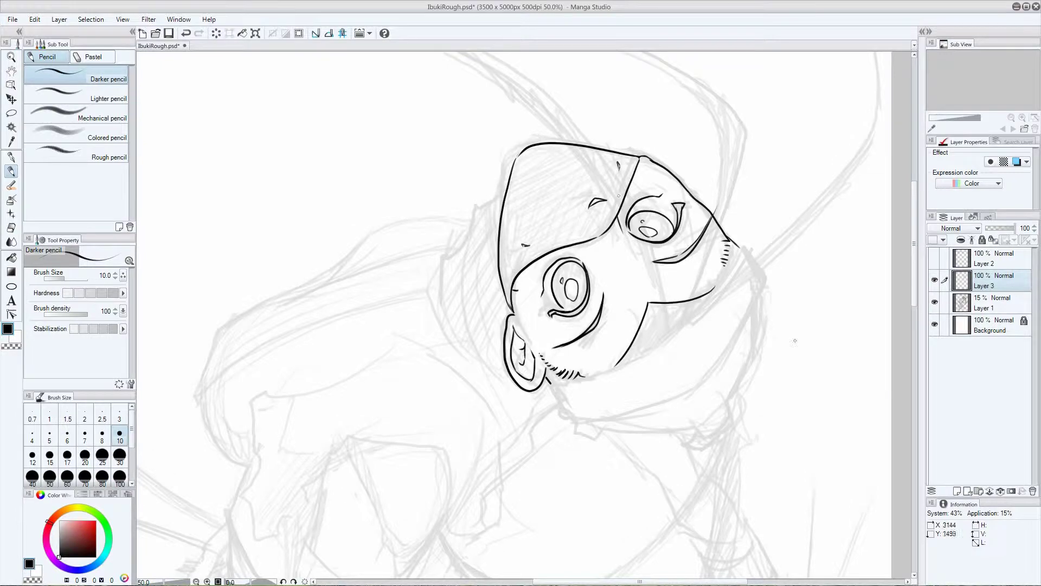
pyautogui.moveTo(739, 247)
pyautogui.mouseDown()
pyautogui.moveTo(602, 372)
pyautogui.moveTo(567, 424)
pyautogui.mouseUp()
pyautogui.moveTo(765, 275)
pyautogui.mouseDown()
pyautogui.moveTo(689, 388)
pyautogui.moveTo(567, 426)
pyautogui.moveTo(708, 421)
pyautogui.moveTo(582, 429)
pyautogui.mouseUp()
pyautogui.moveTo(727, 404)
pyautogui.mouseDown()
pyautogui.moveTo(744, 429)
pyautogui.moveTo(692, 451)
pyautogui.mouseUp()
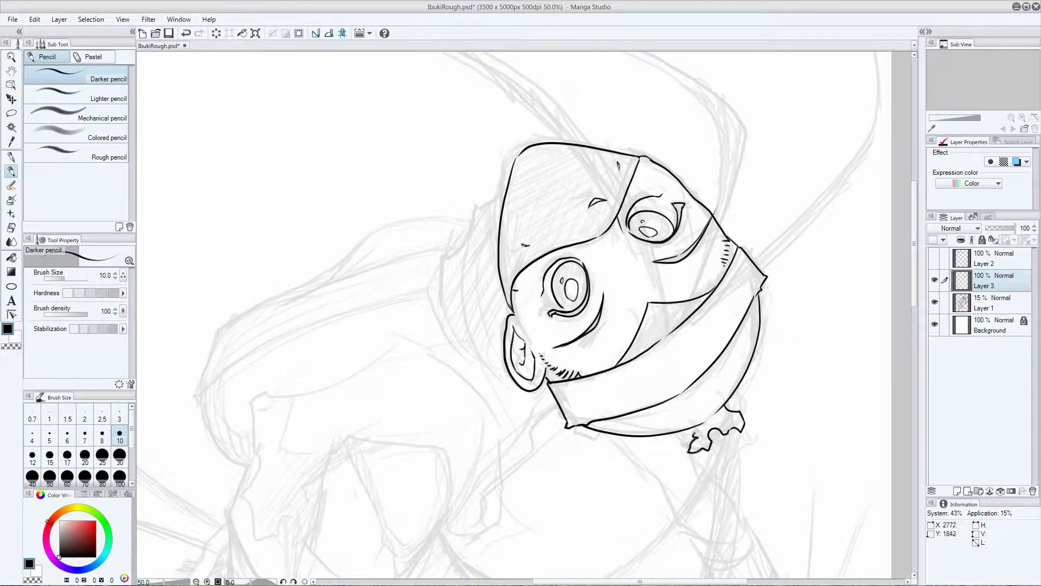
# Replace the old cheek and mouth strokes with a shorter mouth curve, plus a curve under the right eye
pyautogui.hotkey('ctrl', 'z')
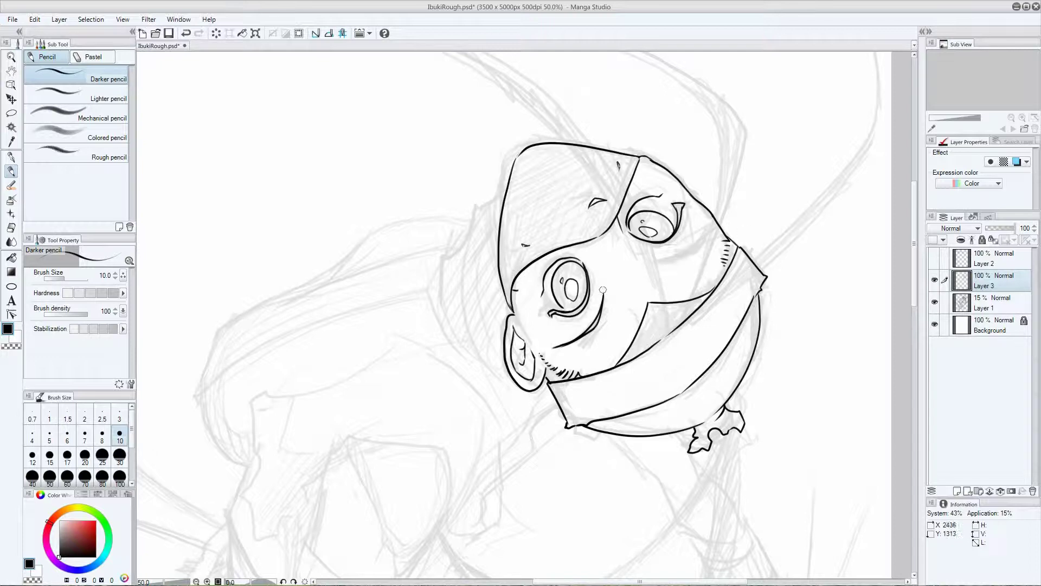
pyautogui.hotkey('ctrl', 'z')
pyautogui.moveTo(602, 300); pyautogui.dragTo(574, 348)
pyautogui.moveTo(712, 235); pyautogui.dragTo(664, 256)
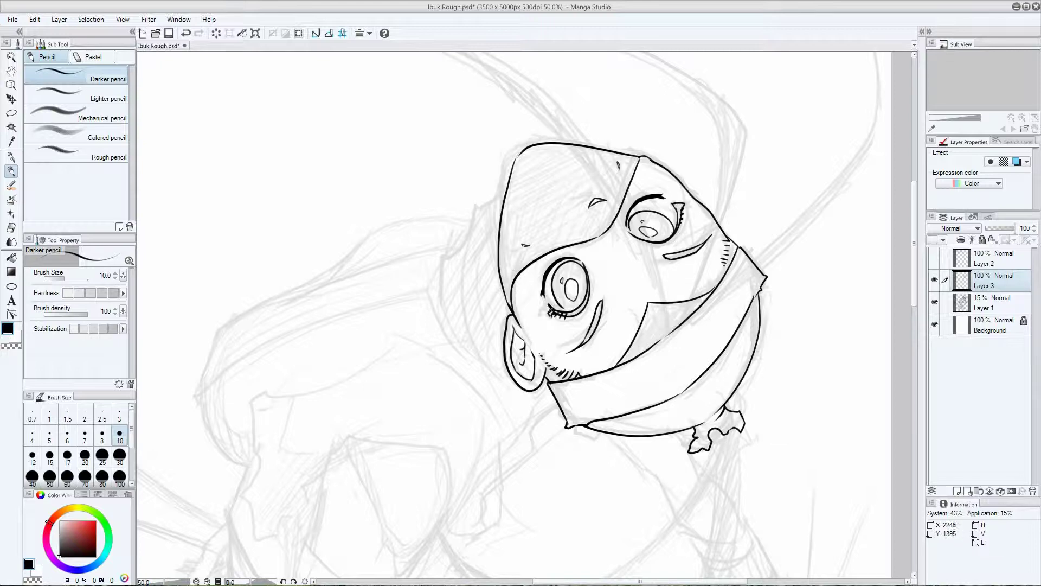
# At brush size 20, thicken the eyelashes and under-eye lines, fill the left pupil, and bolden the mask edge
pyautogui.press(']')
pyautogui.press(']')
pyautogui.moveTo(681, 205); pyautogui.dragTo(678, 216)
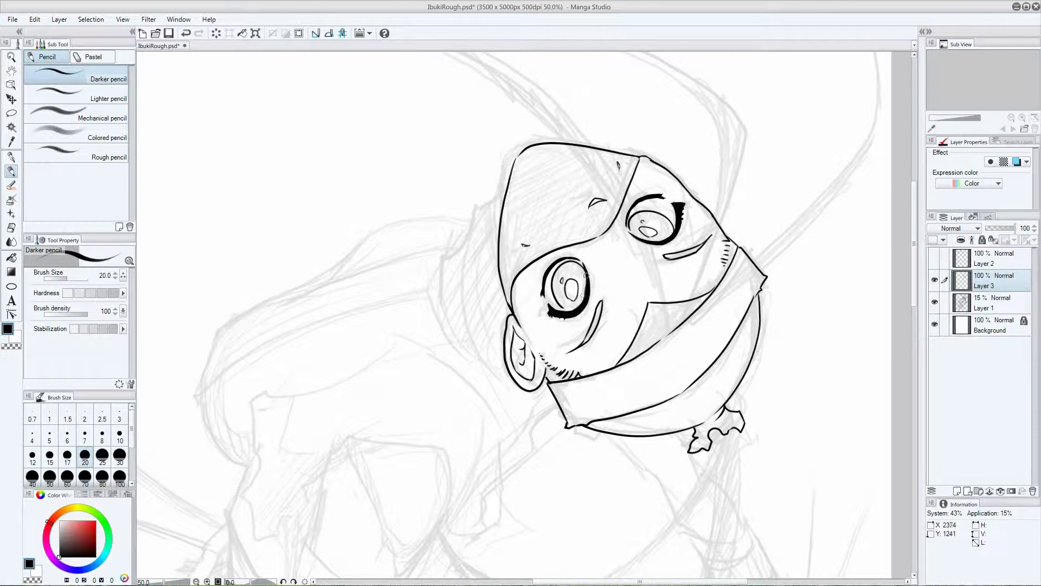
pyautogui.moveTo(602, 300); pyautogui.dragTo(589, 336)
pyautogui.moveTo(698, 246)
pyautogui.mouseDown()
pyautogui.moveTo(665, 255)
pyautogui.moveTo(637, 215)
pyautogui.moveTo(673, 217)
pyautogui.moveTo(657, 233)
pyautogui.mouseUp()
pyautogui.moveTo(563, 264)
pyautogui.mouseDown()
pyautogui.moveTo(575, 304)
pyautogui.moveTo(564, 301)
pyautogui.moveTo(561, 276)
pyautogui.mouseUp()
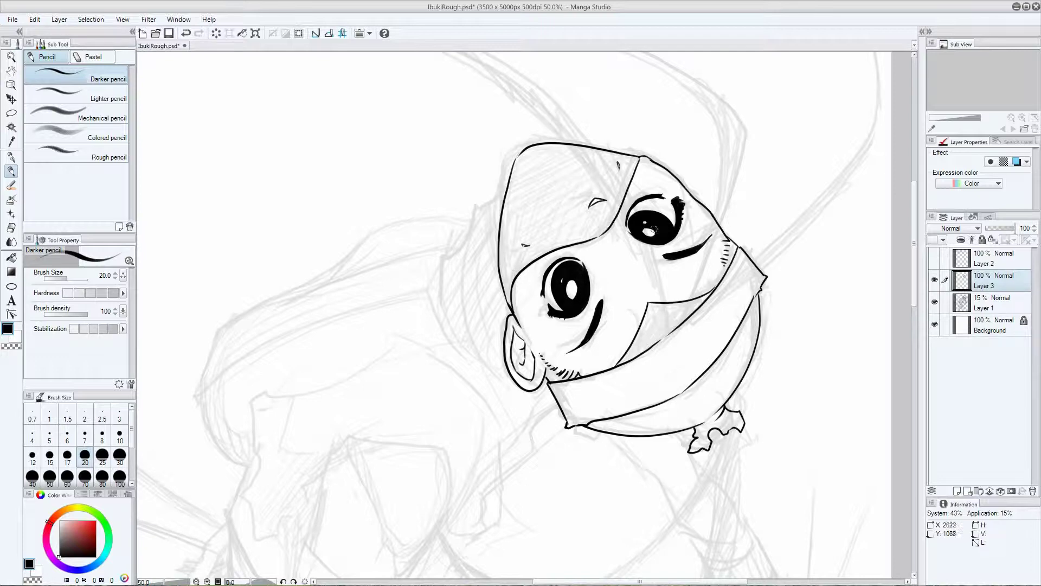
pyautogui.moveTo(731, 245)
pyautogui.mouseDown()
pyautogui.moveTo(705, 292)
pyautogui.moveTo(648, 320)
pyautogui.moveTo(618, 364)
pyautogui.mouseUp()
pyautogui.moveTo(700, 304); pyautogui.dragTo(623, 358)
# At size 30, fill the mouth and chin black and thicken the jaw, then ink the upper-right head edge at size 15
pyautogui.press(']')
pyautogui.press(']')
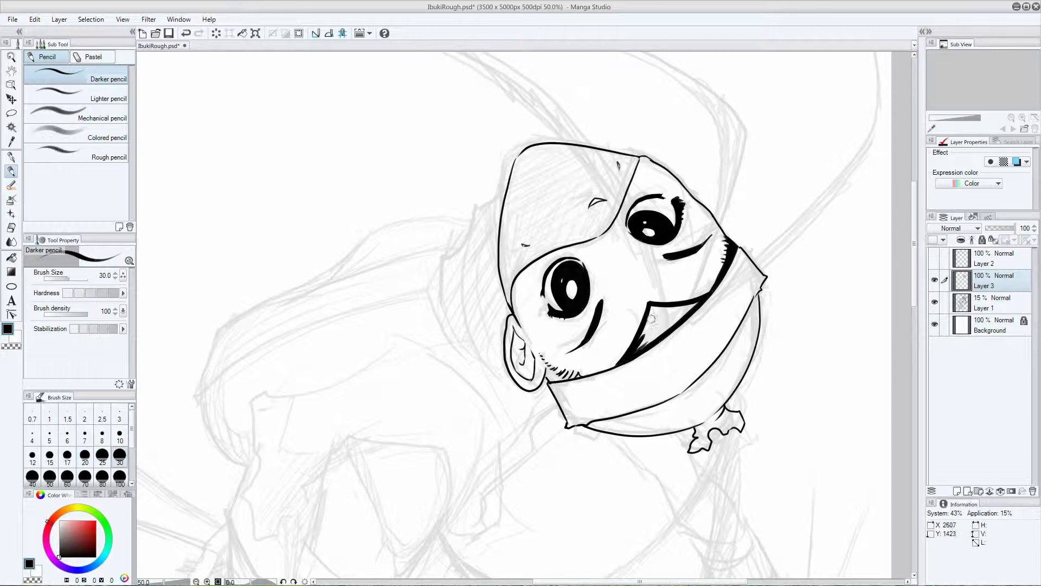
pyautogui.moveTo(694, 303)
pyautogui.mouseDown()
pyautogui.moveTo(637, 350)
pyautogui.moveTo(646, 331)
pyautogui.mouseUp()
pyautogui.moveTo(580, 374); pyautogui.dragTo(547, 376)
pyautogui.moveTo(735, 227); pyautogui.dragTo(722, 263)
pyautogui.press('[')
pyautogui.press('[')
pyautogui.press('[')
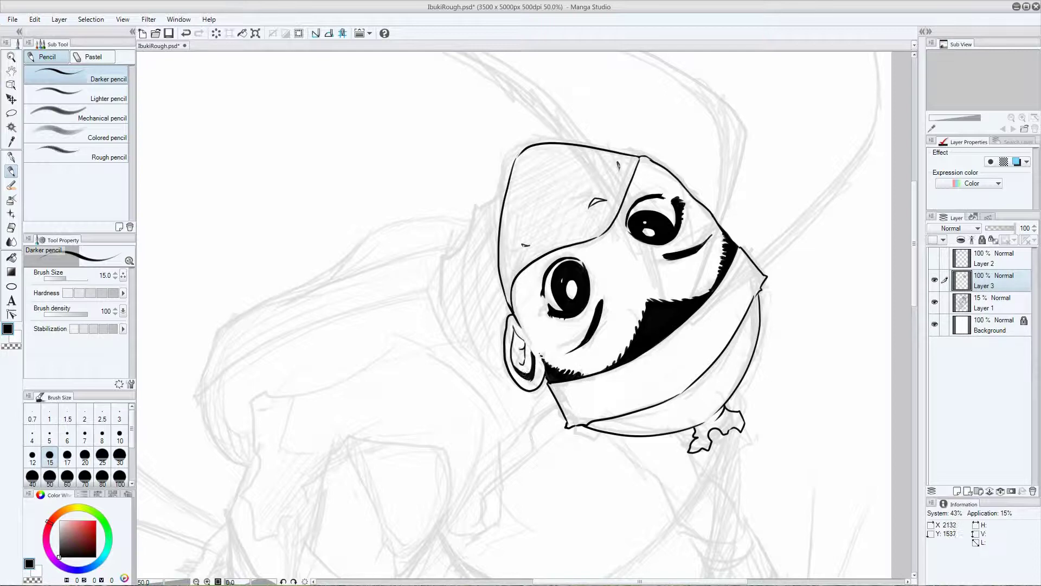
pyautogui.moveTo(710, 213); pyautogui.dragTo(677, 177)
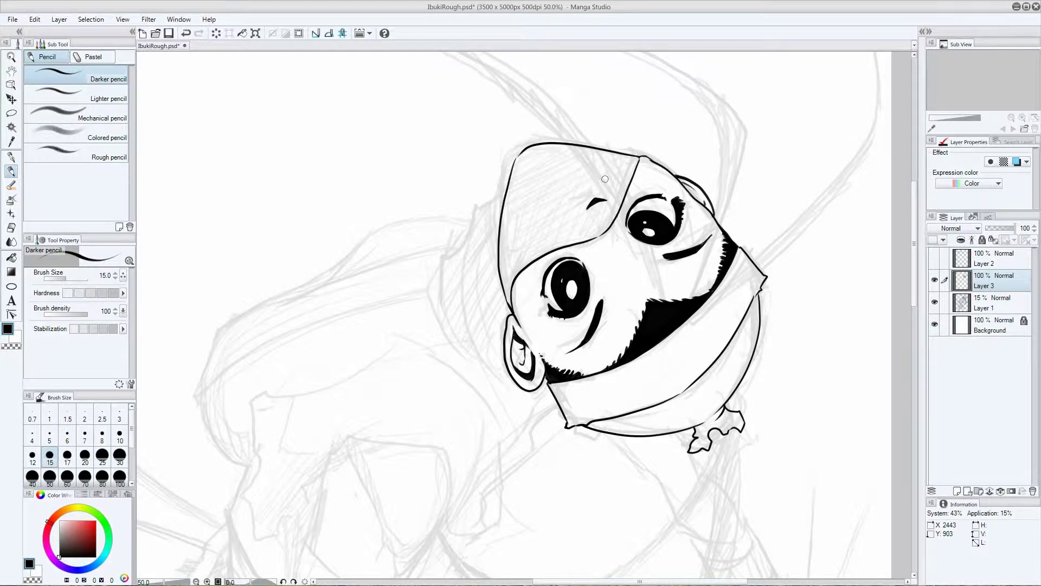
pyautogui.scroll(-3, 605, 179)
pyautogui.scroll(4, 605, 179)
# Save the drawing under its existing name
pyautogui.hotkey('ctrl', 's')
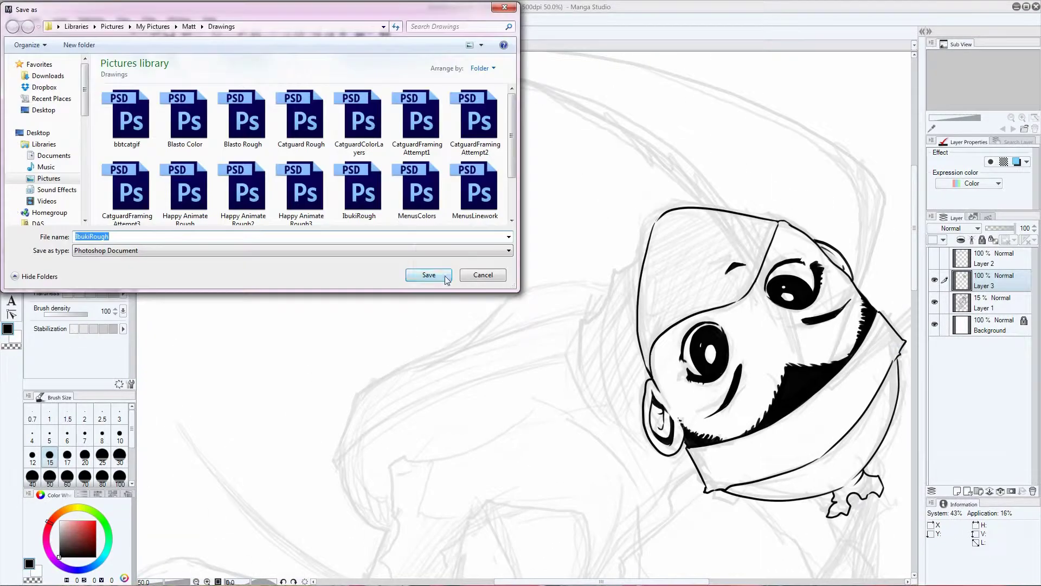
pyautogui.press('Return')
pyautogui.scroll(-1, 542, 104)
# Ink the hair strokes on the left, the long line down the figure and the curve along the top of the hair
pyautogui.moveTo(543, 104); pyautogui.dragTo(514, 186)
pyautogui.moveTo(528, 120); pyautogui.dragTo(527, 274)
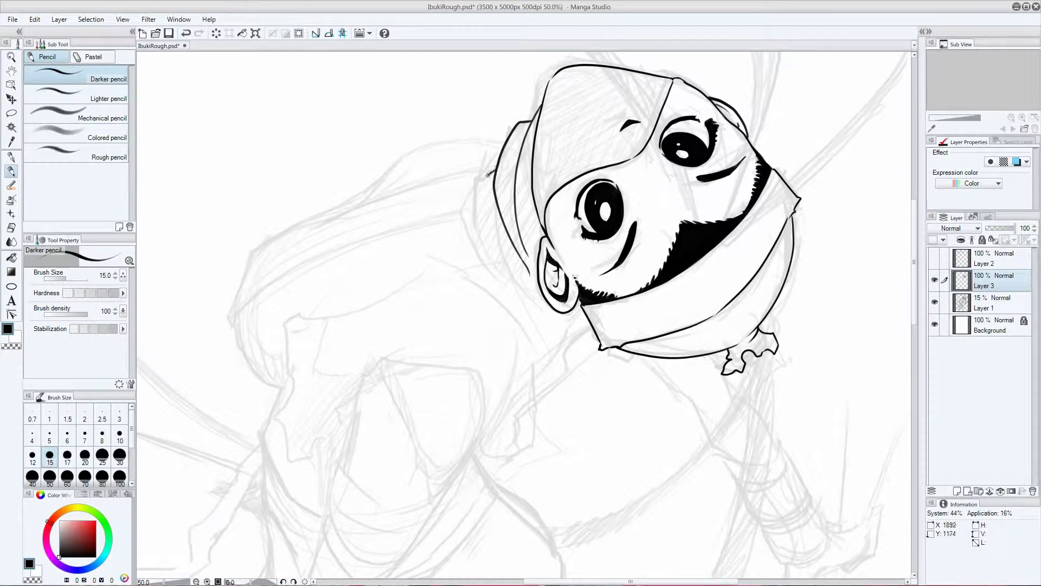
pyautogui.moveTo(494, 170); pyautogui.dragTo(491, 263)
pyautogui.moveTo(495, 200); pyautogui.dragTo(532, 284)
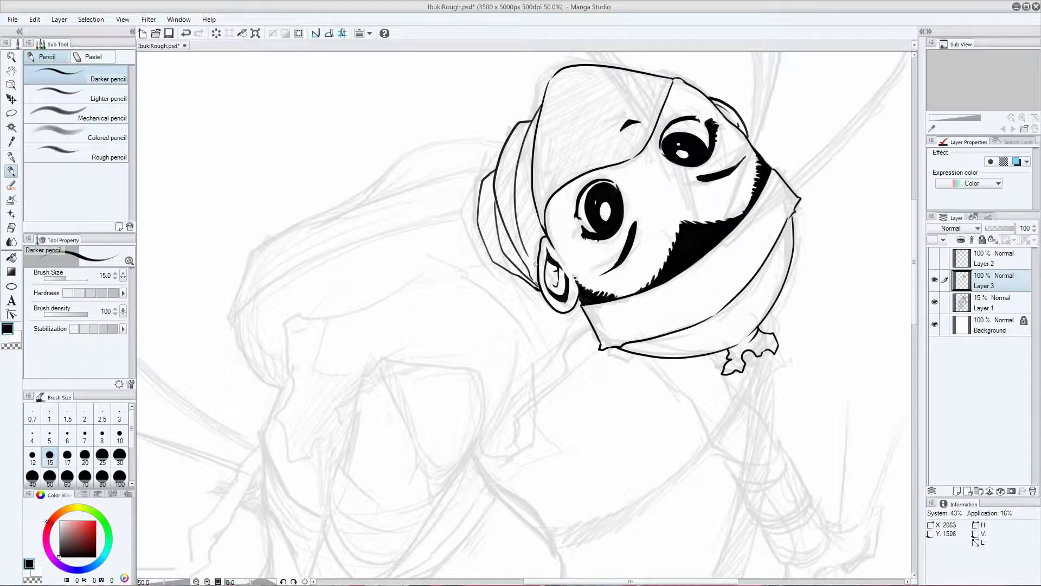
pyautogui.moveTo(542, 179); pyautogui.dragTo(521, 238)
pyautogui.moveTo(490, 398); pyautogui.dragTo(596, 361)
pyautogui.moveTo(358, 210)
pyautogui.mouseDown()
pyautogui.moveTo(589, 132)
pyautogui.moveTo(339, 285)
pyautogui.moveTo(568, 176)
pyautogui.mouseUp()
pyautogui.moveTo(481, 146); pyautogui.dragTo(611, 101)
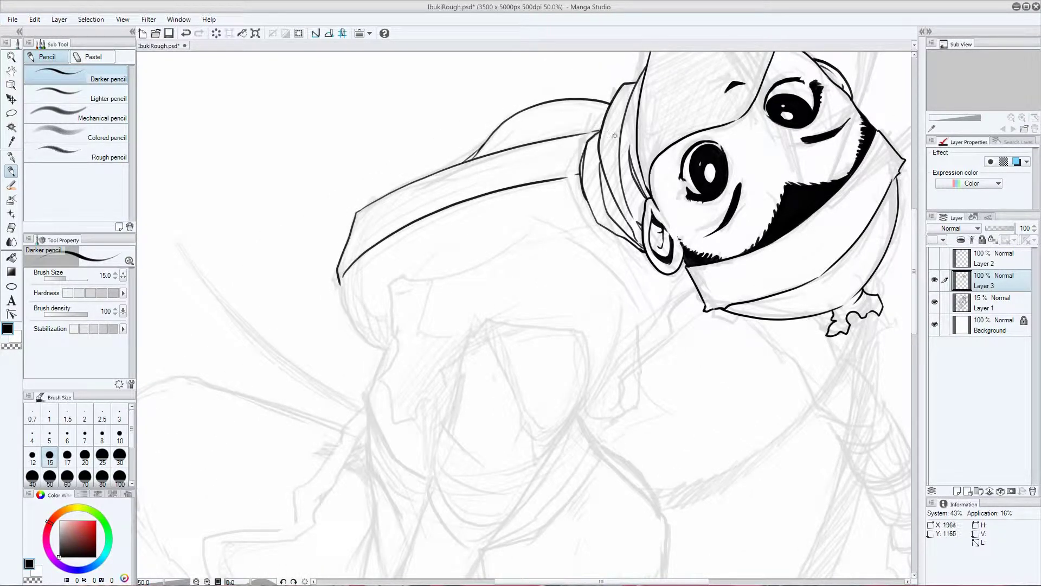
pyautogui.moveTo(341, 281); pyautogui.dragTo(388, 346)
# Ink the line down the gi's back, a stroke below the torso and the V-shaped fold
pyautogui.moveTo(666, 443); pyautogui.dragTo(557, 226)
pyautogui.moveTo(576, 127)
pyautogui.mouseDown()
pyautogui.moveTo(536, 204)
pyautogui.moveTo(602, 201)
pyautogui.mouseUp()
pyautogui.moveTo(348, 186)
pyautogui.mouseDown()
pyautogui.moveTo(330, 262)
pyautogui.moveTo(358, 347)
pyautogui.mouseUp()
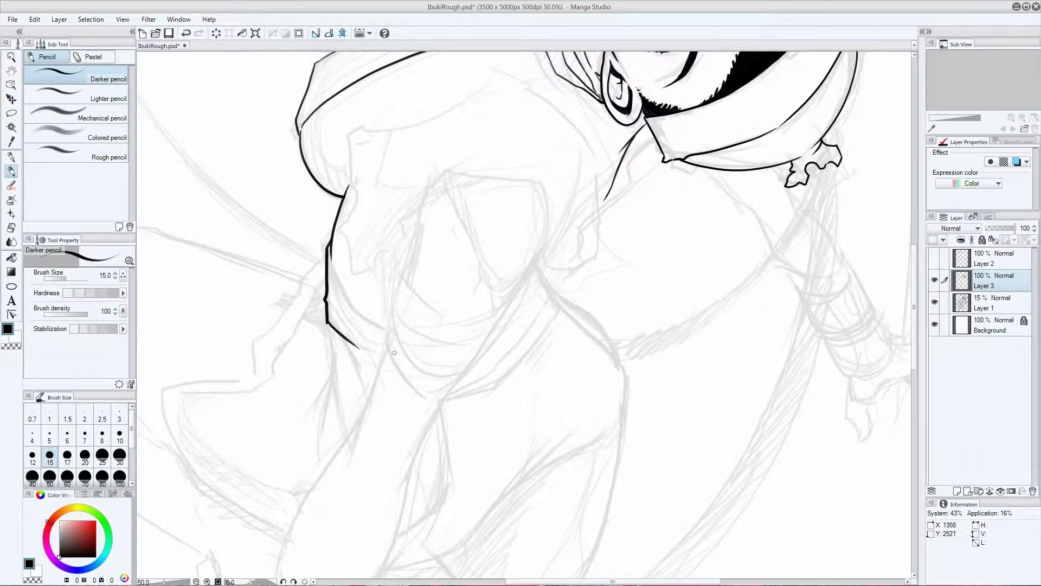
pyautogui.moveTo(331, 255)
pyautogui.mouseDown()
pyautogui.moveTo(379, 325)
pyautogui.moveTo(379, 358)
pyautogui.mouseUp()
pyautogui.hotkey('ctrl', 'z')
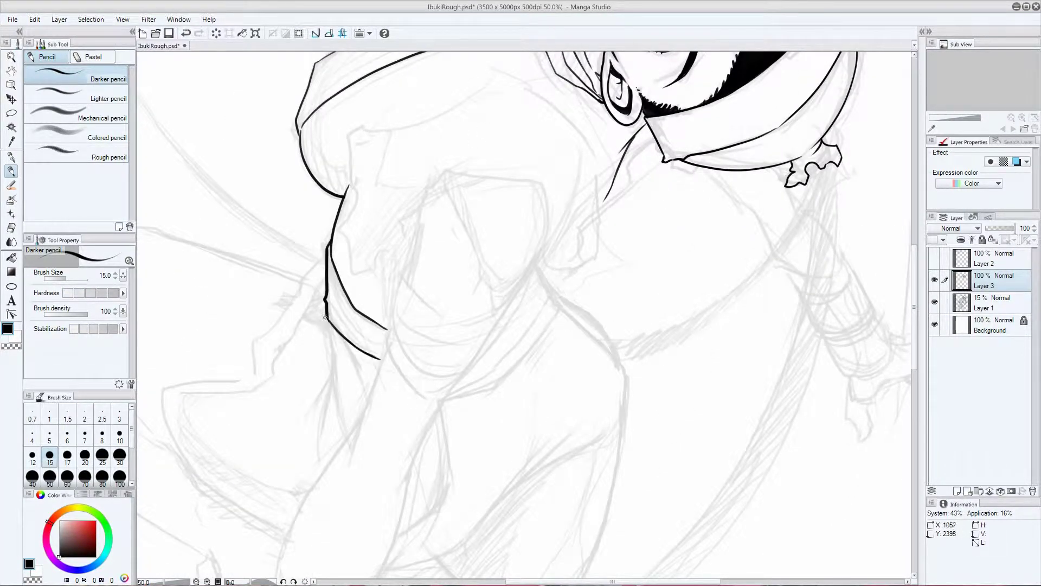
pyautogui.moveTo(557, 313)
pyautogui.mouseDown()
pyautogui.moveTo(453, 388)
pyautogui.moveTo(423, 424)
pyautogui.mouseUp()
pyautogui.moveTo(492, 325)
pyautogui.mouseDown()
pyautogui.moveTo(523, 307)
pyautogui.moveTo(593, 459)
pyautogui.mouseUp()
pyautogui.hotkey('ctrl', 'z')
pyautogui.moveTo(533, 339); pyautogui.dragTo(589, 390)
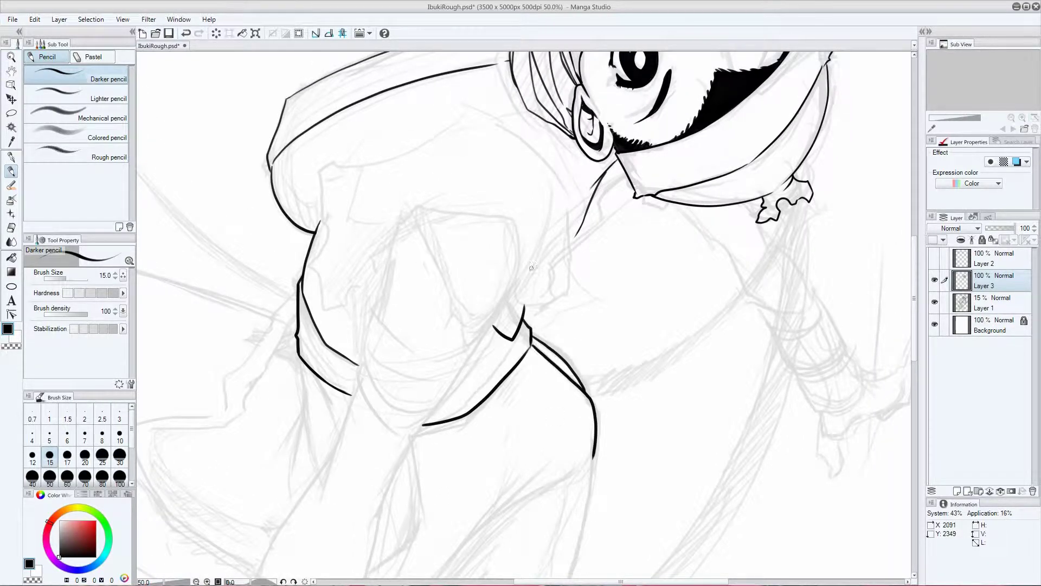
# Ink the gi's side contour, the shoulder sleeve arc with its cuff, and the lines down the arm
pyautogui.moveTo(520, 299)
pyautogui.mouseDown()
pyautogui.moveTo(545, 142)
pyautogui.moveTo(415, 143)
pyautogui.moveTo(317, 247)
pyautogui.moveTo(361, 282)
pyautogui.mouseUp()
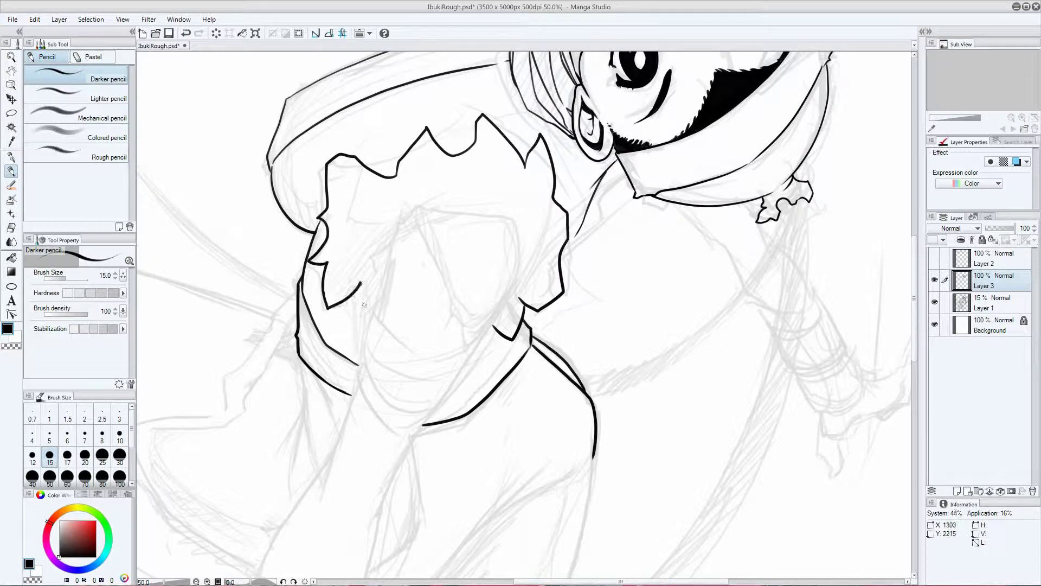
pyautogui.moveTo(395, 238)
pyautogui.mouseDown()
pyautogui.moveTo(439, 205)
pyautogui.moveTo(473, 343)
pyautogui.moveTo(429, 307)
pyautogui.mouseUp()
pyautogui.moveTo(395, 233)
pyautogui.mouseDown()
pyautogui.moveTo(376, 310)
pyautogui.moveTo(473, 357)
pyautogui.mouseUp()
pyautogui.moveTo(378, 310)
pyautogui.mouseDown()
pyautogui.moveTo(355, 380)
pyautogui.moveTo(429, 425)
pyautogui.moveTo(473, 358)
pyautogui.moveTo(543, 191)
pyautogui.mouseUp()
pyautogui.moveTo(424, 215); pyautogui.dragTo(399, 308)
pyautogui.moveTo(492, 253); pyautogui.dragTo(442, 343)
# Ink the fold curves on the cuff and extend both arm lines downward
pyautogui.moveTo(433, 173); pyautogui.dragTo(520, 209)
pyautogui.moveTo(440, 209)
pyautogui.mouseDown()
pyautogui.moveTo(501, 234)
pyautogui.moveTo(453, 239)
pyautogui.moveTo(455, 258)
pyautogui.mouseUp()
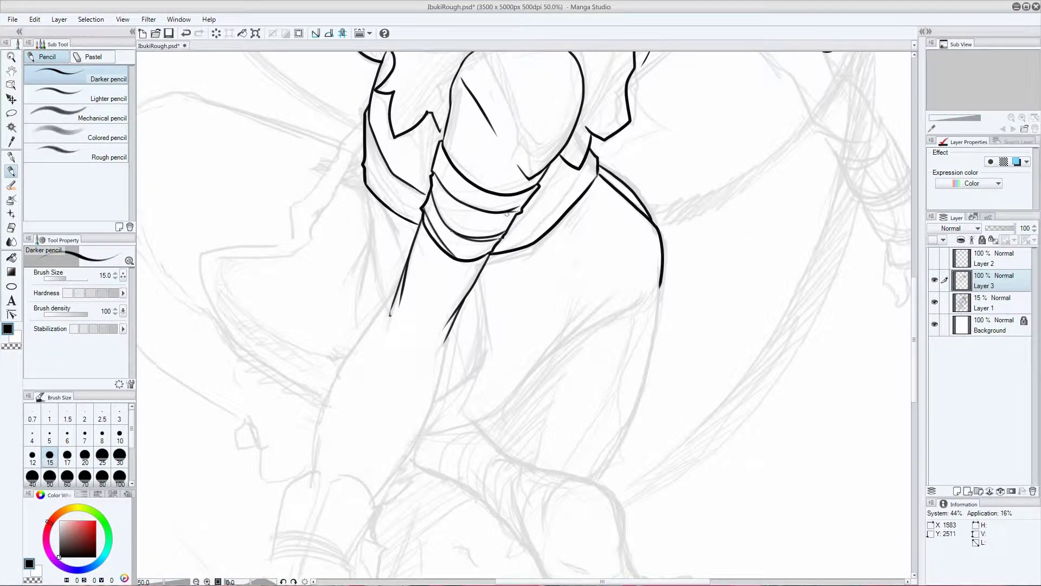
pyautogui.moveTo(461, 325); pyautogui.dragTo(542, 190)
pyautogui.moveTo(472, 179); pyautogui.dragTo(396, 333)
pyautogui.moveTo(537, 179); pyautogui.dragTo(454, 366)
# On the other arm, ink the inner line, small hatch marks and another arm stroke
pyautogui.moveTo(614, 348); pyautogui.dragTo(476, 415)
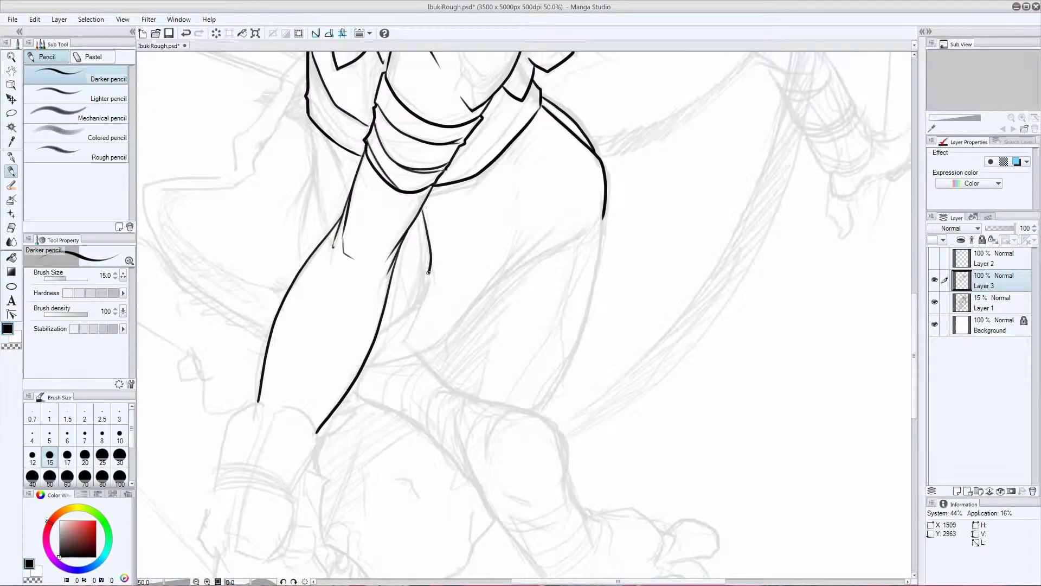
pyautogui.moveTo(431, 263)
pyautogui.mouseDown()
pyautogui.moveTo(374, 344)
pyautogui.moveTo(559, 223)
pyautogui.moveTo(477, 298)
pyautogui.mouseUp()
pyautogui.hotkey('ctrl', 'z')
pyautogui.moveTo(519, 176); pyautogui.dragTo(512, 223)
pyautogui.moveTo(589, 232)
pyautogui.mouseDown()
pyautogui.moveTo(509, 272)
pyautogui.moveTo(689, 314)
pyautogui.mouseUp()
# Ink the left sleeve's inner curve and outer contour to the shoulder, plus curves inside sleeve and forearm
pyautogui.moveTo(490, 162); pyautogui.dragTo(506, 271)
pyautogui.moveTo(493, 233); pyautogui.dragTo(476, 303)
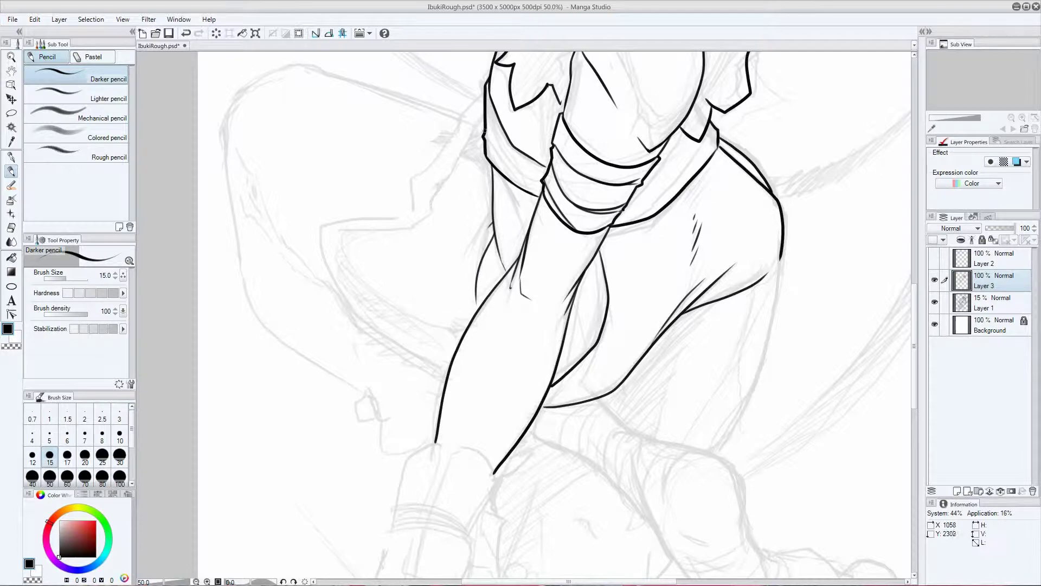
pyautogui.moveTo(484, 133); pyautogui.dragTo(450, 366)
pyautogui.moveTo(326, 239); pyautogui.dragTo(485, 89)
pyautogui.moveTo(461, 160); pyautogui.dragTo(492, 181)
pyautogui.hotkey('ctrl', 'z')
pyautogui.moveTo(342, 264)
pyautogui.mouseDown()
pyautogui.moveTo(404, 310)
pyautogui.moveTo(460, 332)
pyautogui.mouseUp()
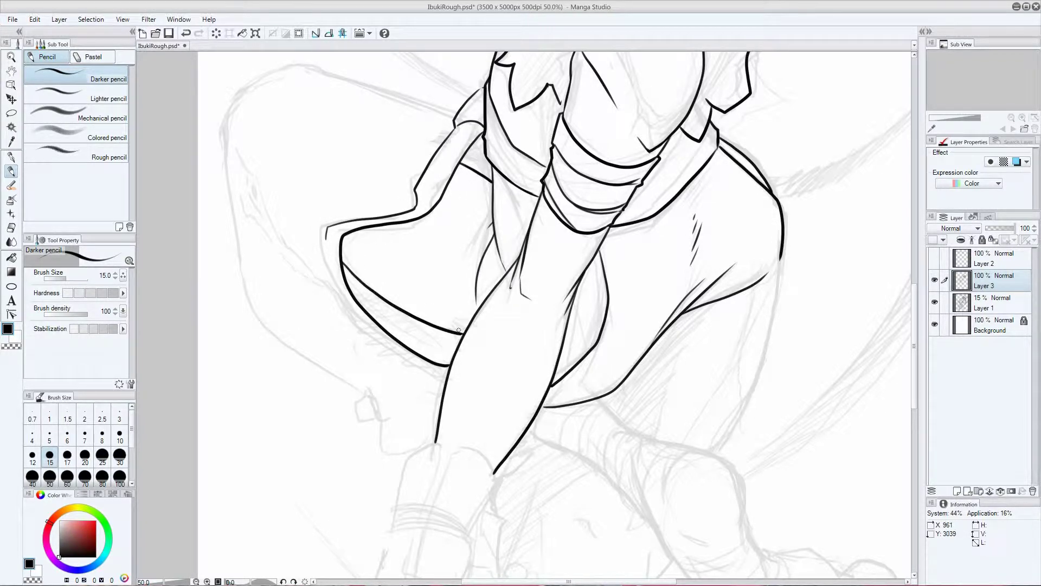
pyautogui.moveTo(563, 343); pyautogui.dragTo(603, 301)
# Ink the upper arm contour and long forearm curve, extending the left and leg contours downward
pyautogui.moveTo(490, 196); pyautogui.dragTo(569, 277)
pyautogui.moveTo(309, 273)
pyautogui.mouseDown()
pyautogui.moveTo(388, 153)
pyautogui.moveTo(534, 197)
pyautogui.mouseUp()
pyautogui.moveTo(313, 228); pyautogui.dragTo(442, 409)
pyautogui.moveTo(324, 259); pyautogui.dragTo(340, 291)
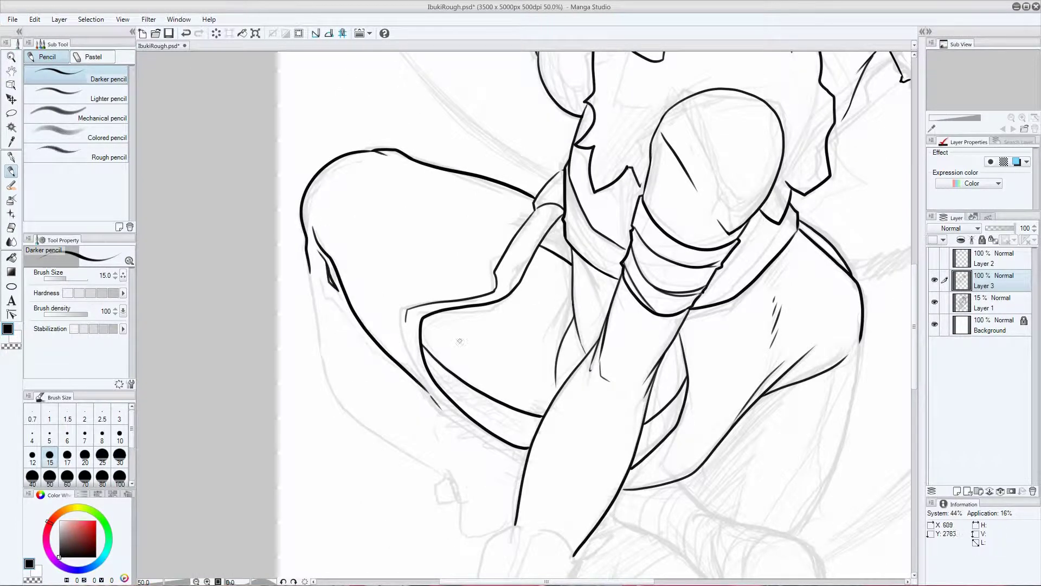
pyautogui.moveTo(411, 345); pyautogui.dragTo(440, 404)
pyautogui.moveTo(306, 262)
pyautogui.mouseDown()
pyautogui.moveTo(309, 280)
pyautogui.moveTo(106, 55)
pyautogui.mouseUp()
pyautogui.moveTo(656, 115); pyautogui.dragTo(596, 313)
# Ink the jagged outline near the hand below the gi
pyautogui.moveTo(367, 307); pyautogui.dragTo(492, 228)
pyautogui.moveTo(377, 162); pyautogui.dragTo(386, 235)
pyautogui.moveTo(385, 236)
pyautogui.mouseDown()
pyautogui.moveTo(424, 187)
pyautogui.moveTo(436, 217)
pyautogui.mouseUp()
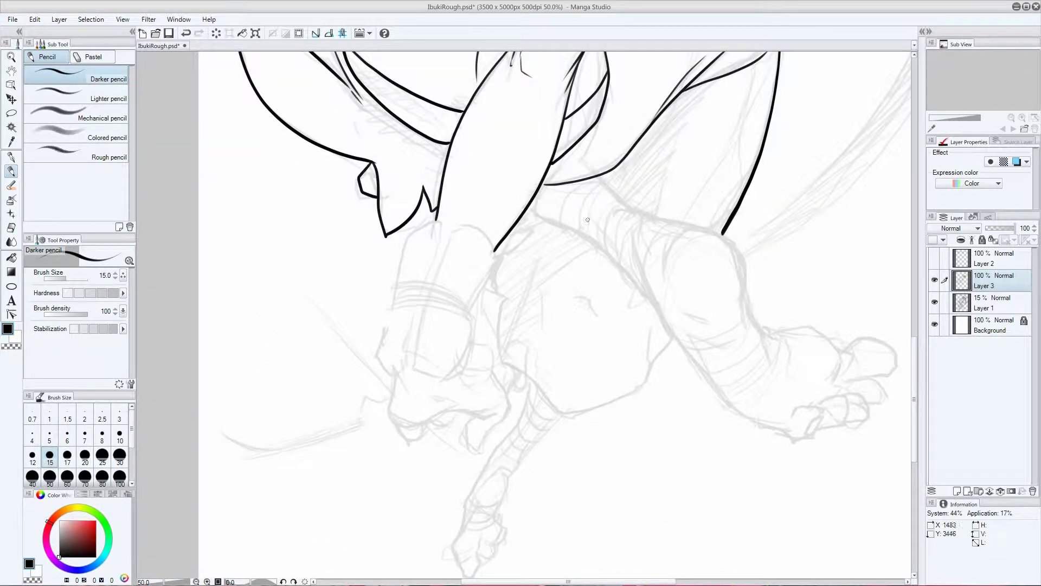
# Ink the small curve below the hand and the jagged teeth strokes beside it
pyautogui.moveTo(374, 162); pyautogui.dragTo(377, 195)
pyautogui.moveTo(616, 400); pyautogui.dragTo(583, 418)
pyautogui.moveTo(553, 404)
pyautogui.mouseDown()
pyautogui.moveTo(527, 383)
pyautogui.moveTo(536, 389)
pyautogui.mouseUp()
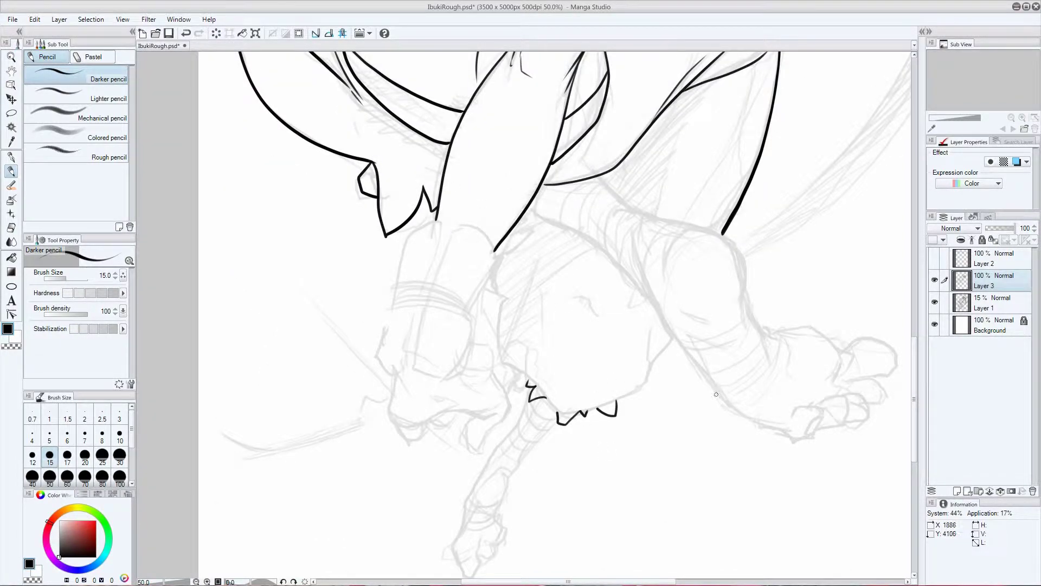
pyautogui.moveTo(473, 73); pyautogui.dragTo(392, 174)
pyautogui.moveTo(353, 228)
pyautogui.mouseDown()
pyautogui.moveTo(367, 71)
pyautogui.moveTo(426, 199)
pyautogui.moveTo(401, 253)
pyautogui.mouseUp()
# Ink two fingers, the forearm cuff outline with its inner line, and the fist below it
pyautogui.moveTo(372, 166); pyautogui.dragTo(358, 221)
pyautogui.moveTo(332, 215)
pyautogui.mouseDown()
pyautogui.moveTo(371, 164)
pyautogui.moveTo(333, 224)
pyautogui.mouseUp()
pyautogui.moveTo(324, 252)
pyautogui.mouseDown()
pyautogui.moveTo(324, 309)
pyautogui.moveTo(337, 293)
pyautogui.mouseUp()
pyautogui.moveTo(348, 250); pyautogui.dragTo(344, 295)
pyautogui.moveTo(345, 296); pyautogui.dragTo(398, 301)
pyautogui.moveTo(390, 259); pyautogui.dragTo(389, 293)
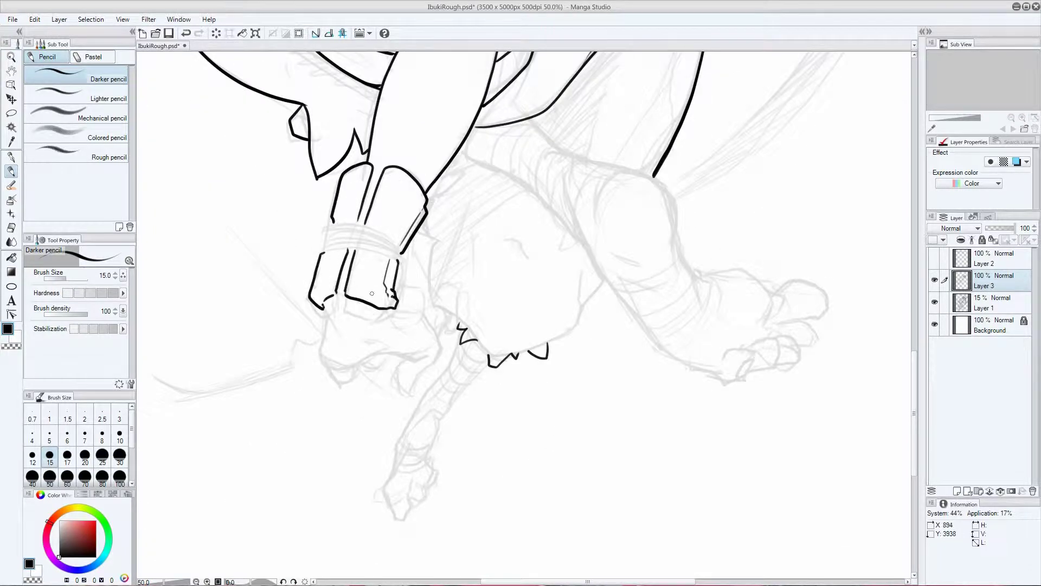
pyautogui.moveTo(327, 309)
pyautogui.mouseDown()
pyautogui.moveTo(320, 358)
pyautogui.moveTo(384, 345)
pyautogui.mouseUp()
pyautogui.moveTo(340, 300); pyautogui.dragTo(385, 309)
# Ink the upper cuff curves, wrist wrap bands, and the fist's top rim and bottom tail
pyautogui.moveTo(377, 107); pyautogui.dragTo(449, 155)
pyautogui.hotkey('ctrl', 'z')
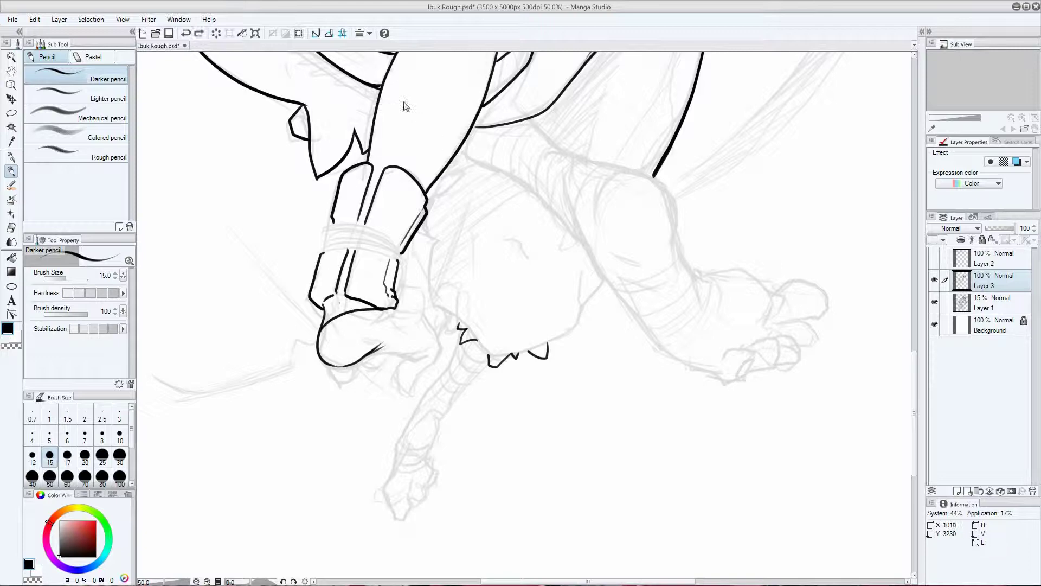
pyautogui.moveTo(378, 107); pyautogui.dragTo(452, 156)
pyautogui.moveTo(374, 122)
pyautogui.mouseDown()
pyautogui.moveTo(448, 158)
pyautogui.moveTo(440, 174)
pyautogui.mouseUp()
pyautogui.moveTo(387, 139); pyautogui.dragTo(429, 184)
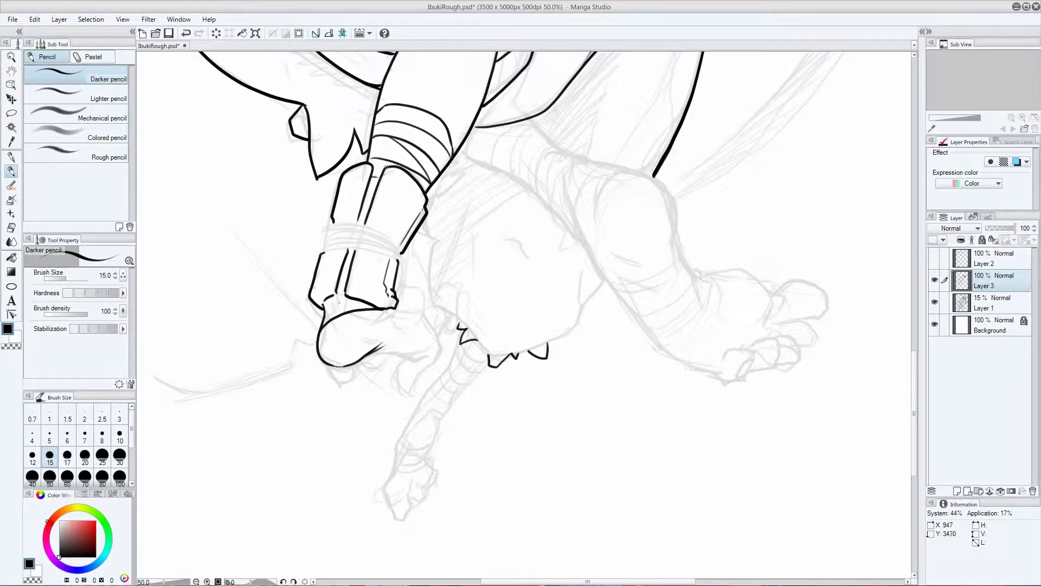
pyautogui.moveTo(325, 252); pyautogui.dragTo(401, 253)
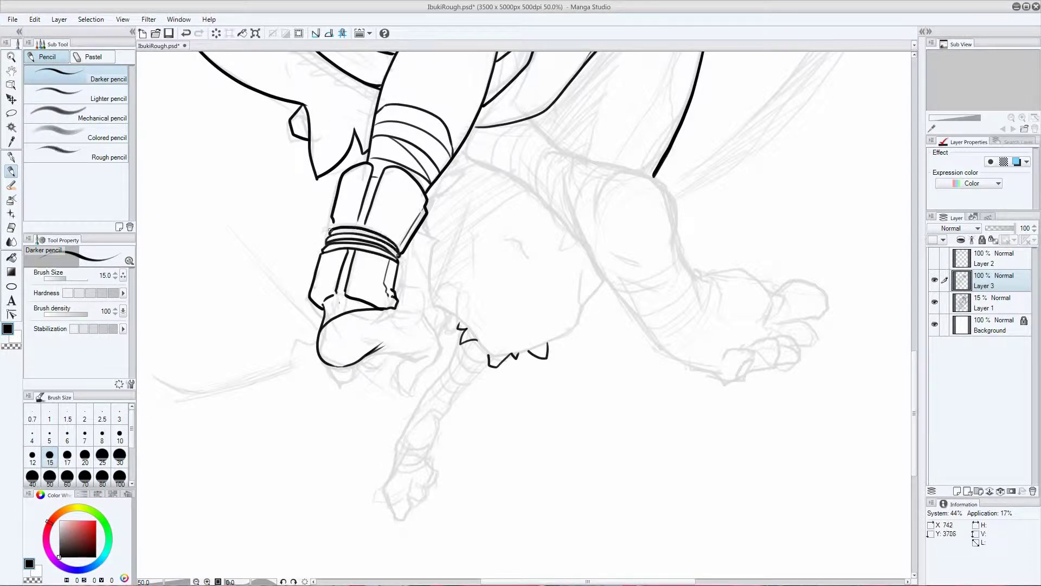
pyautogui.moveTo(330, 228); pyautogui.dragTo(402, 247)
pyautogui.moveTo(320, 328); pyautogui.dragTo(350, 298)
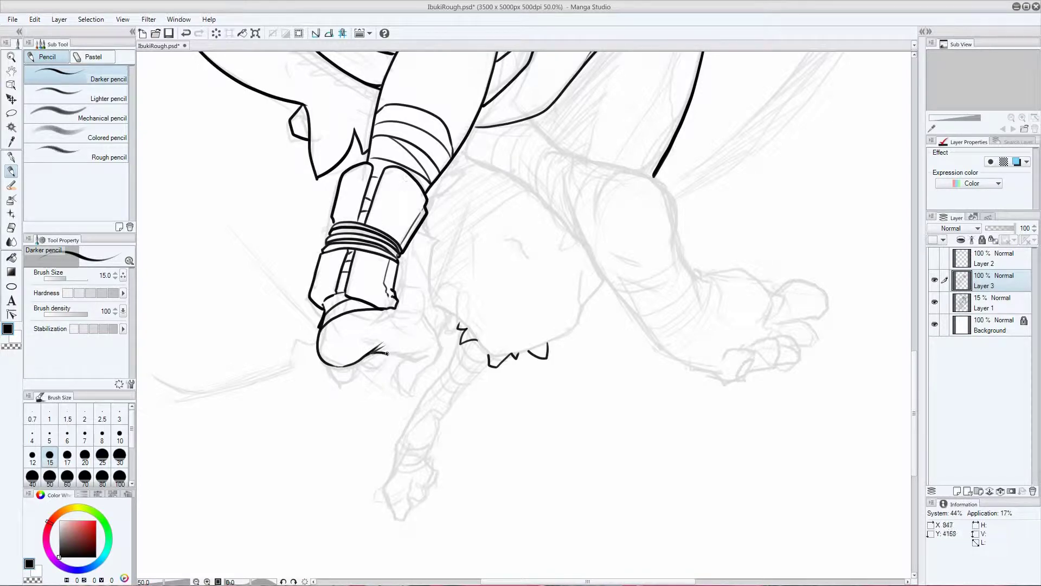
pyautogui.moveTo(385, 354)
pyautogui.mouseDown()
pyautogui.moveTo(432, 359)
pyautogui.moveTo(289, 440)
pyautogui.mouseUp()
# Outline the other forearm and fist, extending the line along the hand top
pyautogui.moveTo(391, 199)
pyautogui.mouseDown()
pyautogui.moveTo(430, 239)
pyautogui.moveTo(485, 250)
pyautogui.moveTo(444, 329)
pyautogui.mouseUp()
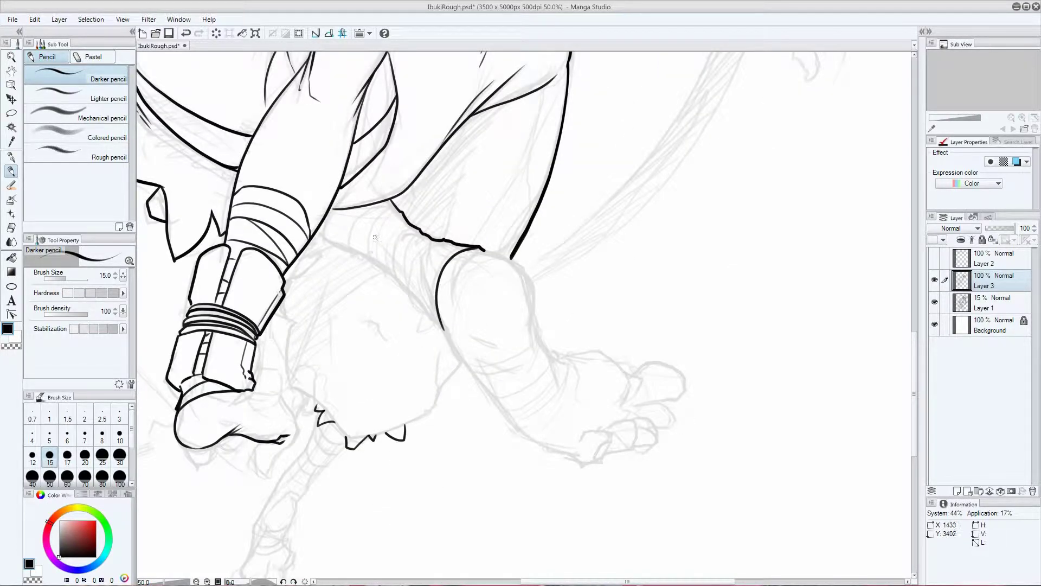
pyautogui.moveTo(315, 236); pyautogui.dragTo(454, 350)
pyautogui.moveTo(453, 293); pyautogui.dragTo(471, 258)
pyautogui.moveTo(479, 250); pyautogui.dragTo(531, 337)
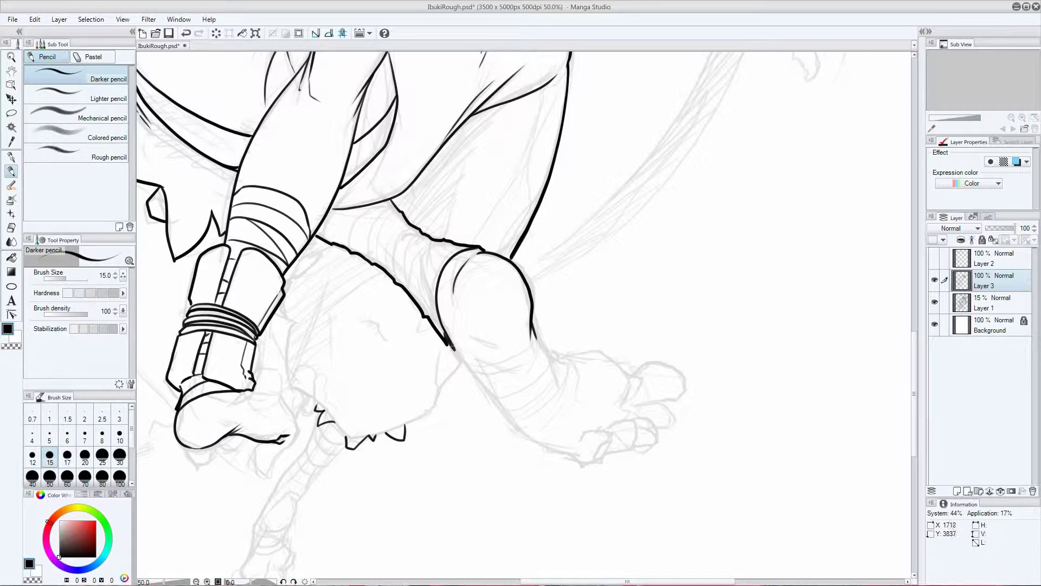
pyautogui.moveTo(451, 345); pyautogui.dragTo(526, 437)
pyautogui.moveTo(568, 353); pyautogui.dragTo(630, 396)
pyautogui.moveTo(455, 303); pyautogui.dragTo(499, 347)
pyautogui.moveTo(480, 366); pyautogui.dragTo(507, 413)
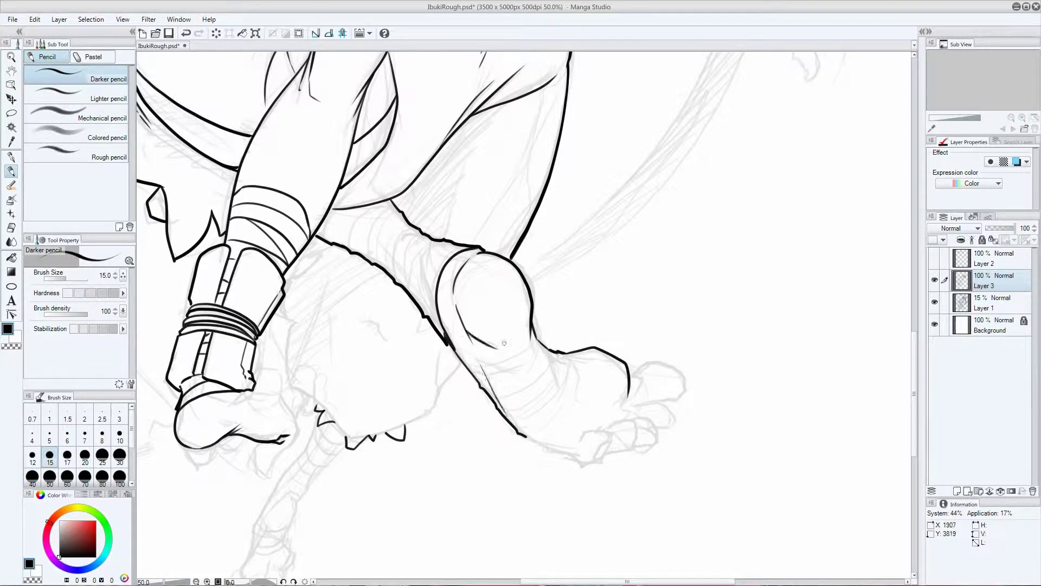
# Ink the wrap lines across the forearm bandage and wrist, plus the wrist's right edge
pyautogui.moveTo(429, 238)
pyautogui.mouseDown()
pyautogui.moveTo(423, 304)
pyautogui.moveTo(401, 288)
pyautogui.mouseUp()
pyautogui.moveTo(401, 223); pyautogui.dragTo(379, 265)
pyautogui.moveTo(380, 206); pyautogui.dragTo(358, 255)
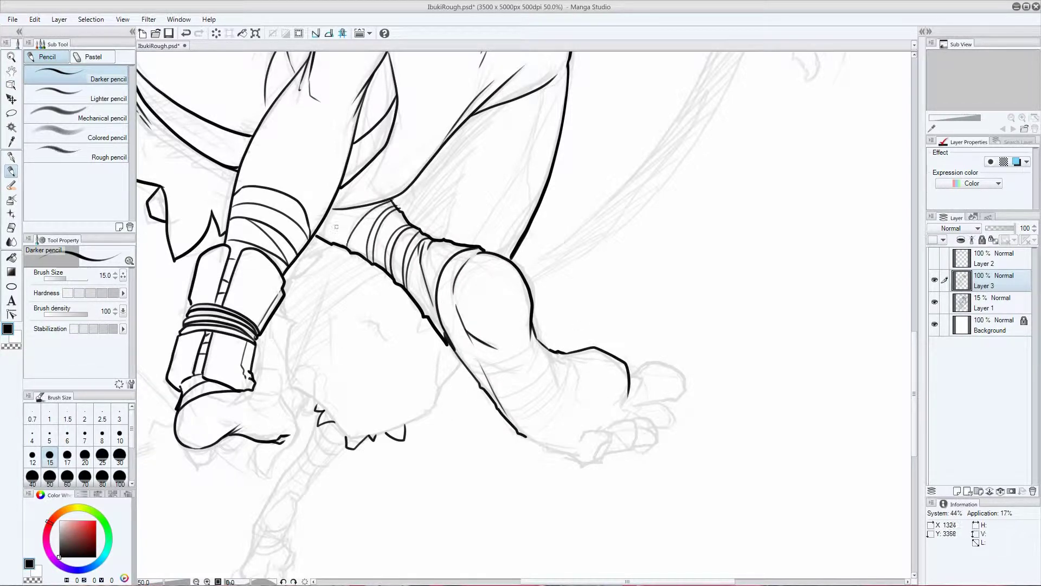
pyautogui.moveTo(353, 187); pyautogui.dragTo(328, 238)
pyautogui.moveTo(448, 243); pyautogui.dragTo(425, 320)
pyautogui.moveTo(454, 246); pyautogui.dragTo(430, 325)
pyautogui.moveTo(480, 364)
pyautogui.mouseDown()
pyautogui.moveTo(542, 342)
pyautogui.moveTo(547, 350)
pyautogui.mouseUp()
pyautogui.moveTo(494, 401)
pyautogui.mouseDown()
pyautogui.moveTo(561, 355)
pyautogui.moveTo(520, 434)
pyautogui.mouseUp()
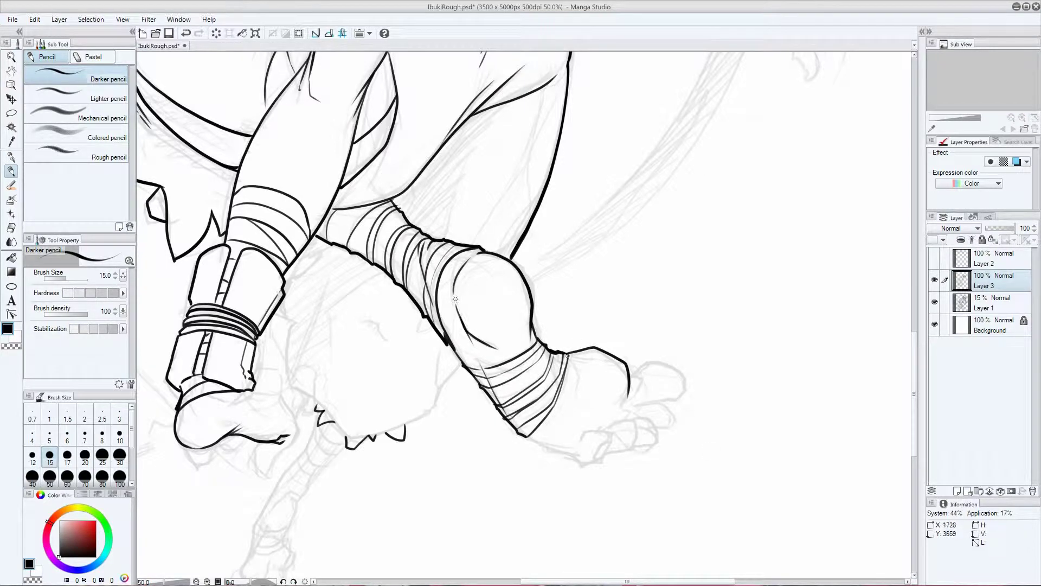
# Ink the open hand's thumb, palm curve, and finger outlines
pyautogui.moveTo(642, 385); pyautogui.dragTo(642, 393)
pyautogui.moveTo(633, 376); pyautogui.dragTo(667, 398)
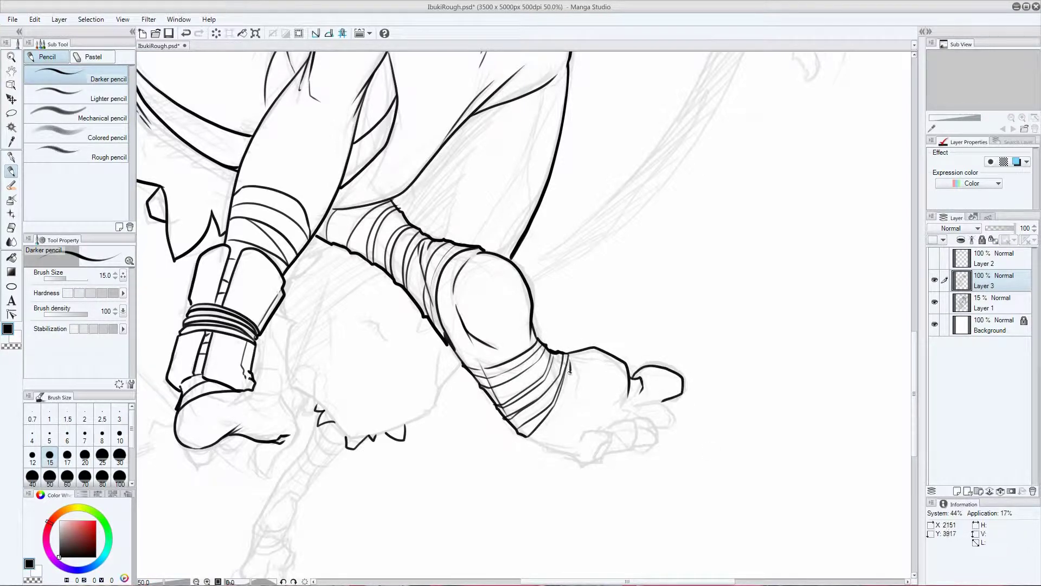
pyautogui.moveTo(558, 406); pyautogui.dragTo(612, 396)
pyautogui.moveTo(574, 374); pyautogui.dragTo(579, 392)
pyautogui.moveTo(618, 402)
pyautogui.mouseDown()
pyautogui.moveTo(620, 410)
pyautogui.moveTo(526, 435)
pyautogui.mouseUp()
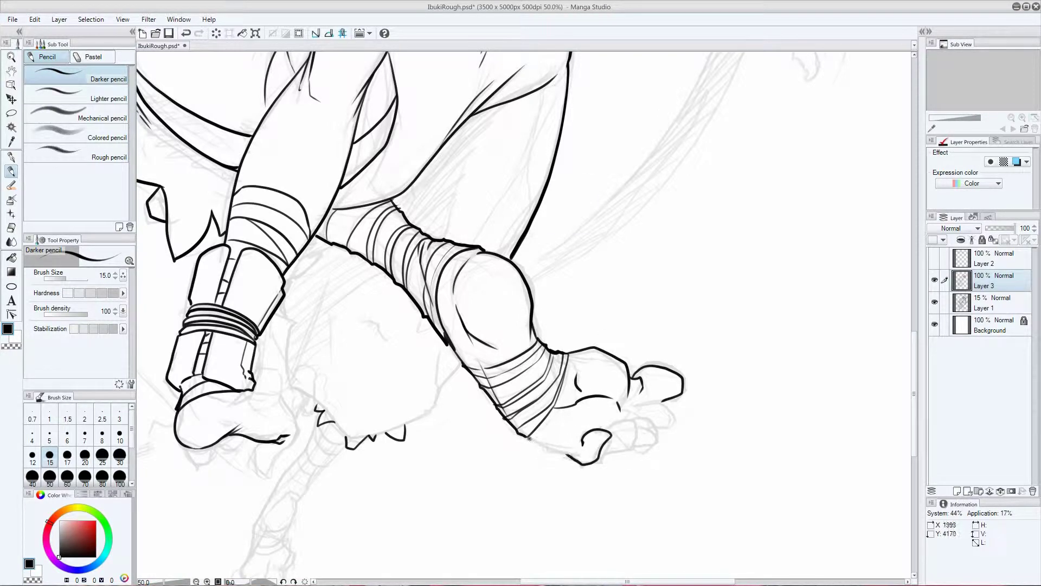
pyautogui.moveTo(599, 431)
pyautogui.mouseDown()
pyautogui.moveTo(624, 450)
pyautogui.moveTo(670, 411)
pyautogui.mouseUp()
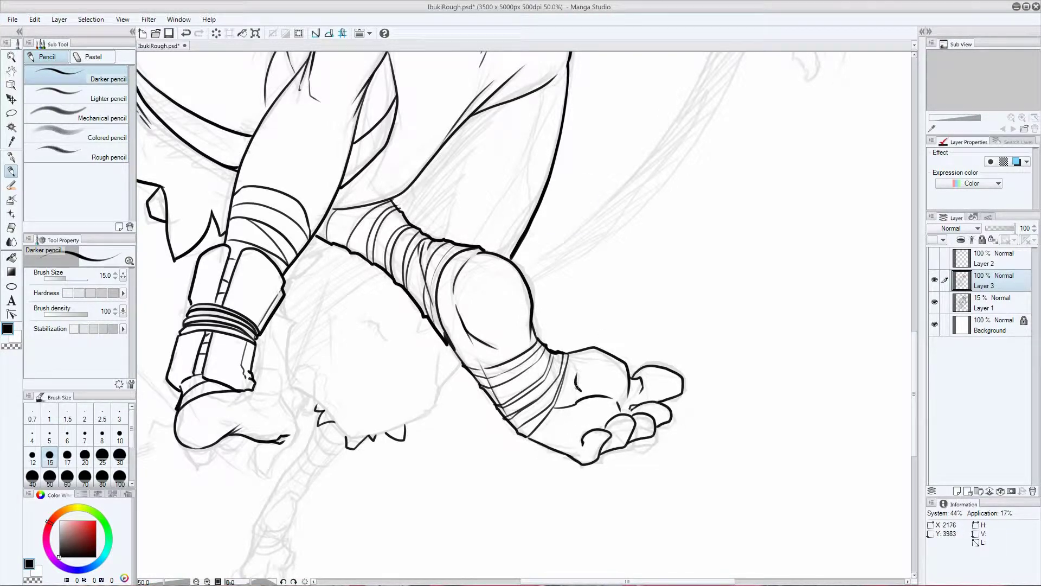
# Outline the lower forearm, lower hand, and fingertip, and add band lines across the wrist
pyautogui.moveTo(577, 386); pyautogui.dragTo(794, 229)
pyautogui.moveTo(539, 246); pyautogui.dragTo(498, 319)
pyautogui.moveTo(499, 316); pyautogui.dragTo(466, 415)
pyautogui.moveTo(480, 388); pyautogui.dragTo(499, 416)
pyautogui.moveTo(509, 378); pyautogui.dragTo(492, 405)
pyautogui.moveTo(517, 339); pyautogui.dragTo(472, 374)
pyautogui.moveTo(467, 414); pyautogui.dragTo(489, 419)
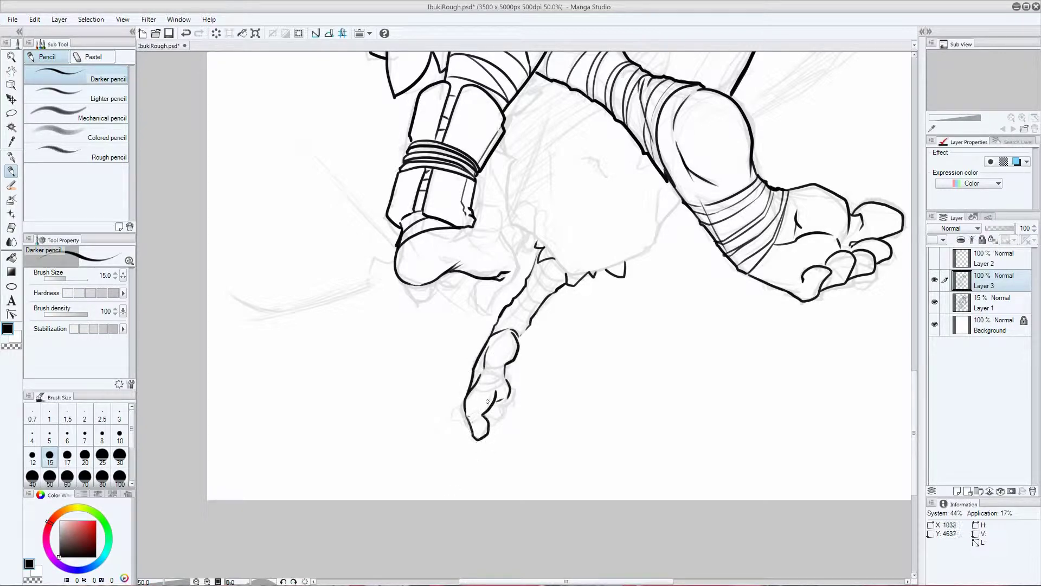
pyautogui.moveTo(508, 367); pyautogui.dragTo(473, 373)
pyautogui.moveTo(508, 377); pyautogui.dragTo(470, 387)
pyautogui.moveTo(527, 319)
pyautogui.mouseDown()
pyautogui.moveTo(495, 330)
pyautogui.moveTo(537, 310)
pyautogui.mouseUp()
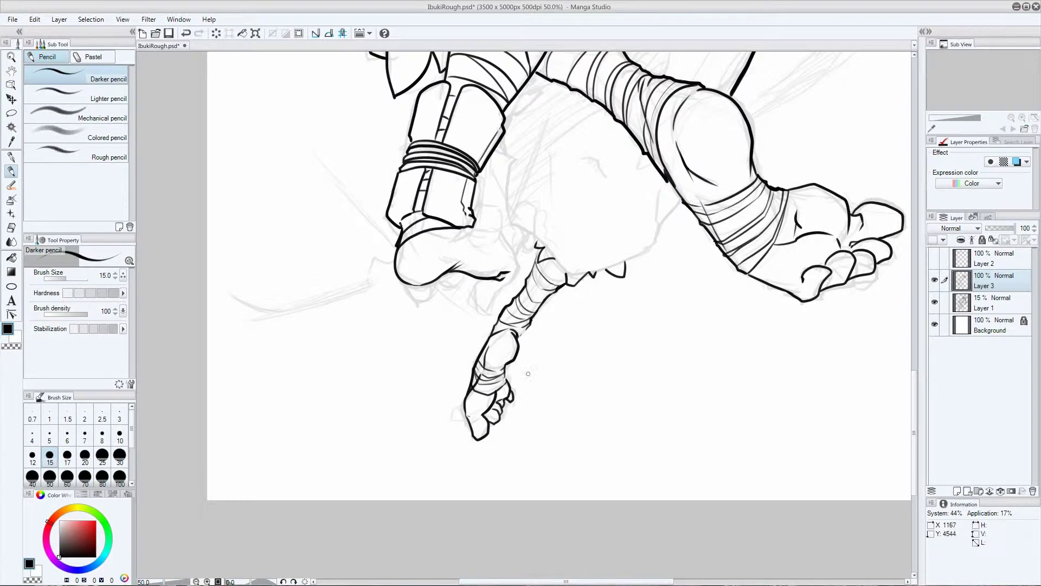
# Ink the knee, calf, and calf wrap lines, then ink the back of the hand
pyautogui.moveTo(474, 279); pyautogui.dragTo(468, 294)
pyautogui.moveTo(467, 293); pyautogui.dragTo(481, 325)
pyautogui.moveTo(513, 270); pyautogui.dragTo(479, 325)
pyautogui.moveTo(497, 246); pyautogui.dragTo(513, 274)
pyautogui.moveTo(399, 298); pyautogui.dragTo(423, 302)
pyautogui.hotkey('ctrl', 'z')
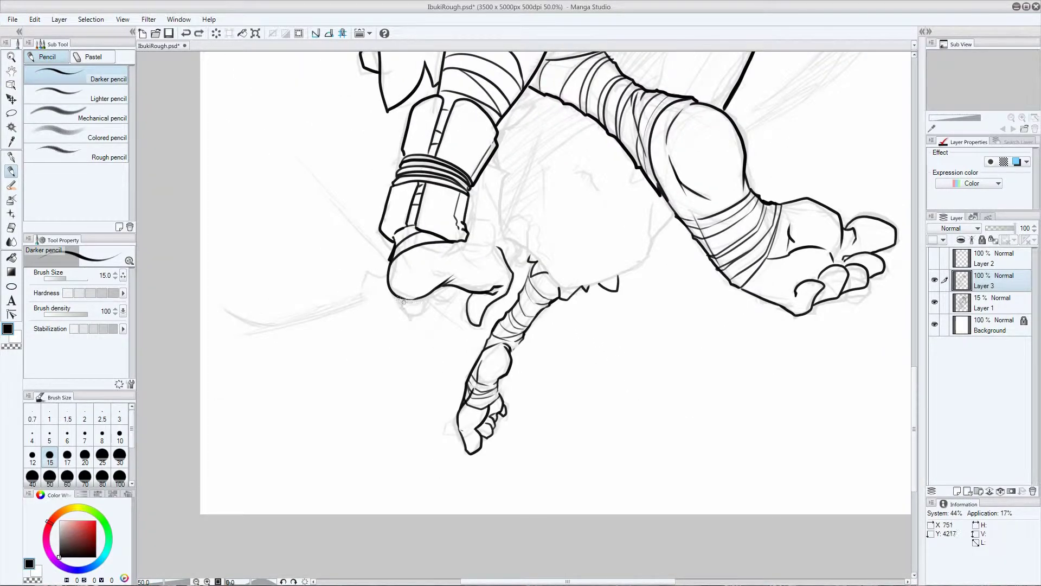
pyautogui.moveTo(467, 216)
pyautogui.mouseDown()
pyautogui.moveTo(503, 249)
pyautogui.moveTo(522, 238)
pyautogui.moveTo(509, 269)
pyautogui.moveTo(520, 254)
pyautogui.moveTo(564, 287)
pyautogui.moveTo(664, 206)
pyautogui.mouseUp()
# Outline the body between the hands and ink the raised forearm's outline
pyautogui.hotkey('ctrl', 'z')
pyautogui.hotkey('ctrl', 'z')
pyautogui.moveTo(542, 217); pyautogui.dragTo(488, 323)
pyautogui.moveTo(466, 203)
pyautogui.mouseDown()
pyautogui.moveTo(443, 299)
pyautogui.moveTo(590, 414)
pyautogui.moveTo(576, 191)
pyautogui.moveTo(600, 444)
pyautogui.moveTo(419, 174)
pyautogui.mouseUp()
pyautogui.moveTo(350, 159); pyautogui.dragTo(415, 227)
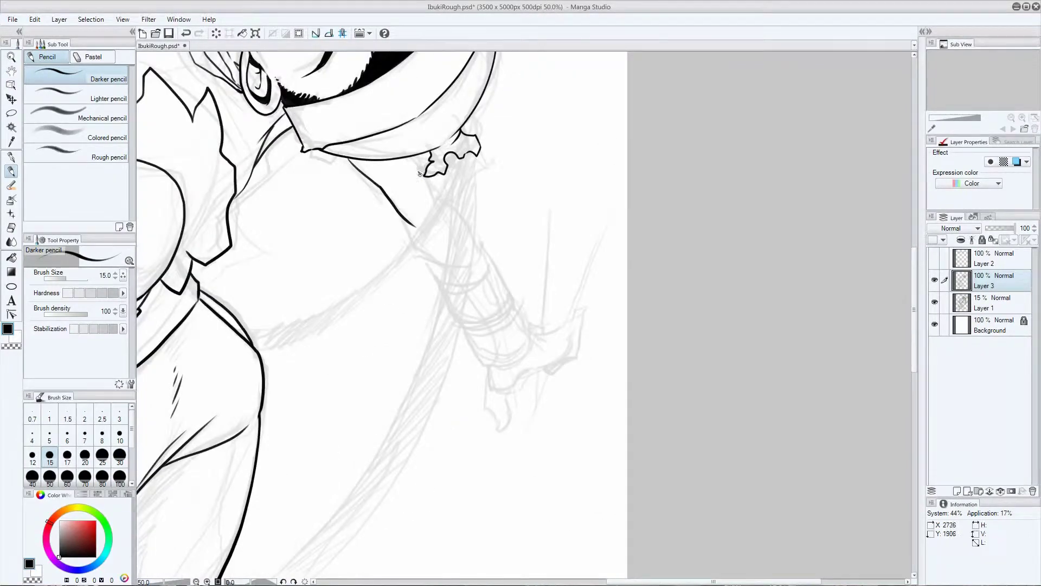
pyautogui.moveTo(419, 173); pyautogui.dragTo(433, 205)
pyautogui.moveTo(391, 204); pyautogui.dragTo(433, 266)
# Ink the wrist cuff's edges, rounded bottom, band outlines, and ring lines
pyautogui.moveTo(437, 175)
pyautogui.mouseDown()
pyautogui.moveTo(491, 266)
pyautogui.moveTo(457, 320)
pyautogui.mouseUp()
pyautogui.moveTo(487, 254); pyautogui.dragTo(512, 295)
pyautogui.moveTo(460, 329); pyautogui.dragTo(508, 319)
pyautogui.moveTo(460, 333); pyautogui.dragTo(529, 369)
pyautogui.moveTo(516, 305); pyautogui.dragTo(540, 355)
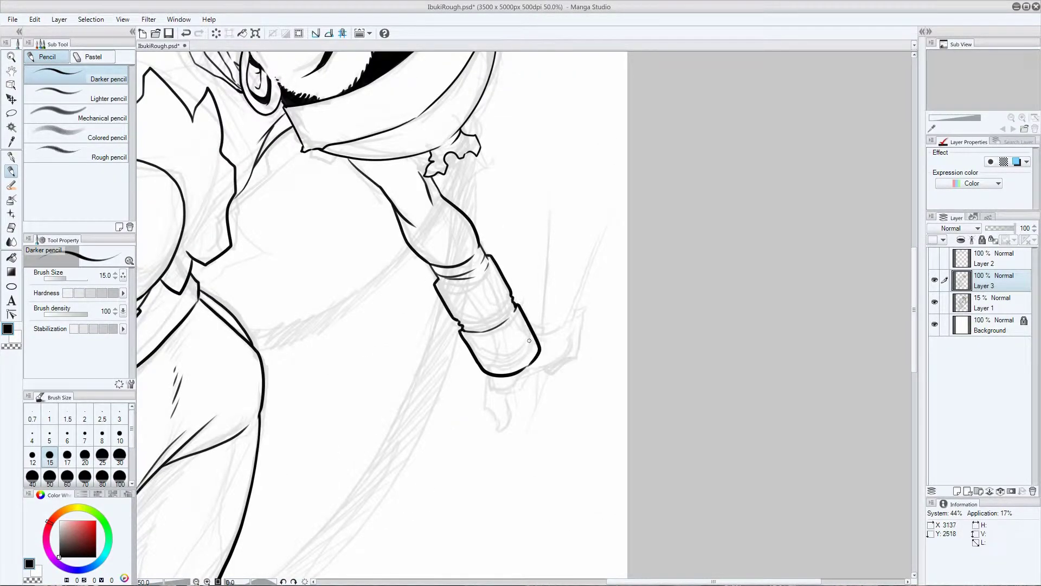
pyautogui.moveTo(440, 283)
pyautogui.mouseDown()
pyautogui.moveTo(488, 266)
pyautogui.moveTo(505, 300)
pyautogui.mouseUp()
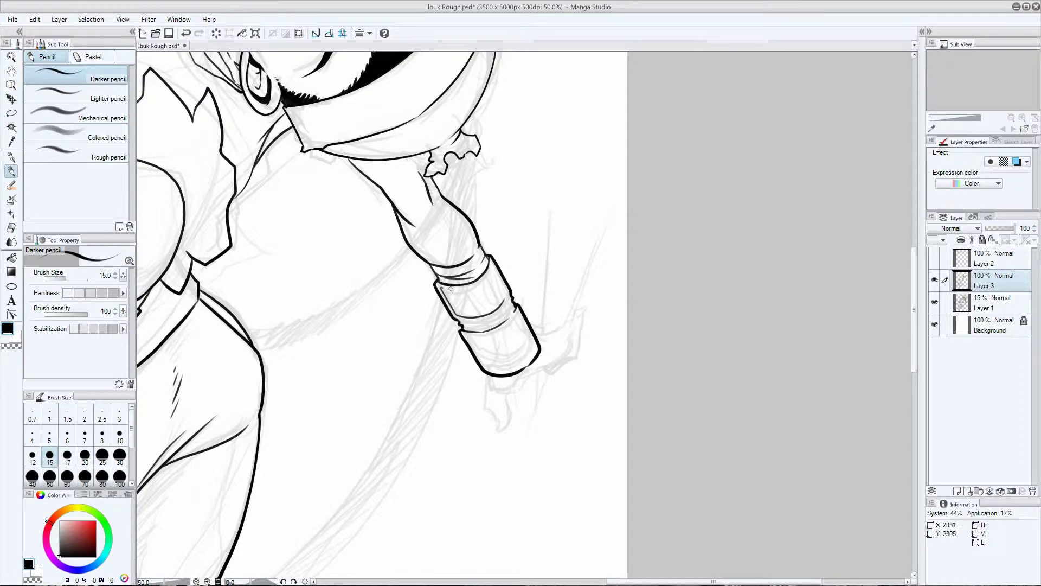
pyautogui.moveTo(491, 265); pyautogui.dragTo(507, 301)
pyautogui.moveTo(469, 336)
pyautogui.mouseDown()
pyautogui.moveTo(514, 317)
pyautogui.moveTo(533, 344)
pyautogui.moveTo(515, 304)
pyautogui.mouseUp()
pyautogui.moveTo(464, 329); pyautogui.dragTo(514, 310)
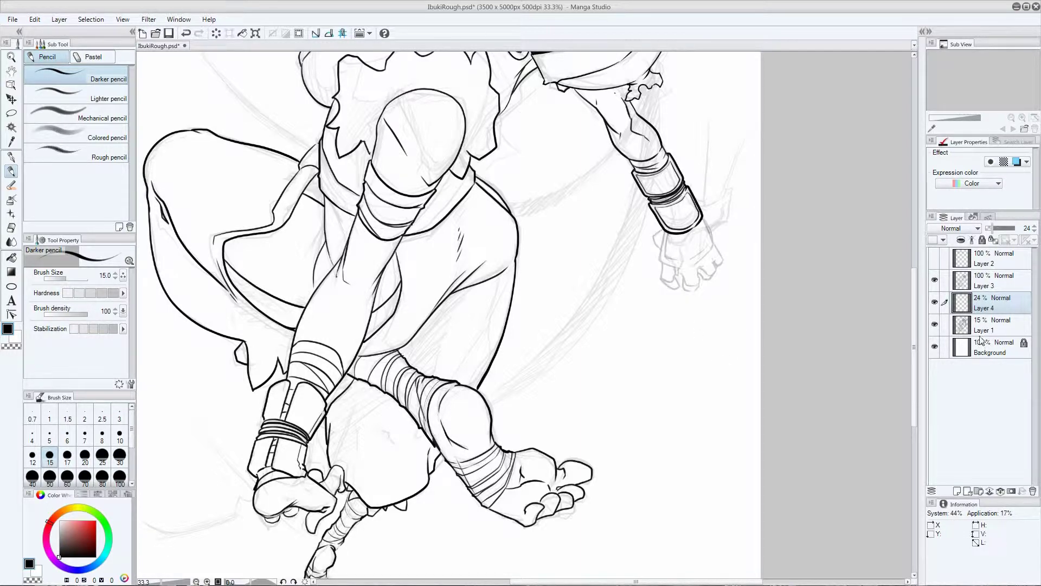
# Ink the raised hand's wrist edge, left finger, and thumb edge over the sketch
pyautogui.moveTo(656, 232)
pyautogui.mouseDown()
pyautogui.moveTo(662, 261)
pyautogui.moveTo(705, 222)
pyautogui.moveTo(670, 266)
pyautogui.mouseUp()
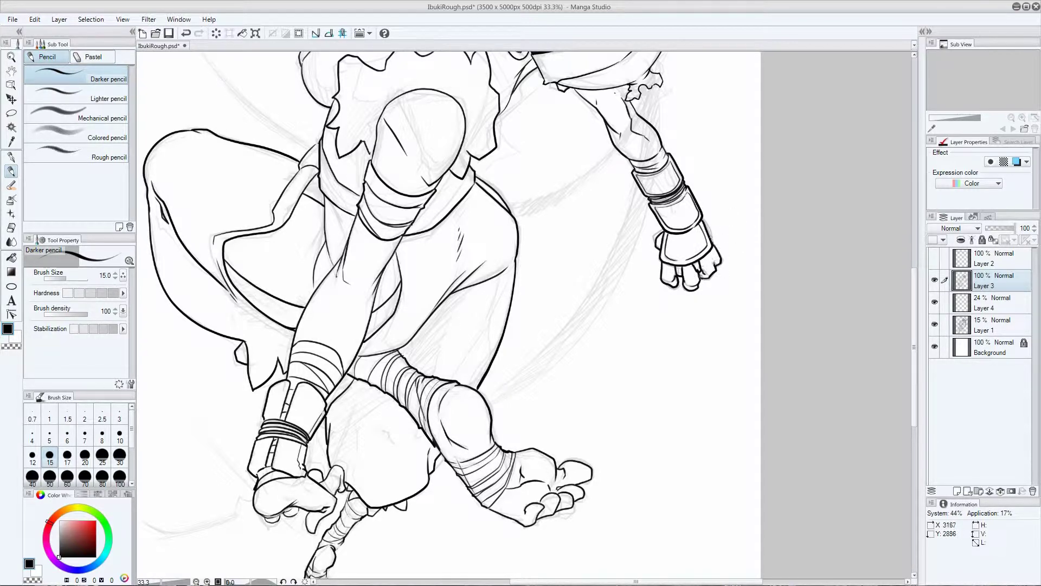
pyautogui.hotkey('ctrl', 'z')
pyautogui.hotkey('ctrl', 'z')
pyautogui.hotkey('ctrl', 'z')
pyautogui.moveTo(659, 269); pyautogui.dragTo(677, 281)
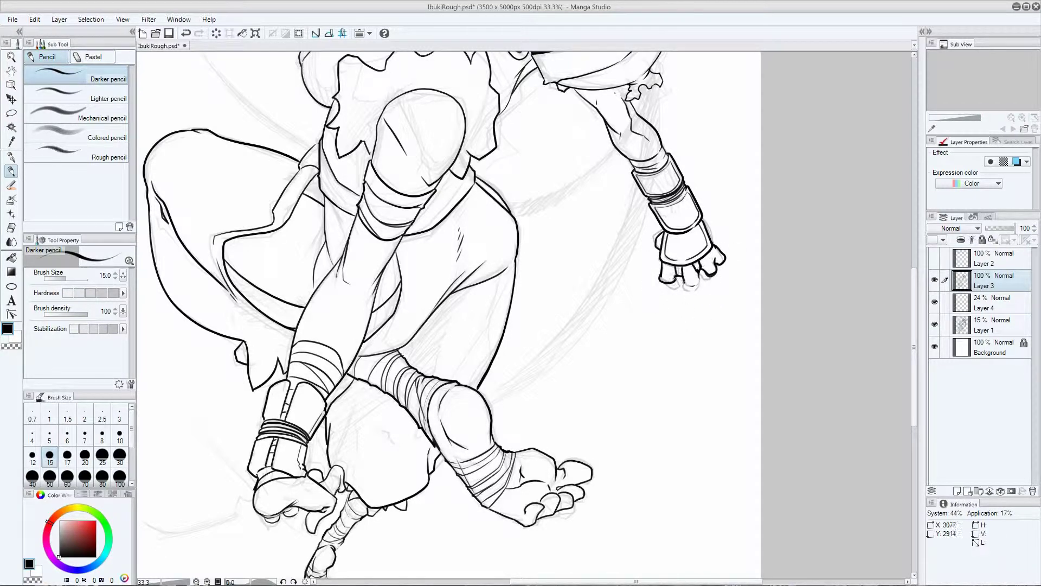
pyautogui.moveTo(652, 248); pyautogui.dragTo(663, 231)
# Ink lines over the faint sketch and around the waist belt, then fit the page in view
pyautogui.moveTo(226, 289); pyautogui.dragTo(292, 330)
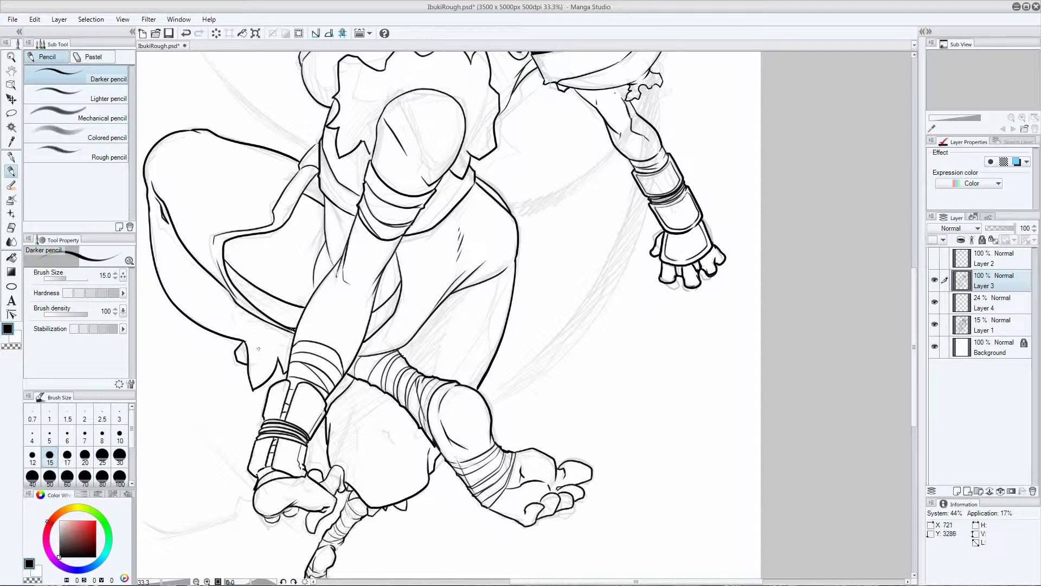
pyautogui.moveTo(323, 169); pyautogui.dragTo(353, 211)
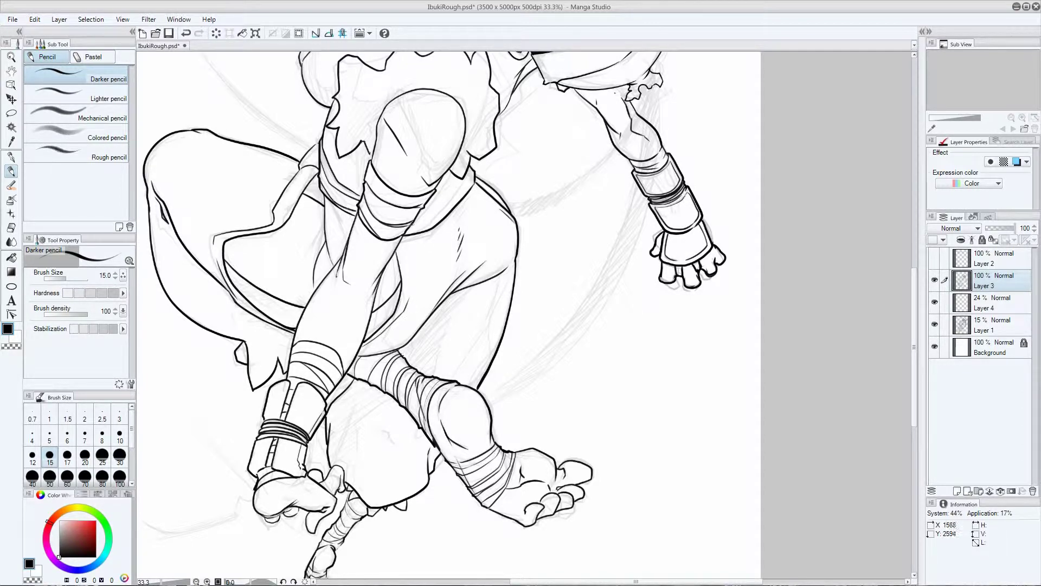
pyautogui.moveTo(469, 173); pyautogui.dragTo(420, 223)
pyautogui.moveTo(655, 319)
pyautogui.mouseDown()
pyautogui.moveTo(655, 417)
pyautogui.moveTo(631, 320)
pyautogui.moveTo(679, 131)
pyautogui.mouseUp()
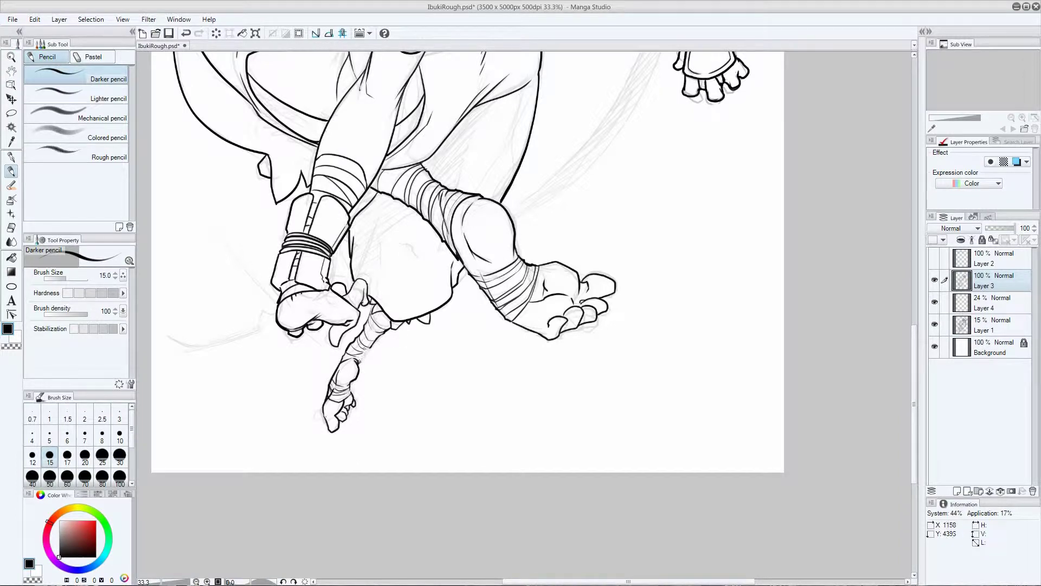
pyautogui.hotkey('ctrl', '0')
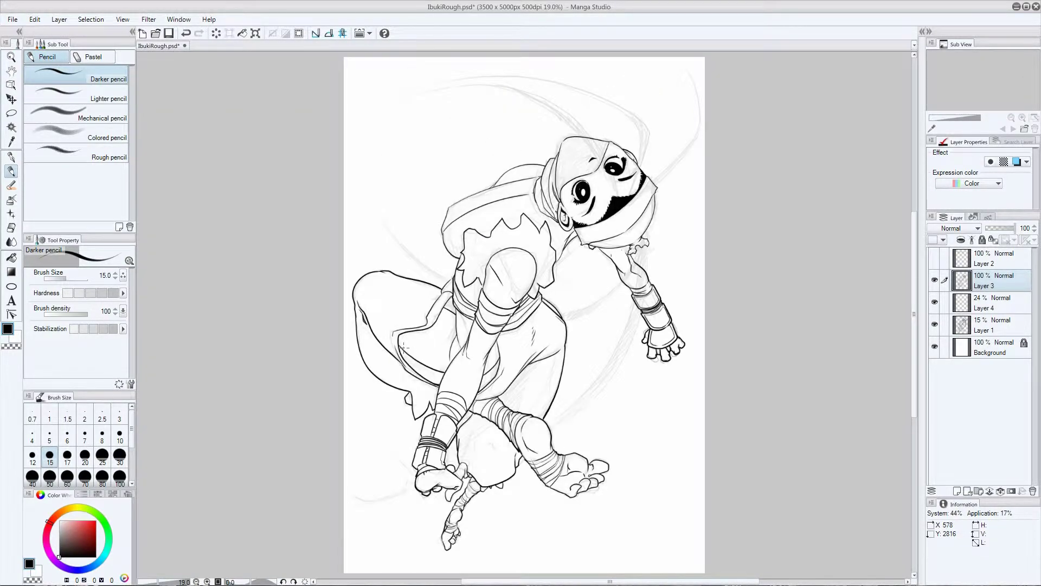
# Darken the knee line, then draw thick size-50 curves around the head
pyautogui.moveTo(494, 260); pyautogui.dragTo(503, 282)
pyautogui.click(49, 476)
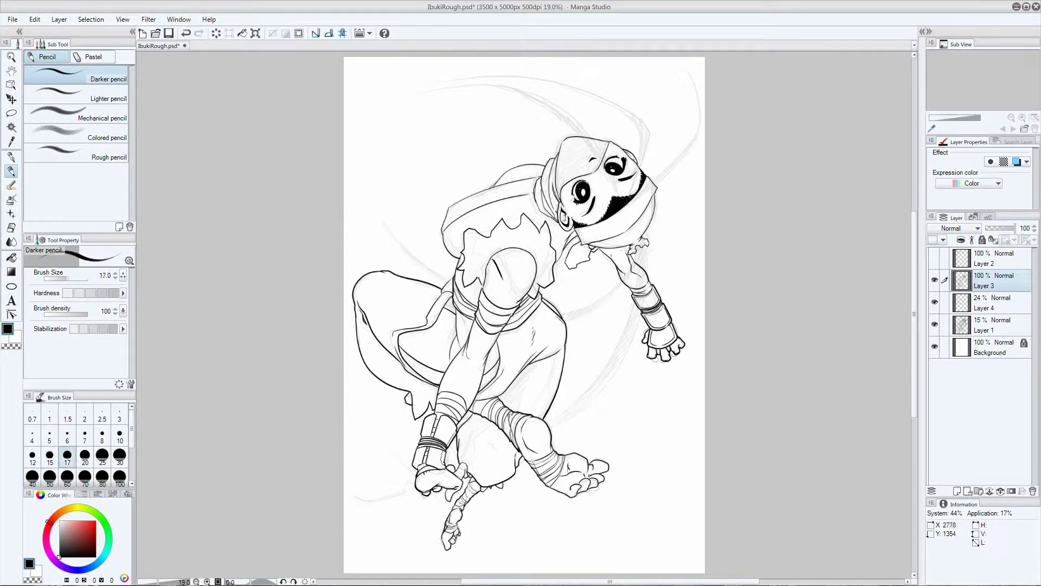
pyautogui.moveTo(621, 204); pyautogui.dragTo(671, 83)
pyautogui.moveTo(439, 82)
pyautogui.mouseDown()
pyautogui.moveTo(633, 194)
pyautogui.moveTo(436, 85)
pyautogui.mouseUp()
pyautogui.hotkey('ctrl', 'z')
# Redraw thick arcs over the head and add thick curves down across the shoulder
pyautogui.moveTo(591, 87); pyautogui.dragTo(644, 131)
pyautogui.moveTo(499, 84); pyautogui.dragTo(615, 195)
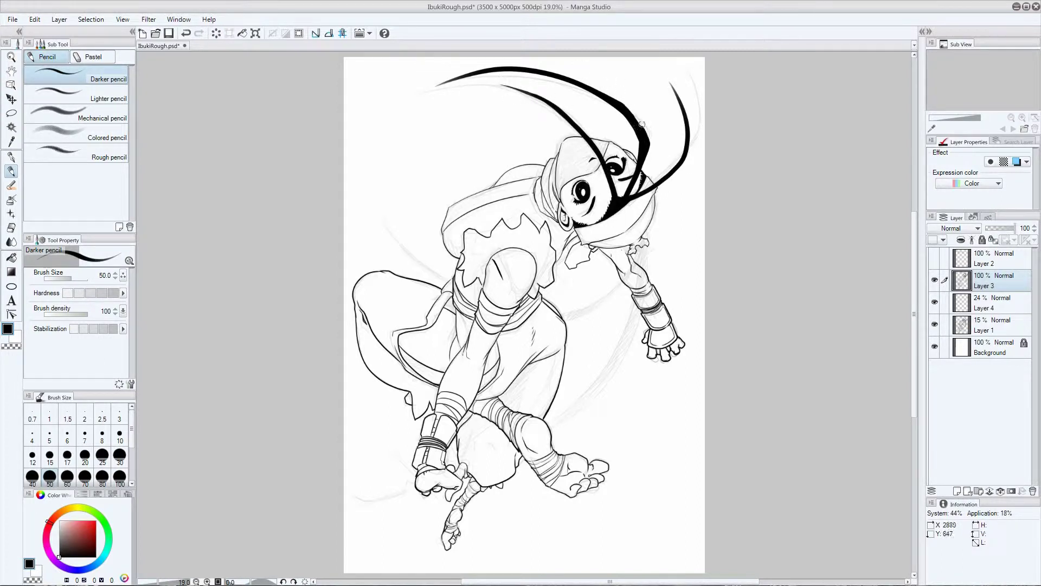
pyautogui.moveTo(624, 200); pyautogui.dragTo(678, 100)
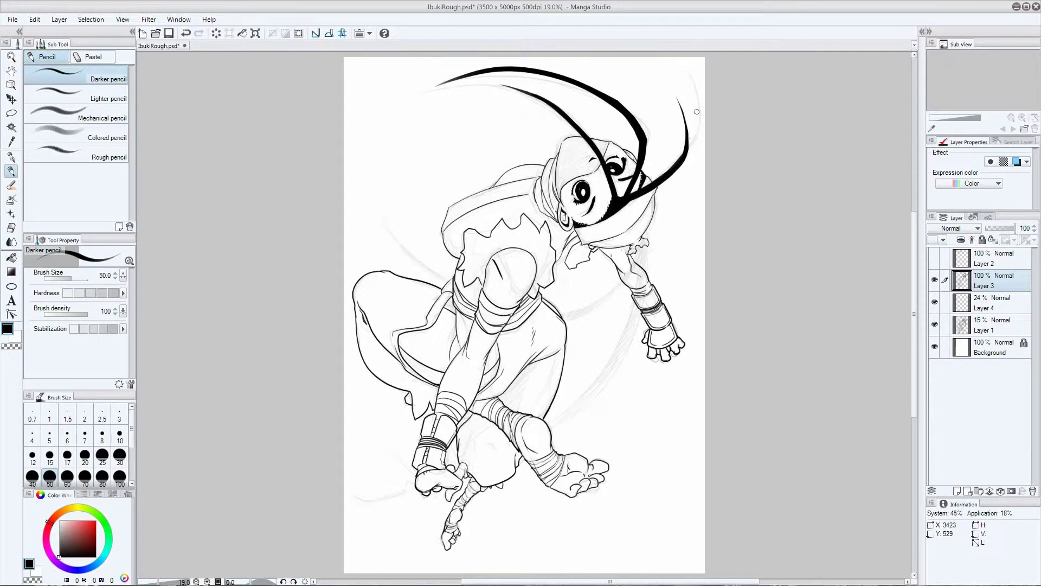
pyautogui.moveTo(635, 255)
pyautogui.mouseDown()
pyautogui.moveTo(563, 320)
pyautogui.moveTo(637, 246)
pyautogui.moveTo(623, 351)
pyautogui.moveTo(549, 432)
pyautogui.moveTo(646, 254)
pyautogui.moveTo(629, 331)
pyautogui.mouseUp()
pyautogui.moveTo(449, 282)
pyautogui.mouseDown()
pyautogui.moveTo(379, 222)
pyautogui.moveTo(446, 285)
pyautogui.mouseUp()
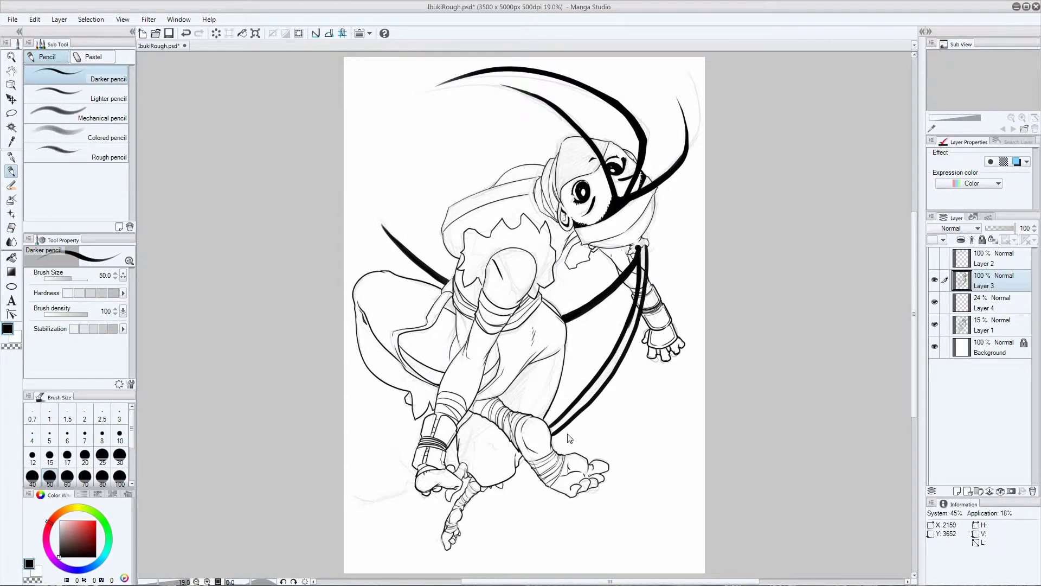
pyautogui.scroll(4, 633, 289)
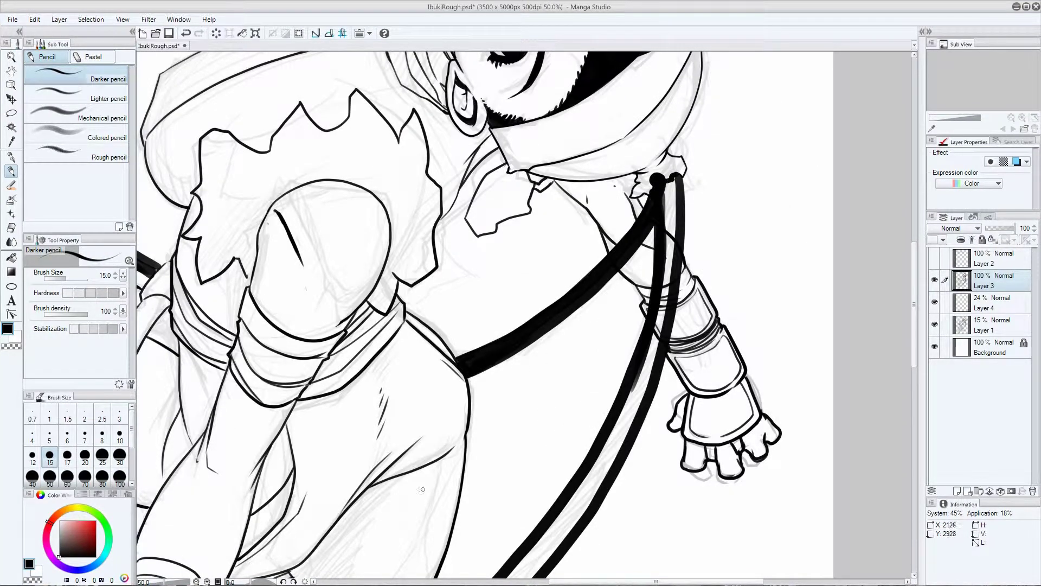
# Darken the strap line, and remove an unwanted stroke beside the fist
pyautogui.moveTo(479, 396); pyautogui.dragTo(734, 348)
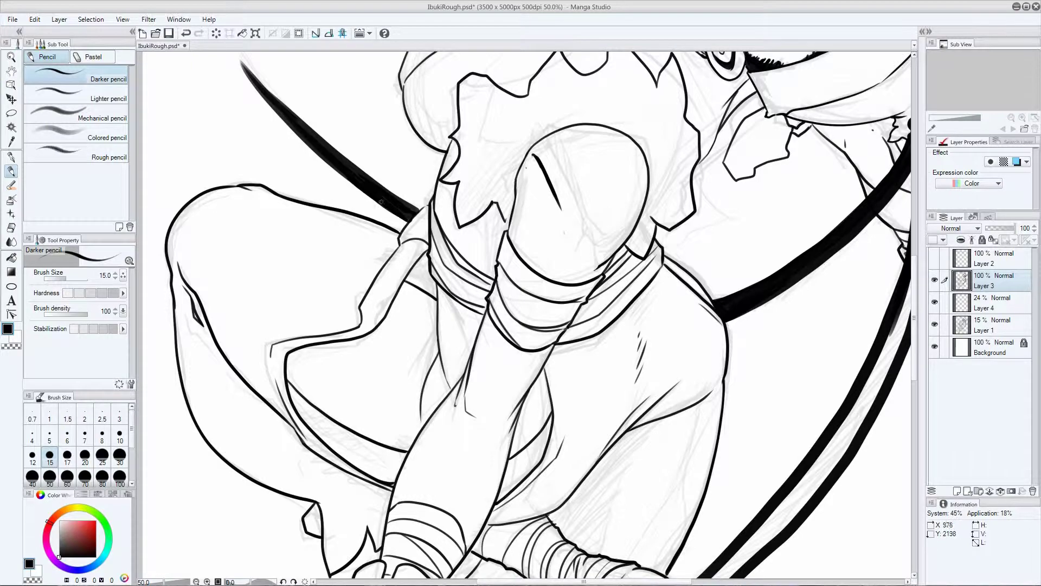
pyautogui.moveTo(436, 206); pyautogui.dragTo(455, 369)
pyautogui.moveTo(275, 249); pyautogui.dragTo(245, 193)
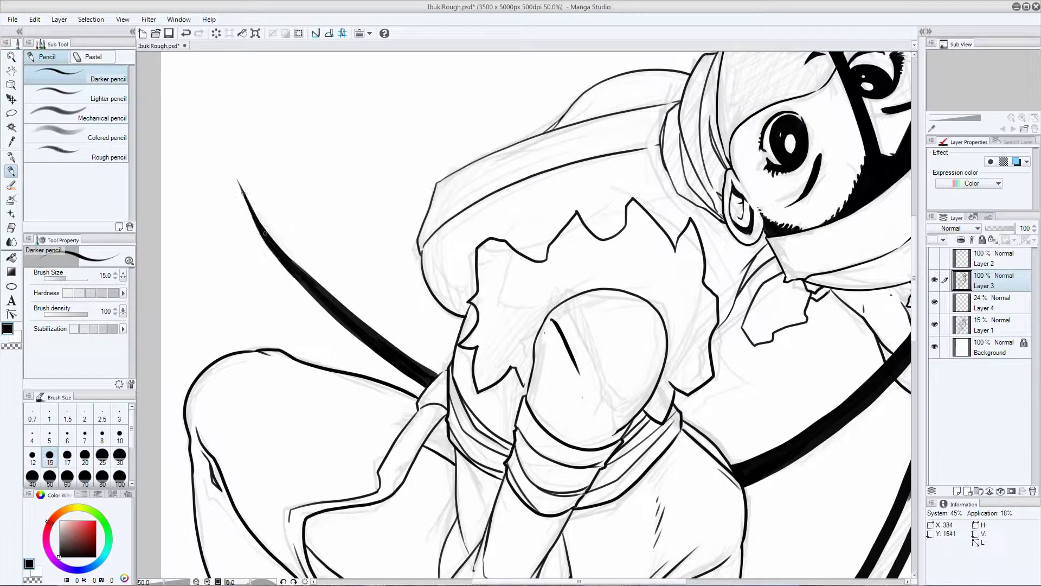
pyautogui.moveTo(645, 542); pyautogui.dragTo(651, 287)
pyautogui.moveTo(629, 564)
pyautogui.mouseDown()
pyautogui.moveTo(634, 442)
pyautogui.moveTo(742, 398)
pyautogui.mouseUp()
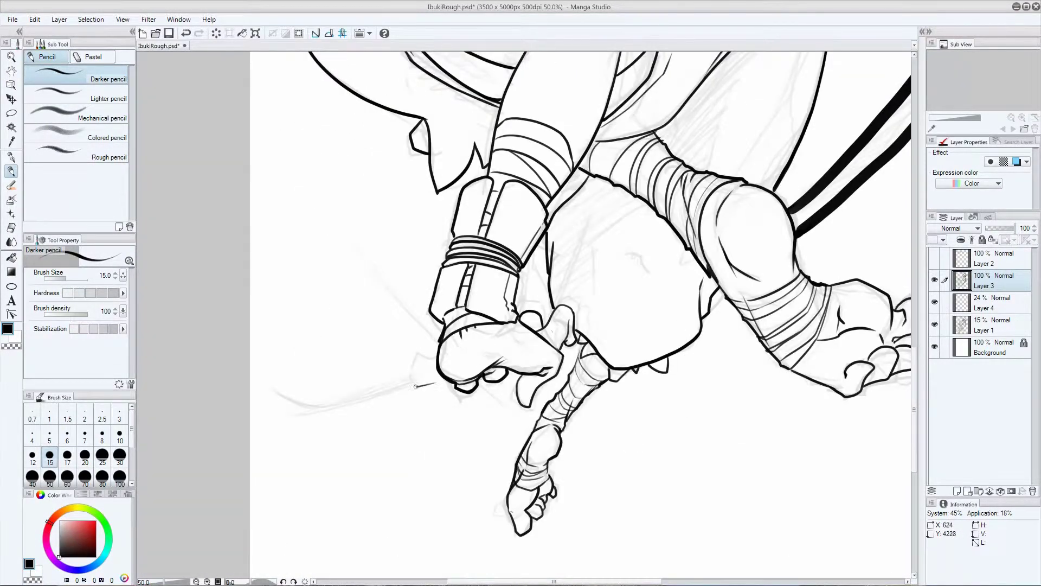
pyautogui.moveTo(436, 384)
pyautogui.mouseDown()
pyautogui.moveTo(280, 402)
pyautogui.moveTo(349, 393)
pyautogui.mouseUp()
pyautogui.hotkey('ctrl', 'z')
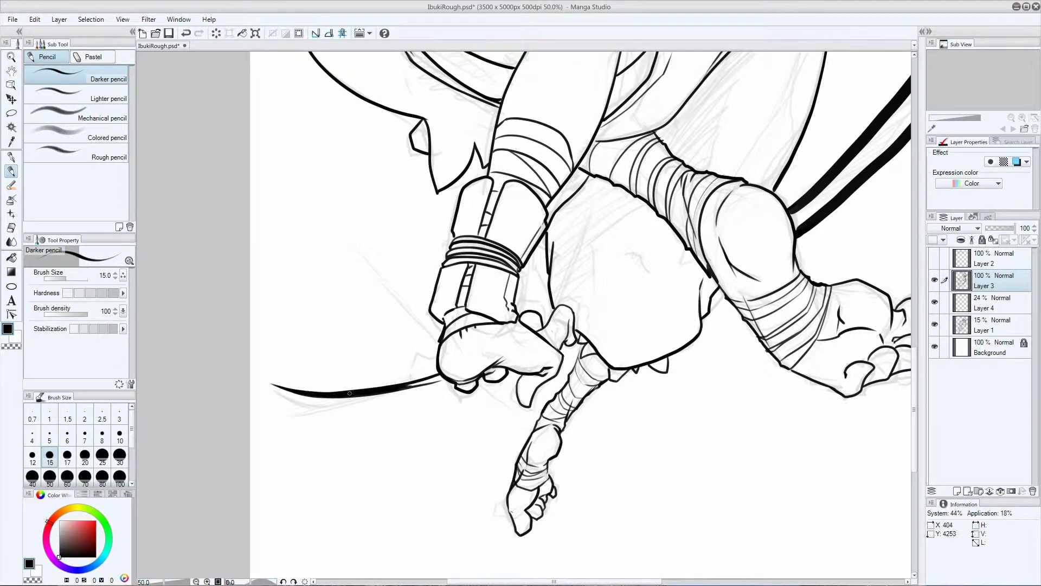
# Ink the strap as a thick size-70 black band, then its edge at size 25
pyautogui.moveTo(576, 335); pyautogui.dragTo(256, 469)
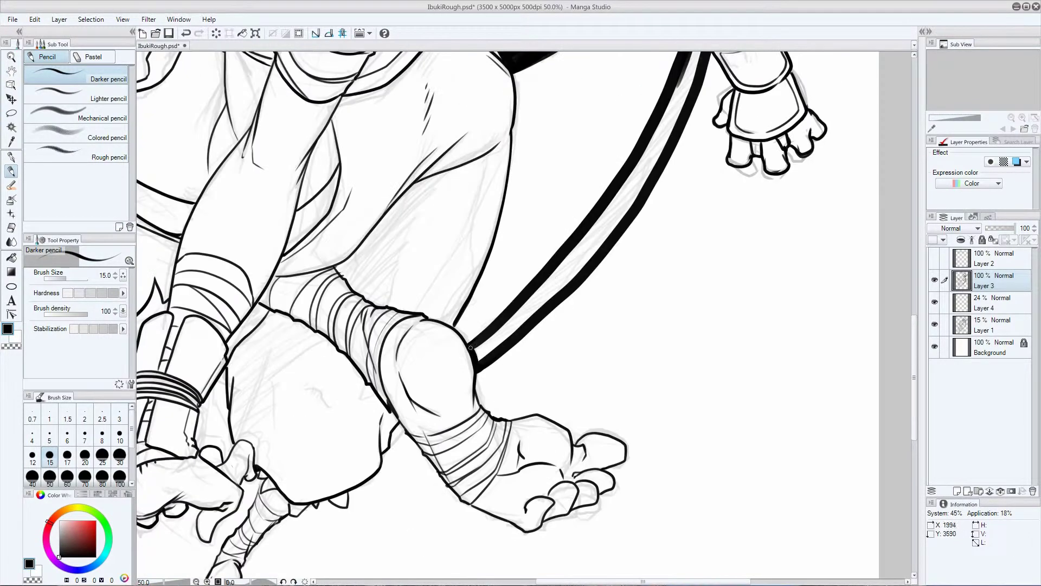
pyautogui.moveTo(477, 351)
pyautogui.mouseDown()
pyautogui.moveTo(548, 274)
pyautogui.moveTo(386, 518)
pyautogui.mouseUp()
pyautogui.moveTo(418, 395); pyautogui.dragTo(466, 217)
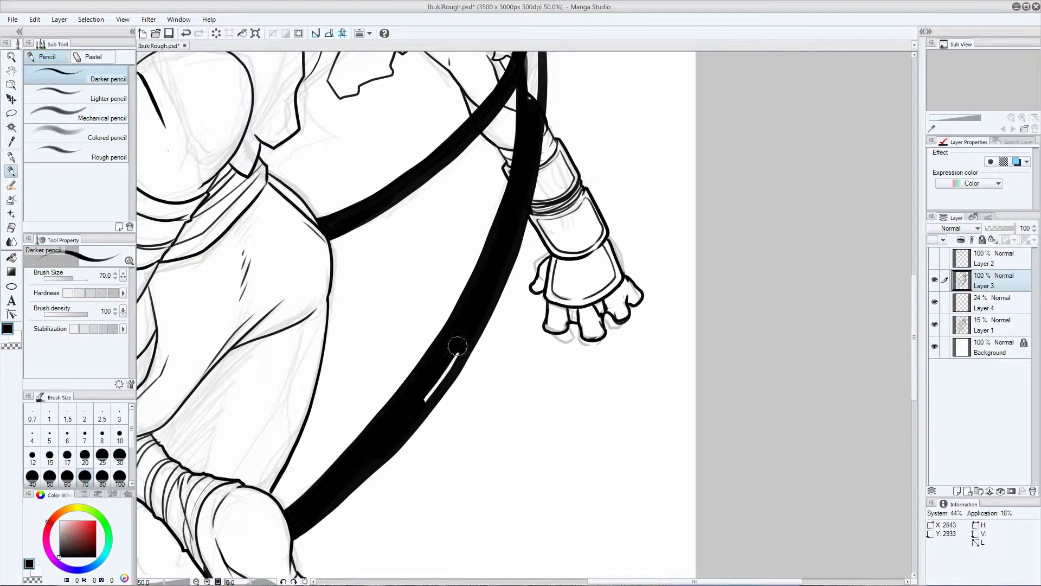
pyautogui.moveTo(535, 132); pyautogui.dragTo(457, 244)
pyautogui.press('[')
pyautogui.press('[')
pyautogui.press('[')
pyautogui.moveTo(469, 206)
pyautogui.mouseDown()
pyautogui.moveTo(466, 276)
pyautogui.moveTo(431, 388)
pyautogui.mouseUp()
# Add a thick stroke up from the face and thicken the right-hand curve
pyautogui.moveTo(380, 271); pyautogui.dragTo(361, 496)
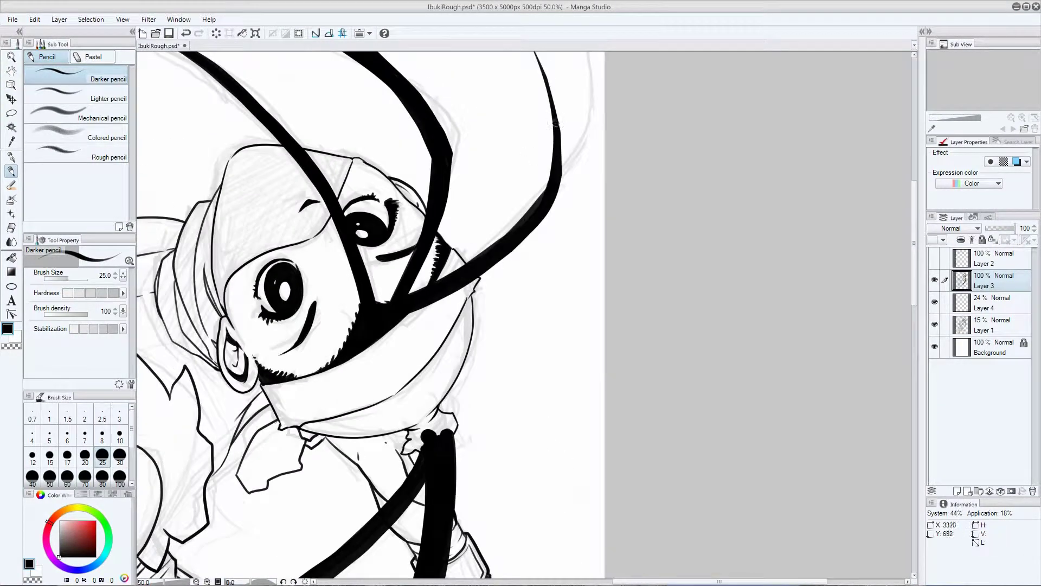
pyautogui.moveTo(521, 226)
pyautogui.mouseDown()
pyautogui.moveTo(553, 77)
pyautogui.moveTo(488, 204)
pyautogui.moveTo(536, 341)
pyautogui.moveTo(532, 434)
pyautogui.mouseUp()
pyautogui.moveTo(361, 138); pyautogui.dragTo(434, 220)
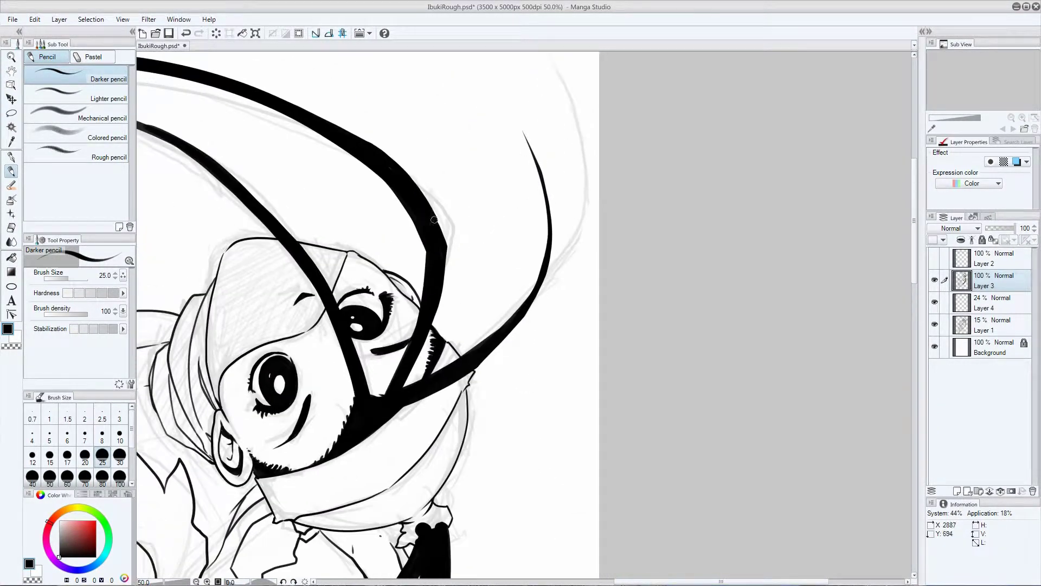
pyautogui.moveTo(540, 268)
pyautogui.mouseDown()
pyautogui.moveTo(493, 331)
pyautogui.moveTo(694, 354)
pyautogui.mouseUp()
pyautogui.moveTo(564, 325)
pyautogui.mouseDown()
pyautogui.moveTo(523, 242)
pyautogui.moveTo(540, 232)
pyautogui.mouseUp()
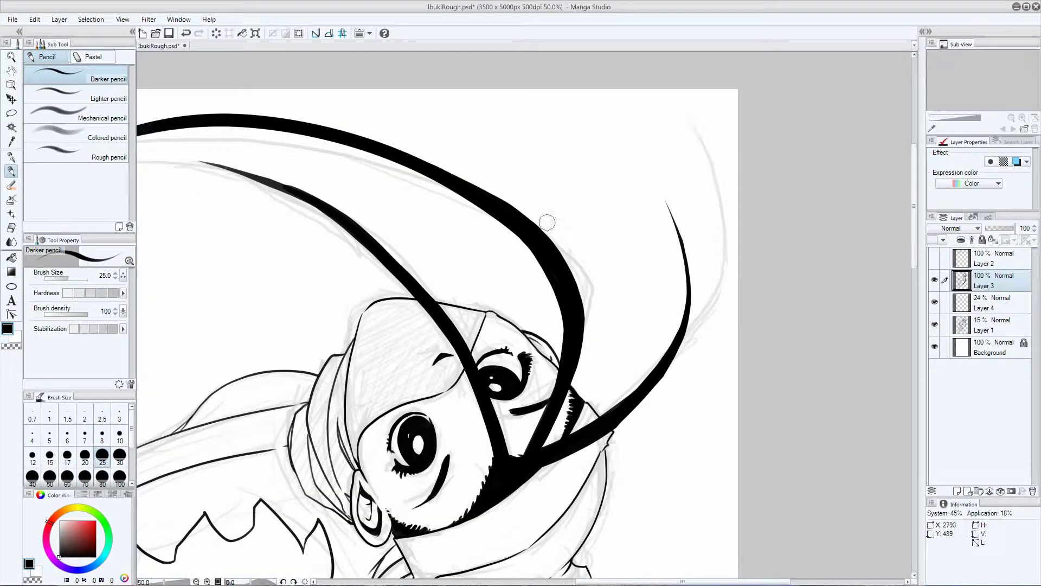
# Try extending the top arc and inner curve, undo the changes, and fit the page
pyautogui.moveTo(379, 217); pyautogui.dragTo(542, 369)
pyautogui.moveTo(367, 226)
pyautogui.mouseDown()
pyautogui.moveTo(242, 263)
pyautogui.moveTo(550, 207)
pyautogui.mouseUp()
pyautogui.hotkey('ctrl', 'z')
pyautogui.hotkey('ctrl', 'z')
pyautogui.hotkey('ctrl', 'z')
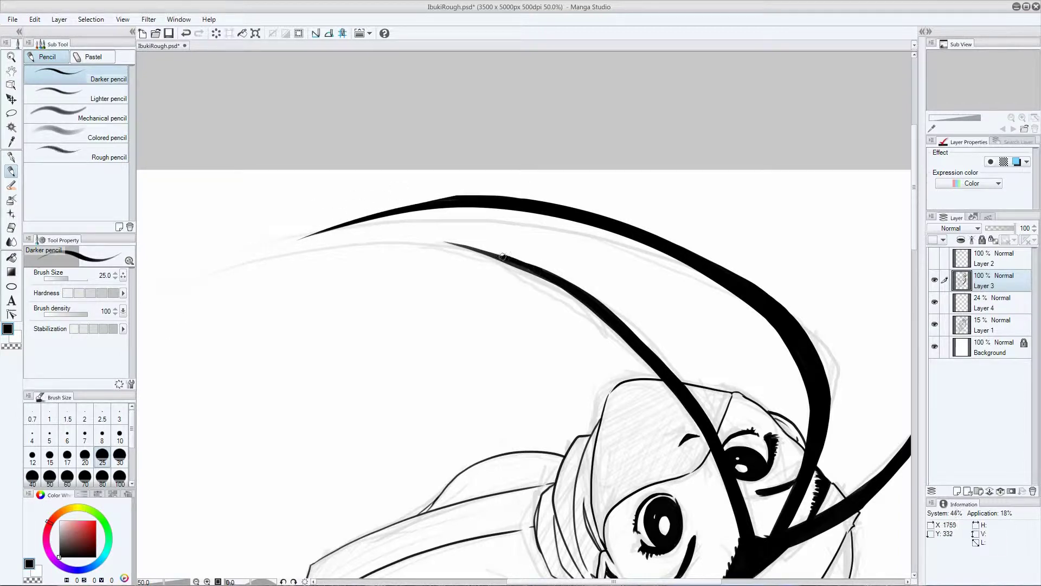
pyautogui.moveTo(536, 263)
pyautogui.mouseDown()
pyautogui.moveTo(367, 239)
pyautogui.moveTo(612, 312)
pyautogui.mouseUp()
pyautogui.hotkey('ctrl', 'z')
pyautogui.hotkey('ctrl', 'z')
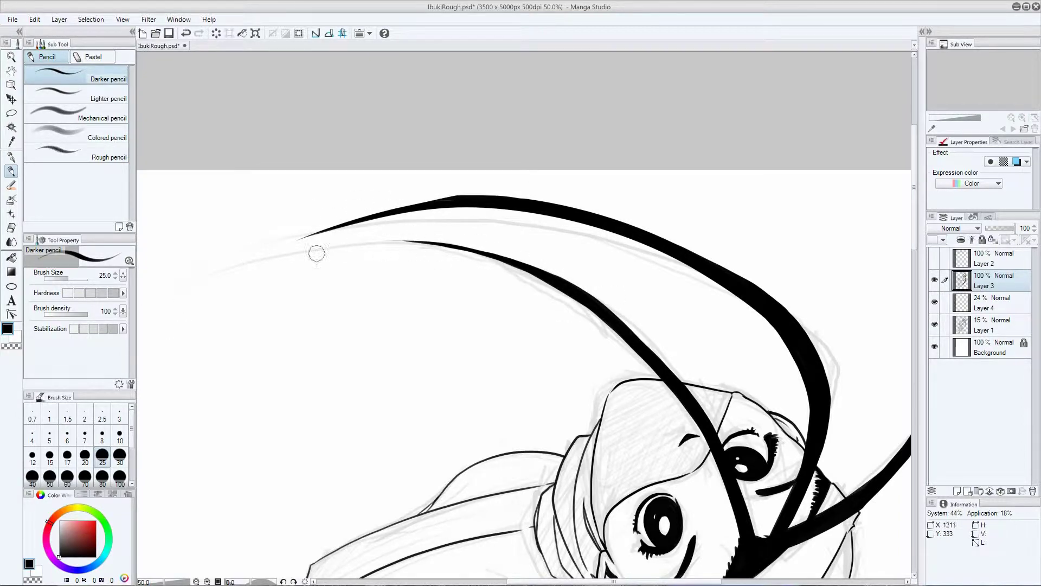
pyautogui.hotkey('ctrl', '0')
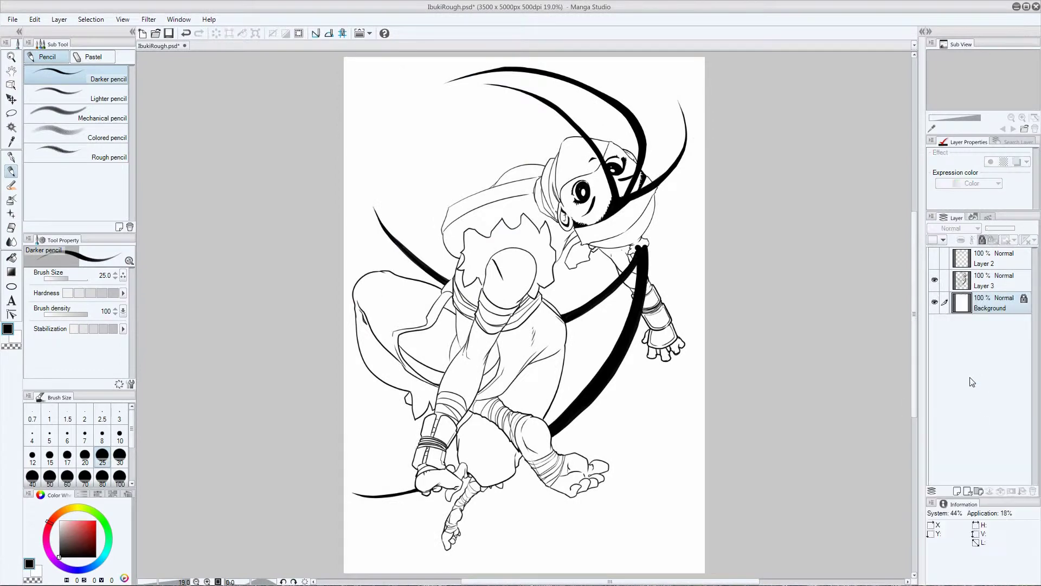
# Thicken the rounded knee outline, then add an inner curve and small hatch marks at size 12
pyautogui.scroll(3, 591, 289)
pyautogui.scroll(1, 591, 289)
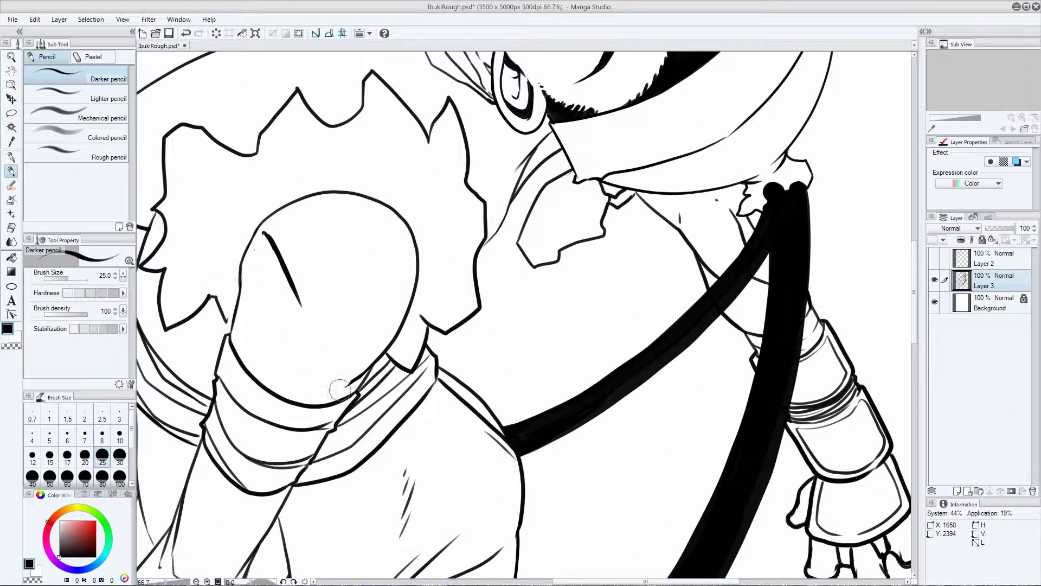
pyautogui.moveTo(234, 296)
pyautogui.mouseDown()
pyautogui.moveTo(402, 208)
pyautogui.moveTo(417, 268)
pyautogui.mouseUp()
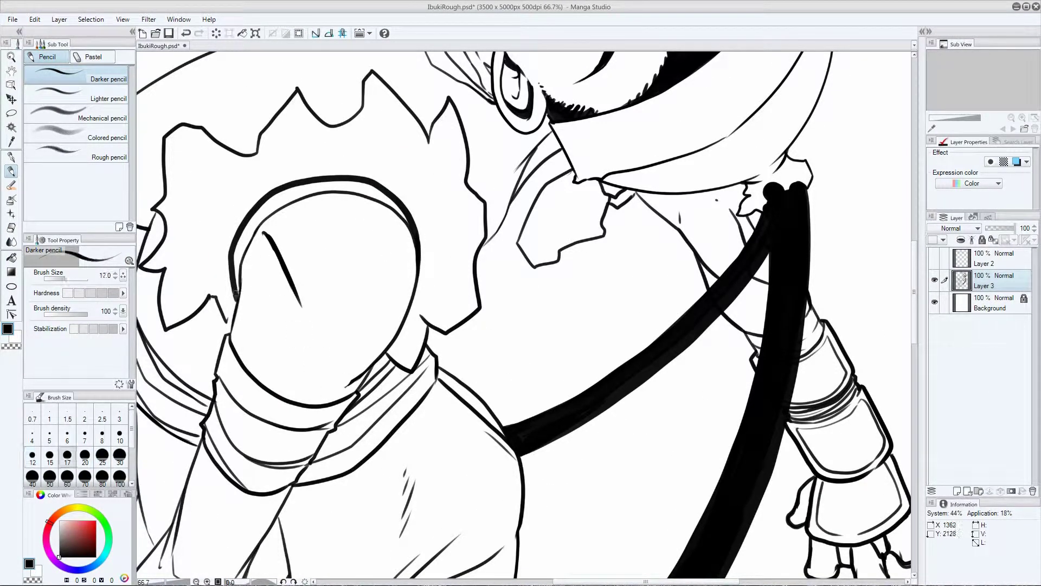
pyautogui.moveTo(238, 296); pyautogui.dragTo(309, 189)
pyautogui.moveTo(250, 227); pyautogui.dragTo(330, 184)
pyautogui.moveTo(236, 276); pyautogui.dragTo(412, 225)
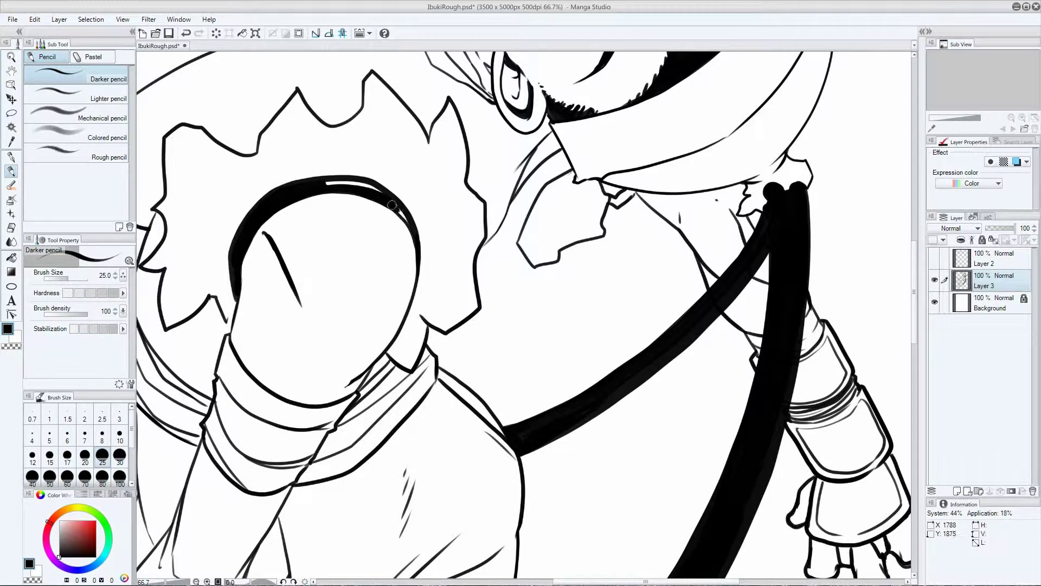
pyautogui.press('[')
pyautogui.press('[')
pyautogui.press('[')
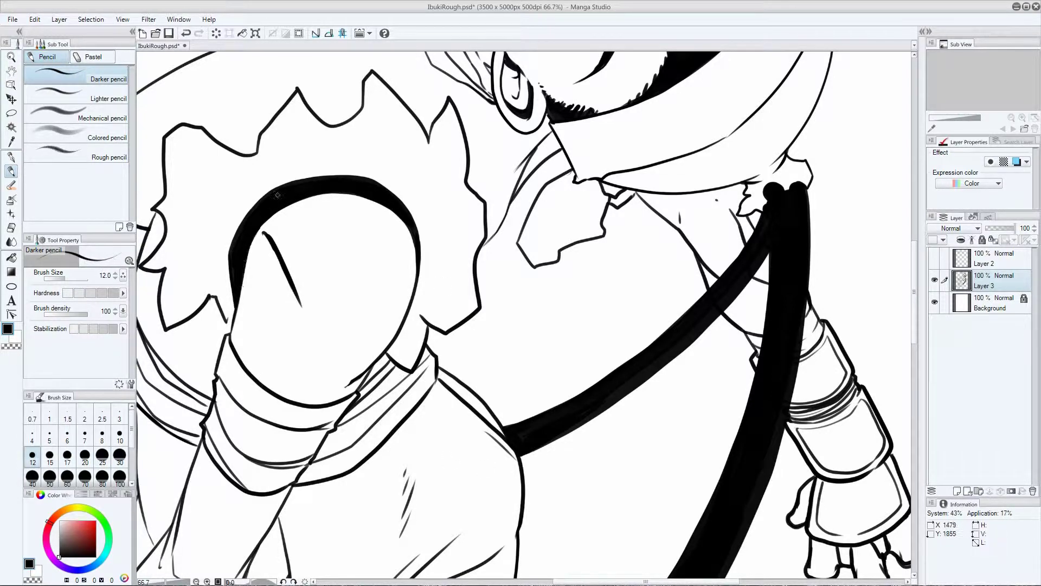
pyautogui.hotkey('ctrl', 'z')
pyautogui.moveTo(253, 243); pyautogui.dragTo(301, 349)
pyautogui.moveTo(250, 259); pyautogui.dragTo(274, 217)
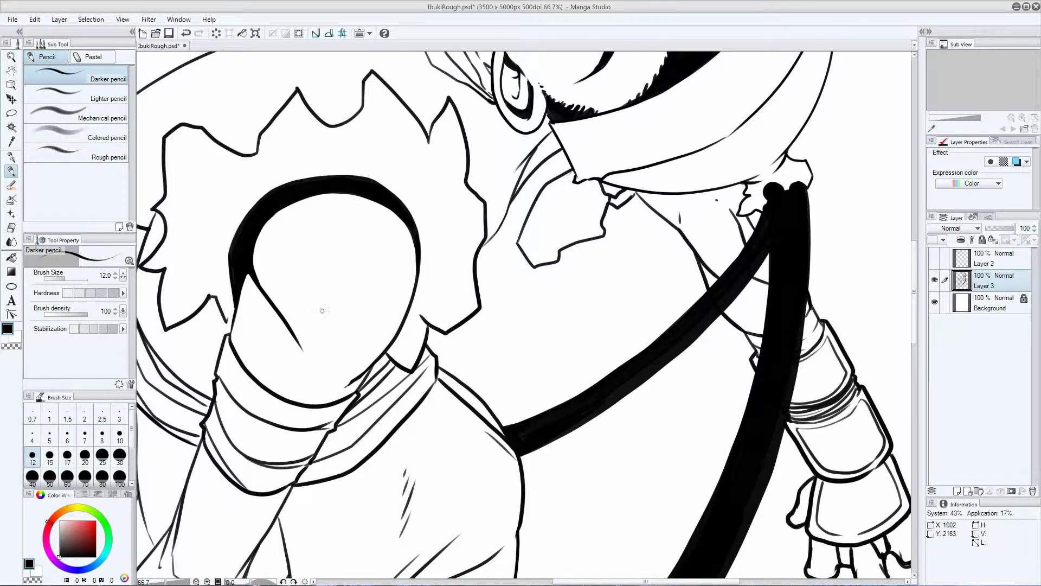
pyautogui.moveTo(308, 354); pyautogui.dragTo(320, 372)
# With a larger brush, re-ink the head, jaw, neck, forearm and hand outlines with heavier strokes
pyautogui.press(']')
pyautogui.press(']')
pyautogui.press(']')
pyautogui.moveTo(434, 342)
pyautogui.mouseDown()
pyautogui.moveTo(537, 169)
pyautogui.moveTo(653, 184)
pyautogui.mouseUp()
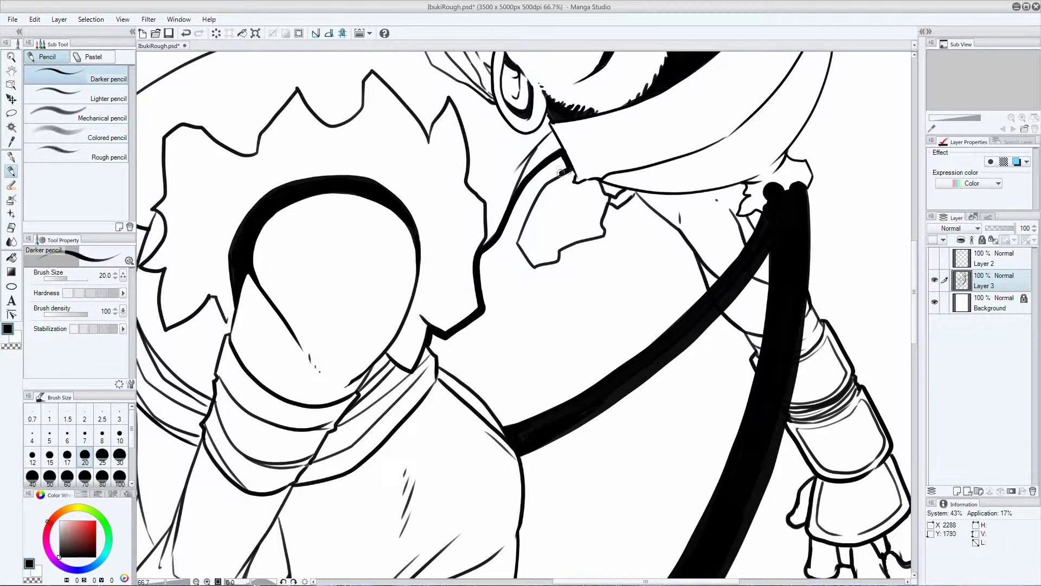
pyautogui.moveTo(428, 341)
pyautogui.mouseDown()
pyautogui.moveTo(440, 365)
pyautogui.moveTo(442, 60)
pyautogui.mouseUp()
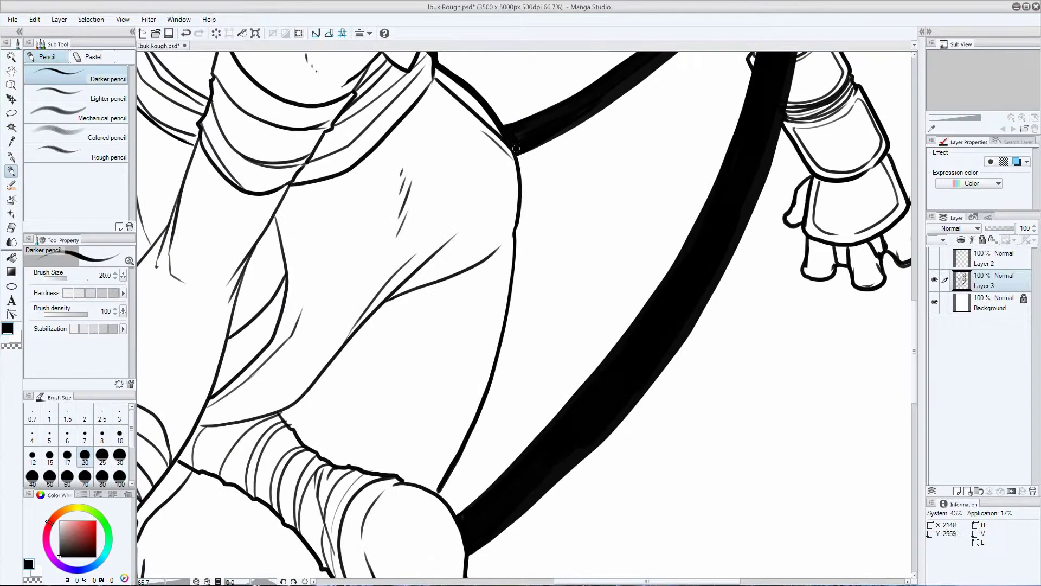
pyautogui.moveTo(517, 146)
pyautogui.mouseDown()
pyautogui.moveTo(488, 380)
pyautogui.moveTo(436, 496)
pyautogui.moveTo(446, 329)
pyautogui.mouseUp()
pyautogui.moveTo(462, 388)
pyautogui.mouseDown()
pyautogui.moveTo(497, 449)
pyautogui.moveTo(453, 192)
pyautogui.moveTo(610, 216)
pyautogui.moveTo(590, 295)
pyautogui.moveTo(509, 339)
pyautogui.moveTo(418, 320)
pyautogui.moveTo(317, 212)
pyautogui.moveTo(570, 268)
pyautogui.moveTo(507, 350)
pyautogui.moveTo(461, 359)
pyautogui.moveTo(390, 322)
pyautogui.mouseUp()
pyautogui.moveTo(463, 366); pyautogui.dragTo(512, 439)
pyautogui.moveTo(401, 240)
pyautogui.mouseDown()
pyautogui.moveTo(406, 347)
pyautogui.moveTo(458, 167)
pyautogui.mouseUp()
pyautogui.moveTo(408, 345)
pyautogui.mouseDown()
pyautogui.moveTo(463, 332)
pyautogui.moveTo(477, 388)
pyautogui.moveTo(414, 466)
pyautogui.moveTo(342, 442)
pyautogui.moveTo(319, 331)
pyautogui.mouseUp()
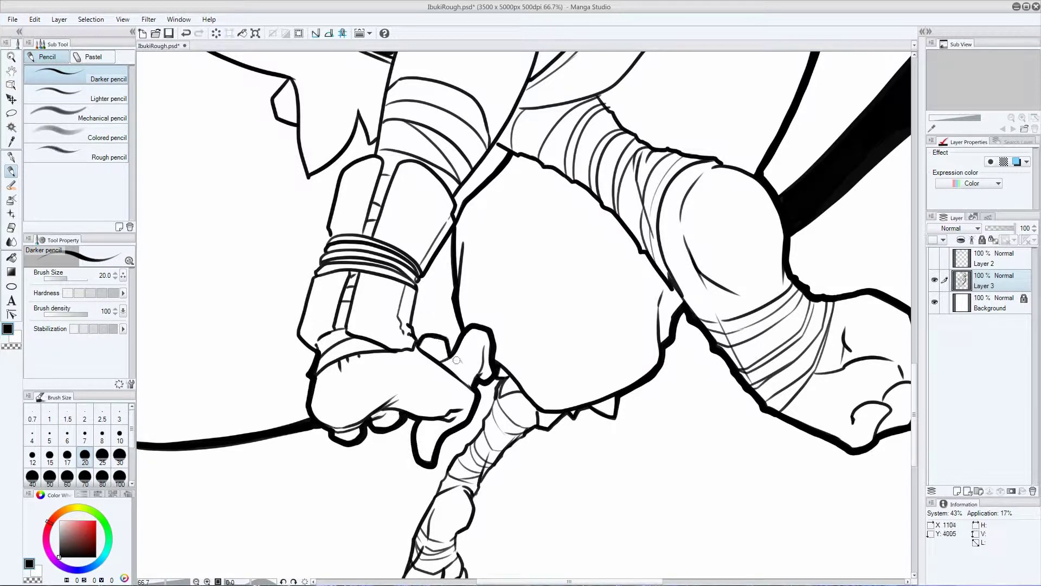
pyautogui.moveTo(446, 359); pyautogui.dragTo(472, 370)
pyautogui.press('[')
pyautogui.press('[')
pyautogui.press('[')
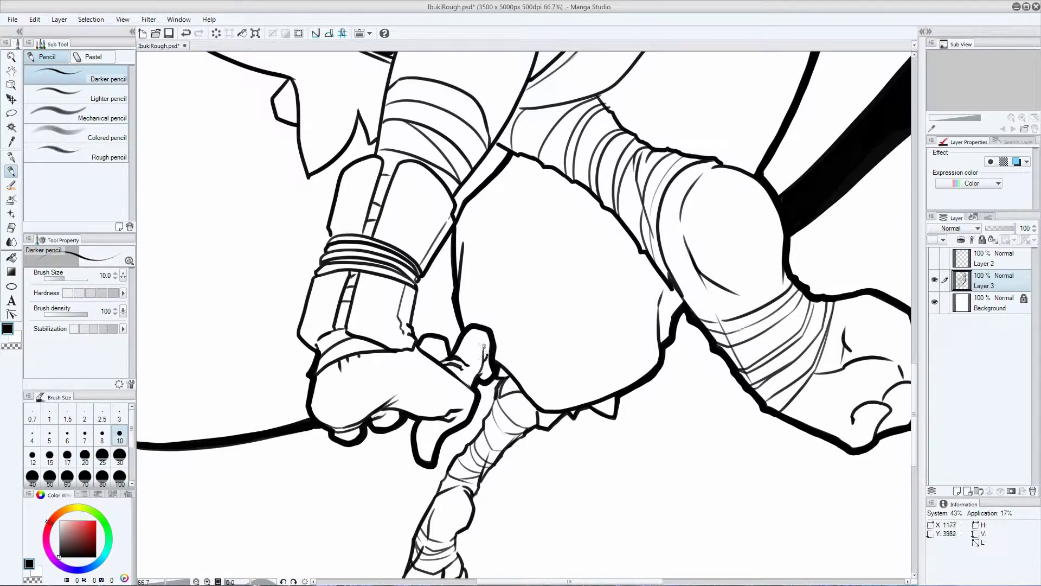
pyautogui.scroll(-4, 489, 389)
# Thicken the leg, cape, shoulder and hat outlines with a larger brush
pyautogui.scroll(3, 634, 471)
pyautogui.press(']')
pyautogui.press(']')
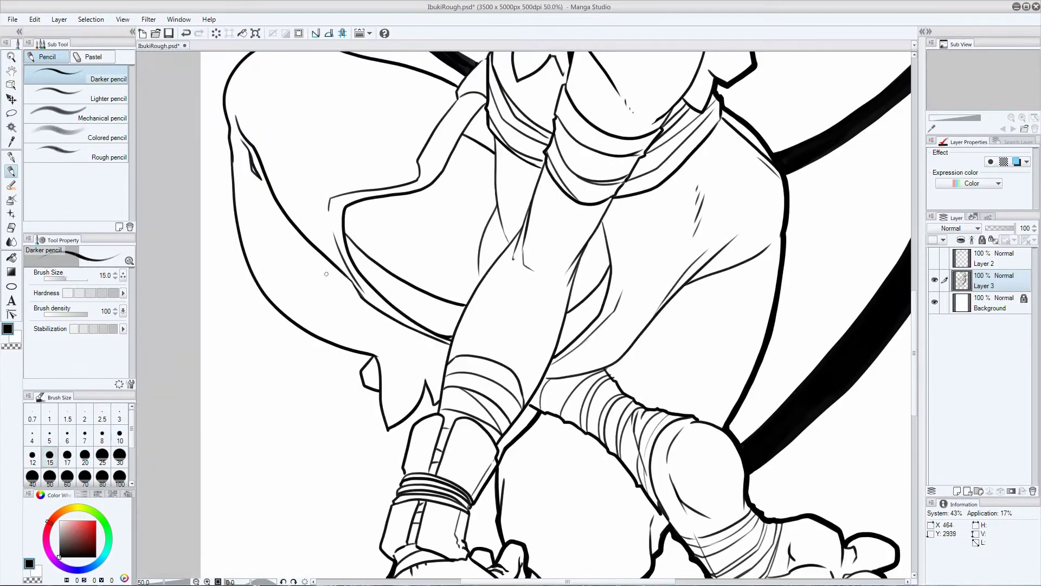
pyautogui.press(']')
pyautogui.press(']')
pyautogui.press(']')
pyautogui.moveTo(224, 109)
pyautogui.mouseDown()
pyautogui.moveTo(235, 212)
pyautogui.moveTo(374, 355)
pyautogui.moveTo(412, 428)
pyautogui.moveTo(439, 401)
pyautogui.mouseUp()
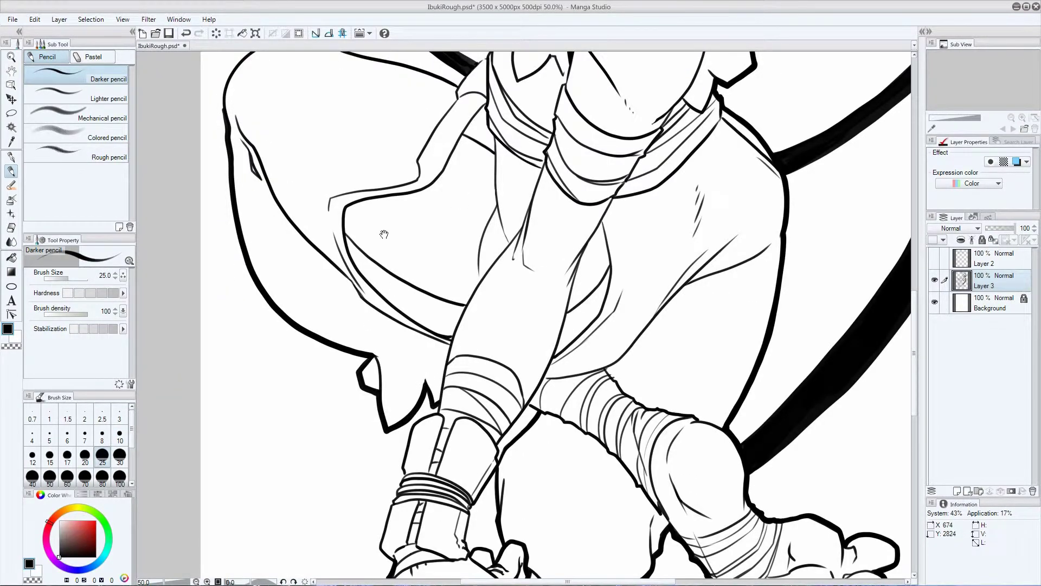
pyautogui.moveTo(384, 235); pyautogui.dragTo(443, 432)
pyautogui.moveTo(282, 303)
pyautogui.mouseDown()
pyautogui.moveTo(358, 237)
pyautogui.moveTo(515, 279)
pyautogui.moveTo(547, 252)
pyautogui.moveTo(561, 212)
pyautogui.mouseUp()
pyautogui.moveTo(561, 212)
pyautogui.mouseDown()
pyautogui.moveTo(390, 418)
pyautogui.moveTo(359, 274)
pyautogui.moveTo(486, 208)
pyautogui.mouseUp()
pyautogui.hotkey('ctrl', 'z')
pyautogui.moveTo(359, 274); pyautogui.dragTo(612, 151)
pyautogui.hotkey('ctrl', 'z')
pyautogui.moveTo(487, 205)
pyautogui.mouseDown()
pyautogui.moveTo(632, 142)
pyautogui.moveTo(715, 85)
pyautogui.moveTo(389, 88)
pyautogui.moveTo(472, 112)
pyautogui.moveTo(569, 212)
pyautogui.moveTo(537, 352)
pyautogui.moveTo(554, 377)
pyautogui.mouseUp()
pyautogui.moveTo(328, 101)
pyautogui.mouseDown()
pyautogui.moveTo(320, 263)
pyautogui.moveTo(356, 325)
pyautogui.mouseUp()
# At brush size 17, thicken the chin and collar outlines
pyautogui.click(67, 455)
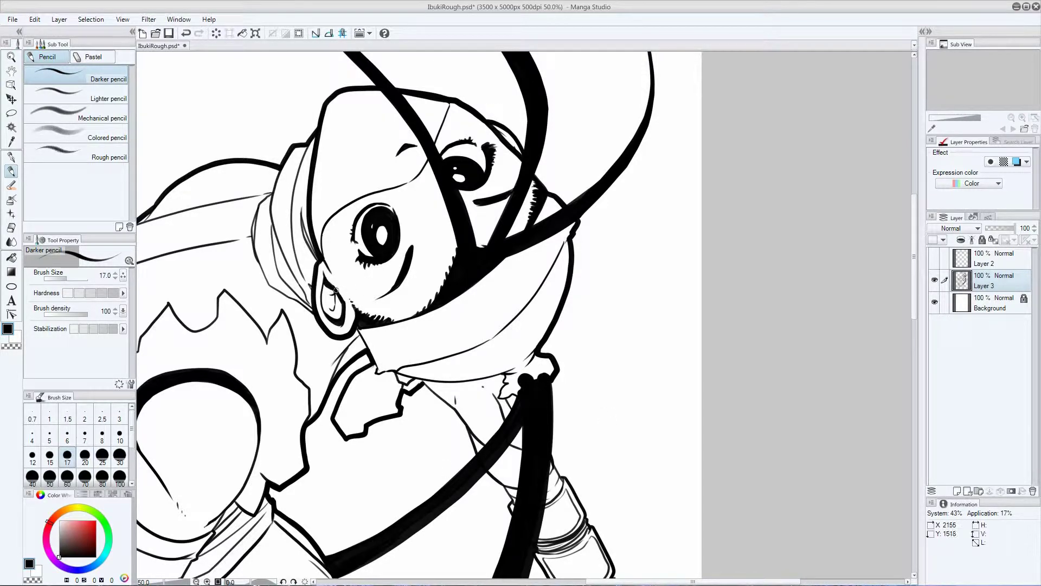
pyautogui.moveTo(336, 292); pyautogui.dragTo(376, 123)
pyautogui.moveTo(417, 205); pyautogui.dragTo(541, 166)
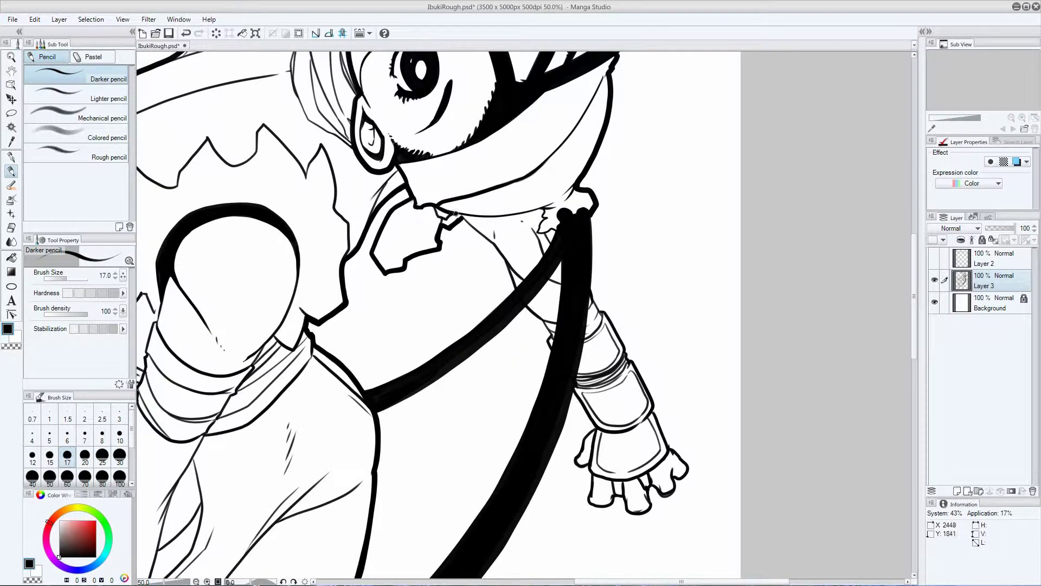
pyautogui.moveTo(456, 213)
pyautogui.mouseDown()
pyautogui.moveTo(542, 239)
pyautogui.moveTo(545, 228)
pyautogui.mouseUp()
# At brush size 25, thicken the knee, boot, leg and upper-body outlines
pyautogui.moveTo(326, 325); pyautogui.dragTo(618, 206)
pyautogui.click(102, 454)
pyautogui.moveTo(451, 143); pyautogui.dragTo(429, 247)
pyautogui.moveTo(380, 434); pyautogui.dragTo(401, 271)
pyautogui.moveTo(480, 127); pyautogui.dragTo(387, 325)
pyautogui.moveTo(380, 434); pyautogui.dragTo(412, 287)
pyautogui.moveTo(446, 212)
pyautogui.mouseDown()
pyautogui.moveTo(386, 358)
pyautogui.moveTo(377, 421)
pyautogui.mouseUp()
pyautogui.moveTo(462, 408)
pyautogui.mouseDown()
pyautogui.moveTo(534, 240)
pyautogui.moveTo(564, 123)
pyautogui.mouseUp()
pyautogui.moveTo(434, 163); pyautogui.dragTo(434, 380)
pyautogui.moveTo(456, 282); pyautogui.dragTo(559, 117)
pyautogui.moveTo(434, 162); pyautogui.dragTo(434, 379)
# Ink a thick neck line and fill the area between ear and neck solid black
pyautogui.moveTo(394, 328)
pyautogui.mouseDown()
pyautogui.moveTo(435, 241)
pyautogui.moveTo(438, 209)
pyautogui.mouseUp()
pyautogui.moveTo(486, 111); pyautogui.dragTo(410, 268)
pyautogui.moveTo(415, 186)
pyautogui.mouseDown()
pyautogui.moveTo(409, 371)
pyautogui.moveTo(410, 224)
pyautogui.mouseUp()
pyautogui.moveTo(460, 287); pyautogui.dragTo(426, 353)
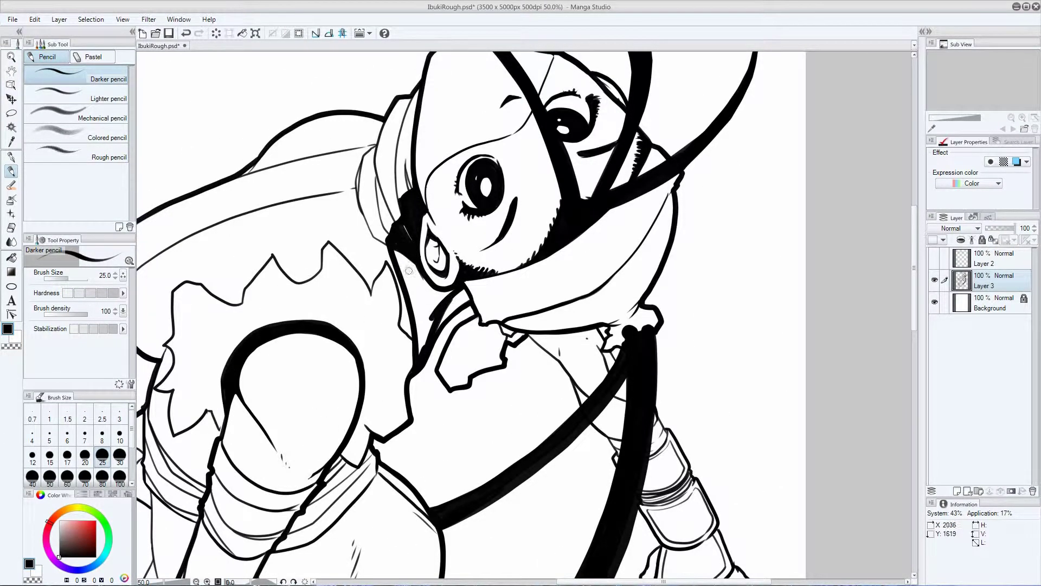
pyautogui.moveTo(415, 252)
pyautogui.mouseDown()
pyautogui.moveTo(404, 325)
pyautogui.moveTo(450, 284)
pyautogui.mouseUp()
pyautogui.moveTo(358, 201)
pyautogui.mouseDown()
pyautogui.moveTo(401, 298)
pyautogui.moveTo(618, 155)
pyautogui.mouseUp()
pyautogui.moveTo(394, 220)
pyautogui.mouseDown()
pyautogui.moveTo(398, 245)
pyautogui.moveTo(374, 251)
pyautogui.mouseUp()
# Fill the wedge between the leg lines black and paint a wide inner-thigh shadow at size 40
pyautogui.moveTo(334, 287)
pyautogui.mouseDown()
pyautogui.moveTo(461, 160)
pyautogui.moveTo(461, 187)
pyautogui.mouseUp()
pyautogui.moveTo(469, 140); pyautogui.dragTo(476, 247)
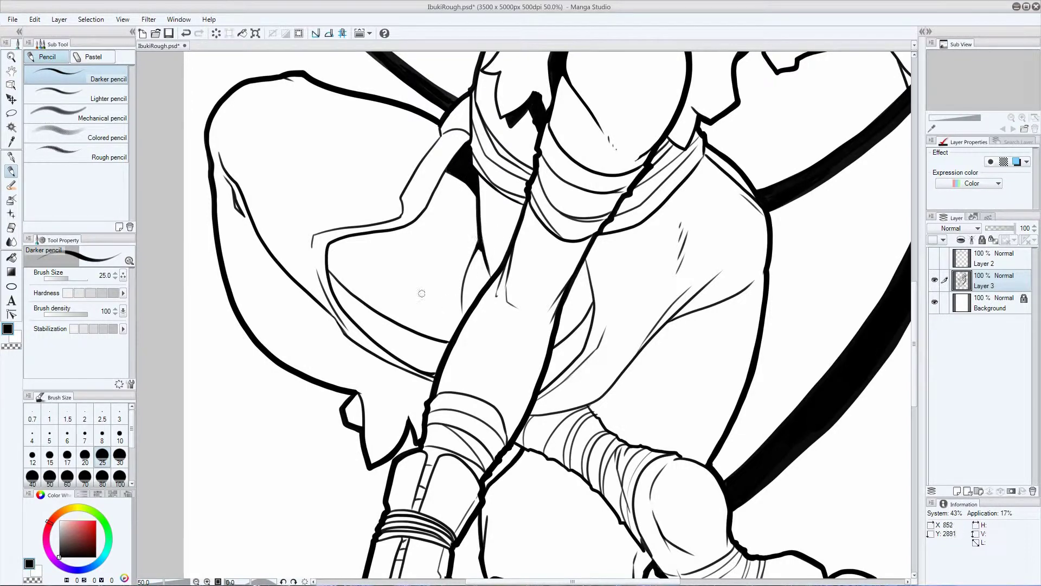
pyautogui.moveTo(568, 325)
pyautogui.mouseDown()
pyautogui.moveTo(537, 393)
pyautogui.moveTo(585, 309)
pyautogui.mouseUp()
pyautogui.moveTo(591, 263)
pyautogui.mouseDown()
pyautogui.moveTo(583, 350)
pyautogui.moveTo(585, 326)
pyautogui.mouseUp()
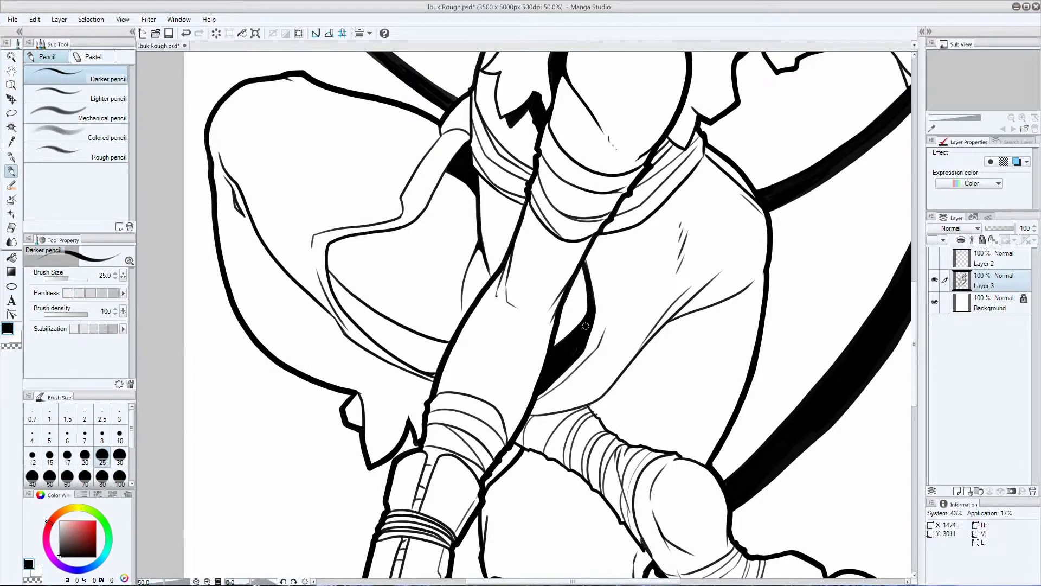
pyautogui.moveTo(330, 243)
pyautogui.mouseDown()
pyautogui.moveTo(358, 320)
pyautogui.moveTo(407, 356)
pyautogui.mouseUp()
pyautogui.press(']')
pyautogui.press(']')
pyautogui.moveTo(336, 274)
pyautogui.mouseDown()
pyautogui.moveTo(429, 347)
pyautogui.moveTo(424, 360)
pyautogui.mouseUp()
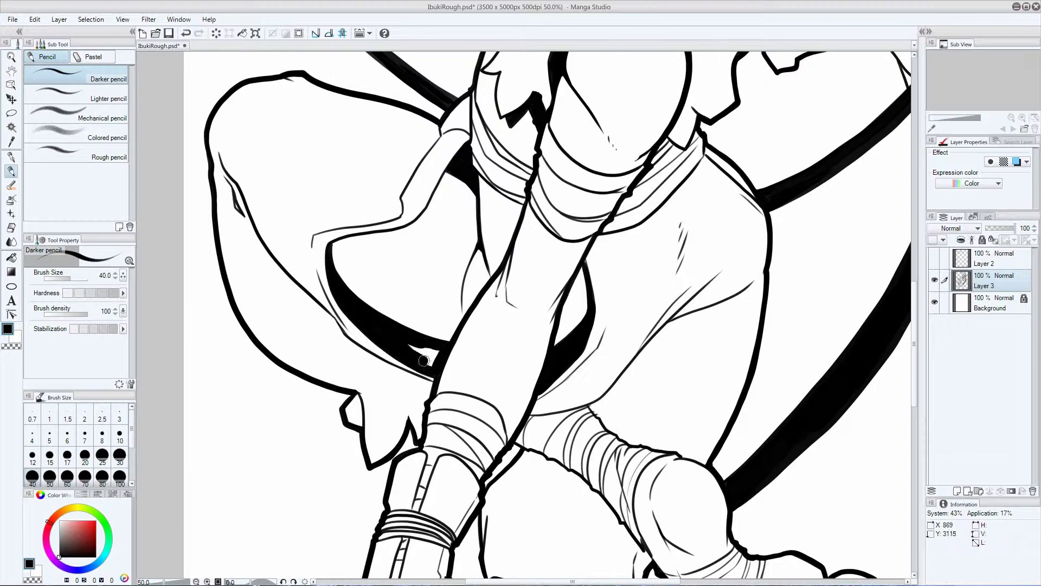
pyautogui.press('[')
pyautogui.press('[')
# Thicken the hand outline, black in the forearm-hand gap, and paint a shadow band along the upper arm
pyautogui.moveTo(583, 298); pyautogui.dragTo(585, 479)
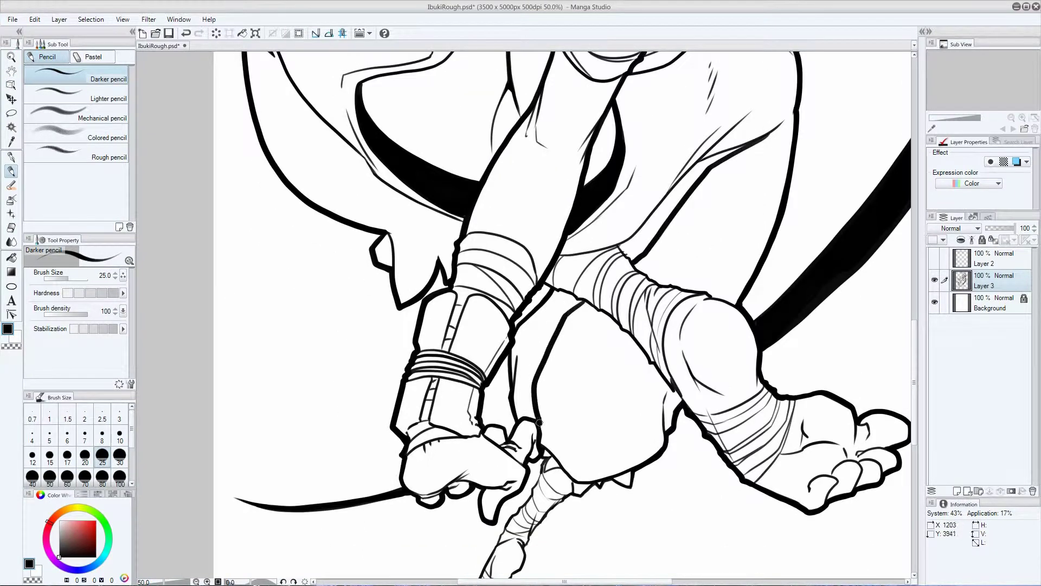
pyautogui.moveTo(521, 352)
pyautogui.mouseDown()
pyautogui.moveTo(518, 417)
pyautogui.moveTo(584, 478)
pyautogui.mouseUp()
pyautogui.moveTo(515, 390)
pyautogui.mouseDown()
pyautogui.moveTo(575, 293)
pyautogui.moveTo(536, 412)
pyautogui.mouseUp()
pyautogui.moveTo(564, 304); pyautogui.dragTo(534, 402)
pyautogui.moveTo(624, 246); pyautogui.dragTo(705, 160)
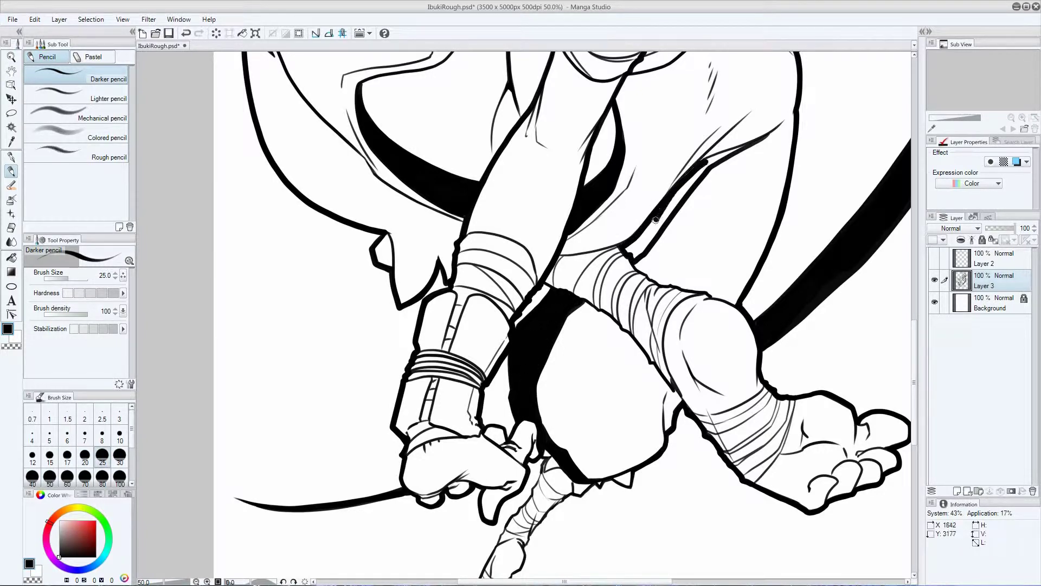
pyautogui.moveTo(657, 224)
pyautogui.mouseDown()
pyautogui.moveTo(630, 256)
pyautogui.moveTo(742, 146)
pyautogui.moveTo(786, 120)
pyautogui.mouseUp()
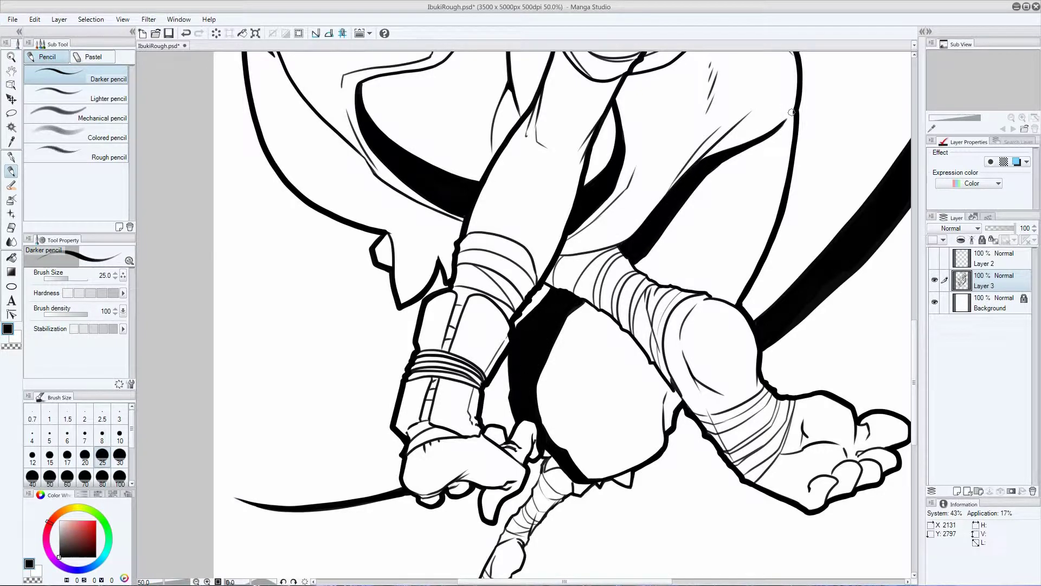
pyautogui.moveTo(408, 434)
pyautogui.mouseDown()
pyautogui.moveTo(436, 380)
pyautogui.moveTo(484, 442)
pyautogui.mouseUp()
pyautogui.moveTo(563, 276)
pyautogui.mouseDown()
pyautogui.moveTo(618, 247)
pyautogui.moveTo(606, 253)
pyautogui.mouseUp()
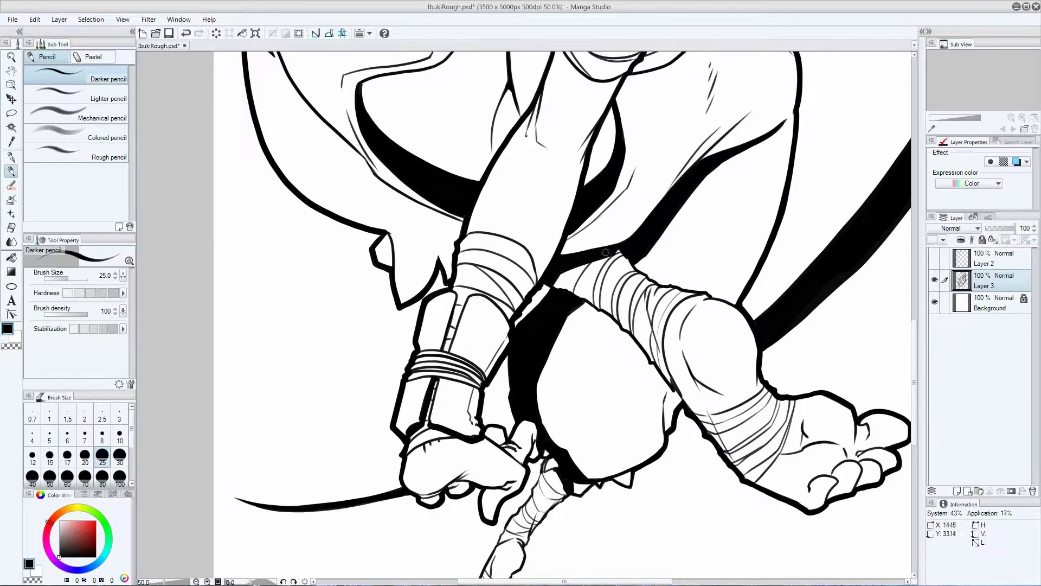
# At brush size 12, darken the forearm wrap lines and the scarf fold
pyautogui.press('[')
pyautogui.press('[')
pyautogui.press('[')
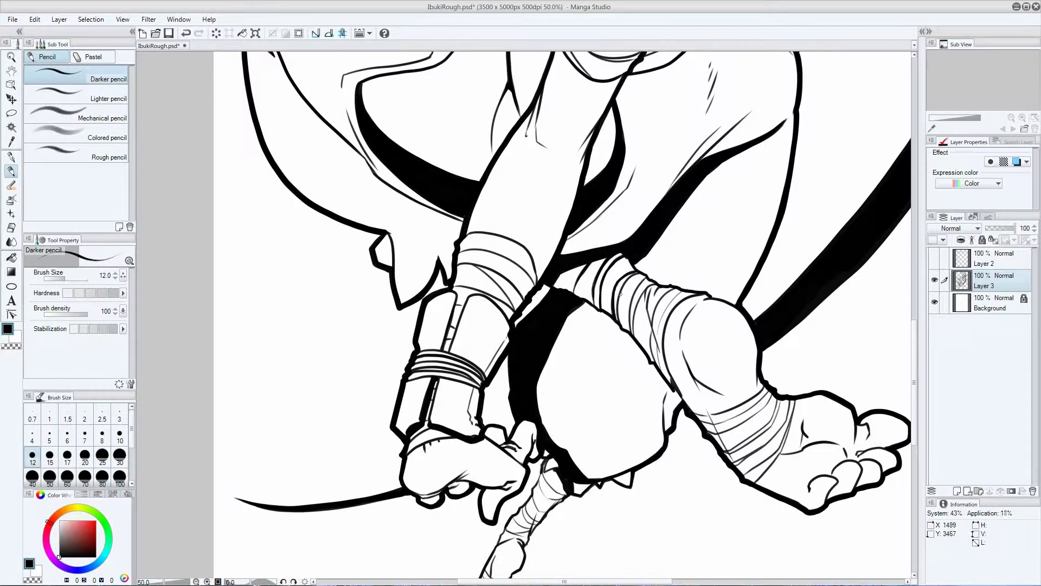
pyautogui.moveTo(619, 293); pyautogui.dragTo(623, 323)
pyautogui.moveTo(629, 293); pyautogui.dragTo(645, 338)
pyautogui.scroll(-5, 665, 368)
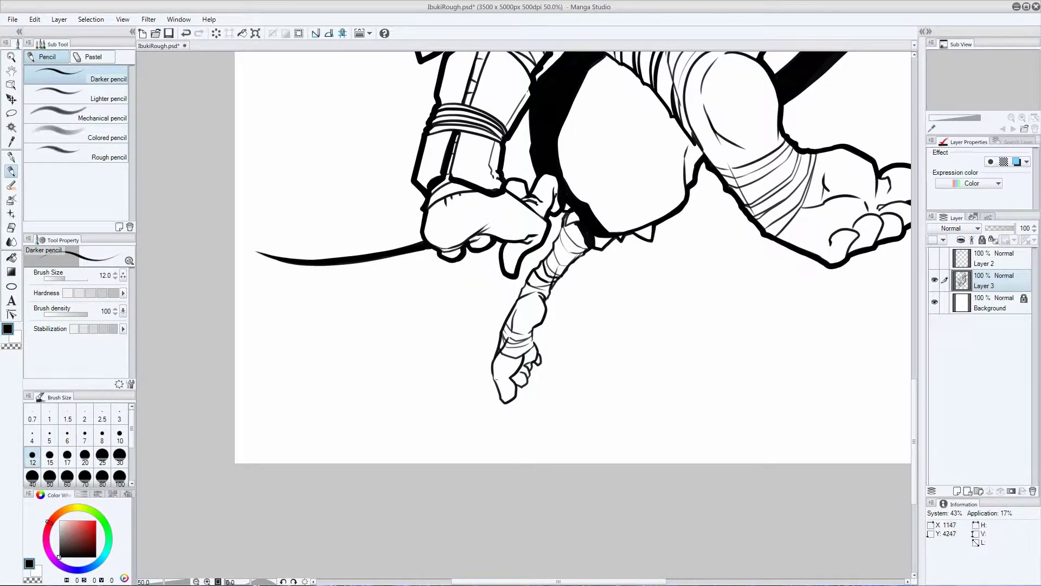
pyautogui.scroll(1, 558, 233)
pyautogui.scroll(3, 586, 390)
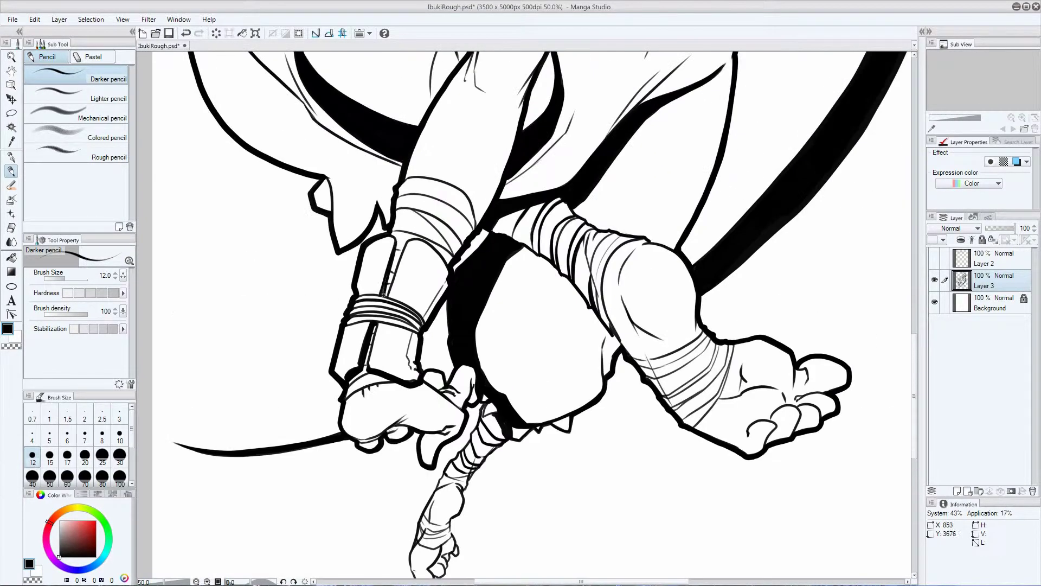
pyautogui.scroll(3, 406, 327)
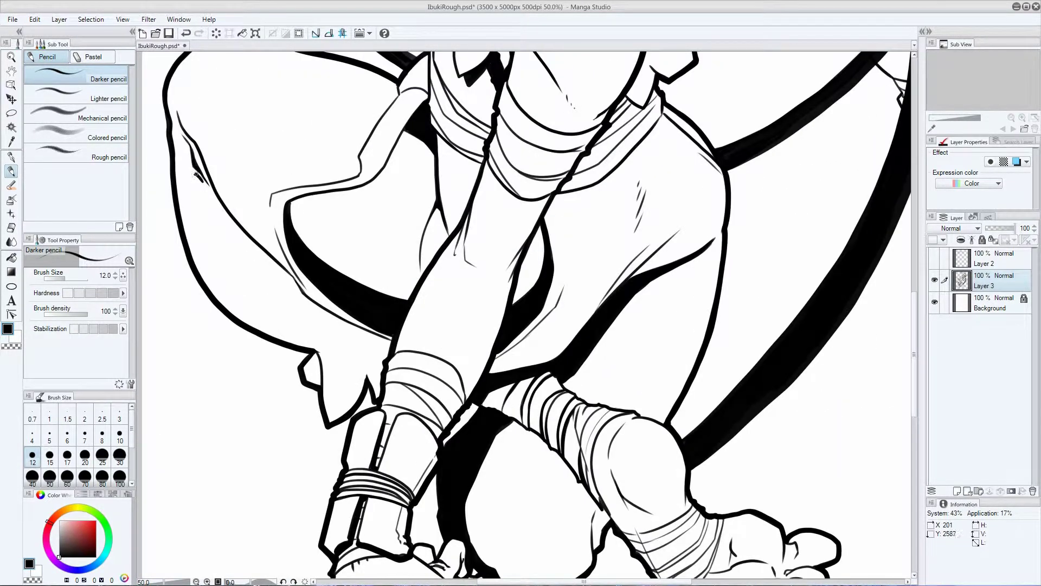
pyautogui.scroll(2, 698, 305)
pyautogui.moveTo(359, 248); pyautogui.dragTo(382, 270)
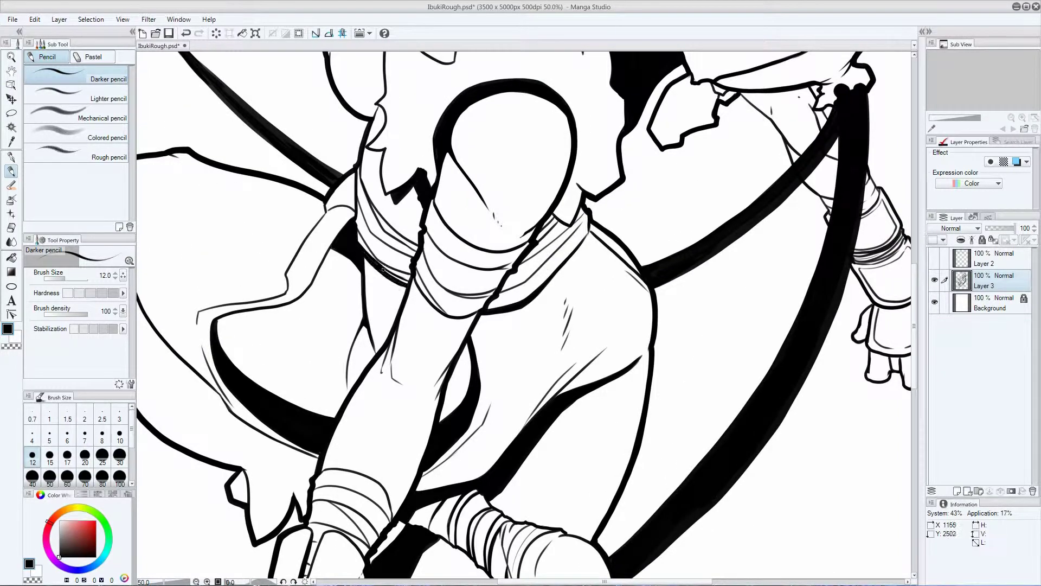
# Trace the hat's inner curve with a thick stroke and fit the page to the window
pyautogui.scroll(2, 382, 261)
pyautogui.scroll(-3, 444, 265)
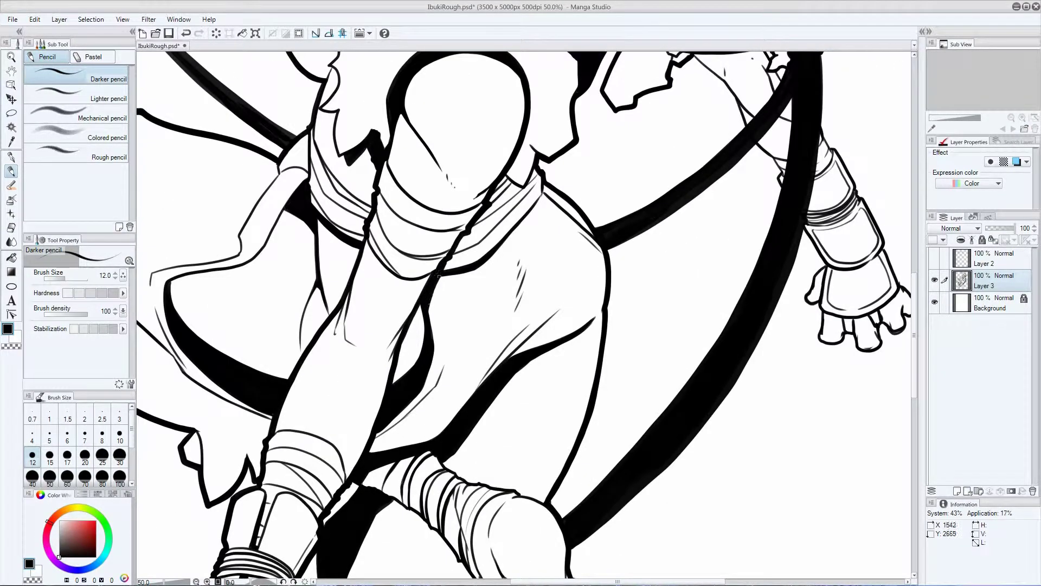
pyautogui.scroll(5, 457, 248)
pyautogui.scroll(3, 472, 228)
pyautogui.press(']')
pyautogui.press(']')
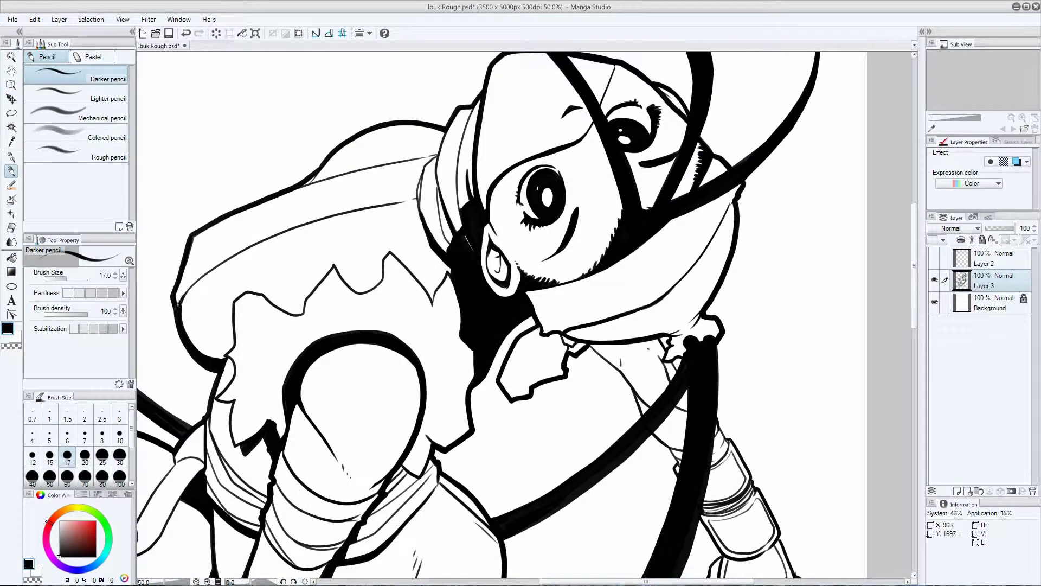
pyautogui.hotkey('ctrl', 'z')
pyautogui.moveTo(179, 303)
pyautogui.mouseDown()
pyautogui.moveTo(298, 227)
pyautogui.moveTo(361, 207)
pyautogui.mouseUp()
pyautogui.press(']')
pyautogui.press(']')
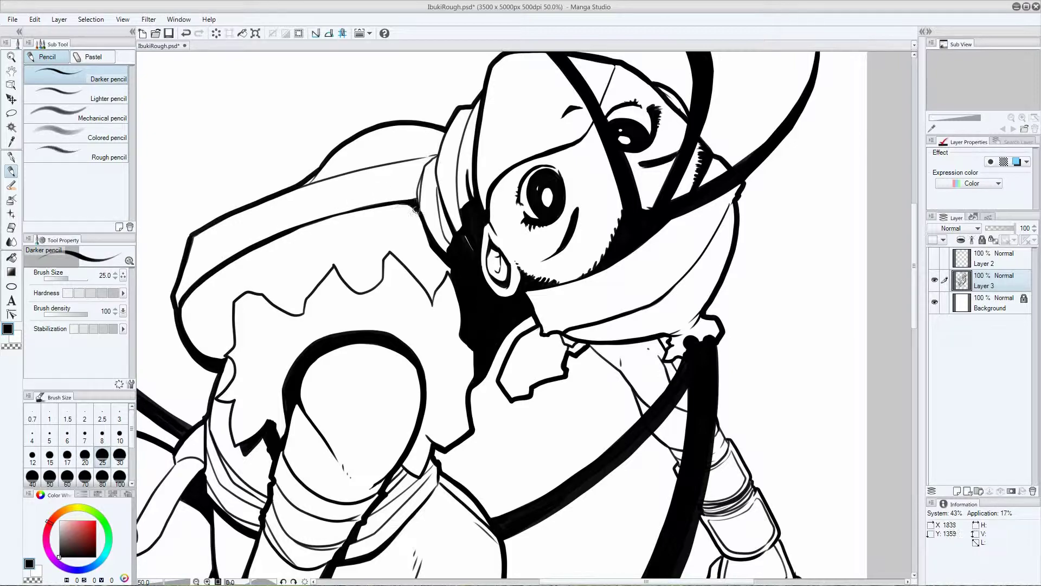
pyautogui.hotkey('ctrl', '0')
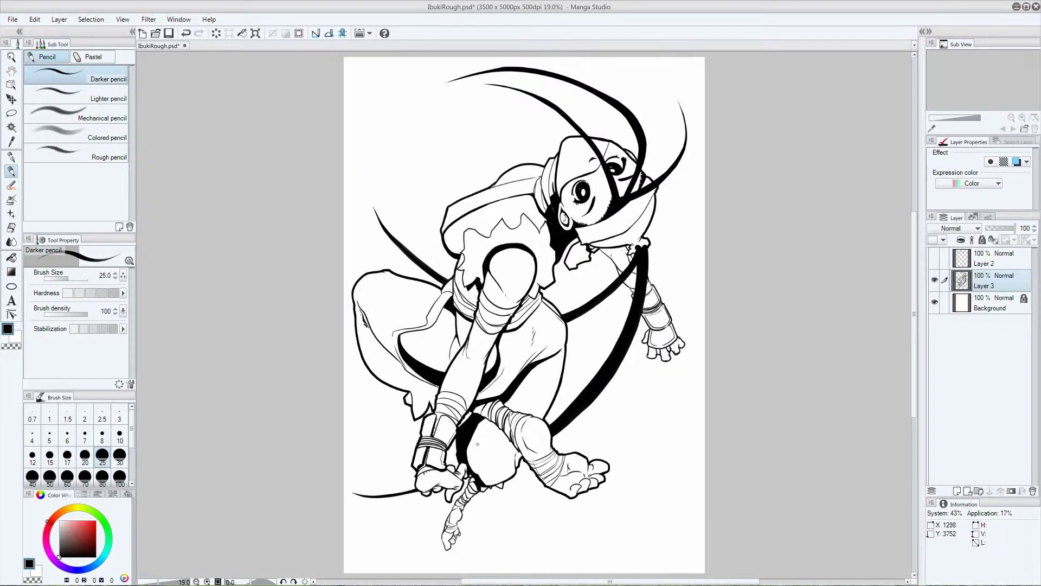
# At brush size 17, ink the upper armband edge, a left-hand cuff line and right wrist wrap lines
pyautogui.scroll(2, 477, 444)
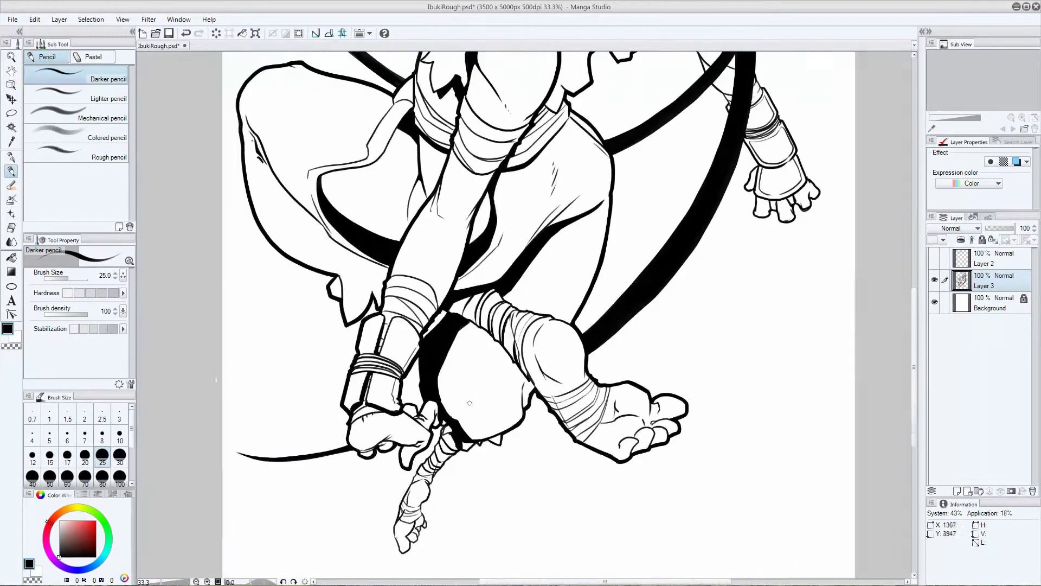
pyautogui.scroll(2, 482, 412)
pyautogui.press('[')
pyautogui.press('[')
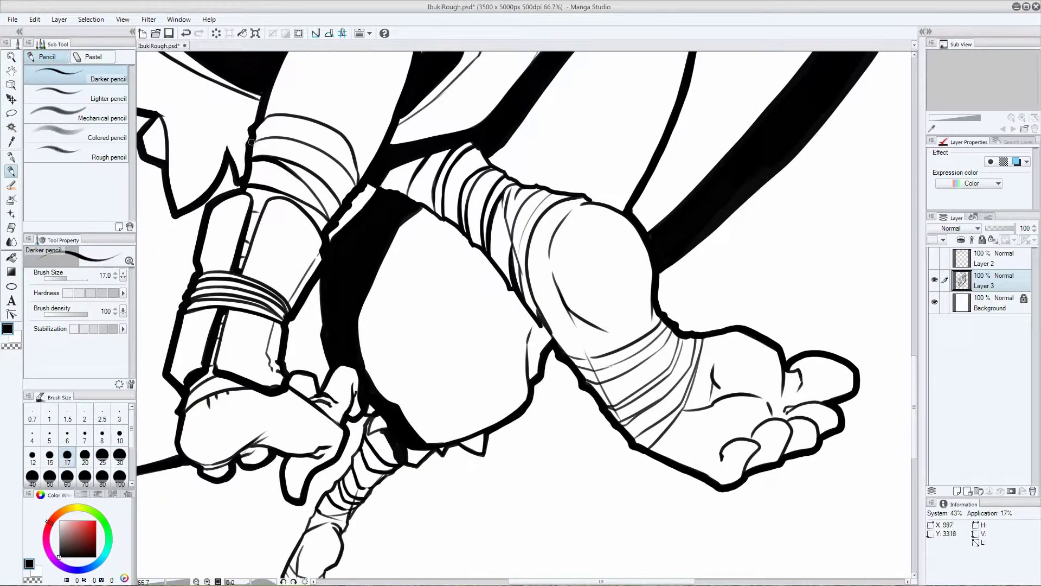
pyautogui.moveTo(251, 142); pyautogui.dragTo(322, 152)
pyautogui.moveTo(183, 413); pyautogui.dragTo(251, 386)
pyautogui.moveTo(591, 364)
pyautogui.mouseDown()
pyautogui.moveTo(667, 343)
pyautogui.moveTo(673, 356)
pyautogui.mouseUp()
pyautogui.moveTo(611, 405)
pyautogui.mouseDown()
pyautogui.moveTo(678, 377)
pyautogui.moveTo(659, 400)
pyautogui.mouseUp()
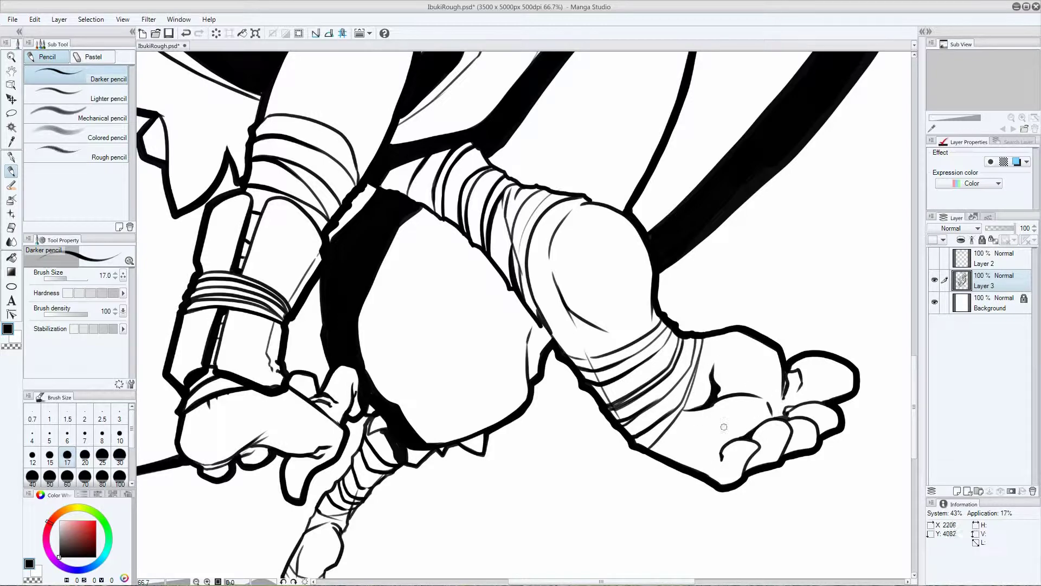
# Ink wrap lines across the forearm and thicken its right outline and sleeve lines
pyautogui.moveTo(854, 413); pyautogui.dragTo(936, 146)
pyautogui.moveTo(364, 295)
pyautogui.mouseDown()
pyautogui.moveTo(405, 307)
pyautogui.moveTo(407, 329)
pyautogui.mouseUp()
pyautogui.moveTo(358, 341)
pyautogui.mouseDown()
pyautogui.moveTo(394, 337)
pyautogui.moveTo(381, 391)
pyautogui.mouseUp()
pyautogui.moveTo(414, 338); pyautogui.dragTo(440, 158)
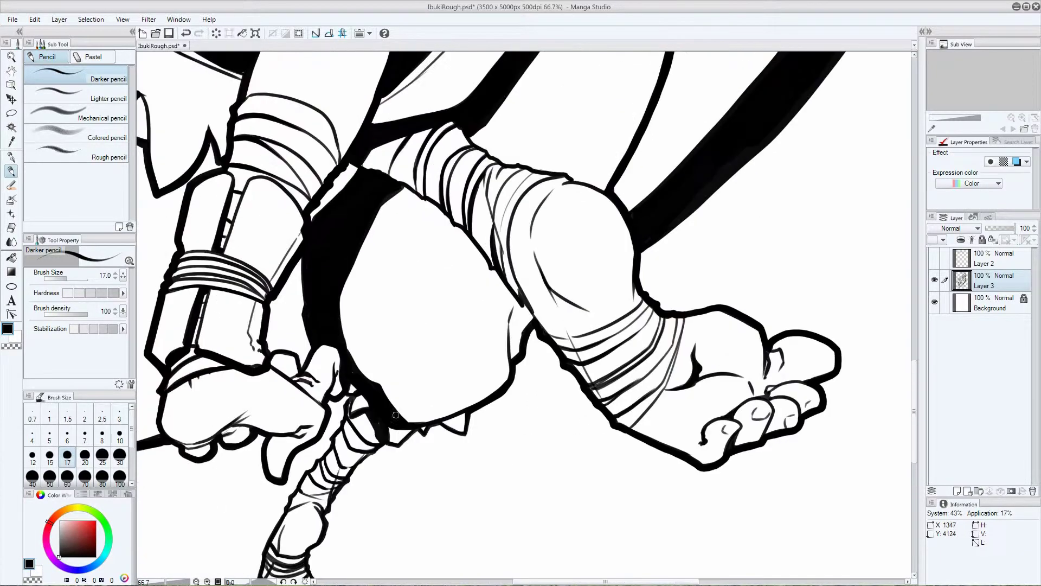
pyautogui.moveTo(334, 385); pyautogui.dragTo(442, 284)
# Thicken the collar, sleeve, cuff and zigzag hair lines, then fit the page to the window
pyautogui.moveTo(244, 383); pyautogui.dragTo(286, 404)
pyautogui.moveTo(219, 288); pyautogui.dragTo(293, 373)
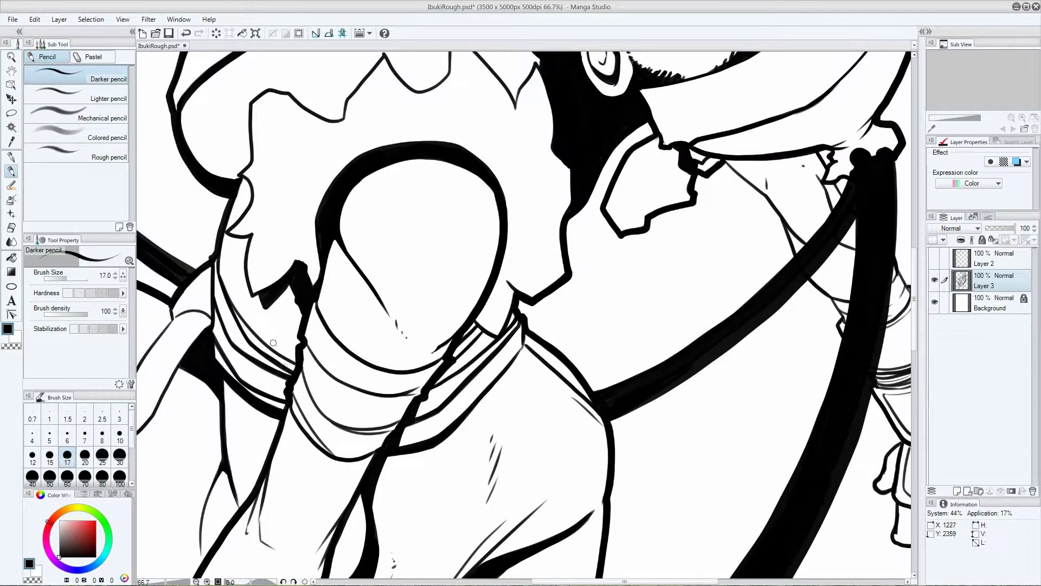
pyautogui.moveTo(301, 332)
pyautogui.mouseDown()
pyautogui.moveTo(297, 404)
pyautogui.moveTo(413, 420)
pyautogui.mouseUp()
pyautogui.moveTo(304, 434); pyautogui.dragTo(420, 387)
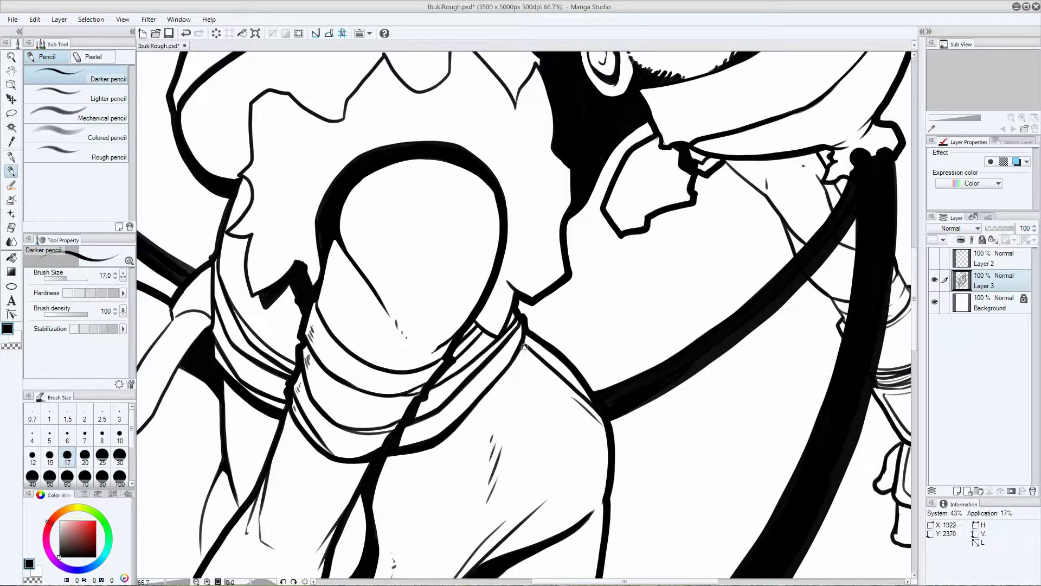
pyautogui.scroll(2, 523, 347)
pyautogui.scroll(3, 588, 369)
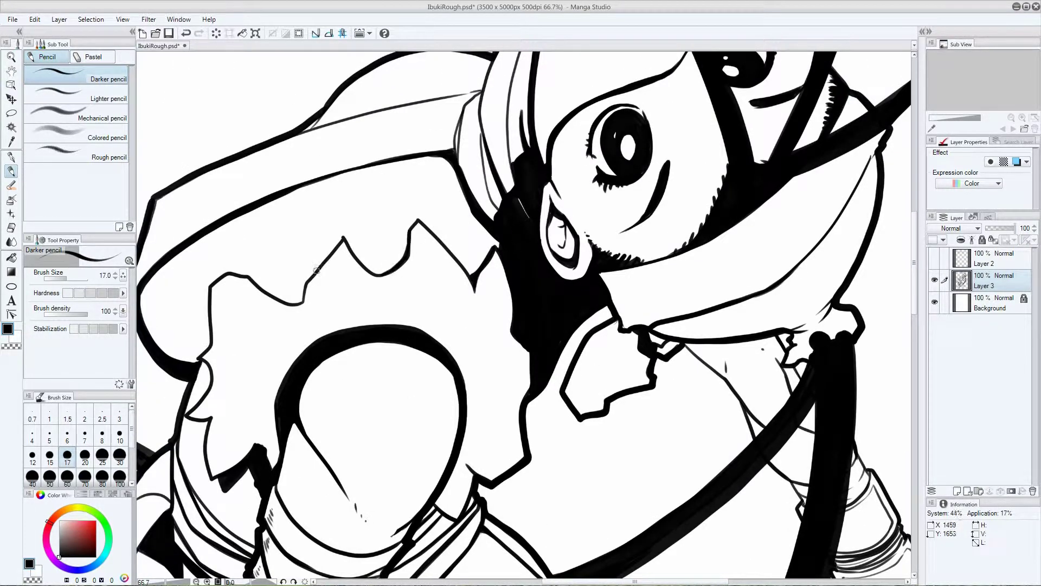
pyautogui.moveTo(316, 270); pyautogui.dragTo(293, 304)
pyautogui.moveTo(212, 290); pyautogui.dragTo(200, 362)
pyautogui.moveTo(636, 340); pyautogui.dragTo(605, 373)
pyautogui.moveTo(625, 279); pyautogui.dragTo(386, 289)
pyautogui.hotkey('ctrl', '0')
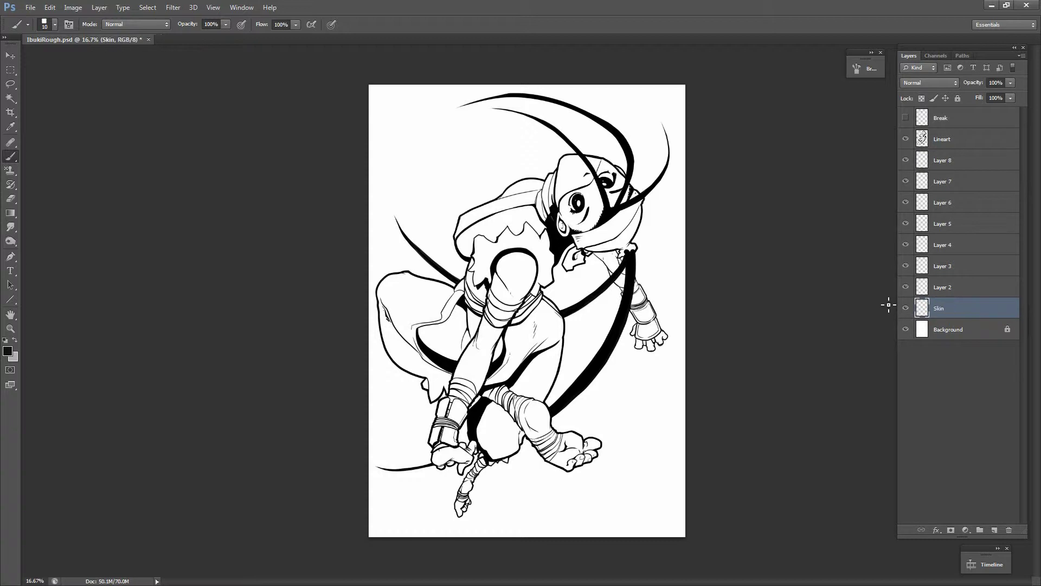
# Pick a warm brown skin colour and a round brush preset, and paint the torso
pyautogui.click(8, 351)
pyautogui.moveTo(208, 453); pyautogui.dragTo(209, 446)
pyautogui.click(119, 358)
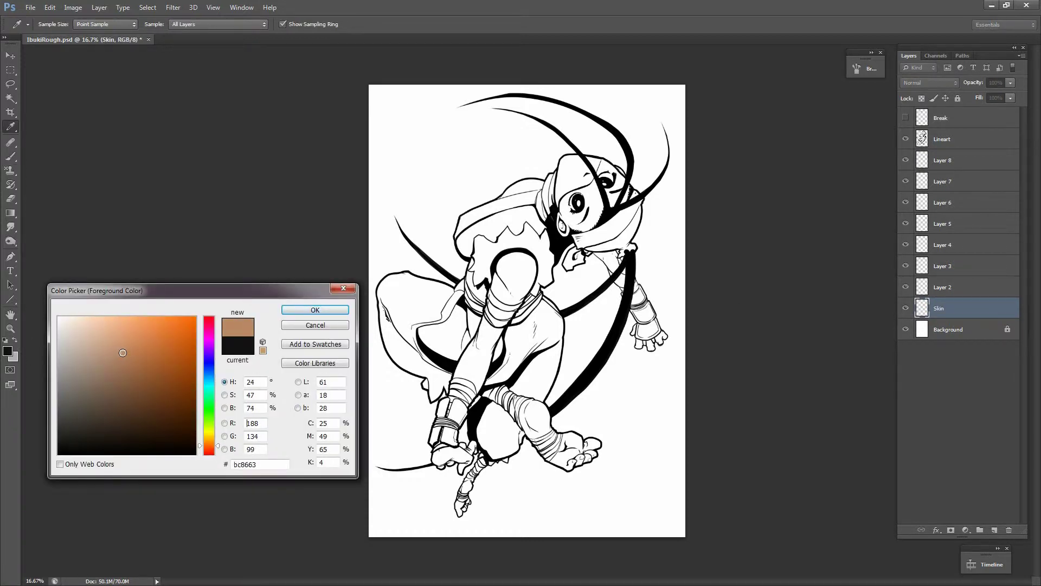
pyautogui.click(315, 310)
pyautogui.press('b')
pyautogui.click(865, 68)
pyautogui.click(922, 443)
pyautogui.moveTo(515, 271)
pyautogui.mouseDown()
pyautogui.moveTo(500, 303)
pyautogui.moveTo(524, 267)
pyautogui.moveTo(463, 365)
pyautogui.moveTo(437, 461)
pyautogui.moveTo(461, 512)
pyautogui.mouseUp()
# Adjust the skin colour to a browner tan (bc8663)
pyautogui.click(7, 350)
pyautogui.click(332, 309)
pyautogui.click(7, 351)
pyautogui.click(179, 323)
pyautogui.click(315, 309)
# Paint tan skin over the arms, hands, legs, feet, shoulder, face and thighs
pyautogui.moveTo(532, 407)
pyautogui.mouseDown()
pyautogui.moveTo(580, 455)
pyautogui.moveTo(596, 450)
pyautogui.mouseUp()
pyautogui.moveTo(597, 252)
pyautogui.mouseDown()
pyautogui.moveTo(627, 279)
pyautogui.moveTo(659, 339)
pyautogui.mouseUp()
pyautogui.moveTo(564, 234)
pyautogui.mouseDown()
pyautogui.moveTo(592, 187)
pyautogui.moveTo(624, 201)
pyautogui.mouseUp()
pyautogui.moveTo(428, 347)
pyautogui.mouseDown()
pyautogui.moveTo(459, 325)
pyautogui.moveTo(551, 307)
pyautogui.mouseUp()
pyautogui.moveTo(426, 328); pyautogui.dragTo(442, 450)
pyautogui.moveTo(551, 465); pyautogui.dragTo(453, 499)
pyautogui.moveTo(526, 409); pyautogui.dragTo(637, 286)
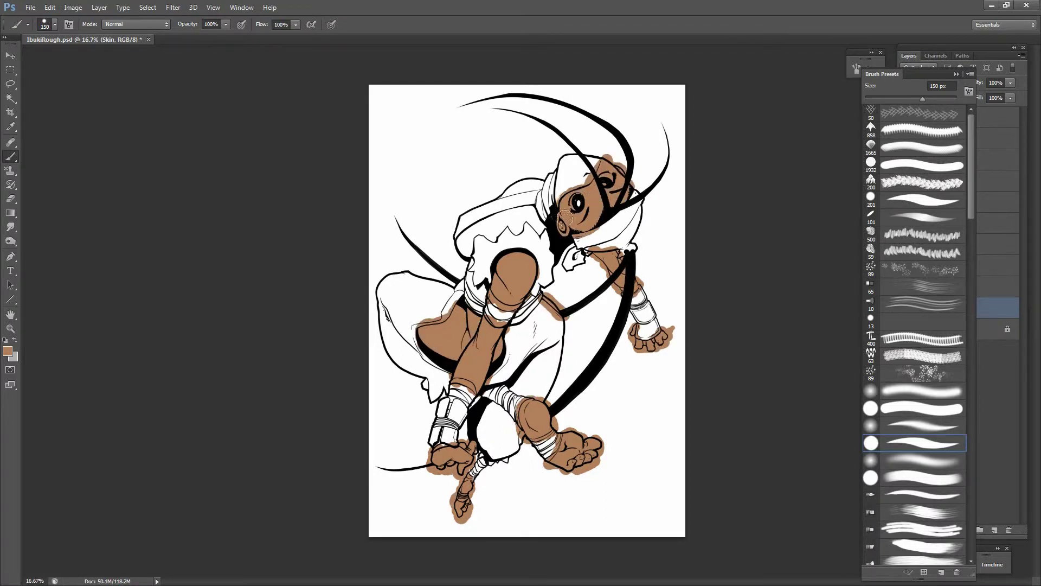
# Select the Wraps layer and set the foreground colour to a light grey
pyautogui.moveTo(921, 77); pyautogui.dragTo(813, 56)
pyautogui.click(973, 286)
pyautogui.press('i')
pyautogui.press('x')
pyautogui.click(8, 351)
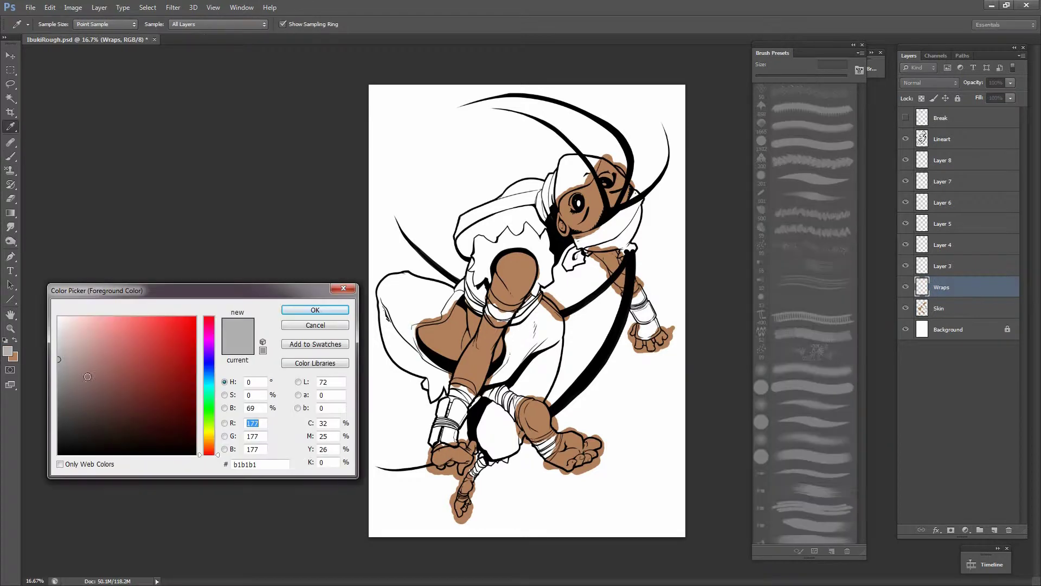
pyautogui.click(69, 355)
pyautogui.click(315, 309)
# Paint light grey wraps on the arms, legs, ankle and foot
pyautogui.press('b')
pyautogui.moveTo(467, 282); pyautogui.dragTo(521, 320)
pyautogui.moveTo(515, 284); pyautogui.dragTo(545, 325)
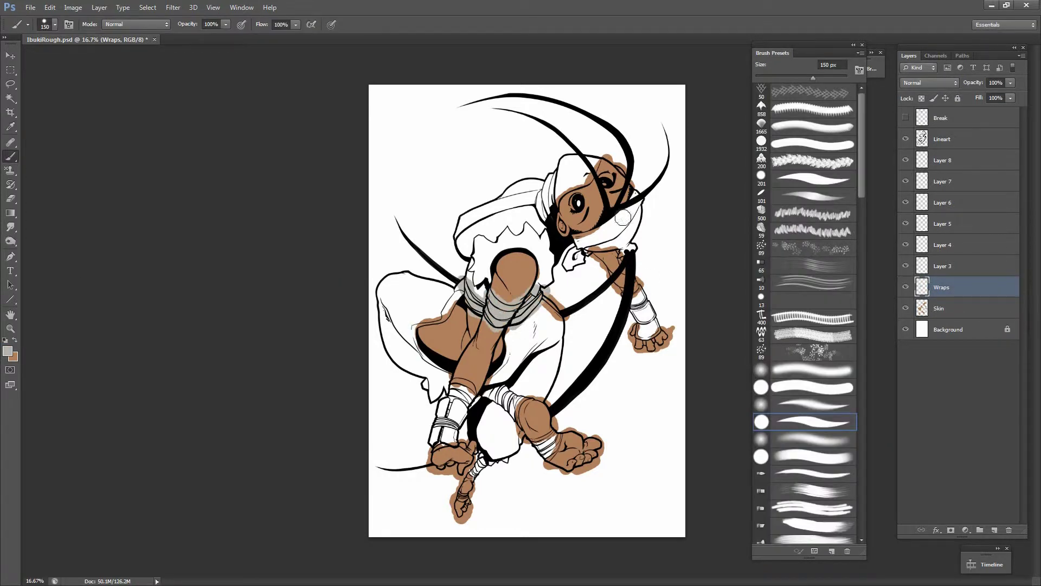
pyautogui.moveTo(488, 396); pyautogui.dragTo(559, 458)
pyautogui.moveTo(477, 461); pyautogui.dragTo(472, 486)
pyautogui.moveTo(444, 379); pyautogui.dragTo(477, 402)
pyautogui.moveTo(450, 391); pyautogui.dragTo(453, 447)
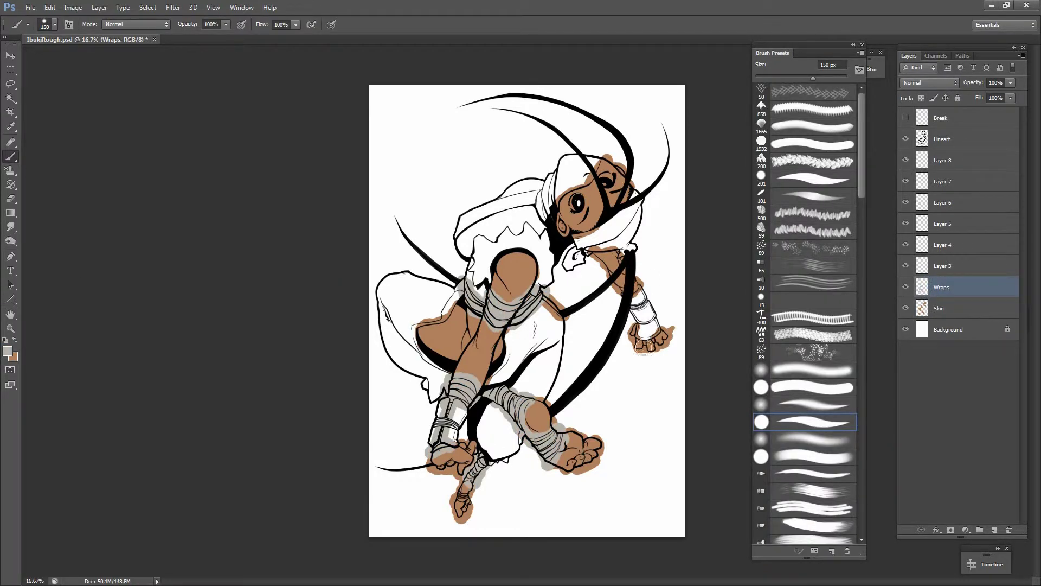
# Rename the layer above Wraps to 'Mask' and paint a black mask over the hair
pyautogui.click(994, 530)
pyautogui.doubleClick(941, 265)
pyautogui.write('Mask')
pyautogui.click(8, 351)
pyautogui.click(332, 322)
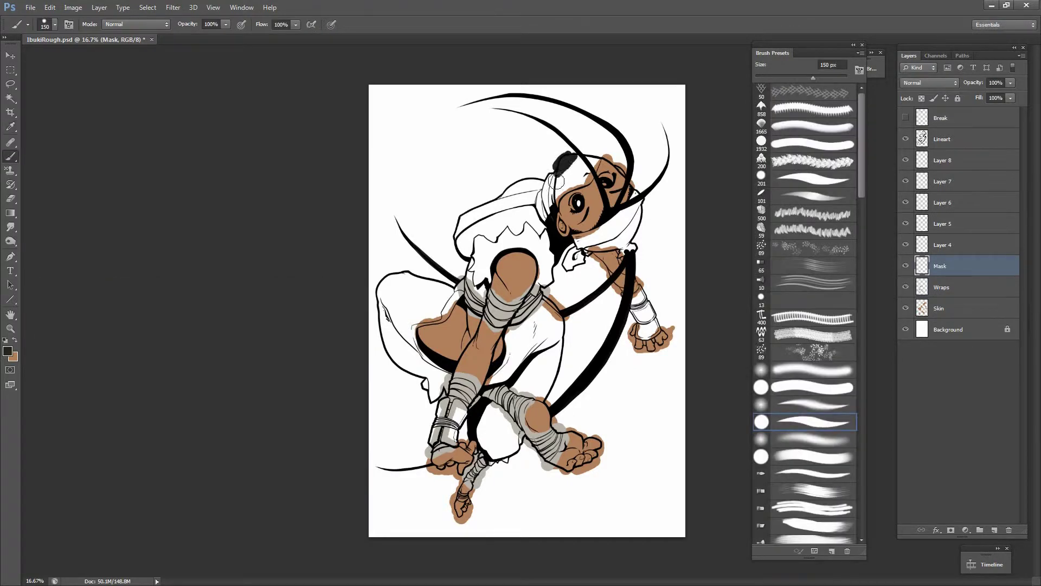
pyautogui.moveTo(592, 157); pyautogui.dragTo(538, 206)
# Rename the next layer 'Gi' and paint khaki over the shirt, hood, arm and pants
pyautogui.click(994, 529)
pyautogui.doubleClick(941, 245)
pyautogui.write('Gi')
pyautogui.click(8, 351)
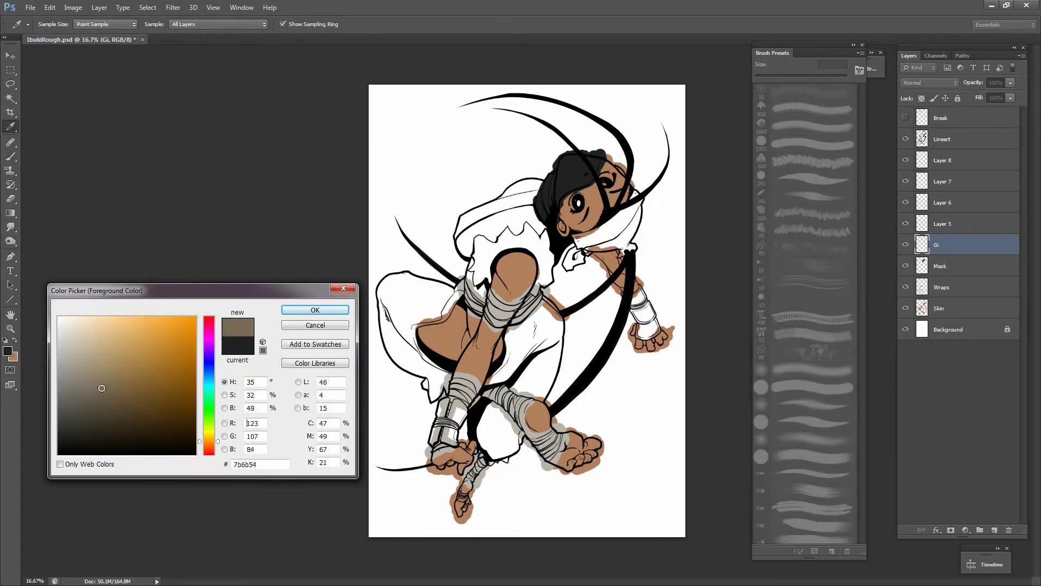
pyautogui.click(98, 378)
pyautogui.click(316, 309)
pyautogui.press('b')
pyautogui.moveTo(483, 255)
pyautogui.mouseDown()
pyautogui.moveTo(499, 206)
pyautogui.moveTo(537, 228)
pyautogui.moveTo(638, 205)
pyautogui.moveTo(648, 315)
pyautogui.mouseUp()
pyautogui.press(']')
pyautogui.press(']')
pyautogui.press(']')
pyautogui.moveTo(456, 282); pyautogui.dragTo(423, 380)
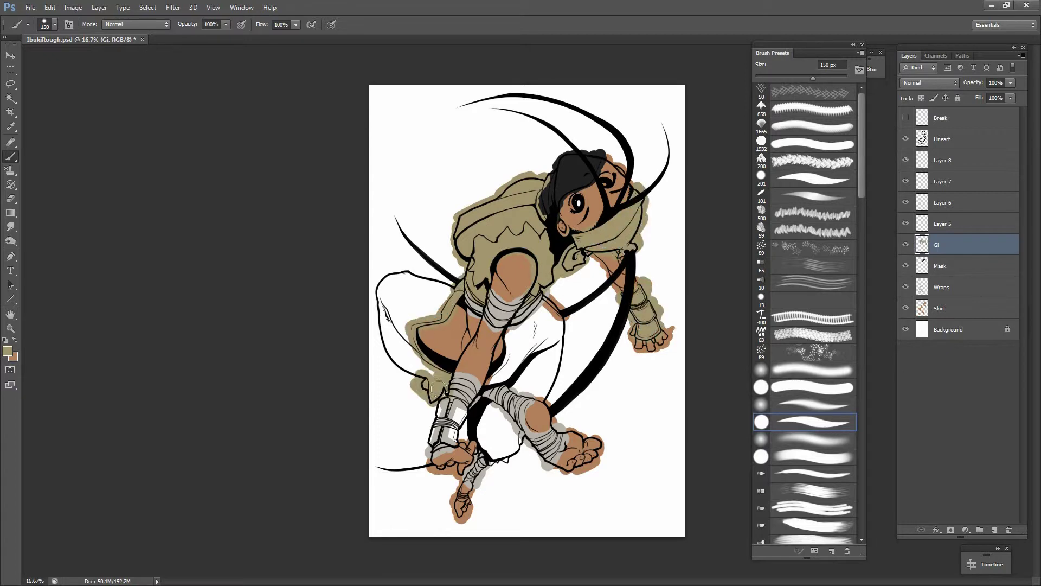
pyautogui.moveTo(379, 282)
pyautogui.mouseDown()
pyautogui.moveTo(440, 287)
pyautogui.moveTo(537, 368)
pyautogui.moveTo(445, 429)
pyautogui.mouseUp()
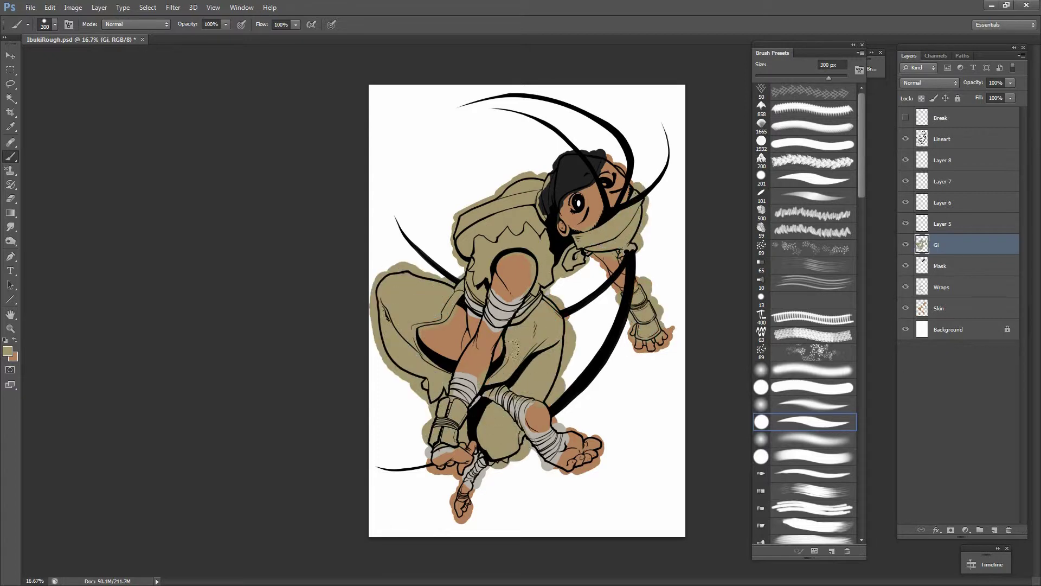
# Rename Layer 5 to 'EyeWhite' and paint white into the eyes
pyautogui.click(951, 229)
pyautogui.press('e')
pyautogui.press('b')
pyautogui.doubleClick(943, 224)
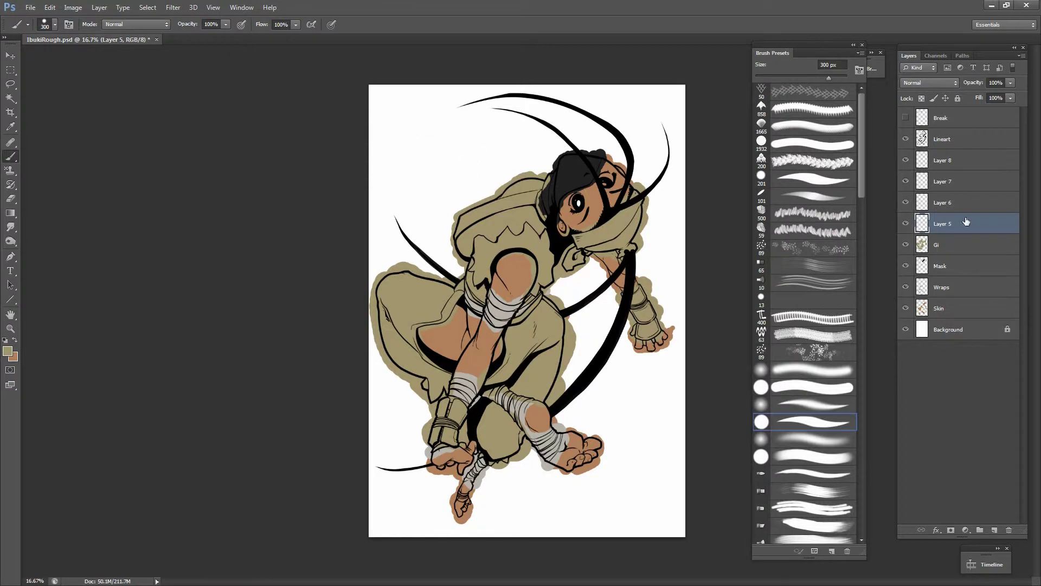
pyautogui.write('EyeWhite')
pyautogui.click(8, 351)
pyautogui.click(296, 317)
pyautogui.moveTo(597, 179); pyautogui.dragTo(607, 182)
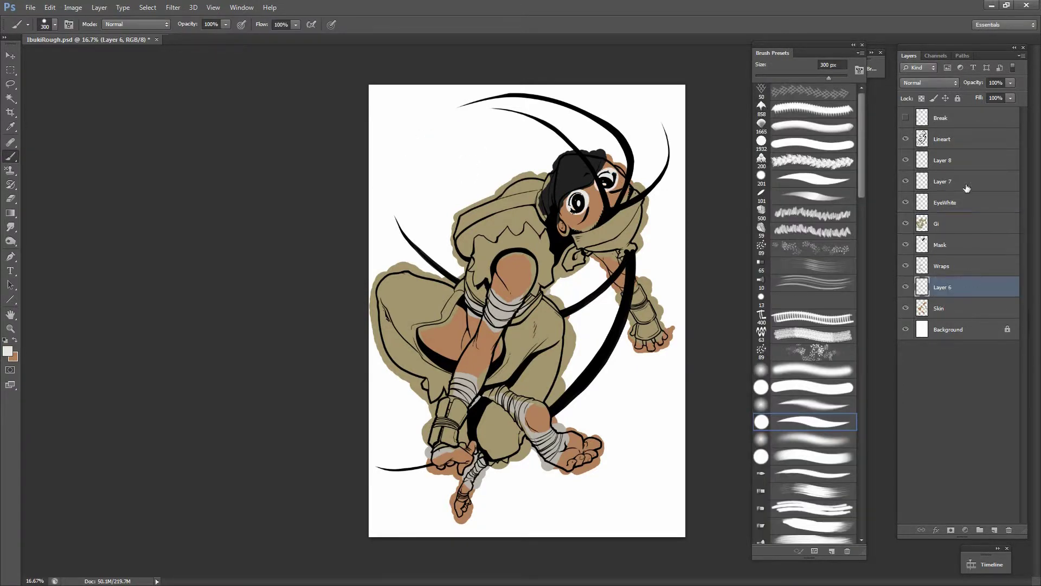
# Hide Wraps and the other colour layers, select Layer 6, and pick a lighter tan
pyautogui.click(905, 287)
pyautogui.click(943, 308)
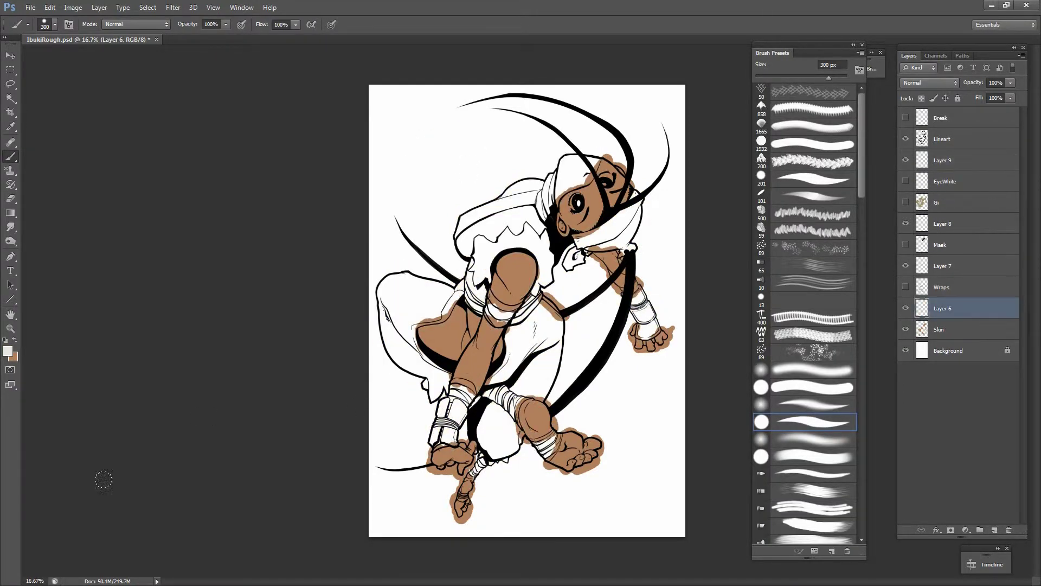
pyautogui.press('i')
pyautogui.click(8, 351)
pyautogui.click(94, 331)
pyautogui.click(314, 311)
pyautogui.press('b')
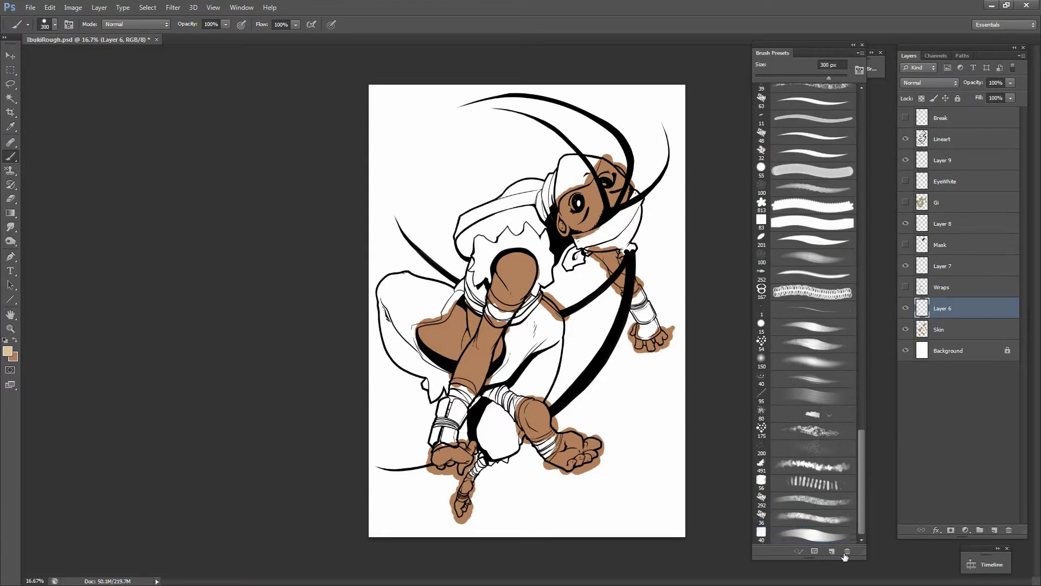
# Brush tan highlights on the knee, hands, foot, thigh, shin and face
pyautogui.moveTo(548, 425)
pyautogui.mouseDown()
pyautogui.moveTo(531, 406)
pyautogui.moveTo(550, 431)
pyautogui.mouseUp()
pyautogui.moveTo(595, 459); pyautogui.dragTo(564, 461)
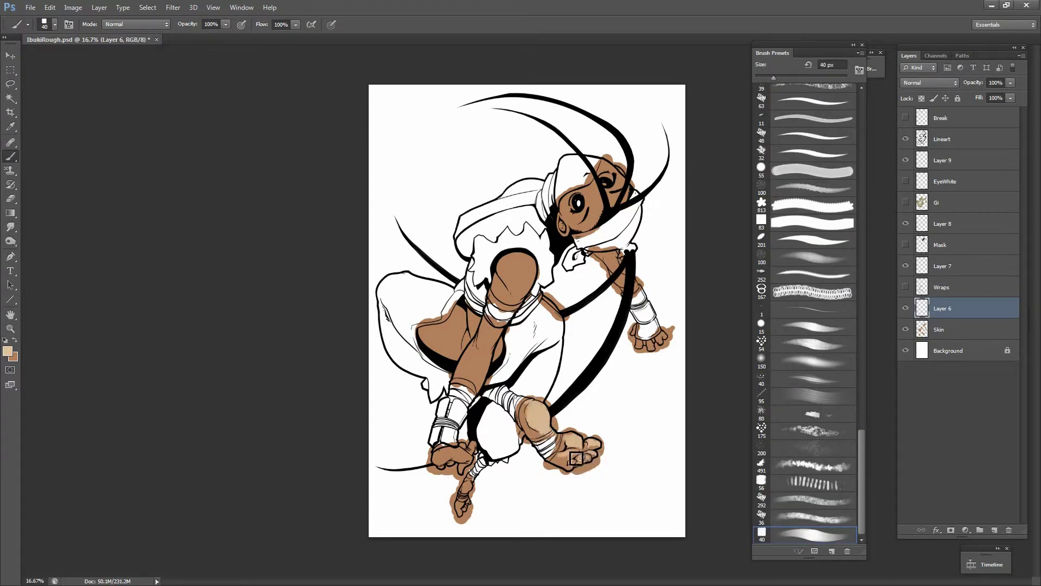
pyautogui.moveTo(480, 451); pyautogui.dragTo(464, 512)
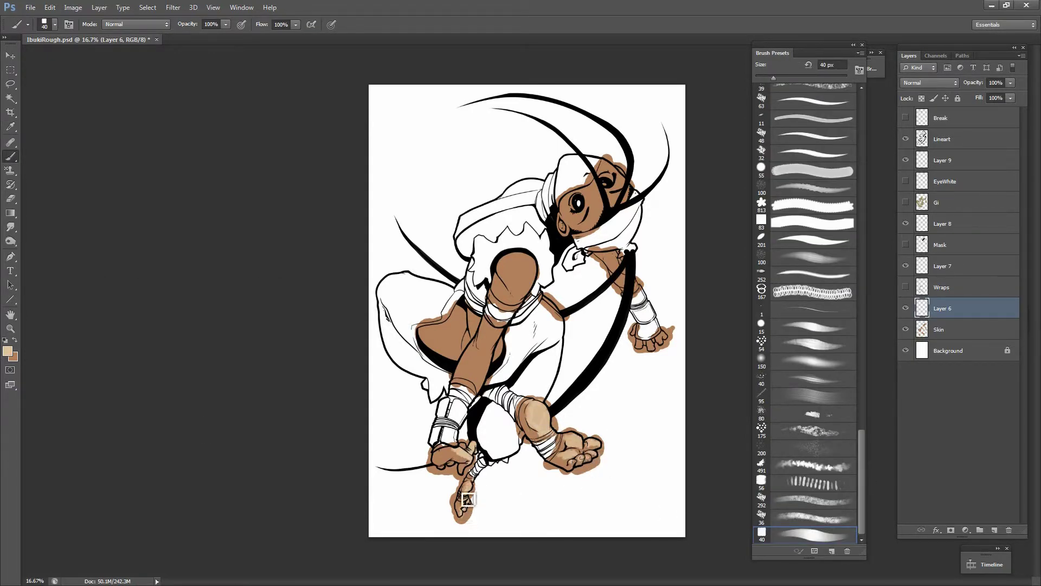
pyautogui.press(']')
pyautogui.press(']')
pyautogui.press(']')
pyautogui.moveTo(466, 325)
pyautogui.mouseDown()
pyautogui.moveTo(433, 333)
pyautogui.moveTo(467, 347)
pyautogui.mouseUp()
pyautogui.moveTo(515, 262); pyautogui.dragTo(464, 382)
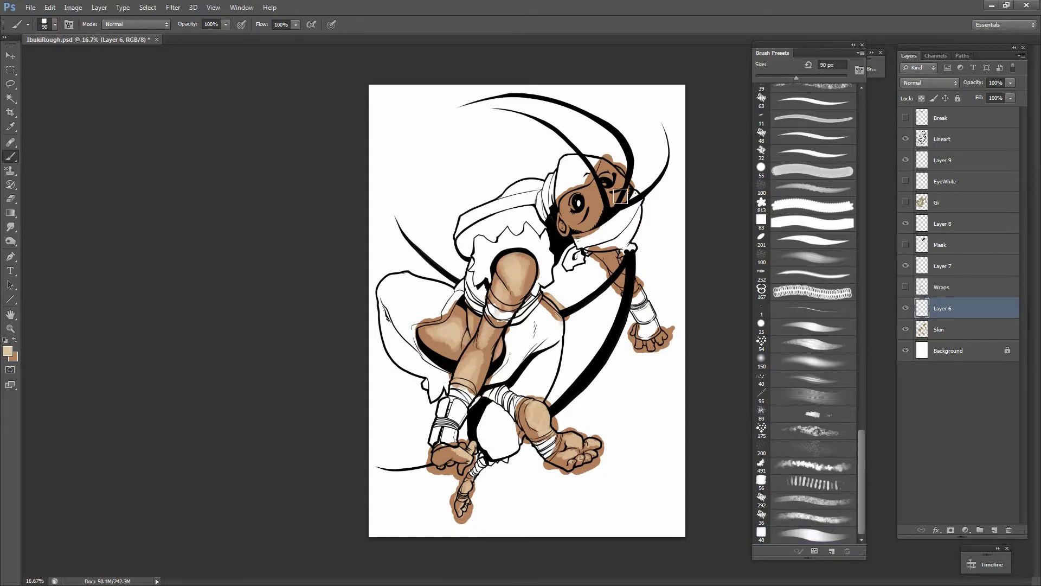
pyautogui.moveTo(618, 163)
pyautogui.mouseDown()
pyautogui.moveTo(588, 228)
pyautogui.moveTo(609, 216)
pyautogui.mouseUp()
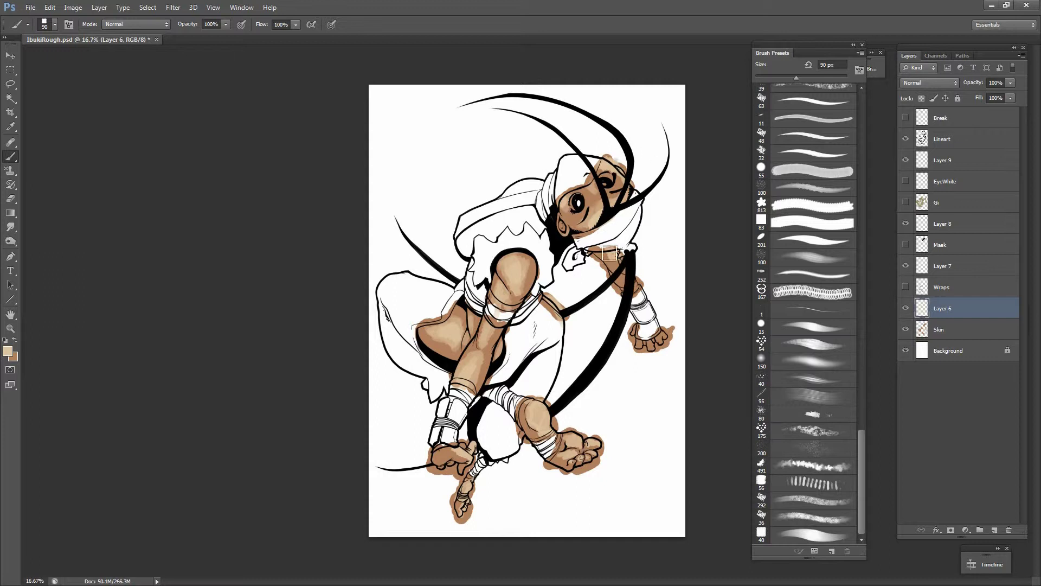
pyautogui.moveTo(672, 331); pyautogui.dragTo(642, 366)
pyautogui.moveTo(635, 325); pyautogui.dragTo(621, 366)
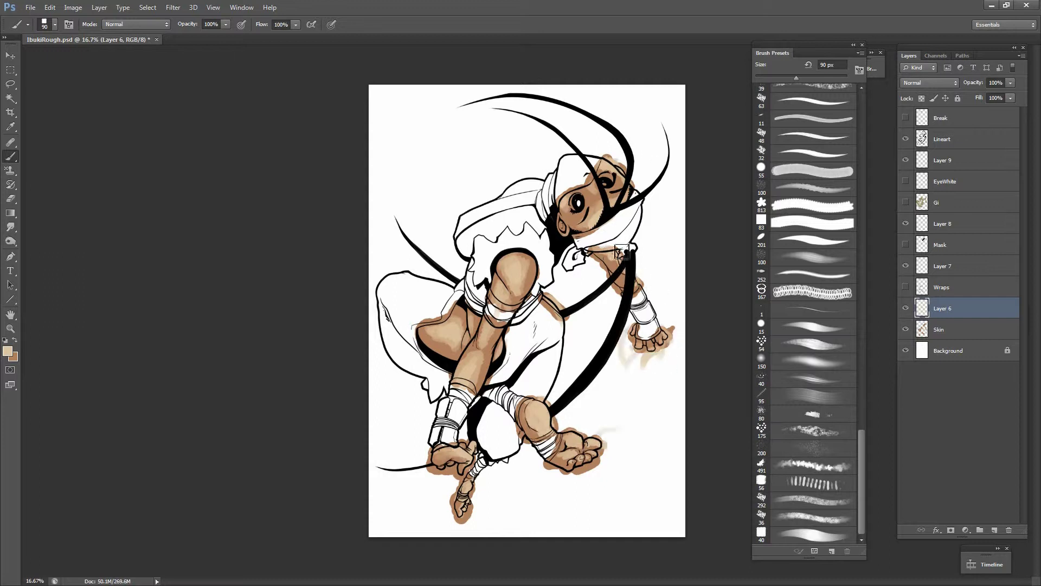
pyautogui.moveTo(513, 265)
pyautogui.mouseDown()
pyautogui.moveTo(488, 334)
pyautogui.moveTo(467, 320)
pyautogui.mouseUp()
pyautogui.press('r')
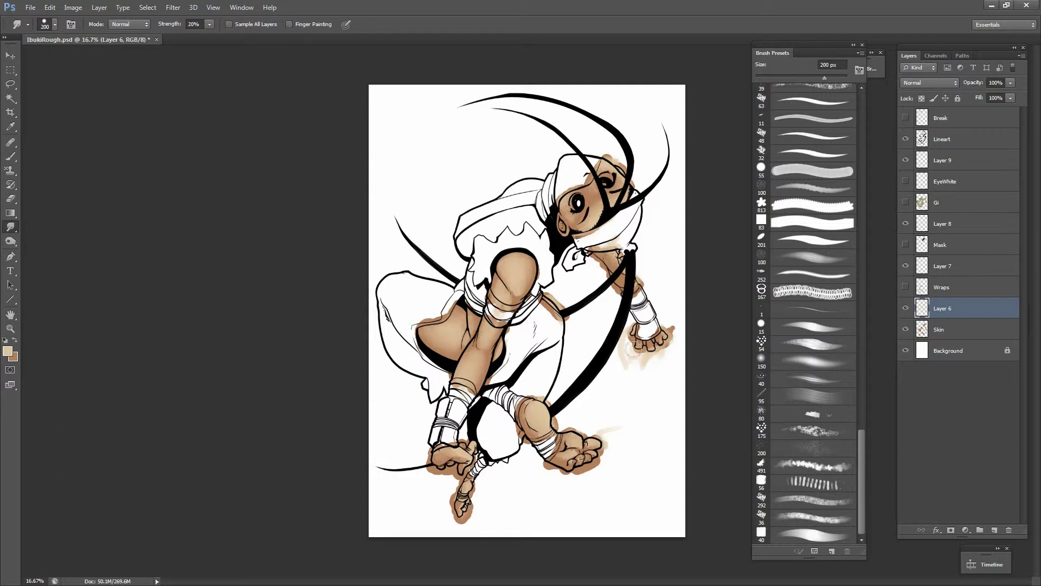
# Smudge-blend the knee highlight, setting the brush to 35 px
pyautogui.moveTo(510, 287); pyautogui.dragTo(507, 261)
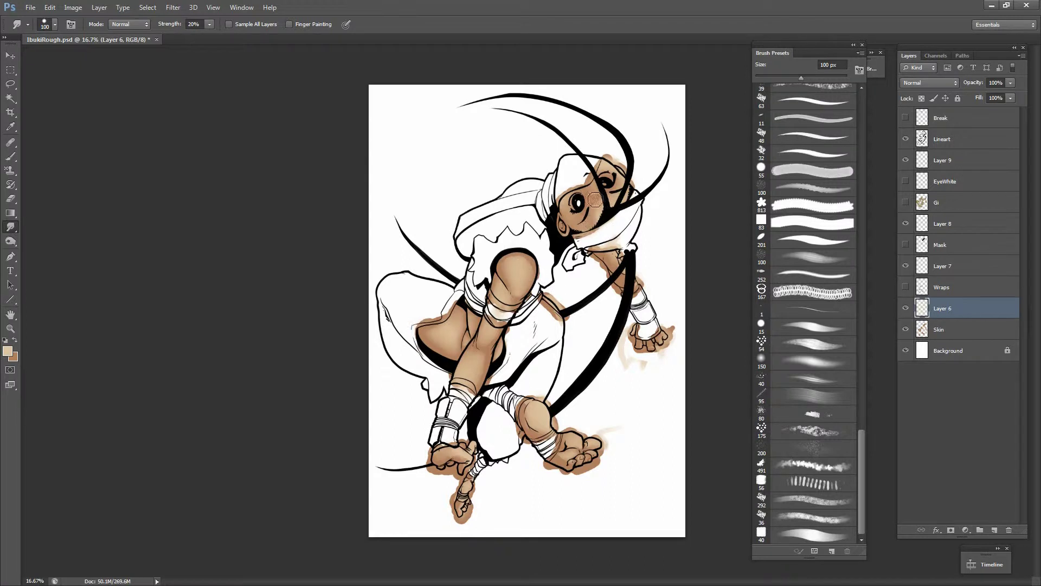
pyautogui.press('b')
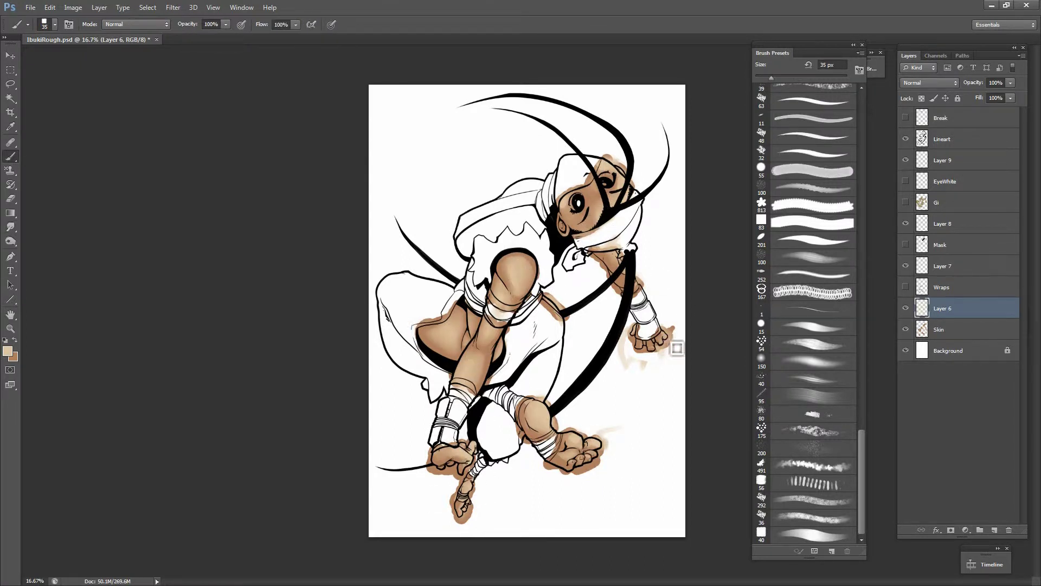
pyautogui.press('[')
pyautogui.press('[')
pyautogui.press('[')
pyautogui.press('r')
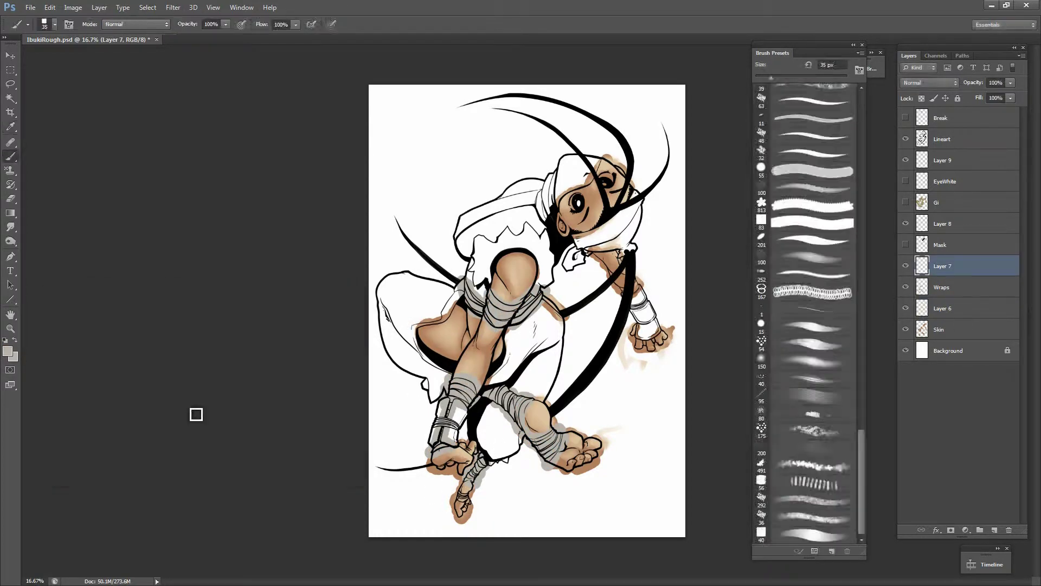
# Shade the grey wraps on the shin and lower ankle at 70 then 40 px
pyautogui.press(']')
pyautogui.press(']')
pyautogui.press(']')
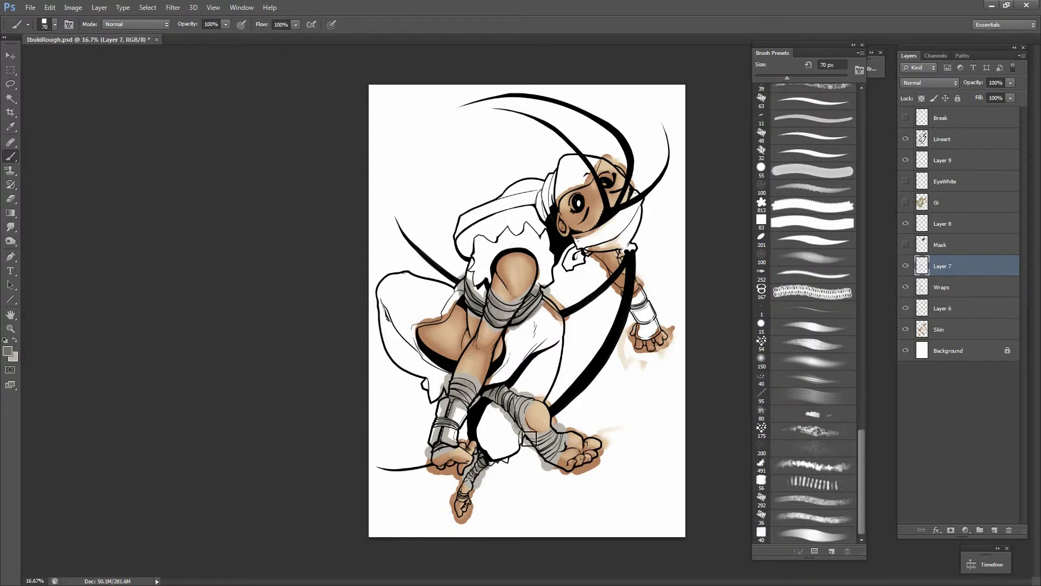
pyautogui.moveTo(542, 452); pyautogui.dragTo(458, 403)
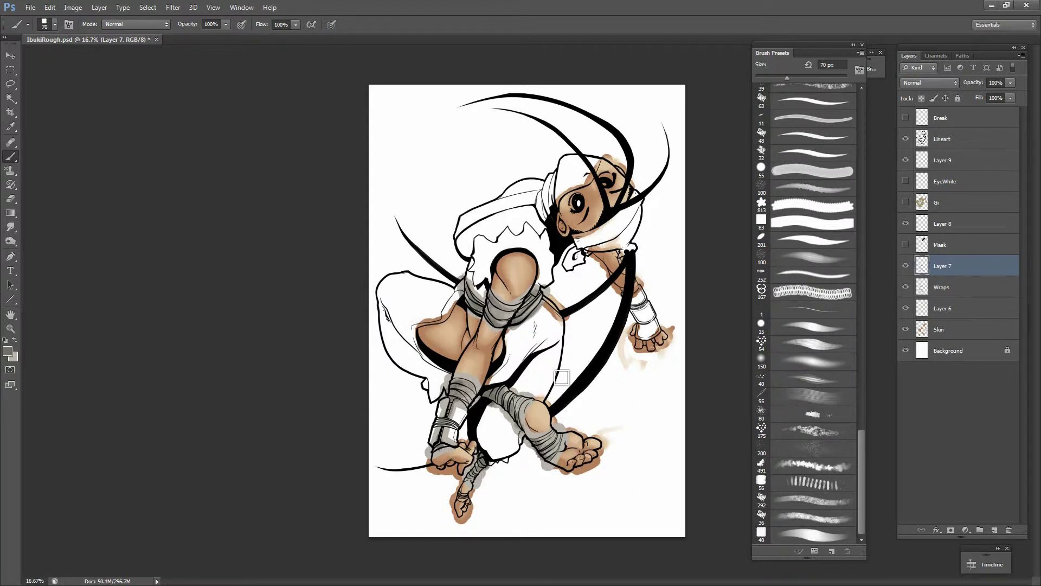
pyautogui.hotkey('shift', '.')
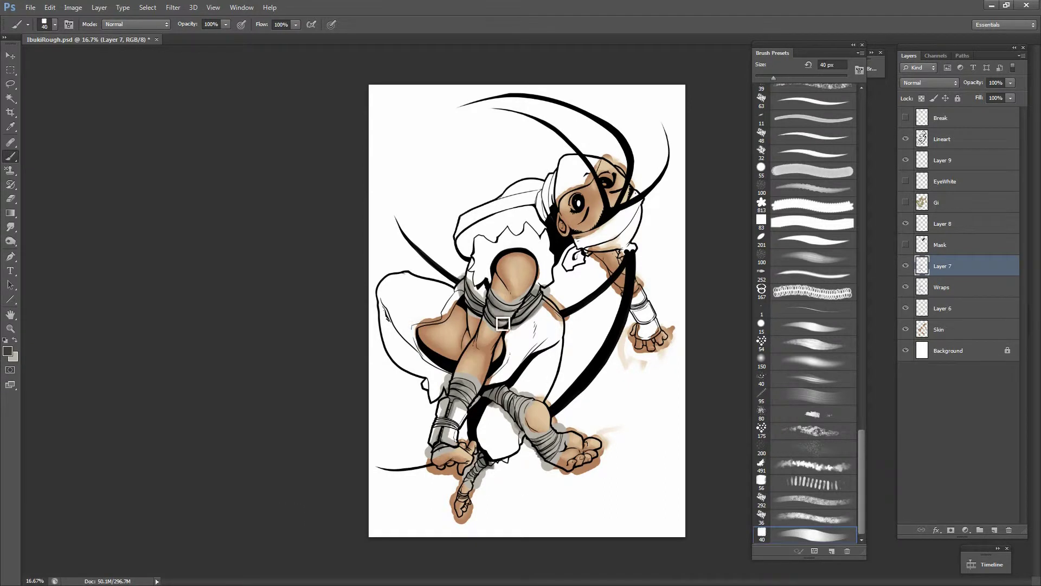
pyautogui.moveTo(488, 461); pyautogui.dragTo(473, 496)
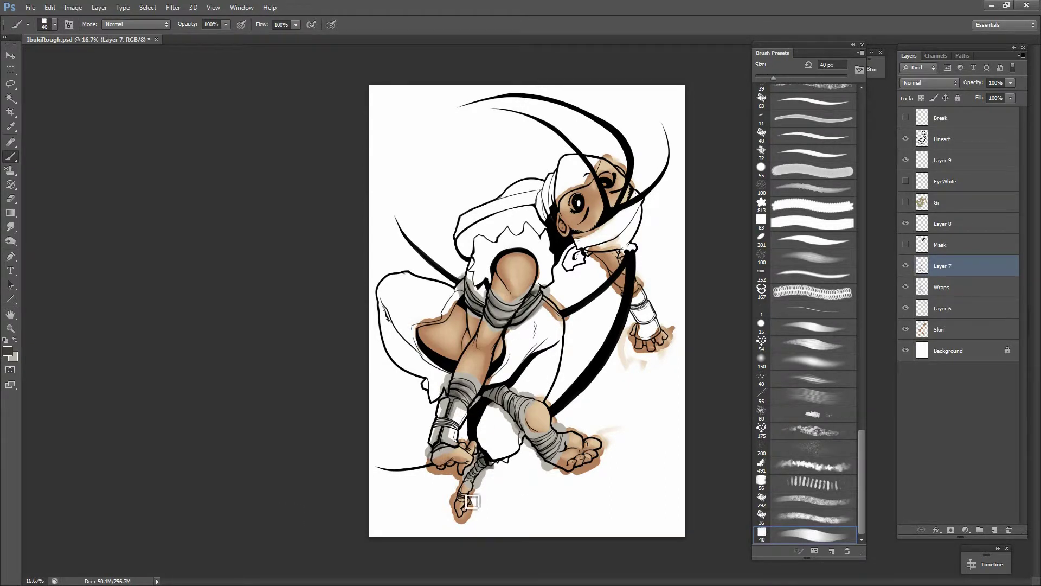
pyautogui.press('x')
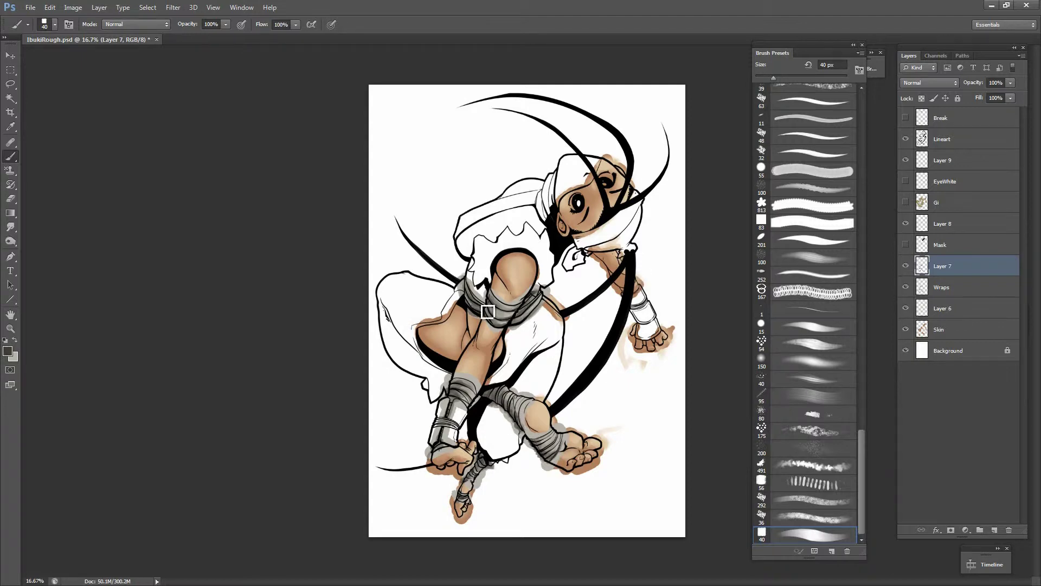
# Show and select the Mask layer, pick near-black #222222, and darken the hair beside the face
pyautogui.click(905, 245)
pyautogui.click(944, 244)
pyautogui.click(8, 351)
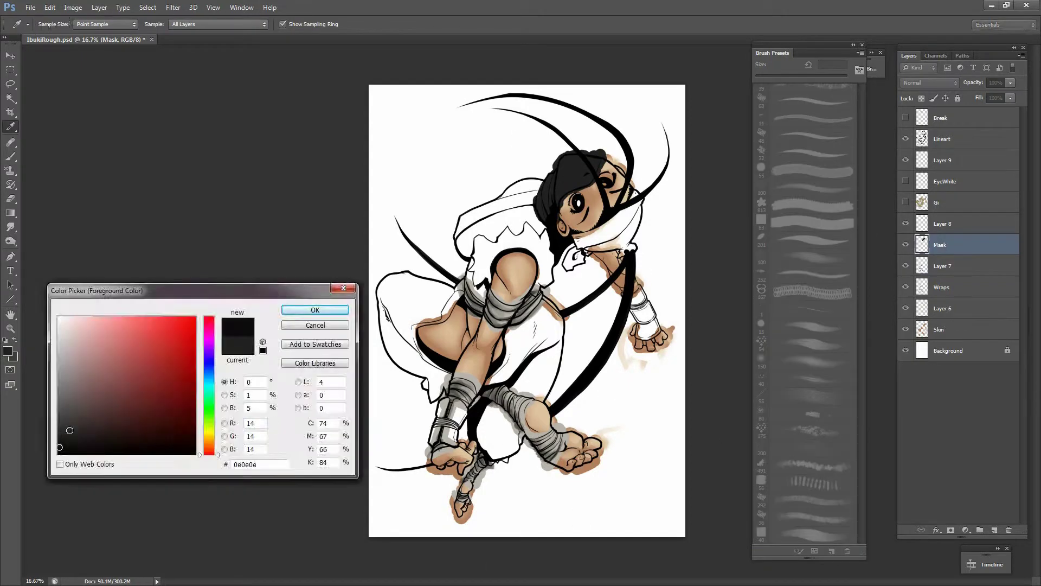
pyautogui.click(296, 309)
pyautogui.hotkey('ctrl', '+')
pyautogui.hotkey('ctrl', '+')
pyautogui.moveTo(429, 285); pyautogui.dragTo(425, 329)
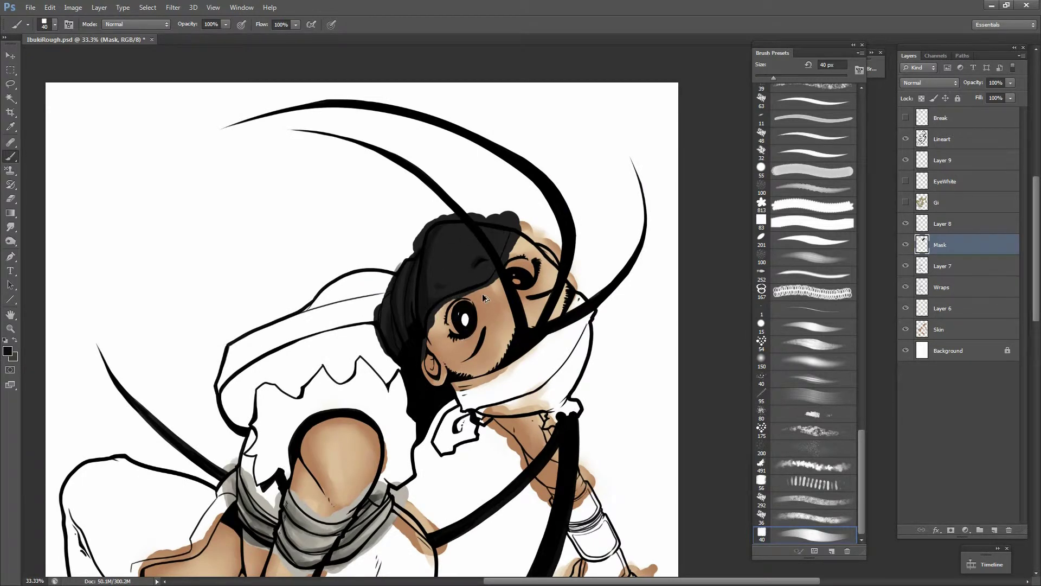
pyautogui.press(']')
pyautogui.press(']')
pyautogui.press(']')
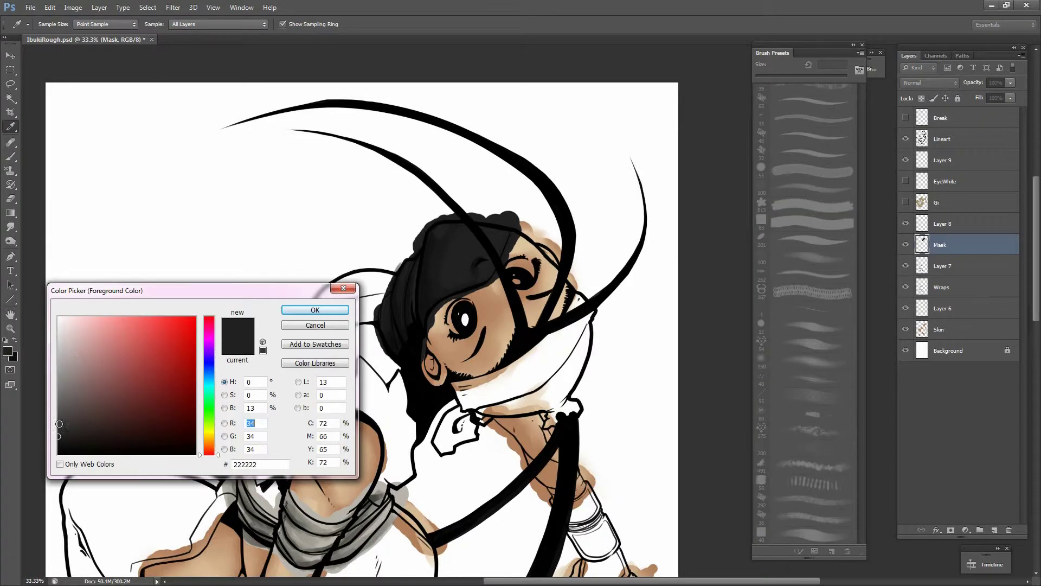
pyautogui.press('Escape')
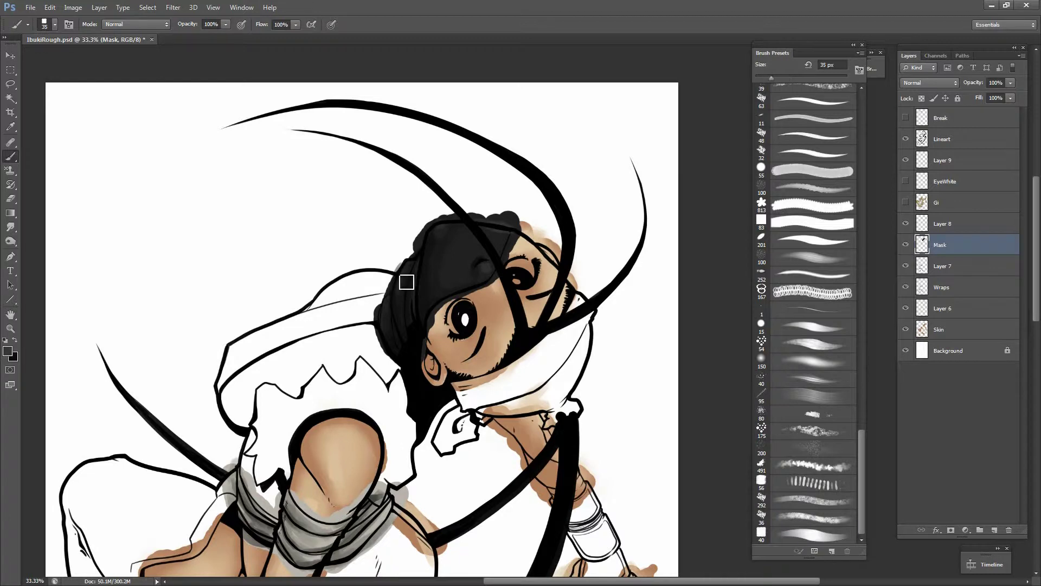
# Add Layer 8 above a visible Gi and paint dark tan shading on the sleeve and pants at 80 px
pyautogui.moveTo(942, 223); pyautogui.dragTo(942, 198)
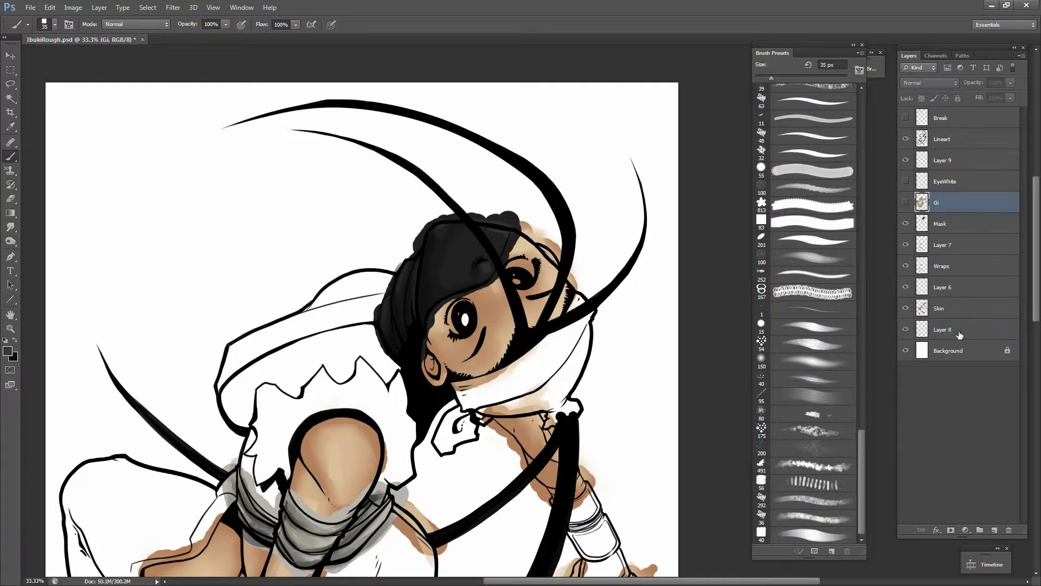
pyautogui.click(905, 224)
pyautogui.hotkey('ctrl', '0')
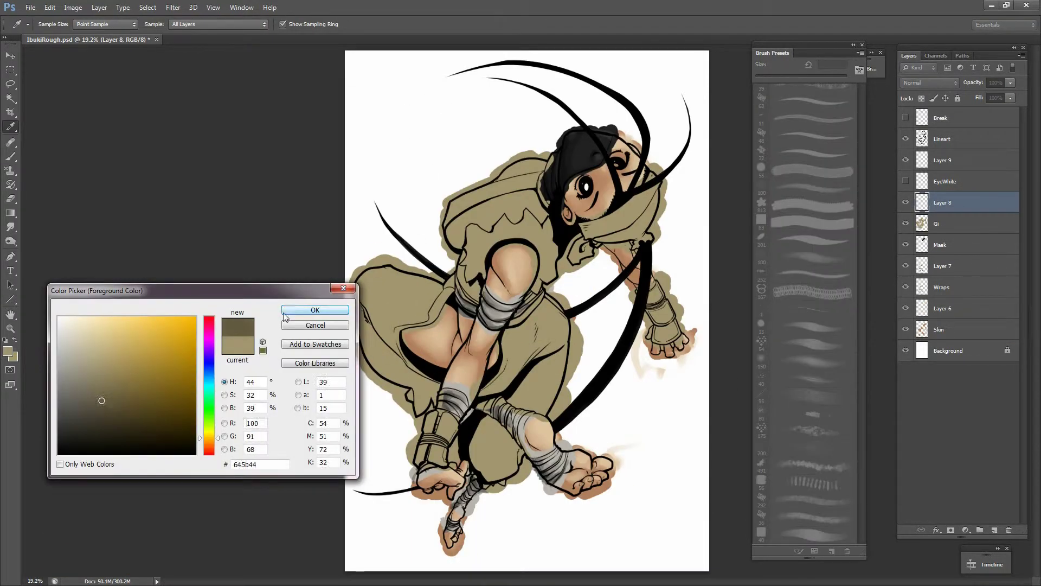
pyautogui.press('Return')
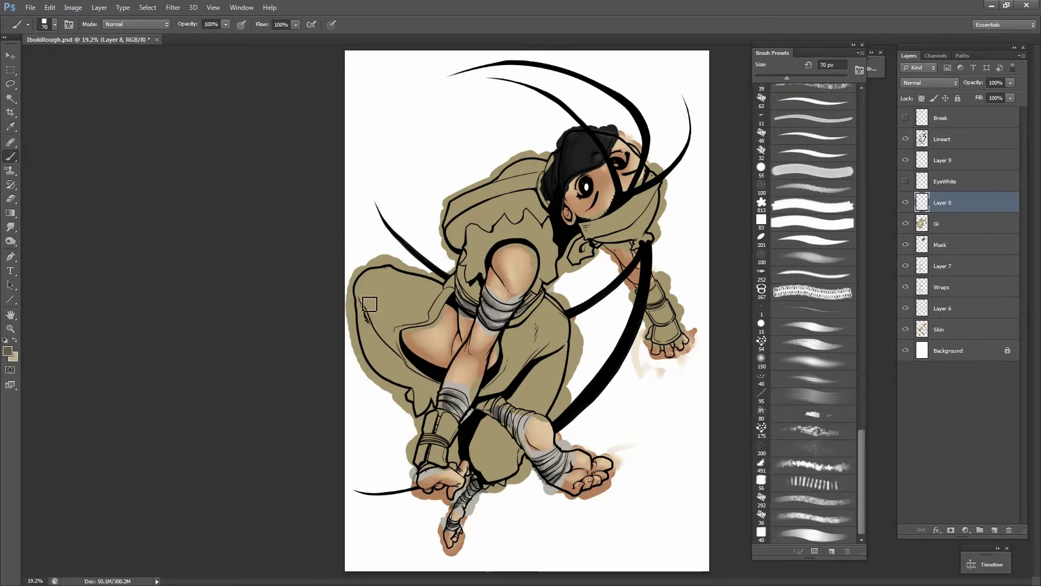
pyautogui.press(']')
pyautogui.press(']')
pyautogui.press(']')
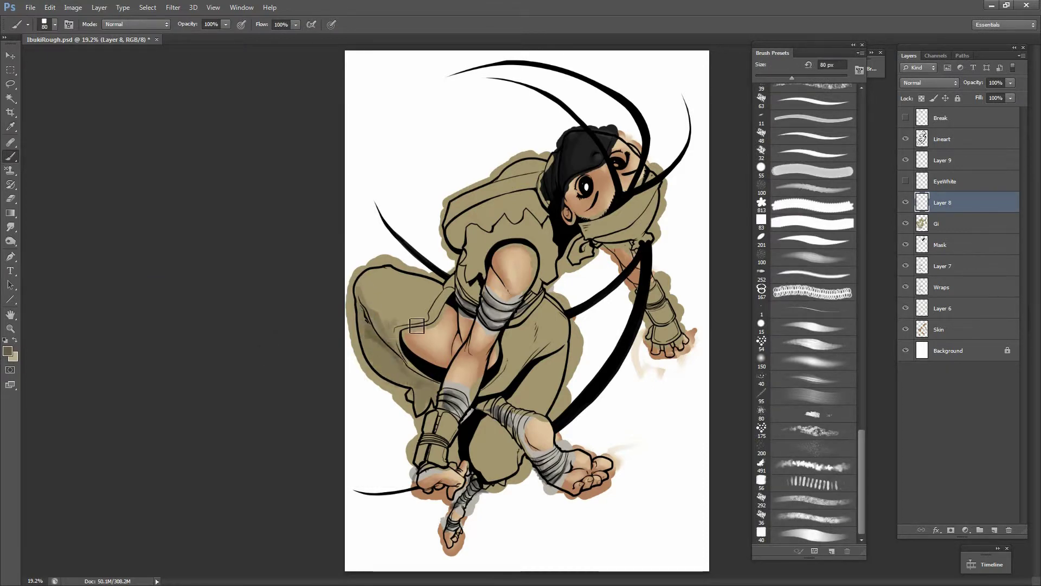
pyautogui.moveTo(477, 287); pyautogui.dragTo(502, 179)
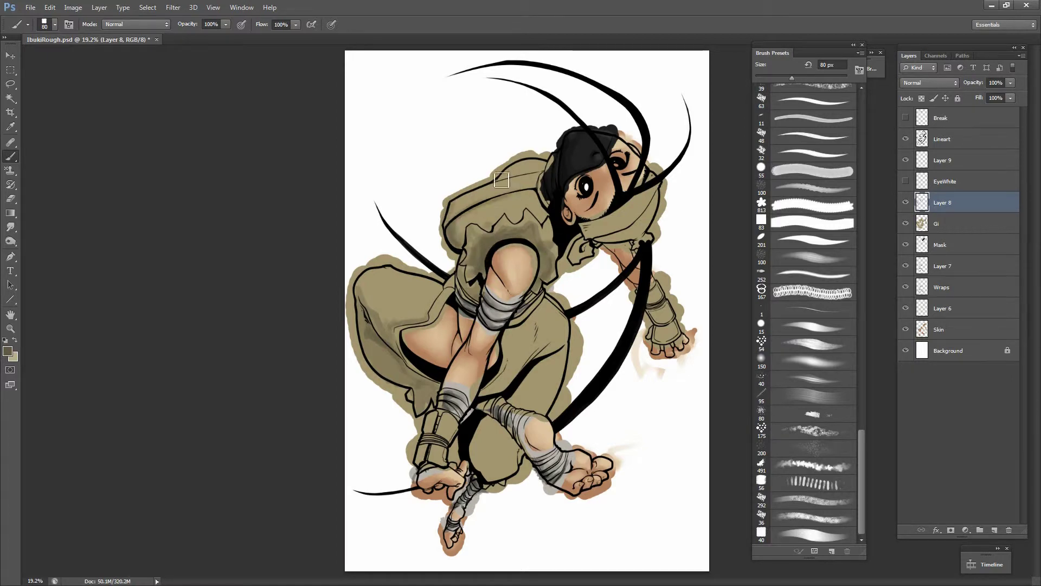
pyautogui.moveTo(488, 385)
pyautogui.mouseDown()
pyautogui.moveTo(542, 347)
pyautogui.moveTo(488, 490)
pyautogui.mouseUp()
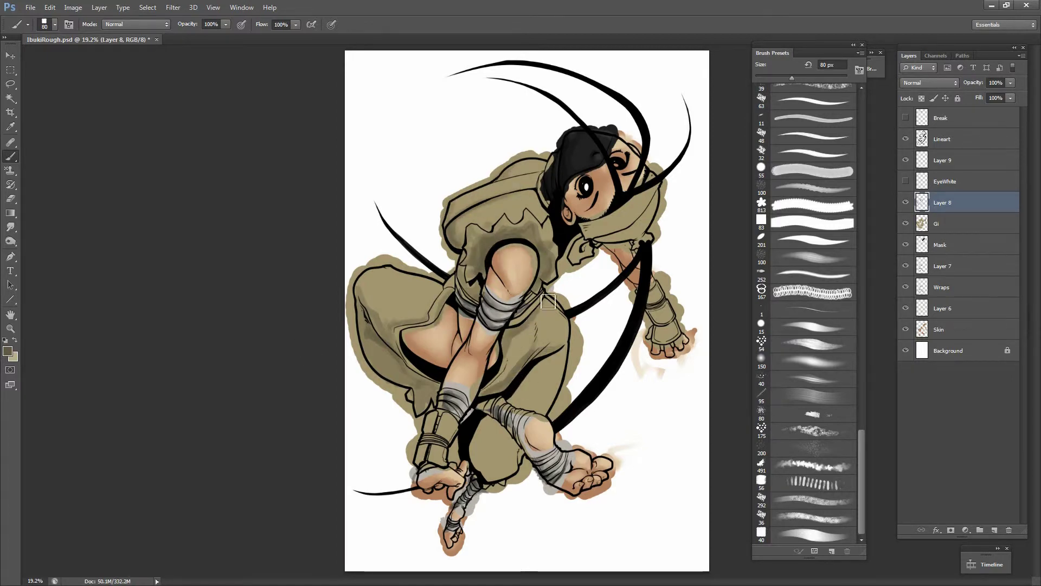
pyautogui.moveTo(476, 456); pyautogui.dragTo(512, 471)
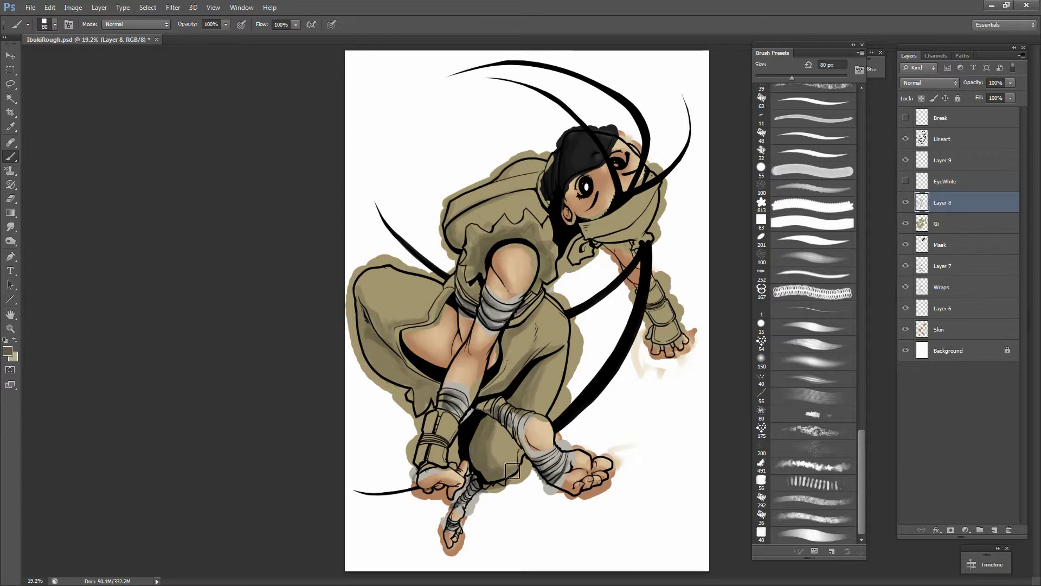
# Shade the wrist and forearm wraps and collar, then brush khaki over the hood at 200 px
pyautogui.moveTo(425, 459); pyautogui.dragTo(450, 420)
pyautogui.moveTo(654, 293); pyautogui.dragTo(666, 339)
pyautogui.moveTo(623, 211)
pyautogui.mouseDown()
pyautogui.moveTo(580, 233)
pyautogui.moveTo(584, 255)
pyautogui.mouseUp()
pyautogui.moveTo(553, 200); pyautogui.dragTo(540, 217)
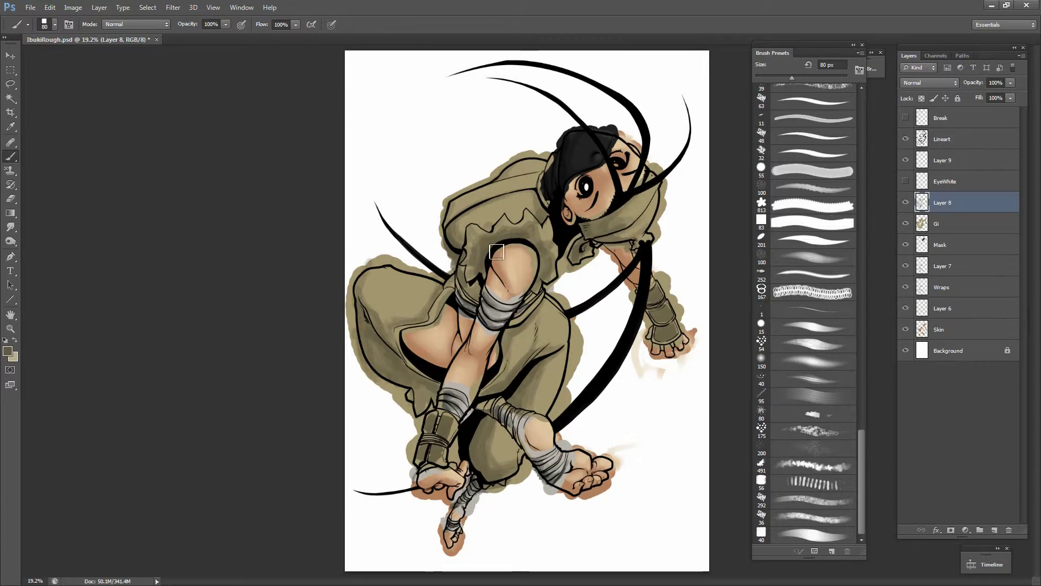
pyautogui.press(']')
pyautogui.press(']')
pyautogui.press(']')
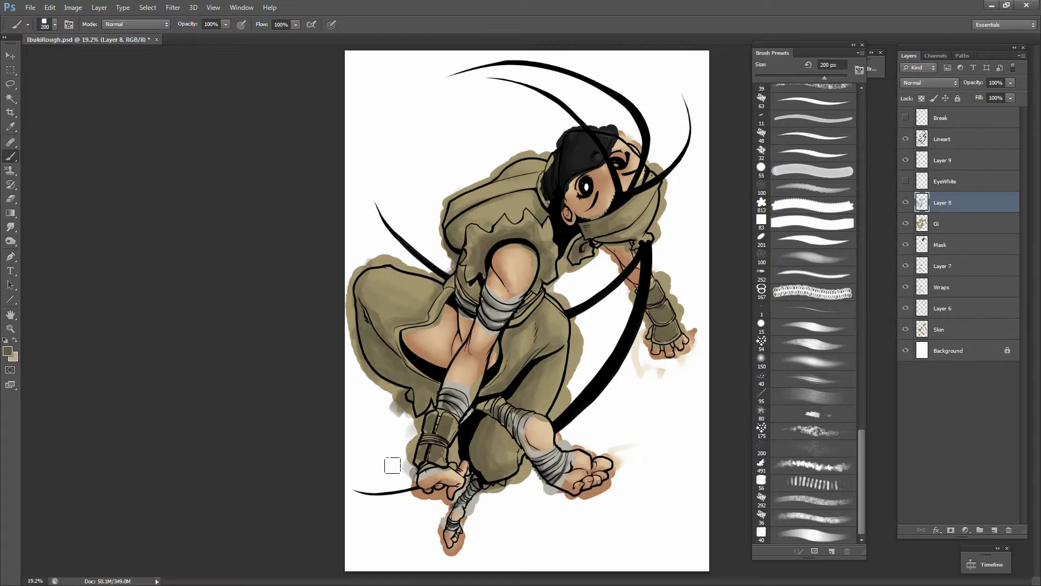
pyautogui.moveTo(544, 164); pyautogui.dragTo(504, 204)
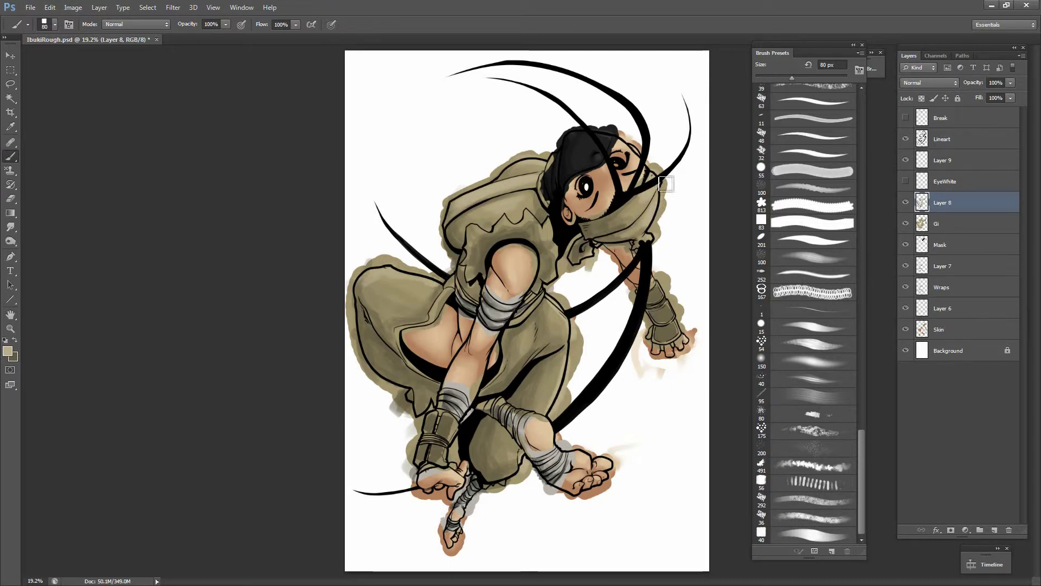
pyautogui.press('[')
pyautogui.press('[')
pyautogui.press('[')
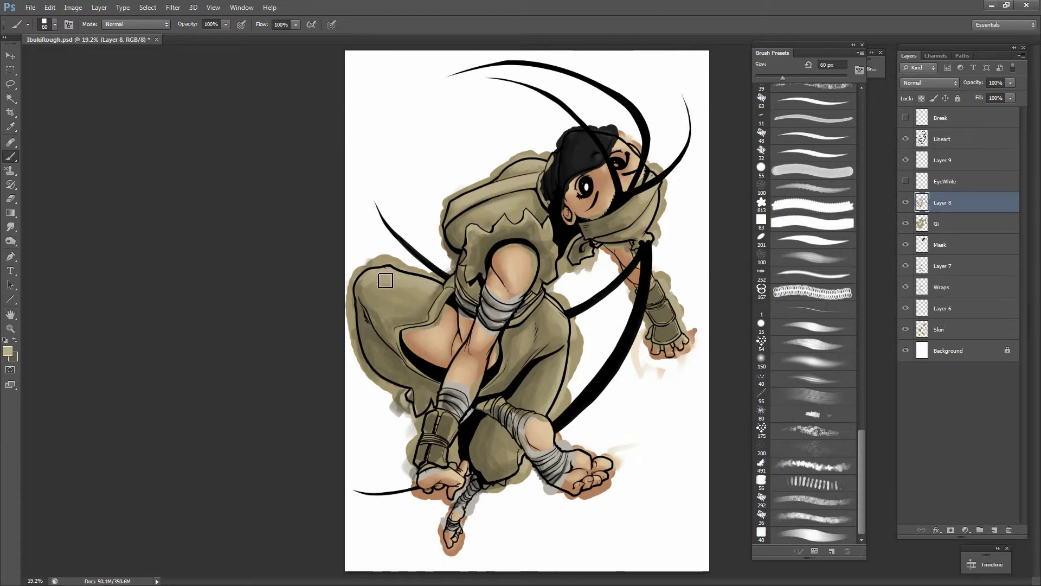
pyautogui.press('[')
pyautogui.press('[')
pyautogui.press('[')
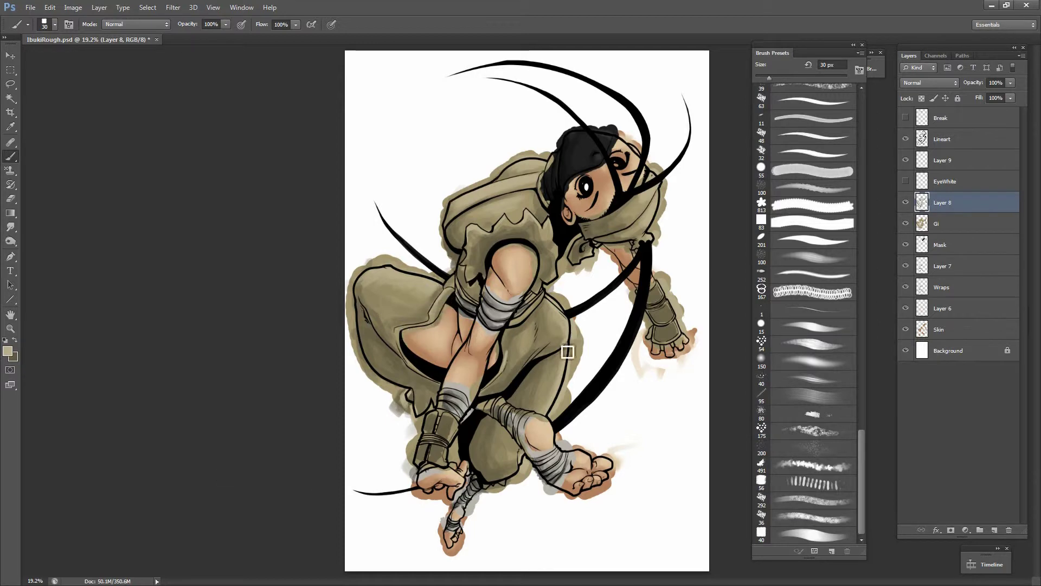
# Pick a lighter tan and brush 15 px highlights on the cloak
pyautogui.click(9, 354)
pyautogui.click(89, 336)
pyautogui.press('Return')
pyautogui.hotkey('ctrl', '+')
pyautogui.hotkey('ctrl', '+')
pyautogui.press('[')
pyautogui.press('[')
pyautogui.press('[')
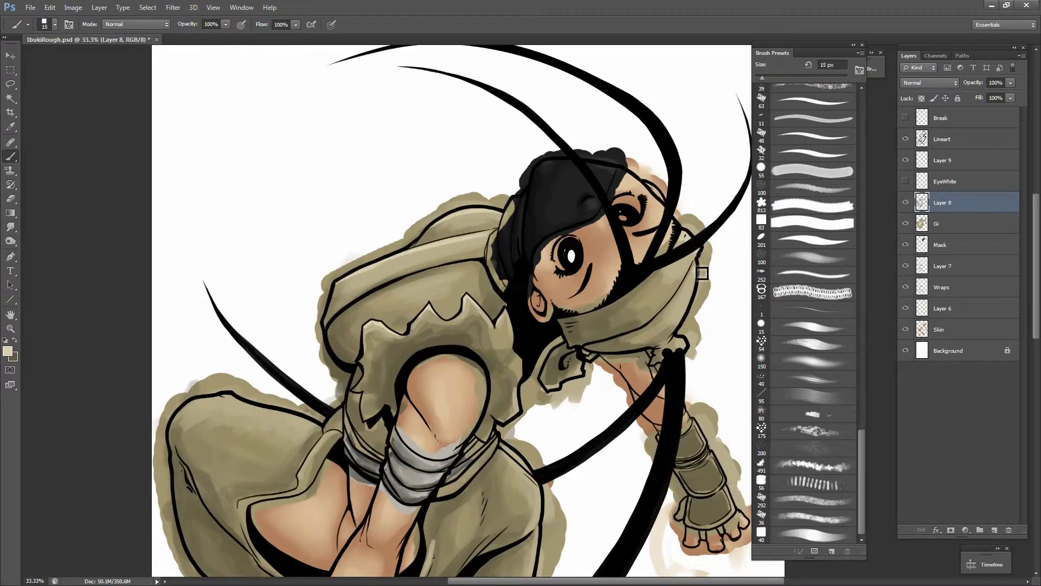
pyautogui.moveTo(441, 171); pyautogui.dragTo(640, 244)
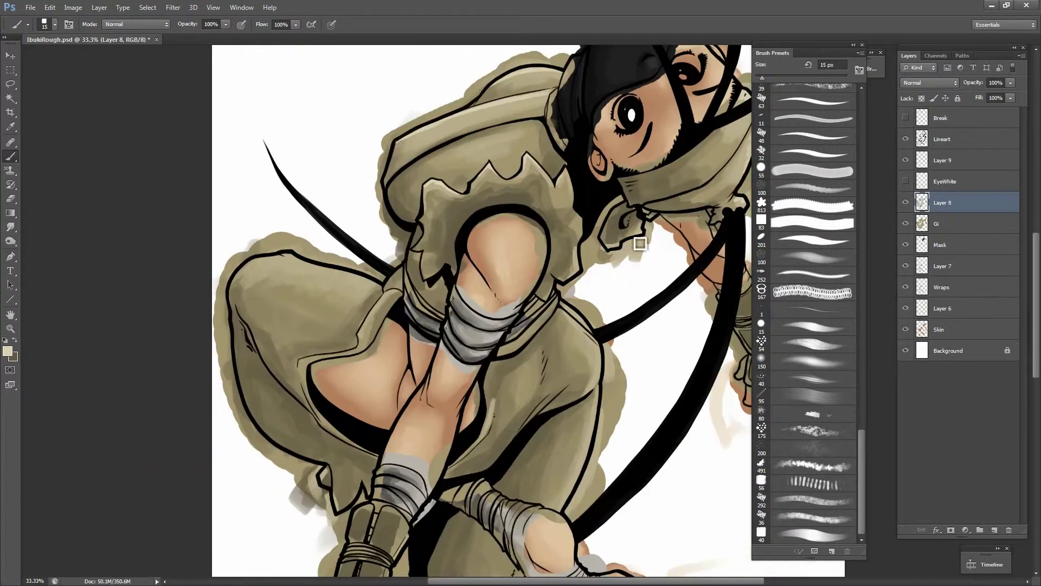
pyautogui.moveTo(574, 172); pyautogui.dragTo(577, 192)
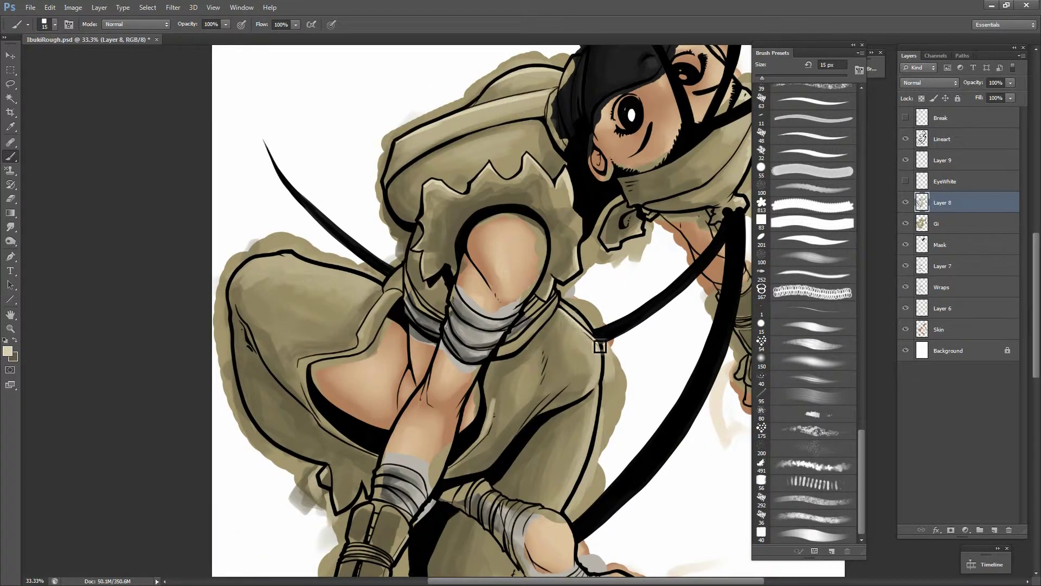
pyautogui.moveTo(495, 400); pyautogui.dragTo(481, 451)
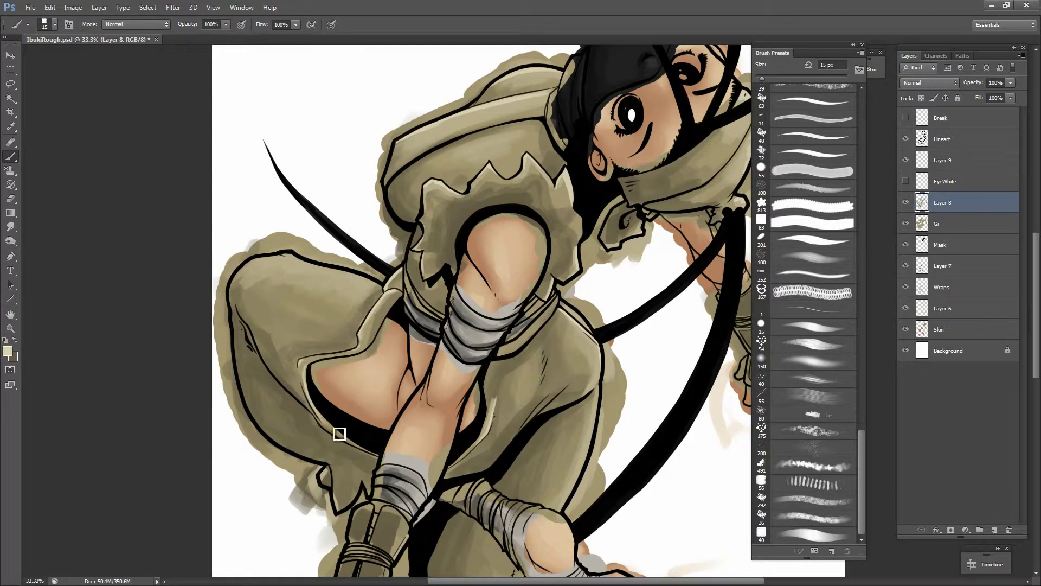
# Pick a dark olive and paint a 45 px shadow along the shoulder's armhole edge
pyautogui.scroll(-5, 337, 432)
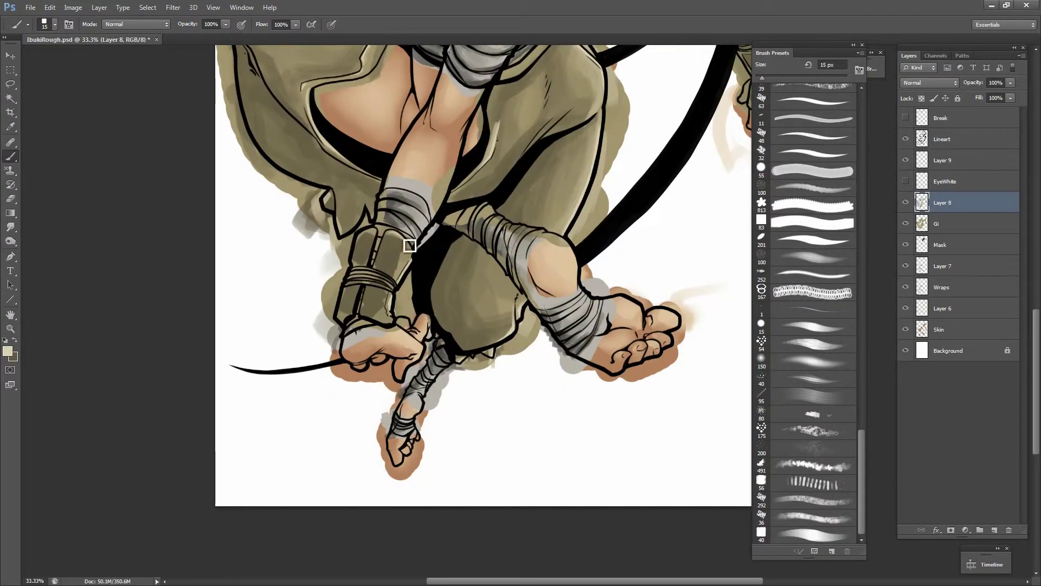
pyautogui.scroll(2, 372, 302)
pyautogui.hscroll(3, 372, 302)
pyautogui.hscroll(2, 461, 342)
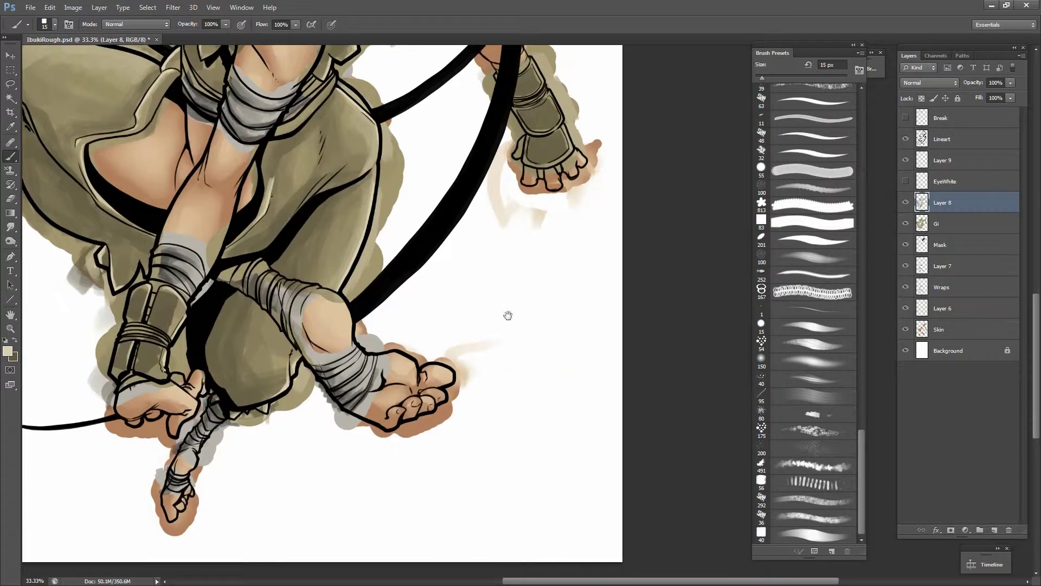
pyautogui.scroll(3, 507, 311)
pyautogui.scroll(2, 463, 186)
pyautogui.hscroll(-4, 467, 155)
pyautogui.scroll(1, 467, 155)
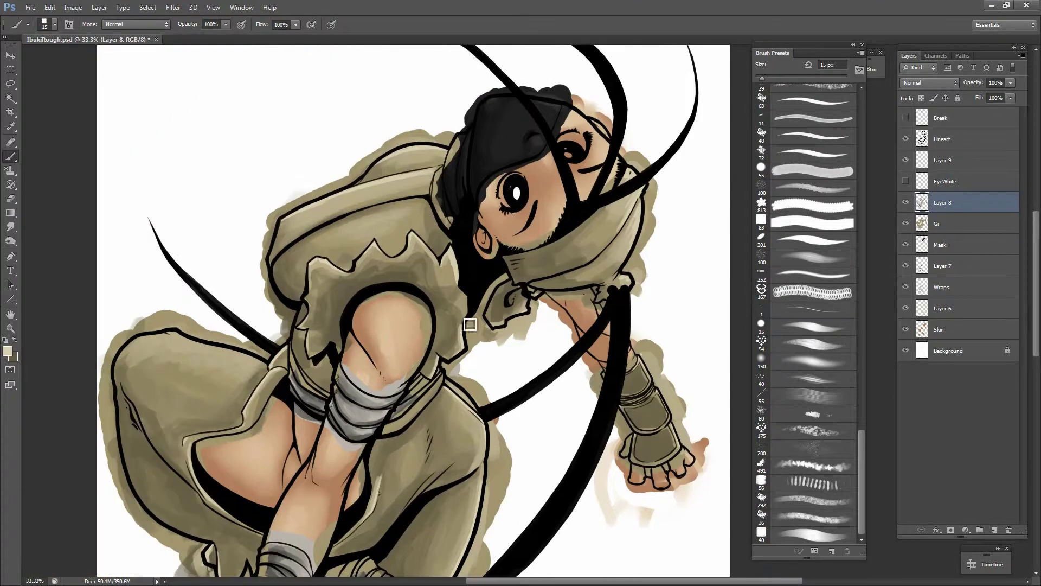
pyautogui.press(']')
pyautogui.press(']')
pyautogui.press(']')
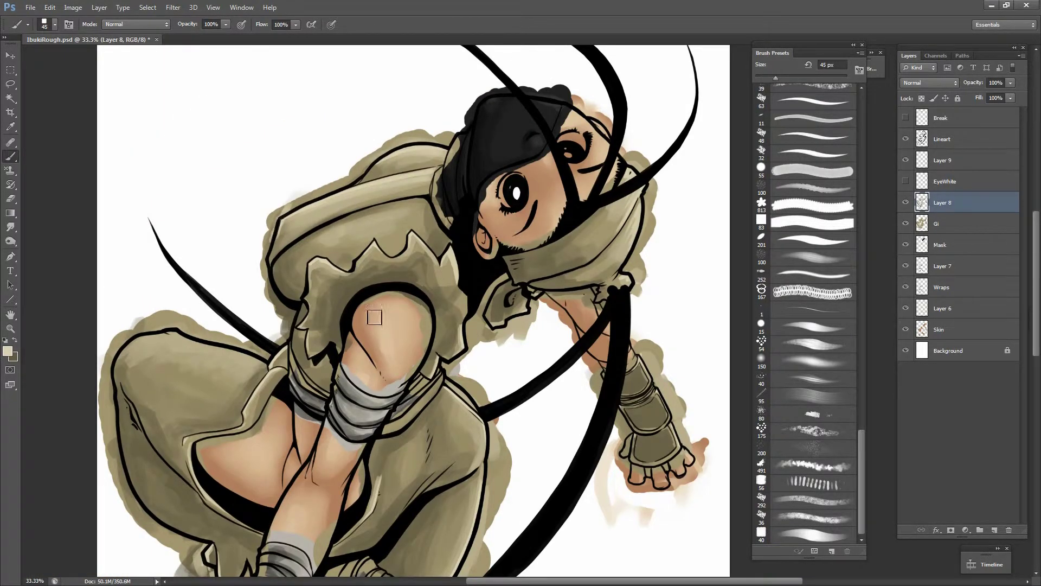
pyautogui.scroll(-2, 426, 158)
pyautogui.hscroll(-3, 425, 158)
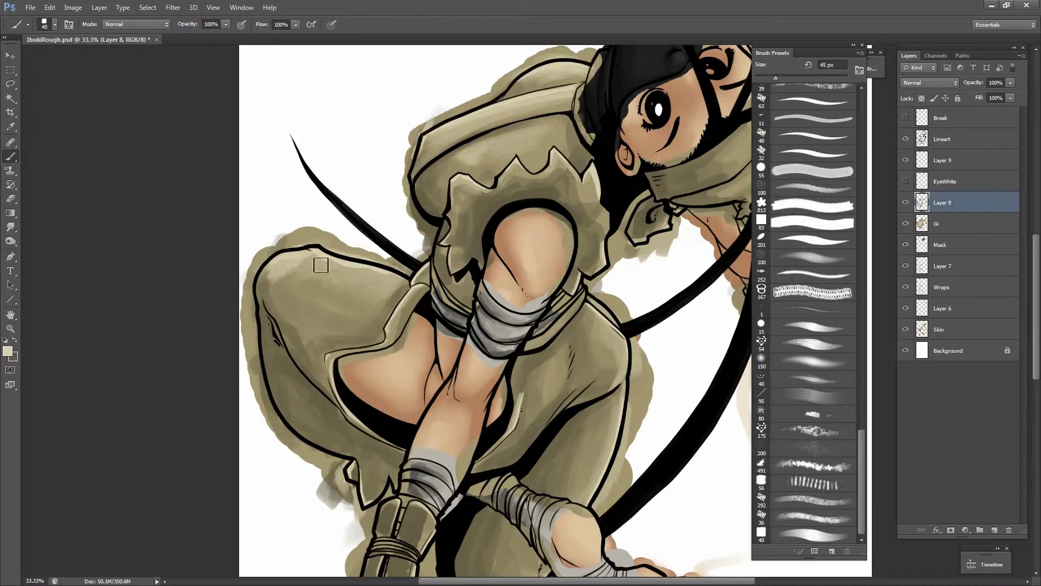
pyautogui.scroll(2, 567, 314)
pyautogui.hscroll(3, 568, 314)
pyautogui.scroll(1, 542, 347)
pyautogui.click(8, 351)
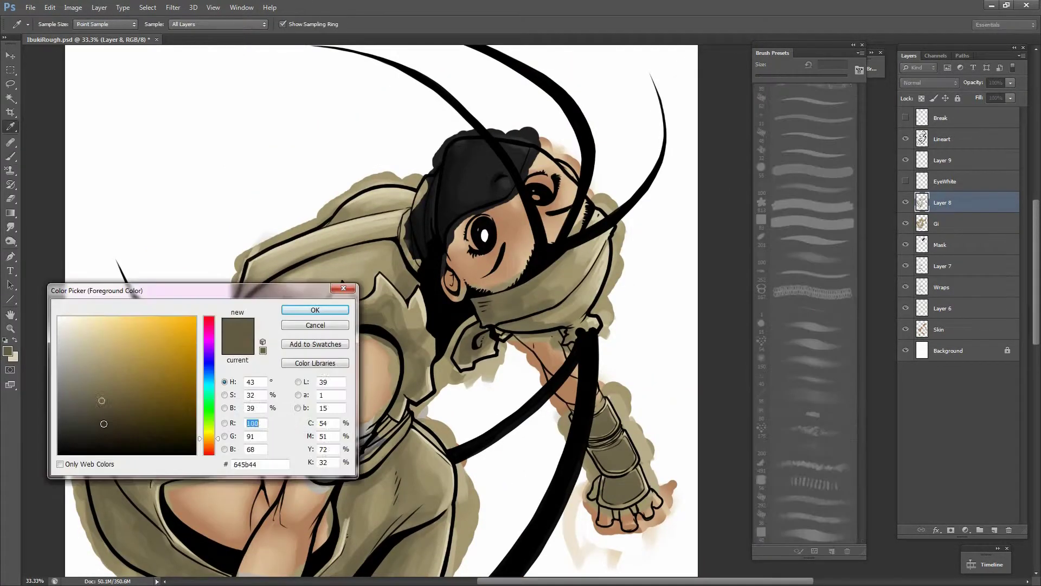
pyautogui.click(300, 307)
pyautogui.moveTo(338, 330)
pyautogui.mouseDown()
pyautogui.moveTo(317, 342)
pyautogui.moveTo(380, 328)
pyautogui.moveTo(392, 417)
pyautogui.mouseUp()
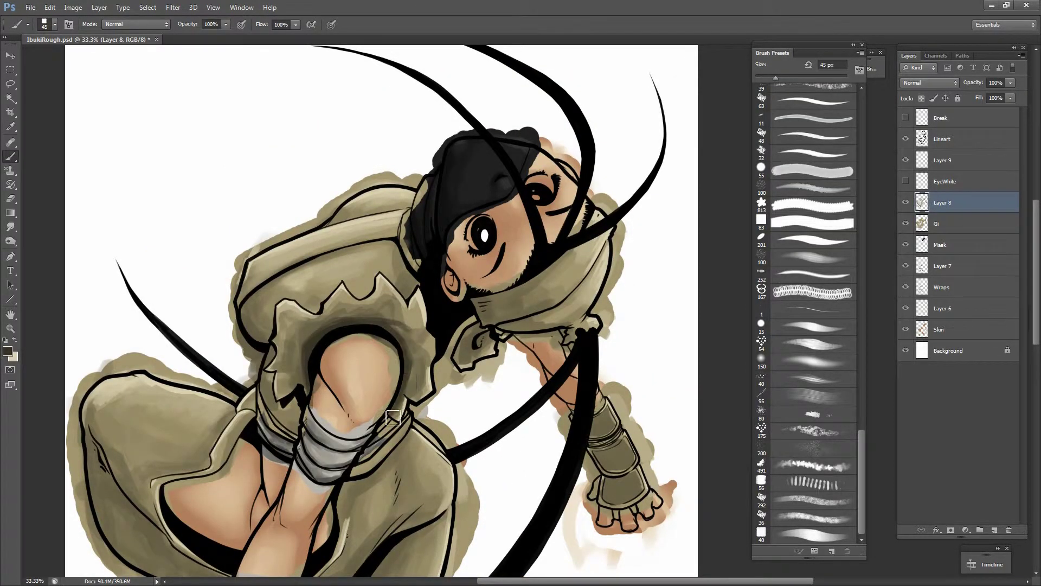
pyautogui.scroll(-3, 365, 509)
pyautogui.hscroll(-3, 365, 509)
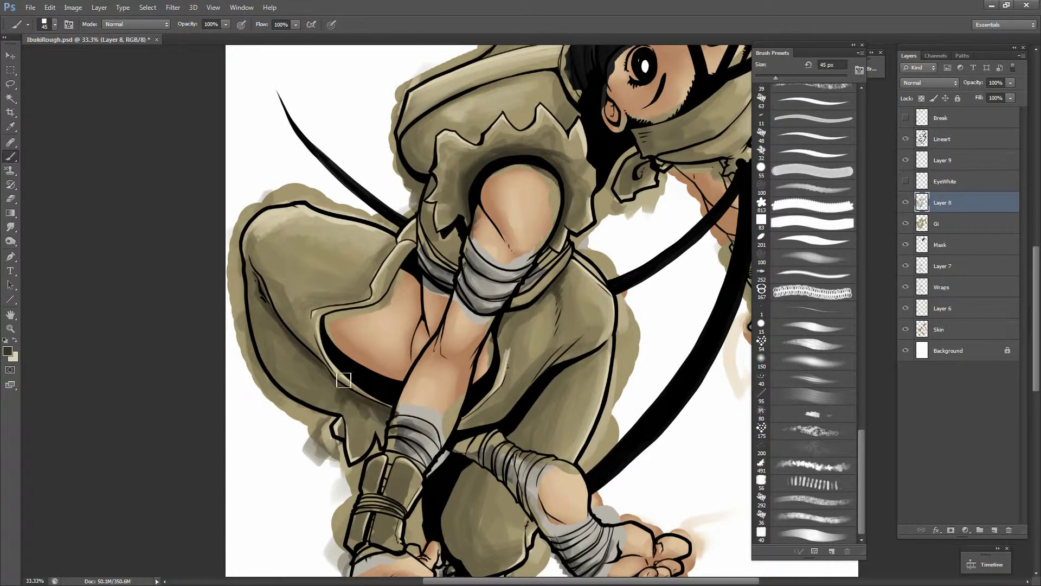
pyautogui.scroll(-3, 488, 415)
pyautogui.hscroll(-1, 488, 415)
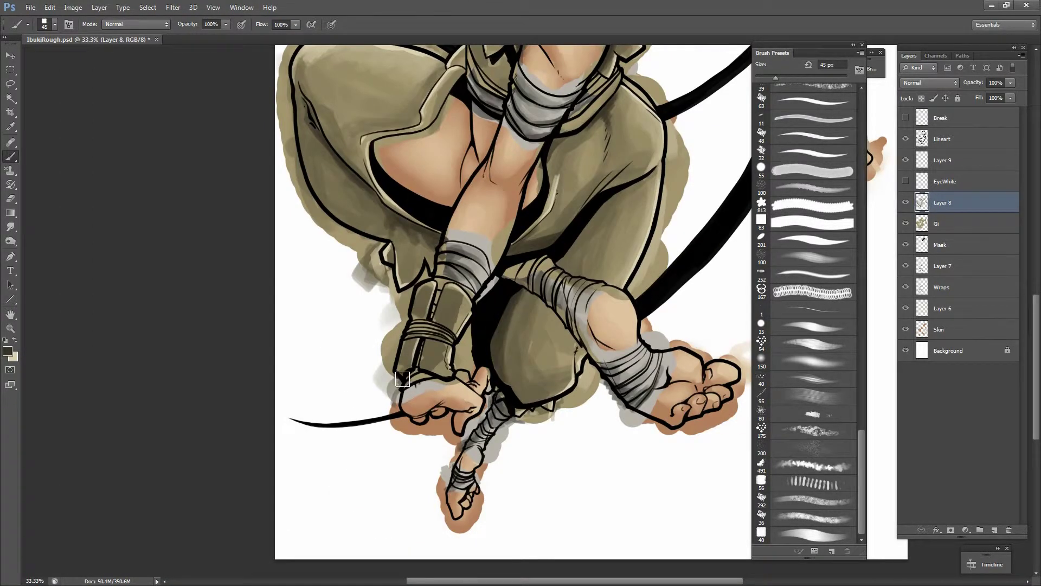
pyautogui.scroll(1, 337, 159)
pyautogui.hscroll(2, 337, 158)
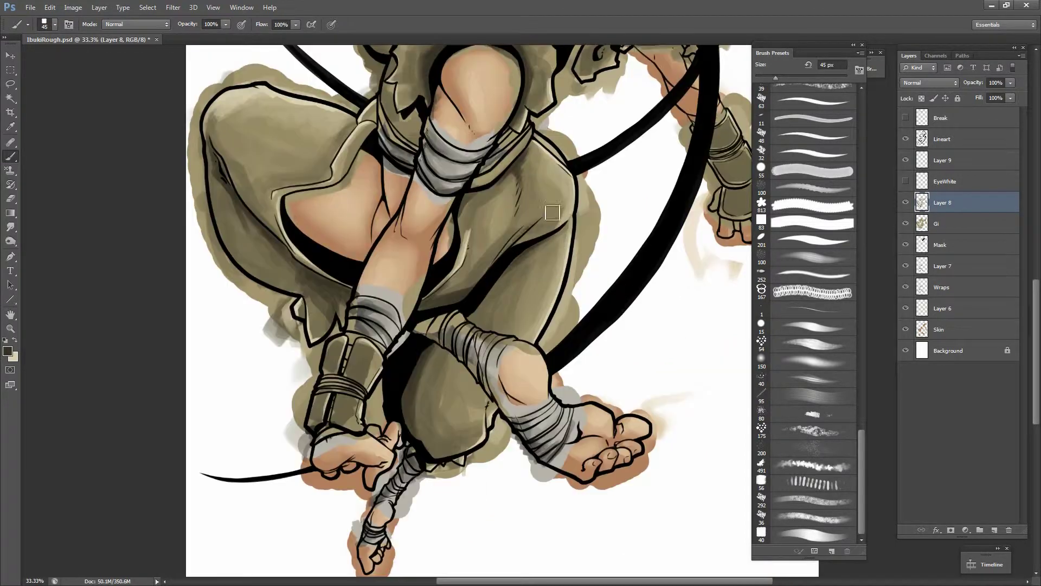
pyautogui.scroll(3, 432, 228)
pyautogui.hscroll(3, 432, 227)
# Merge the numbered shading layers into their colour layers and lasso along the gi's edge
pyautogui.hotkey('ctrl', '0')
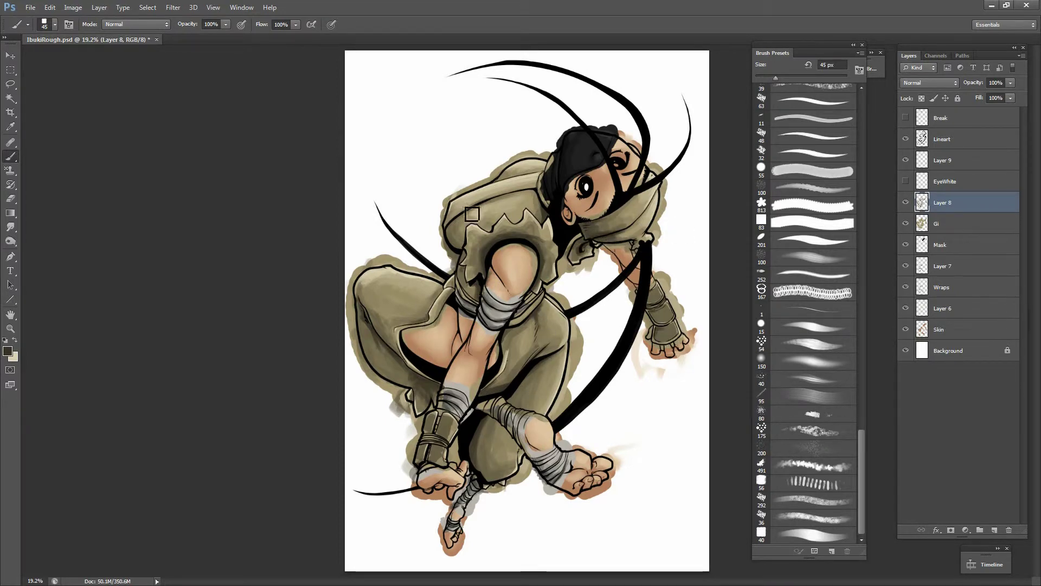
pyautogui.hotkey('alt', ']')
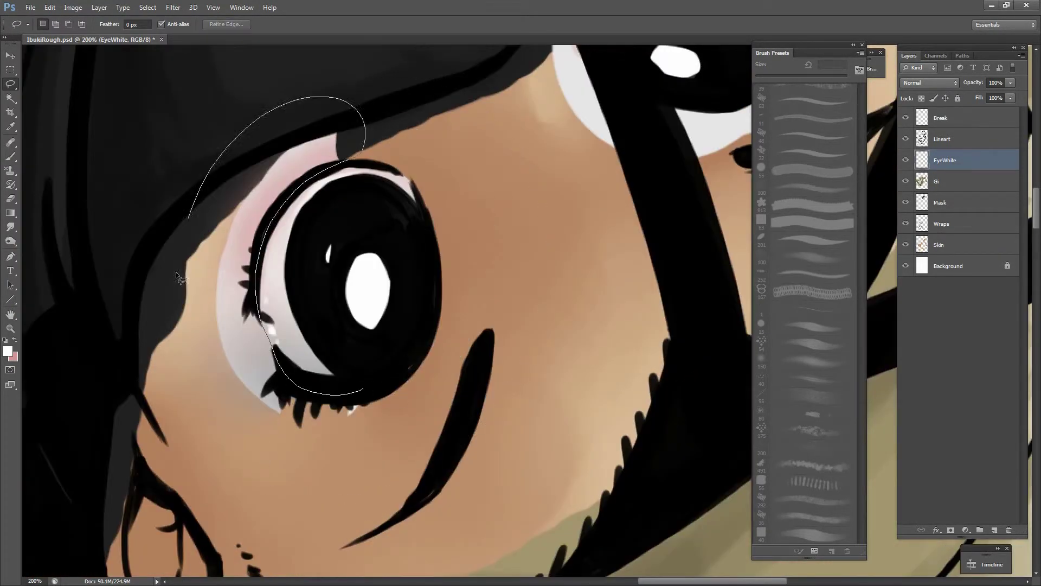
pyautogui.press('b')
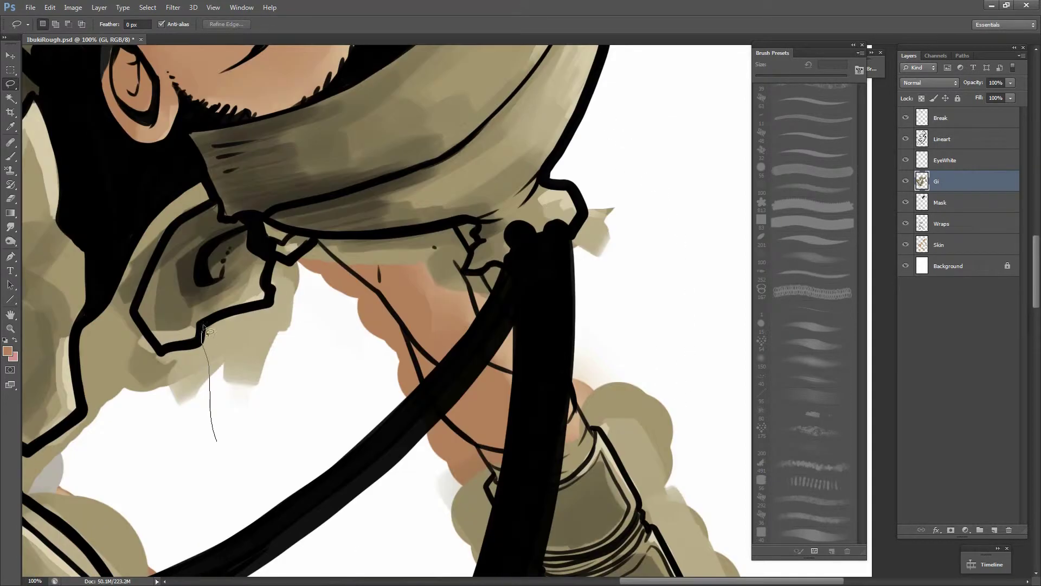
pyautogui.moveTo(477, 230); pyautogui.dragTo(687, 345)
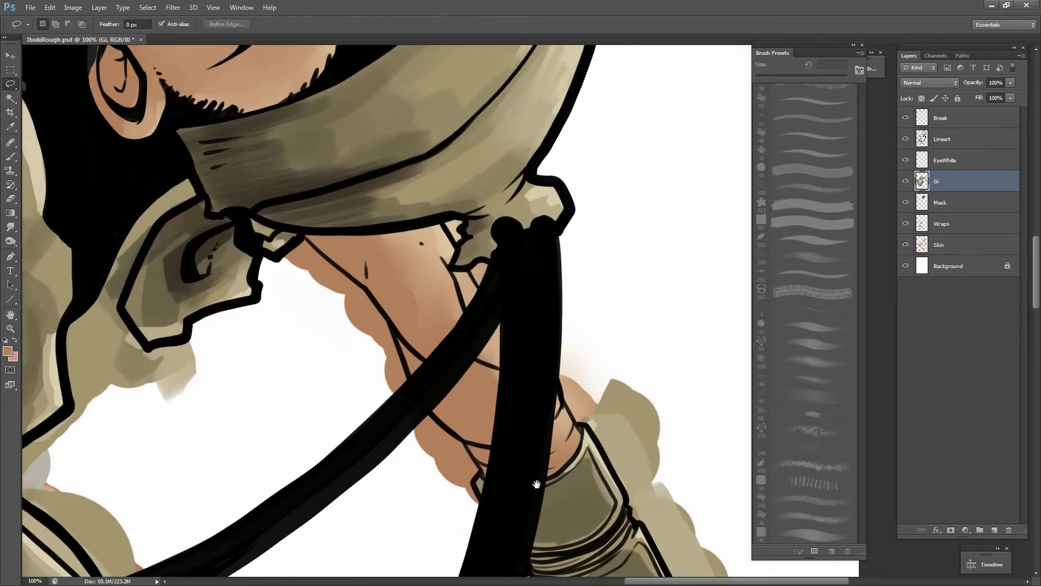
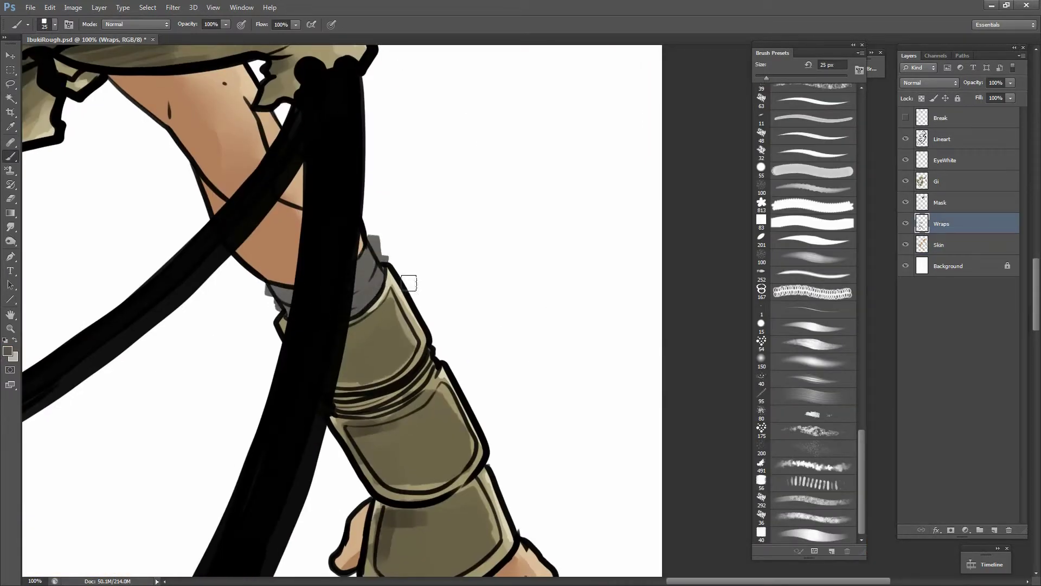
# Lighten the grey shading on the wraps and save the painting as IbukiColorLayers.psd
pyautogui.moveTo(371, 304); pyautogui.dragTo(380, 241)
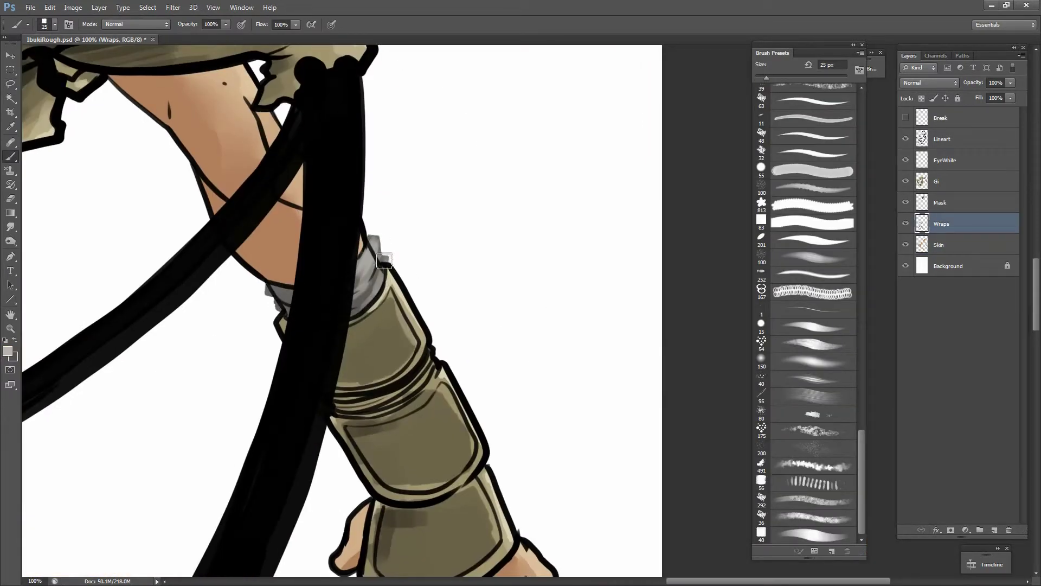
pyautogui.press('l')
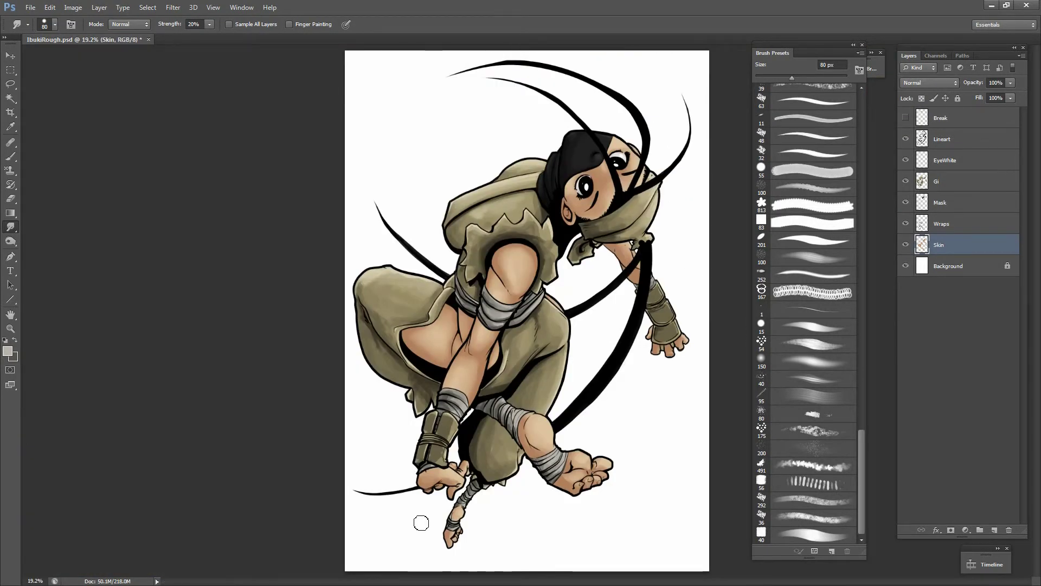
pyautogui.hotkey('ctrl', 'shift', 's')
pyautogui.write('ayers')
pyautogui.press('Return')
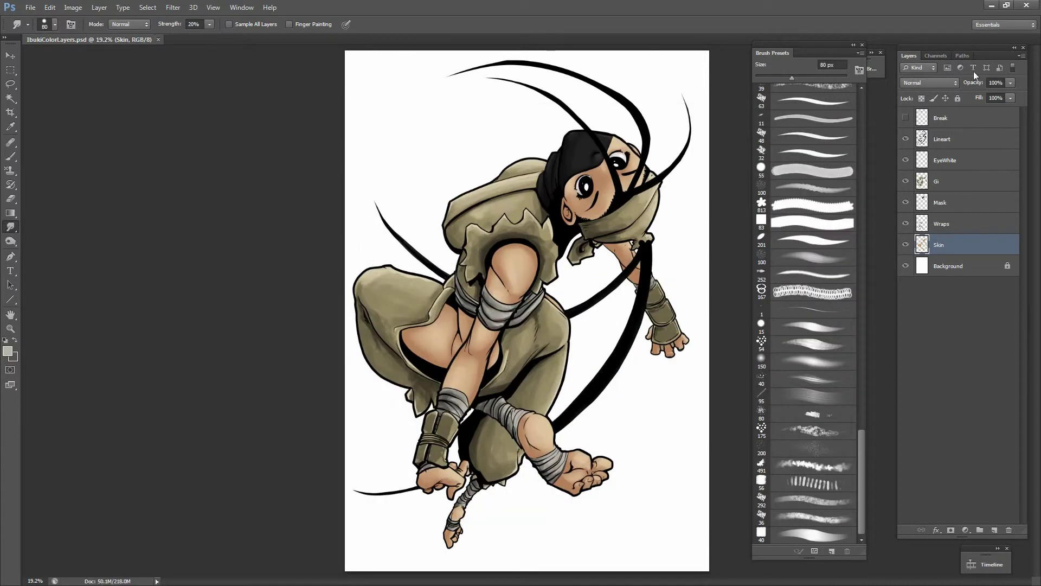
pyautogui.click(965, 138)
# Merge the colour layers from EyeWhite down to Skin into the Background
pyautogui.click(968, 161)
pyautogui.keyDown('shift'); pyautogui.click(965, 245); pyautogui.keyUp('shift')
pyautogui.rightClick(966, 244)
pyautogui.click(922, 386)
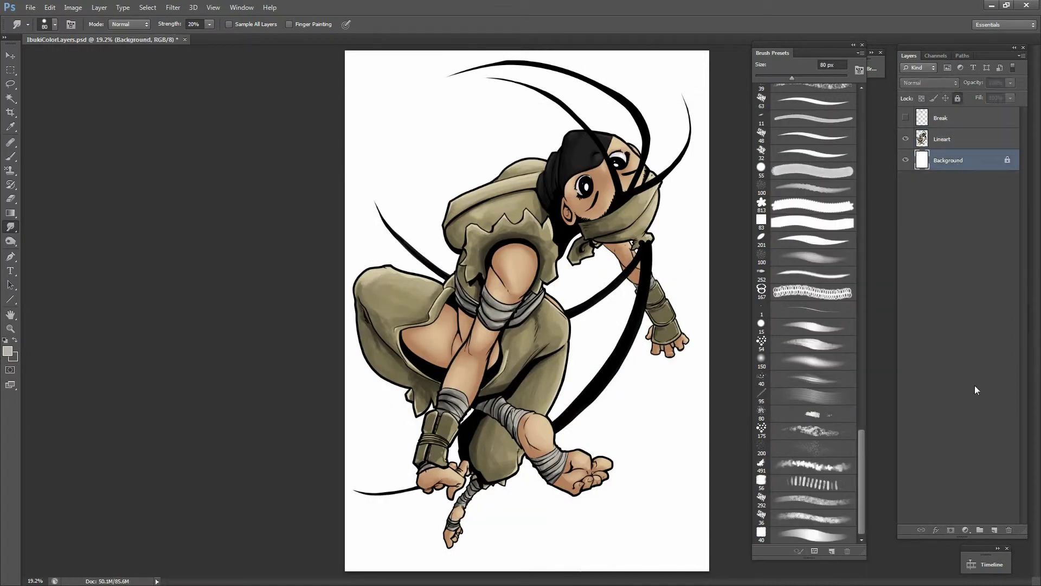
# Select a rectangle covering nearly the whole page and set soft pink and white colours
pyautogui.press('m')
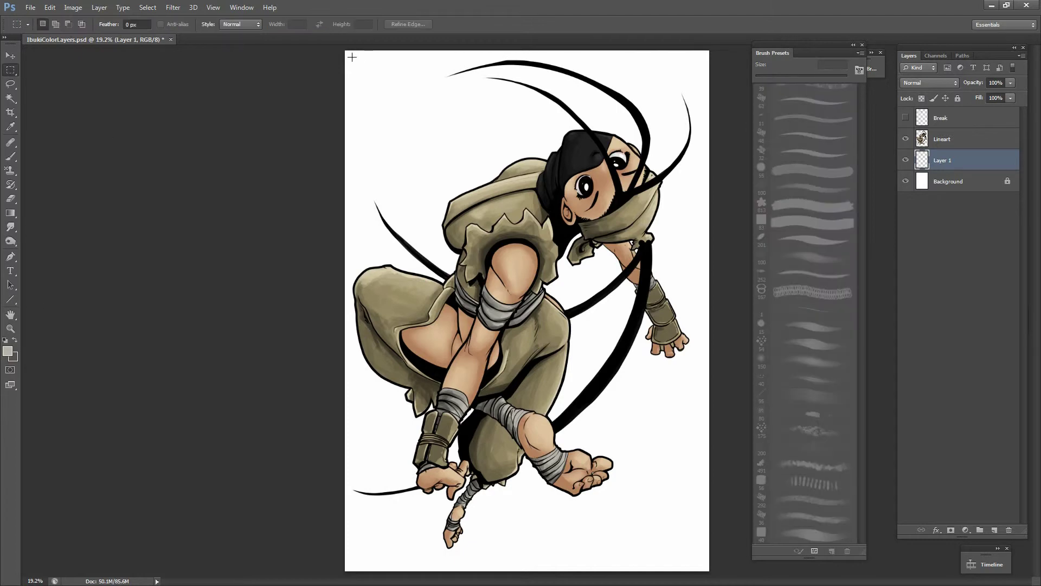
pyautogui.moveTo(351, 55); pyautogui.dragTo(692, 563)
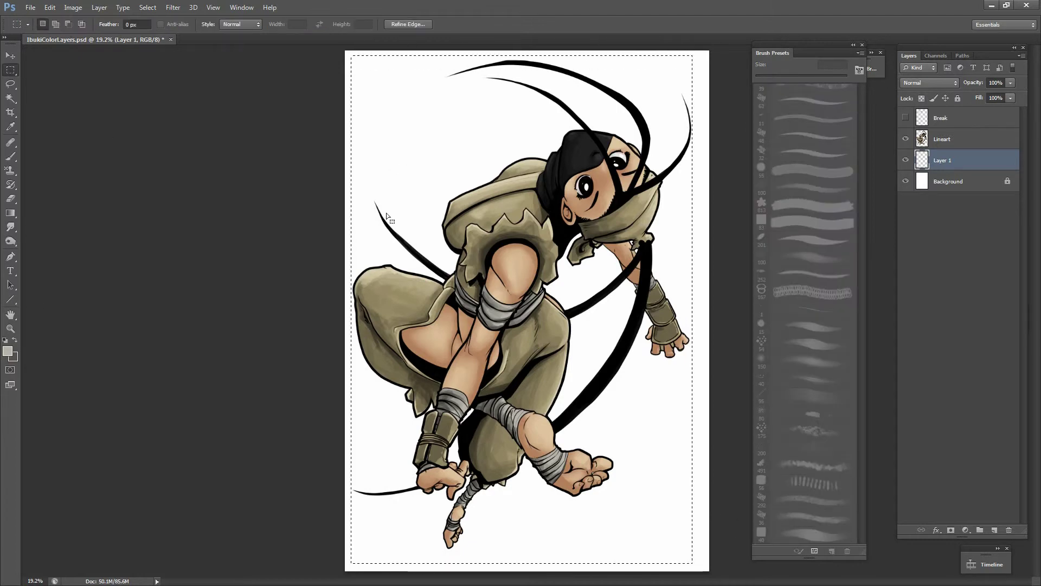
pyautogui.press('i')
pyautogui.click(7, 351)
pyautogui.click(88, 327)
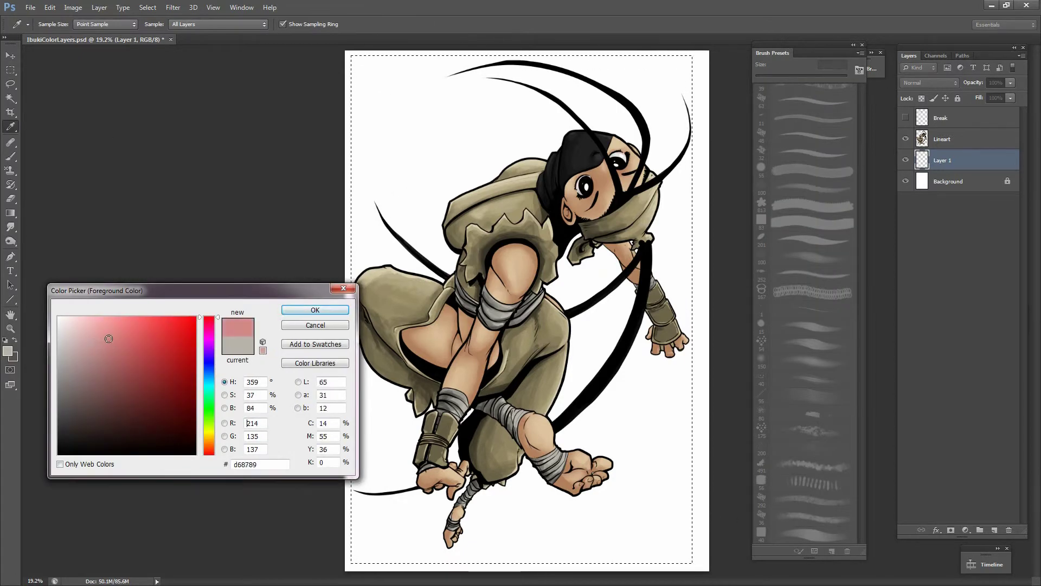
pyautogui.click(315, 310)
pyautogui.press('g')
pyautogui.press('x')
pyautogui.click(8, 351)
pyautogui.click(59, 318)
pyautogui.click(315, 310)
pyautogui.press('x')
# Fill the page selection with a vertical pink-to-white gradient, redrawing it so pink reaches further down
pyautogui.moveTo(515, 66); pyautogui.dragTo(515, 488)
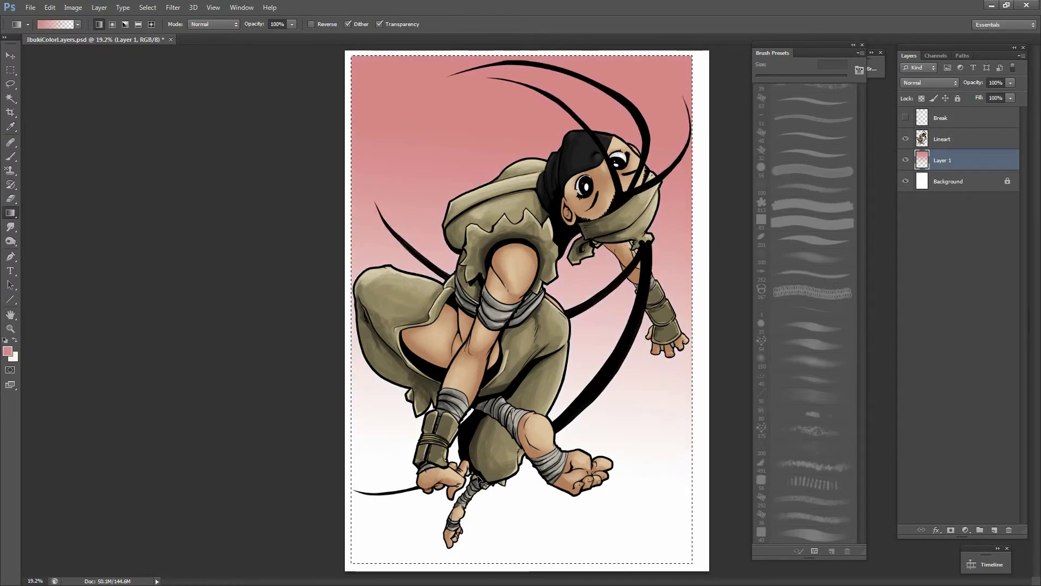
pyautogui.hotkey('ctrl', 'alt', 'z')
pyautogui.hotkey('ctrl', 'alt', 'z')
pyautogui.press('m')
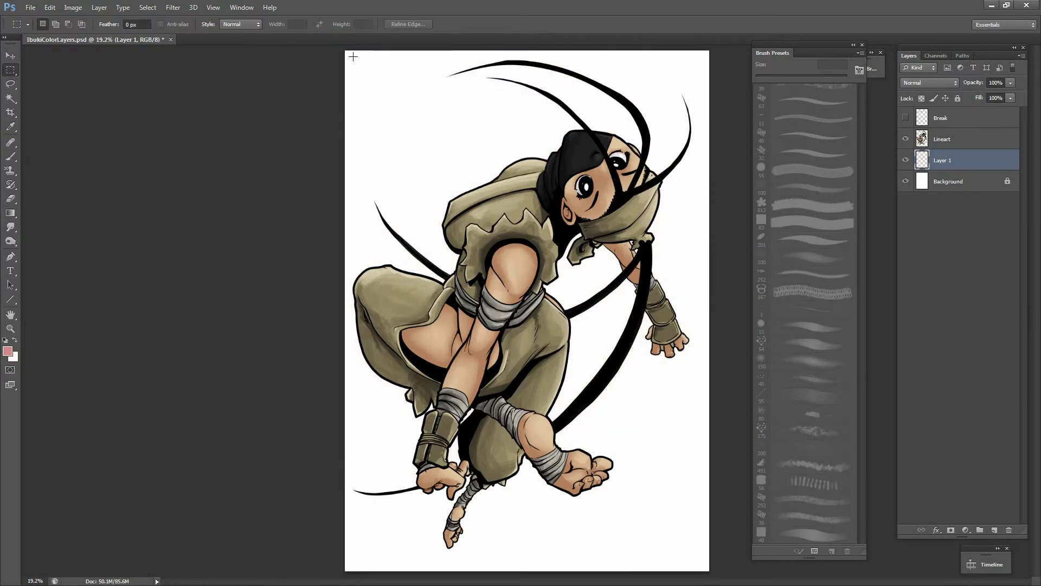
pyautogui.moveTo(351, 57); pyautogui.dragTo(689, 563)
pyautogui.press('g')
pyautogui.moveTo(488, 98); pyautogui.dragTo(488, 481)
pyautogui.hotkey('ctrl', 'z')
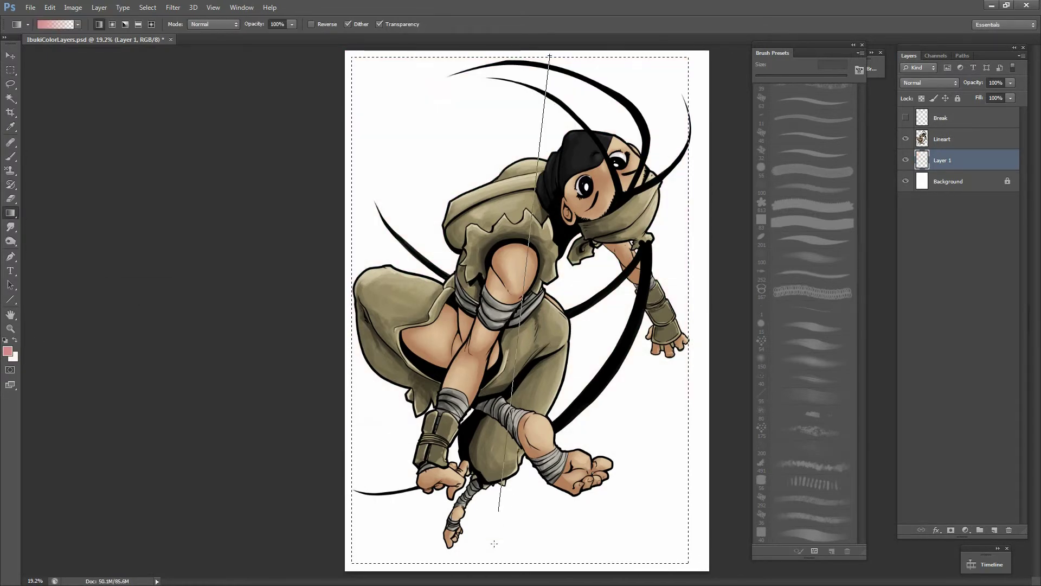
pyautogui.moveTo(496, 62); pyautogui.dragTo(506, 547)
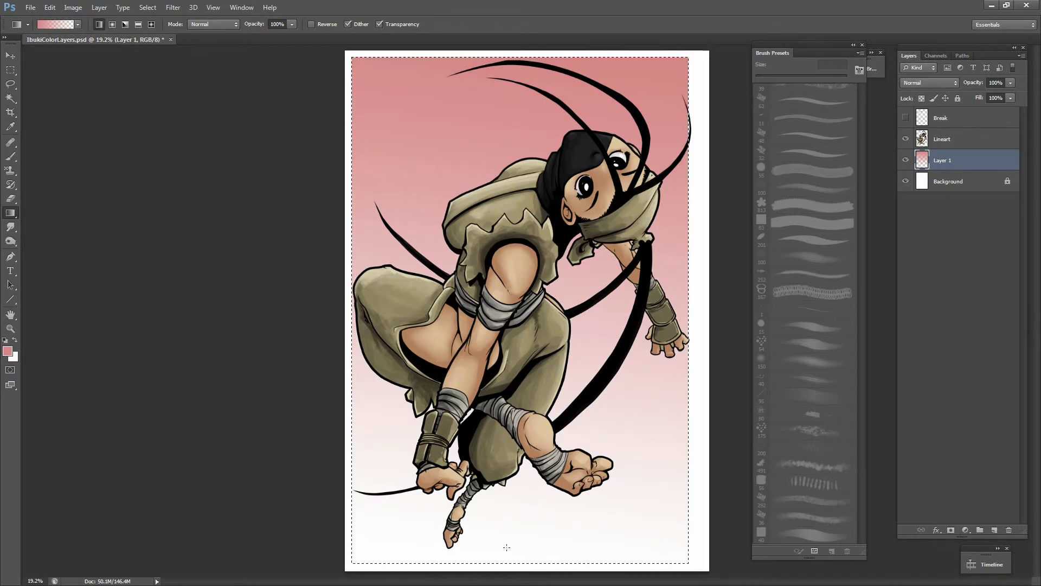
# Switch to the Brush tool with swapped colours and pick a new foreground colour
pyautogui.press('b')
pyautogui.press('x')
pyautogui.click(8, 351)
# Paint large cloudy pink and white strokes across the top, middle and bottom of the gradient
pyautogui.click(344, 309)
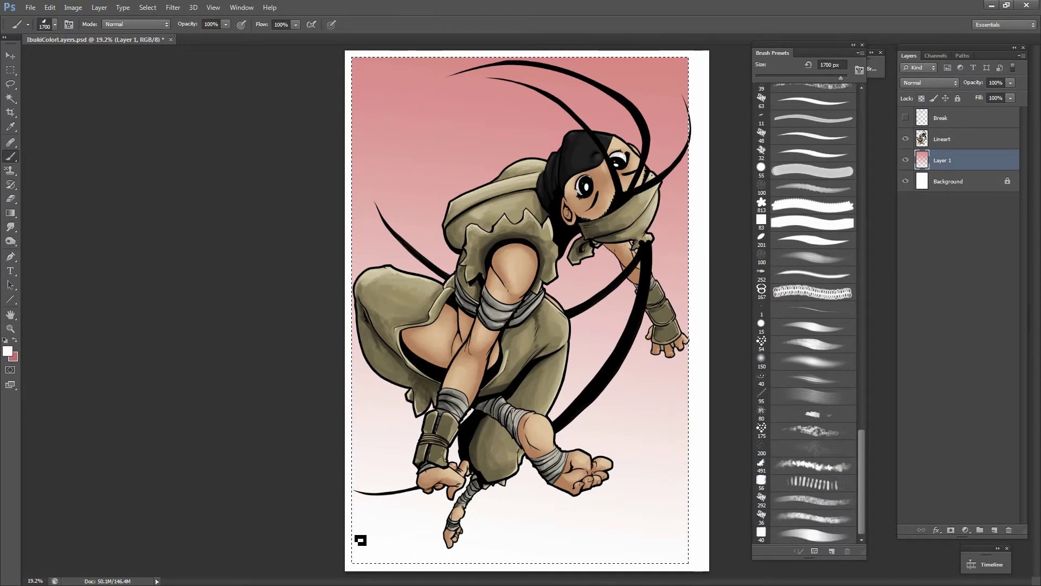
pyautogui.hotkey('ctrl', '-')
pyautogui.press('x')
pyautogui.press('[')
pyautogui.press('[')
pyautogui.press('[')
pyautogui.moveTo(543, 119); pyautogui.dragTo(336, 77)
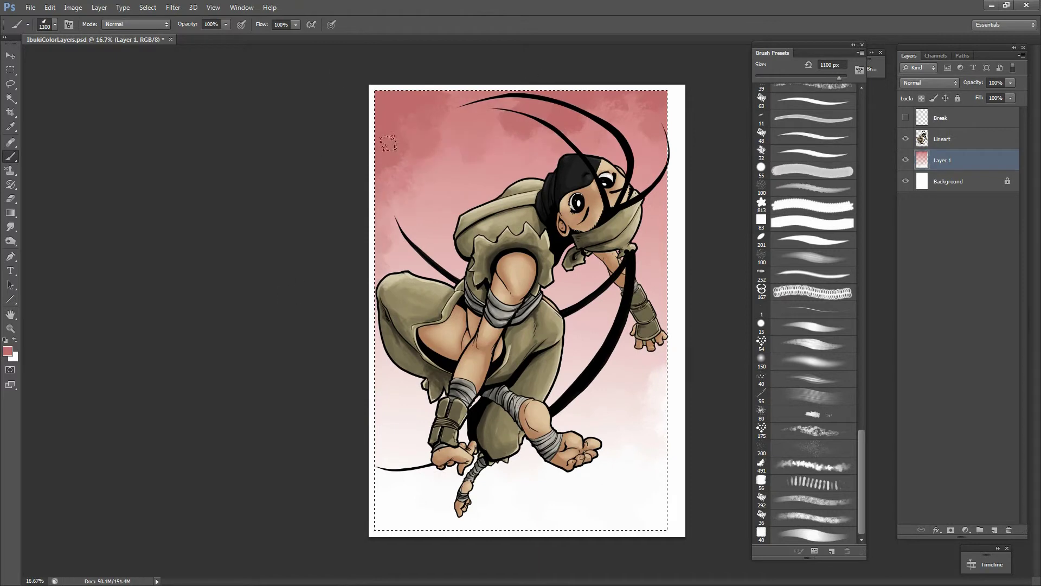
pyautogui.moveTo(390, 152); pyautogui.dragTo(620, 48)
pyautogui.press('x')
pyautogui.moveTo(623, 379); pyautogui.dragTo(402, 434)
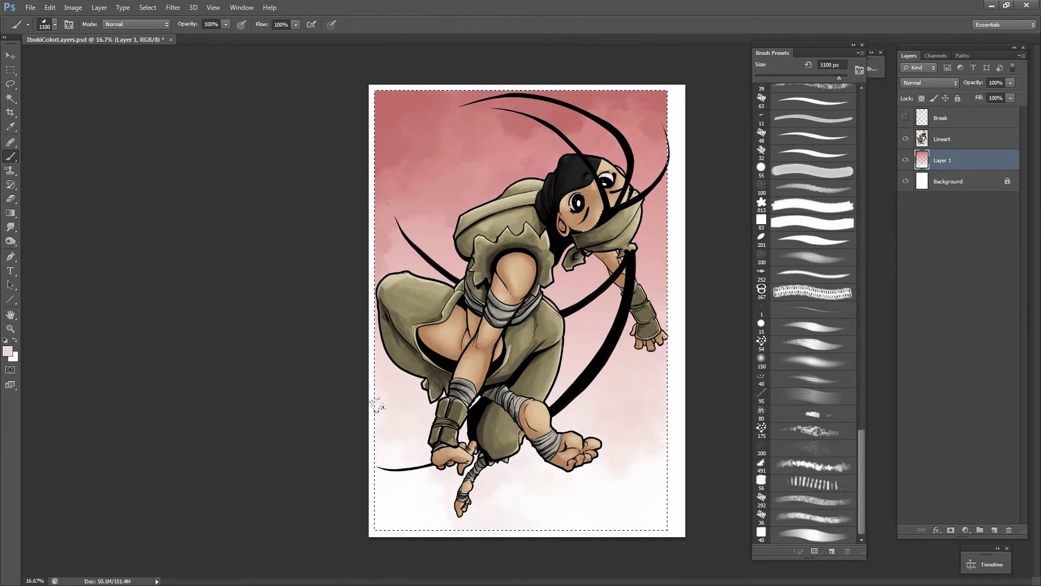
pyautogui.moveTo(434, 477); pyautogui.dragTo(629, 372)
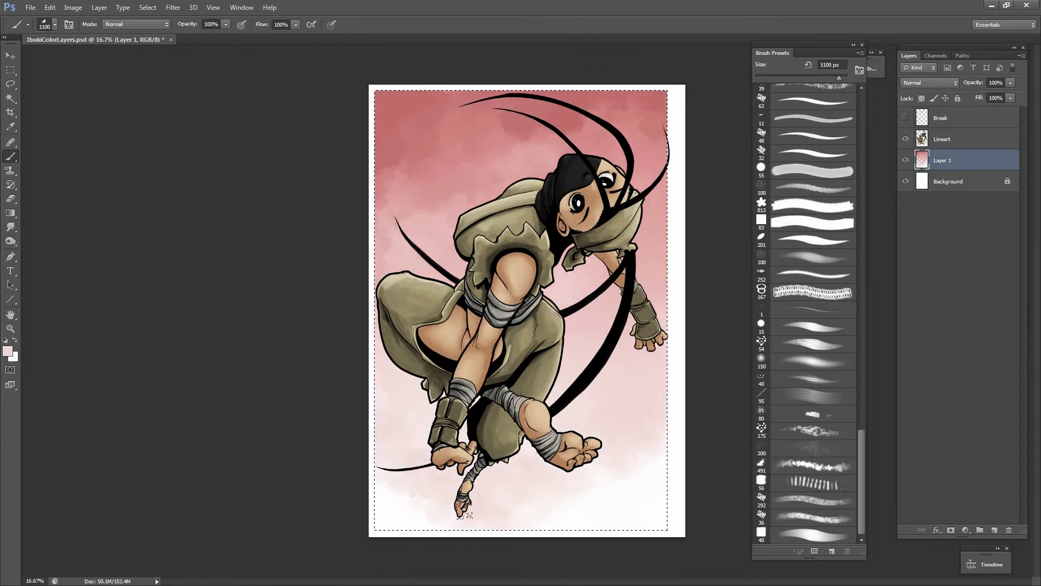
pyautogui.moveTo(640, 277); pyautogui.dragTo(566, 274)
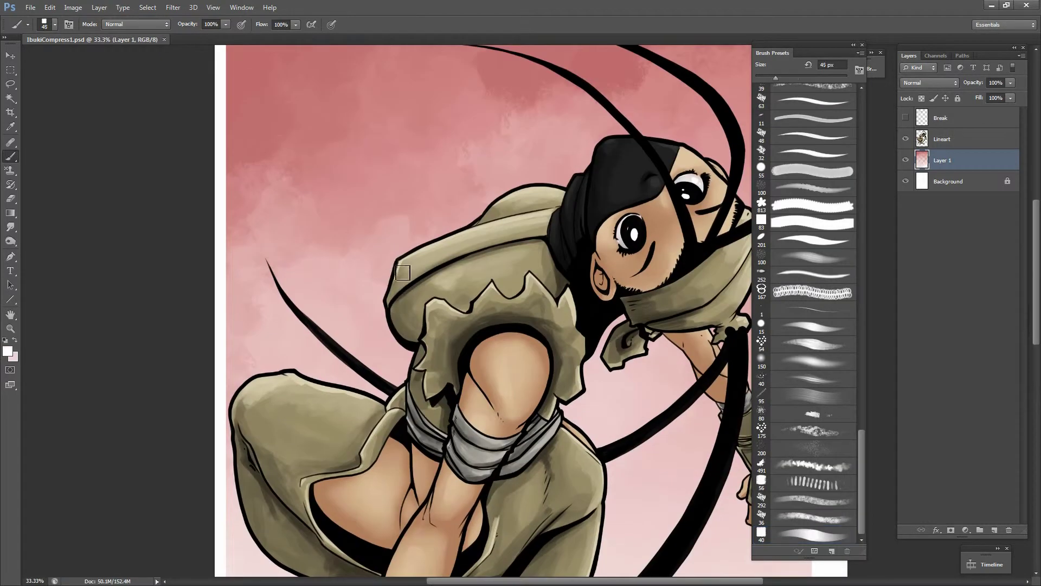
# Paint a white halo around the figure's outline, arm, hand, foot, leg and bracer
pyautogui.moveTo(403, 272)
pyautogui.mouseDown()
pyautogui.moveTo(331, 391)
pyautogui.moveTo(260, 542)
pyautogui.mouseUp()
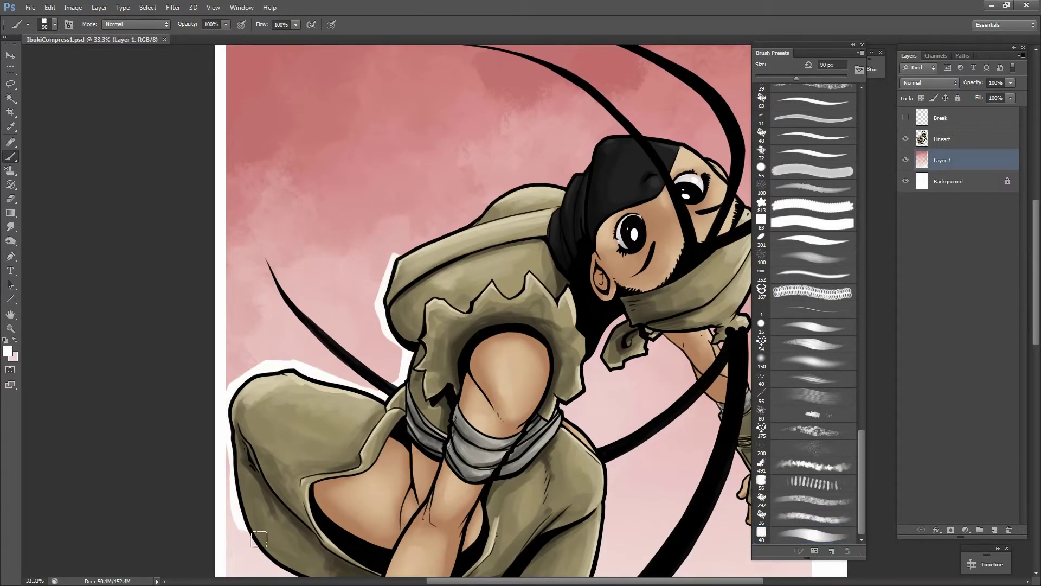
pyautogui.moveTo(388, 190); pyautogui.dragTo(260, 301)
pyautogui.moveTo(260, 374)
pyautogui.mouseDown()
pyautogui.moveTo(388, 301)
pyautogui.moveTo(621, 319)
pyautogui.moveTo(616, 453)
pyautogui.mouseUp()
pyautogui.moveTo(510, 429); pyautogui.dragTo(434, 542)
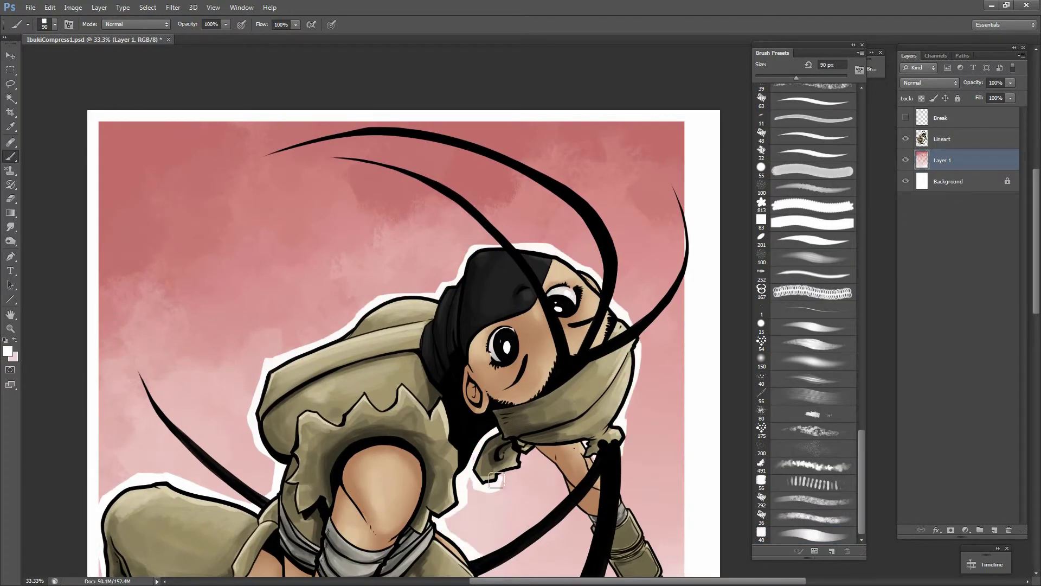
pyautogui.moveTo(568, 483); pyautogui.dragTo(495, 245)
pyautogui.moveTo(577, 400)
pyautogui.mouseDown()
pyautogui.moveTo(558, 267)
pyautogui.moveTo(620, 110)
pyautogui.mouseUp()
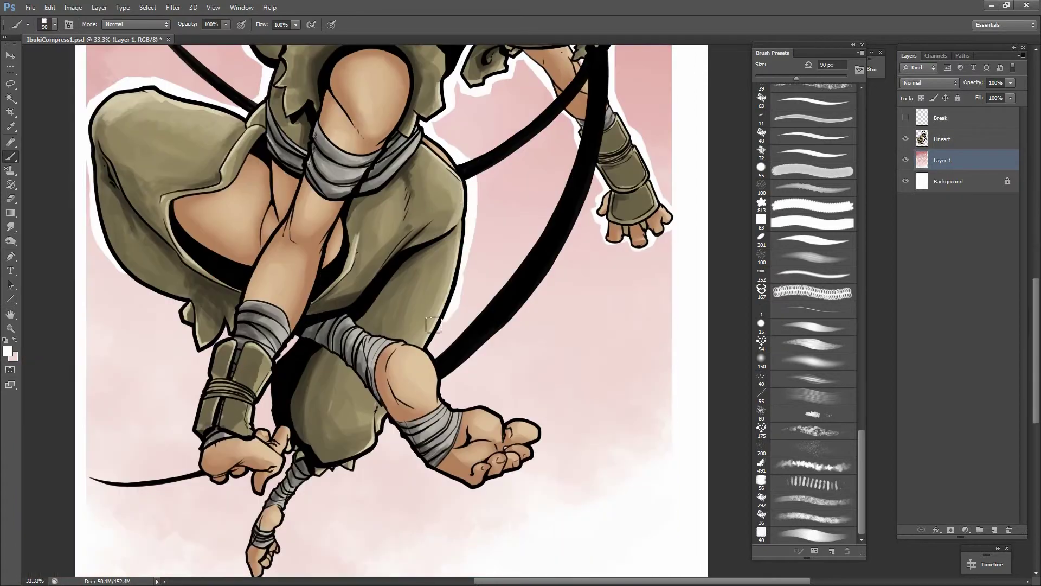
pyautogui.moveTo(431, 325)
pyautogui.mouseDown()
pyautogui.moveTo(516, 477)
pyautogui.moveTo(306, 484)
pyautogui.moveTo(268, 572)
pyautogui.mouseUp()
pyautogui.moveTo(269, 572)
pyautogui.mouseDown()
pyautogui.moveTo(383, 442)
pyautogui.moveTo(378, 237)
pyautogui.mouseUp()
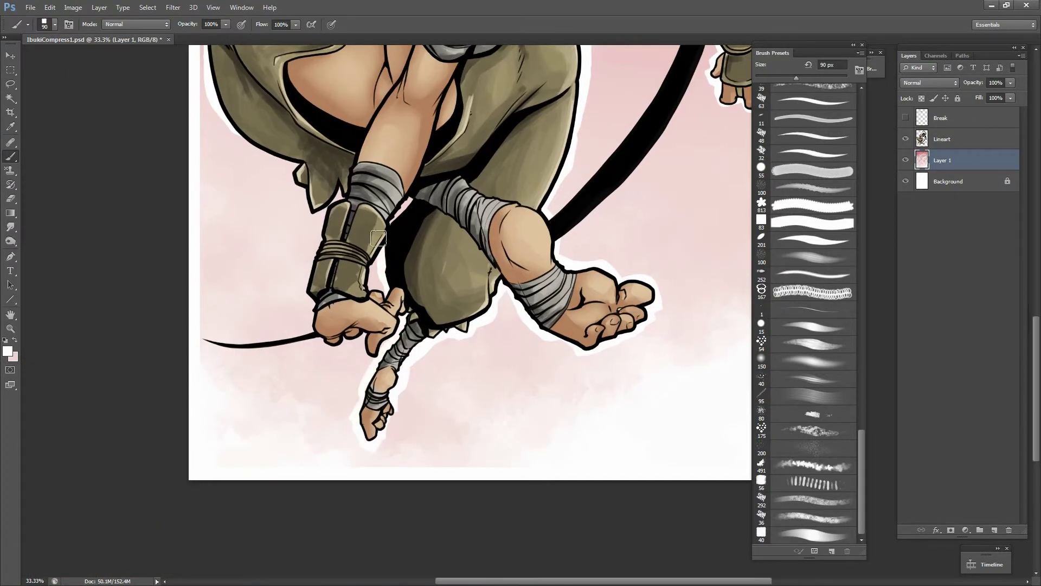
pyautogui.moveTo(312, 293)
pyautogui.mouseDown()
pyautogui.moveTo(233, 133)
pyautogui.moveTo(327, 121)
pyautogui.mouseUp()
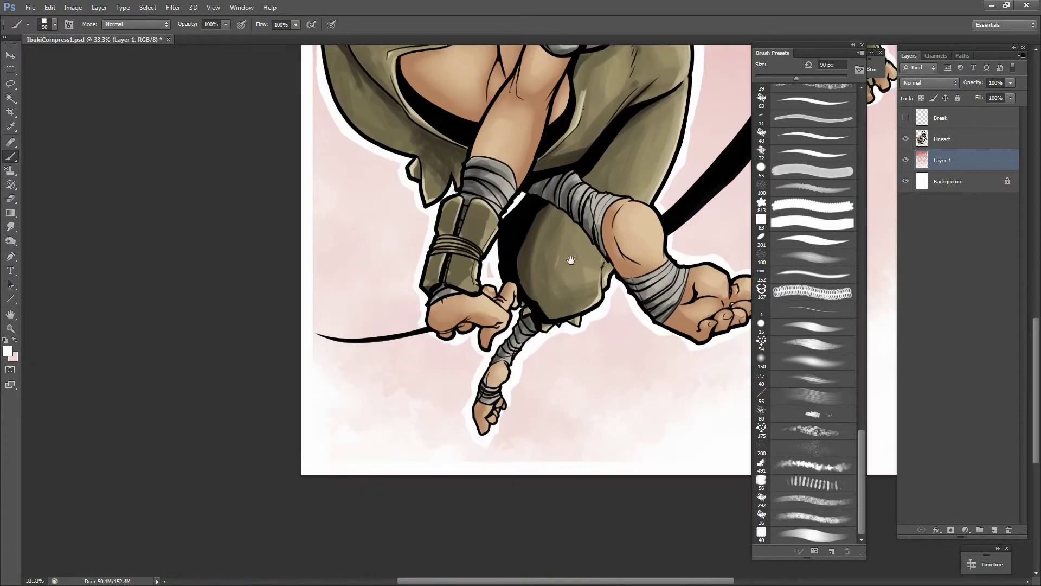
# Paint the white halo along the flying hair strands, fit the view, and add an empty layer
pyautogui.moveTo(575, 65); pyautogui.dragTo(331, 200)
pyautogui.moveTo(548, 159); pyautogui.dragTo(401, 369)
pyautogui.moveTo(271, 163); pyautogui.dragTo(390, 439)
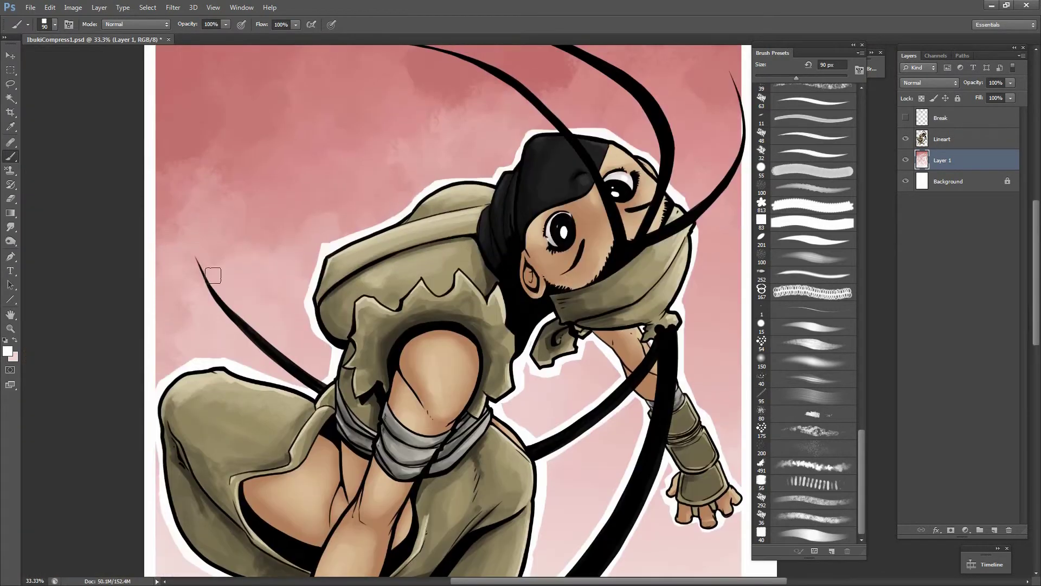
pyautogui.moveTo(195, 252); pyautogui.dragTo(265, 333)
pyautogui.moveTo(201, 261); pyautogui.dragTo(225, 317)
pyautogui.moveTo(353, 109); pyautogui.dragTo(201, 282)
pyautogui.moveTo(168, 214); pyautogui.dragTo(524, 358)
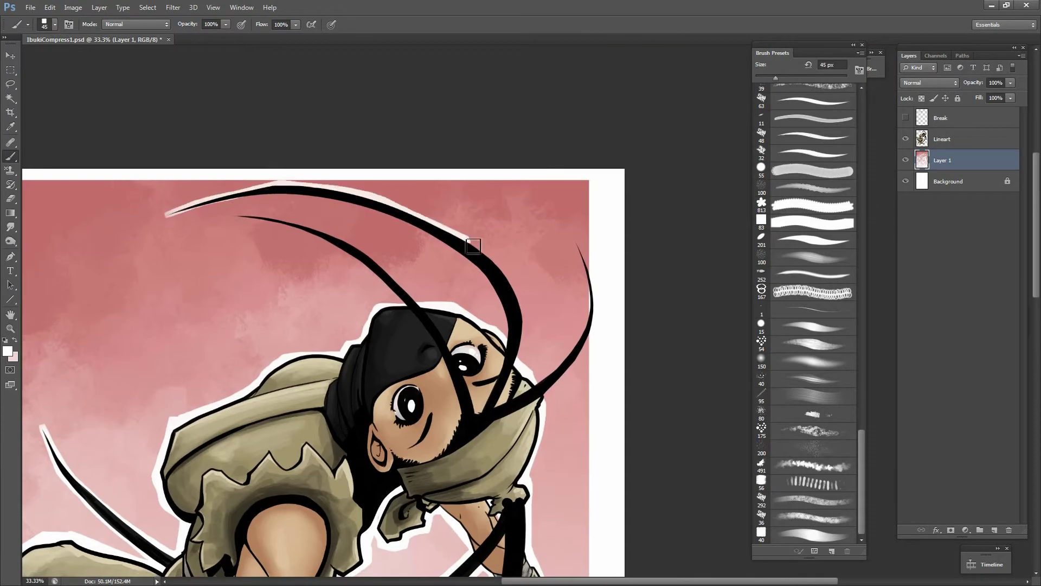
pyautogui.moveTo(575, 242); pyautogui.dragTo(596, 331)
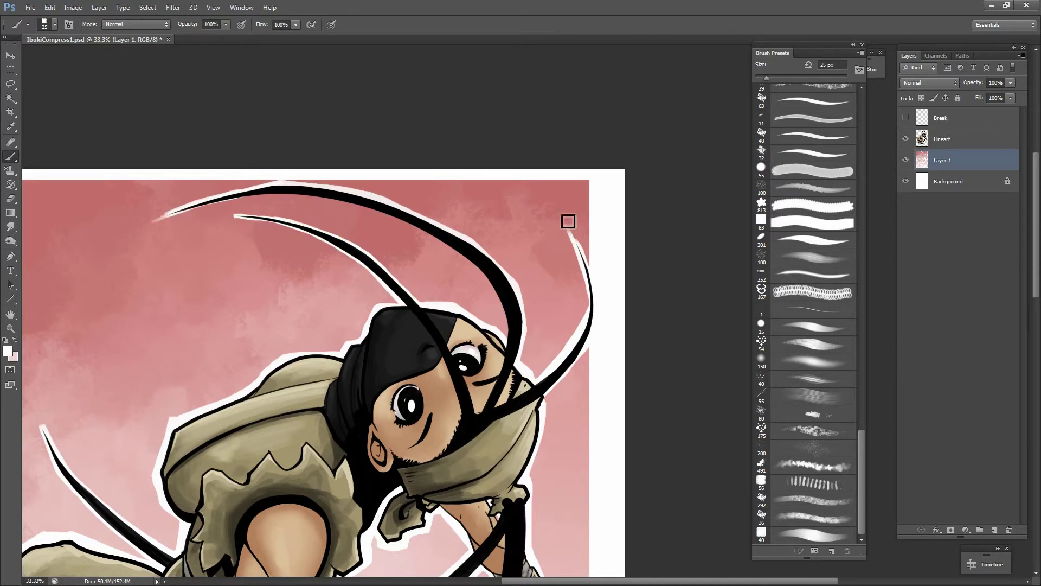
pyautogui.moveTo(454, 443); pyautogui.dragTo(537, 313)
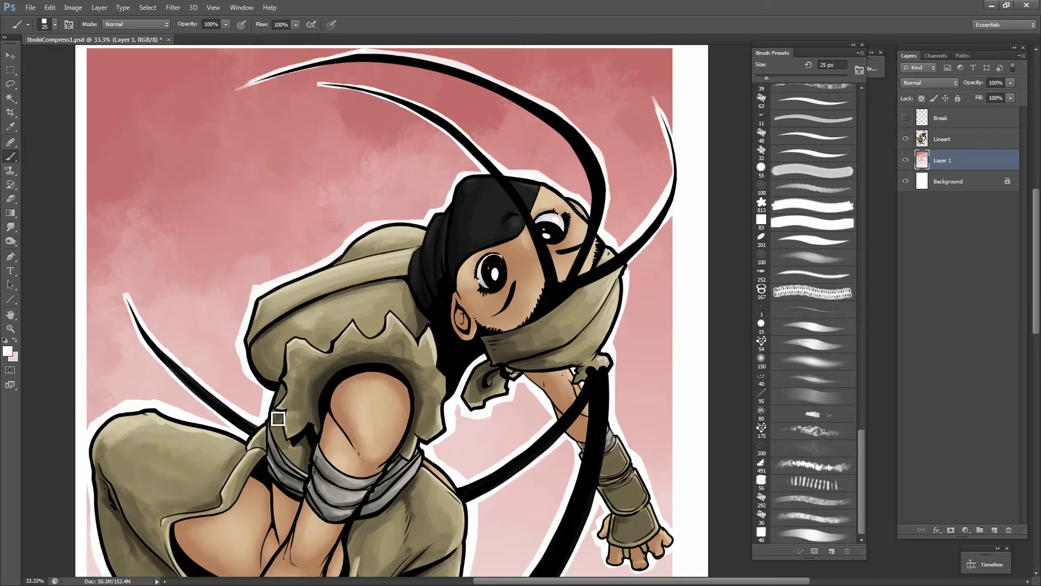
pyautogui.hotkey('ctrl', '0')
pyautogui.hotkey('ctrl', 'shift', 'alt', 'n')
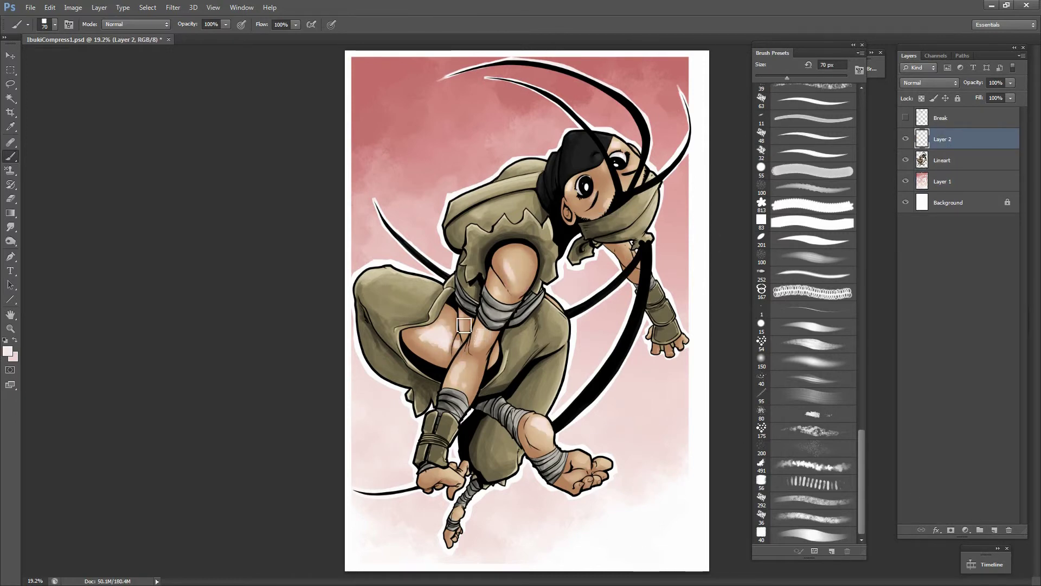
# Paint glossy skin highlights with Smudge and Brush, then merge the painting layers into Layer 2
pyautogui.press('r')
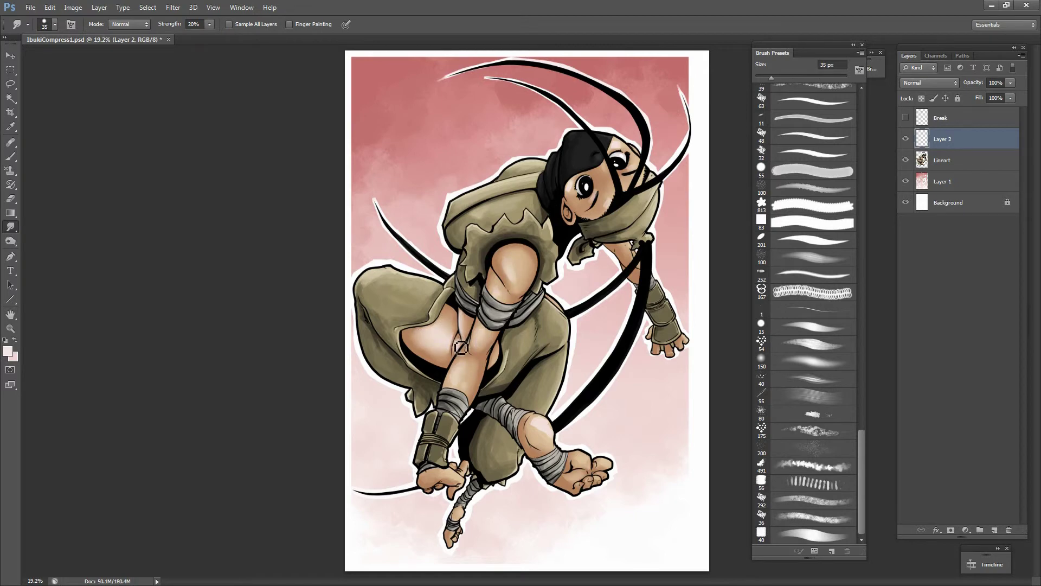
pyautogui.press(']')
pyautogui.press(']')
pyautogui.press(']')
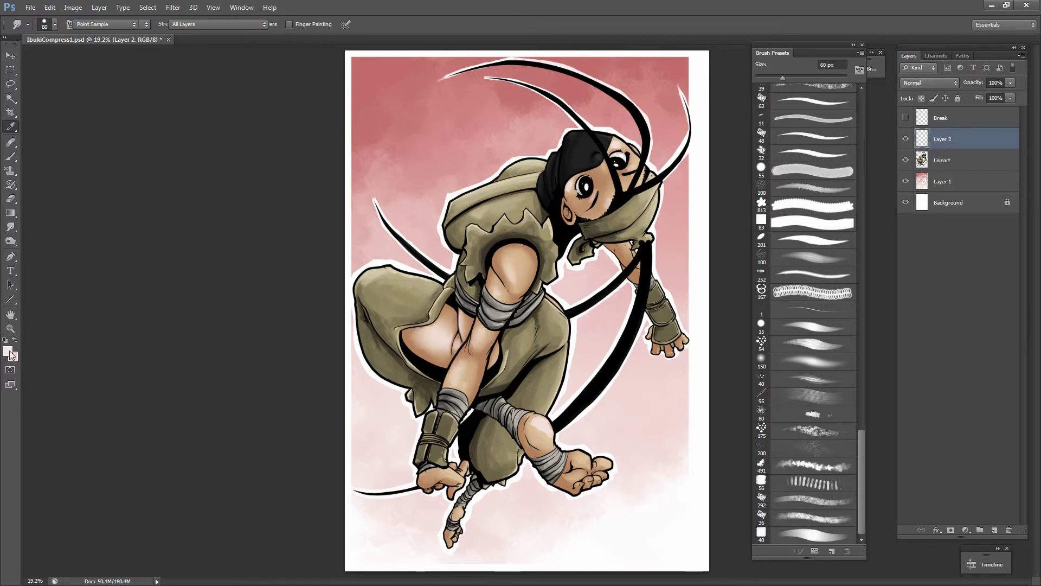
pyautogui.press('b')
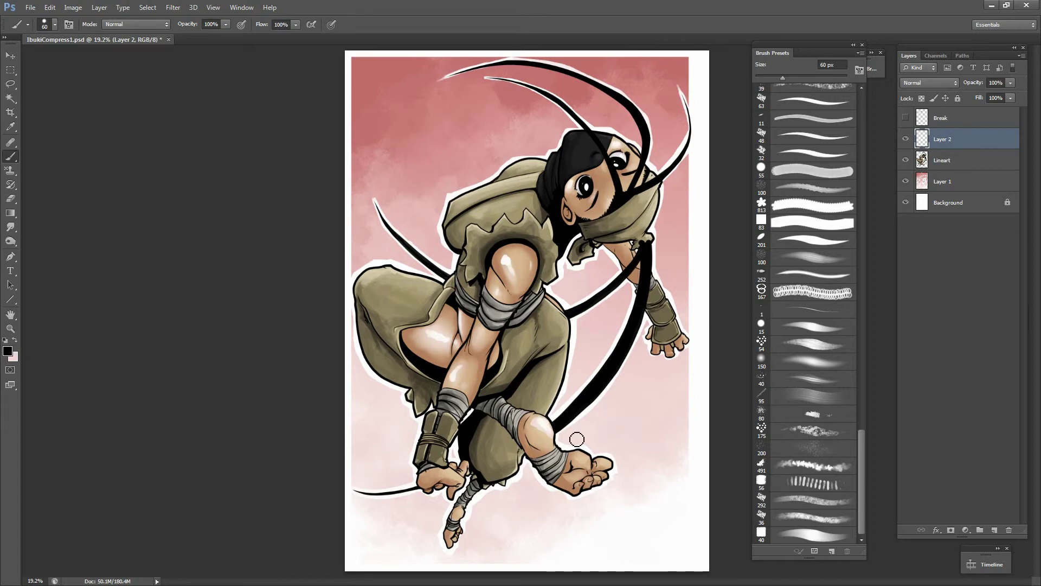
pyautogui.keyDown('shift'); pyautogui.click(943, 182); pyautogui.keyUp('shift')
pyautogui.hotkey('ctrl', 'e')
# On a new layer, write a small red signature with a small brush
pyautogui.hotkey('ctrl', 'shift', 'alt', 'n')
pyautogui.click(8, 351)
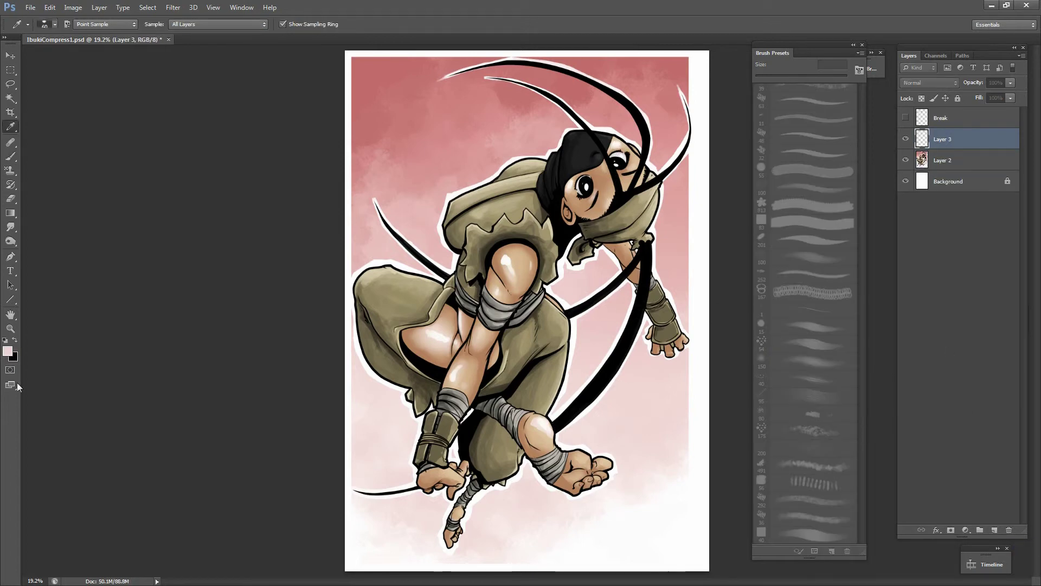
pyautogui.press('Return')
pyautogui.scroll(4, 639, 476)
pyautogui.press('[')
pyautogui.press('[')
pyautogui.press('[')
pyautogui.scroll(-3, 433, 380)
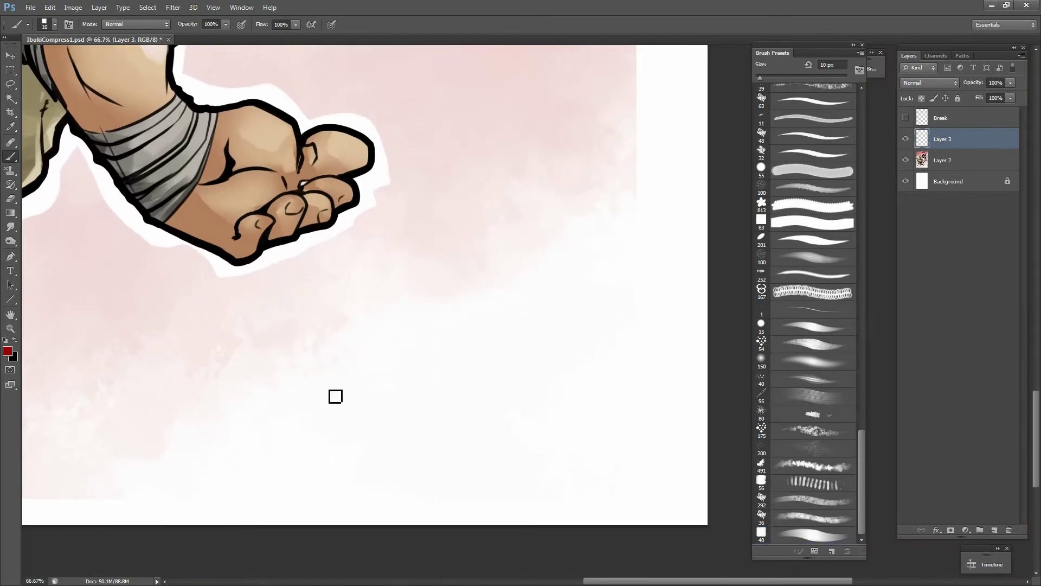
pyautogui.moveTo(350, 358); pyautogui.dragTo(397, 474)
pyautogui.moveTo(358, 466); pyautogui.dragTo(546, 460)
pyautogui.hotkey('ctrl', 'z')
pyautogui.hotkey('ctrl', 'alt', 'z')
pyautogui.moveTo(357, 336); pyautogui.dragTo(387, 436)
pyautogui.moveTo(387, 315); pyautogui.dragTo(389, 472)
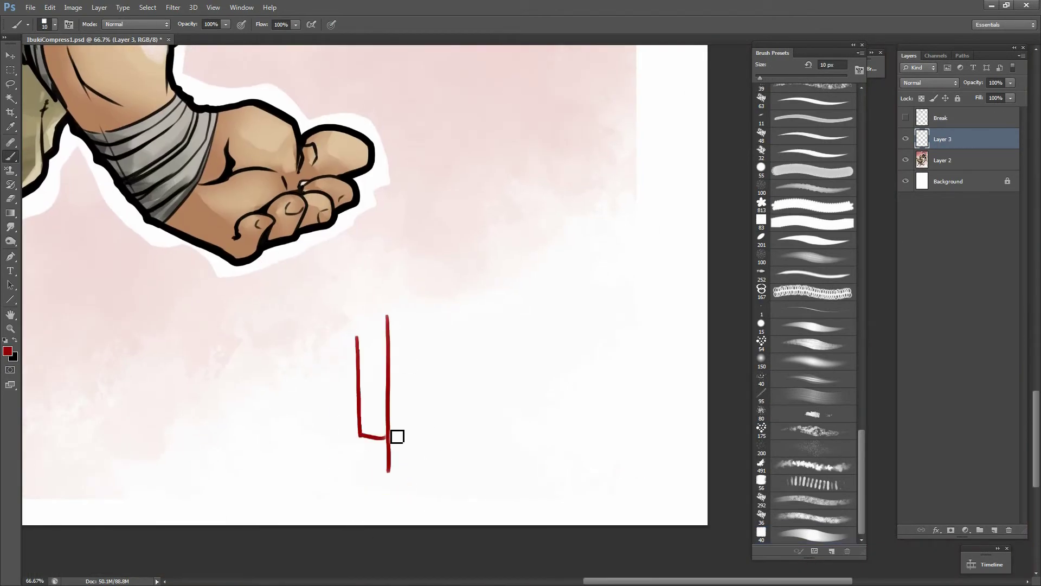
pyautogui.moveTo(379, 380); pyautogui.dragTo(401, 388)
pyautogui.moveTo(389, 434); pyautogui.dragTo(584, 434)
pyautogui.moveTo(369, 448); pyautogui.dragTo(378, 447)
# Squash and rotate the signature vertically onto the right page edge, then colorize it dark blue
pyautogui.hotkey('ctrl', 't')
pyautogui.moveTo(457, 315); pyautogui.dragTo(457, 430)
pyautogui.moveTo(592, 456); pyautogui.dragTo(489, 512)
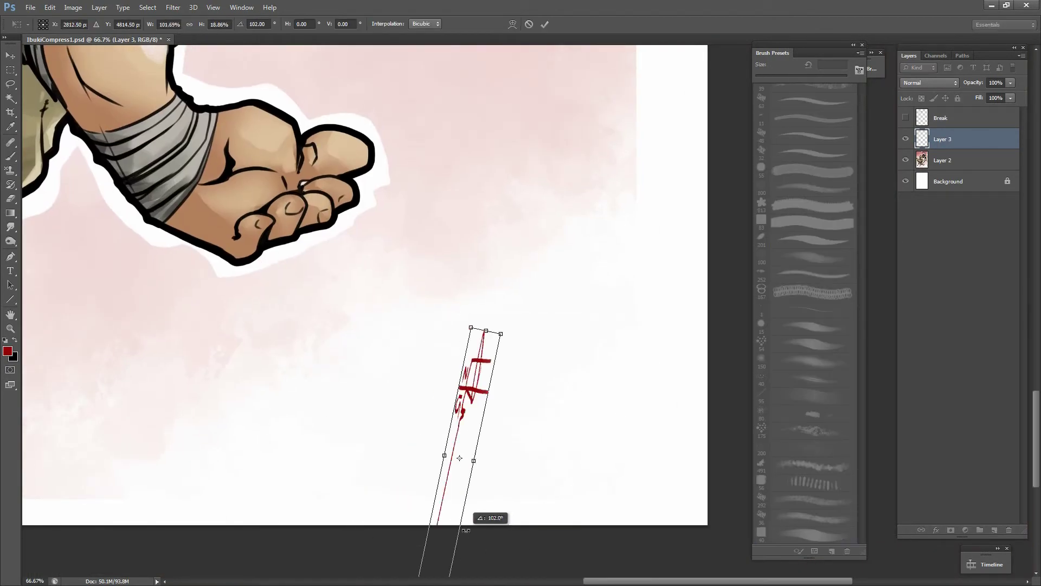
pyautogui.moveTo(456, 434); pyautogui.dragTo(689, 390)
pyautogui.press('Return')
pyautogui.click(73, 7)
pyautogui.hotkey('ctrl', 'alt', 'u')
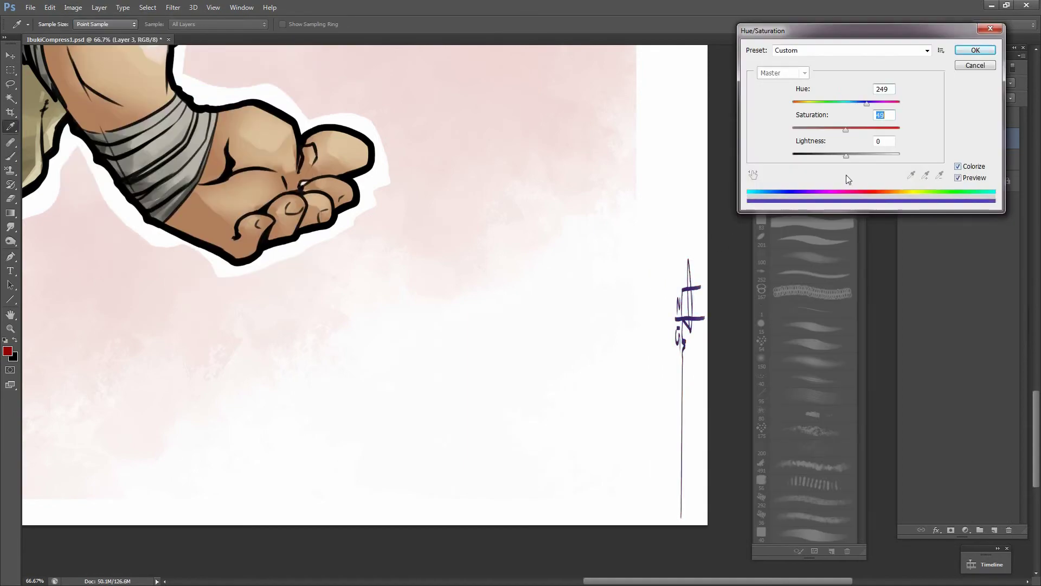
pyautogui.press('Return')
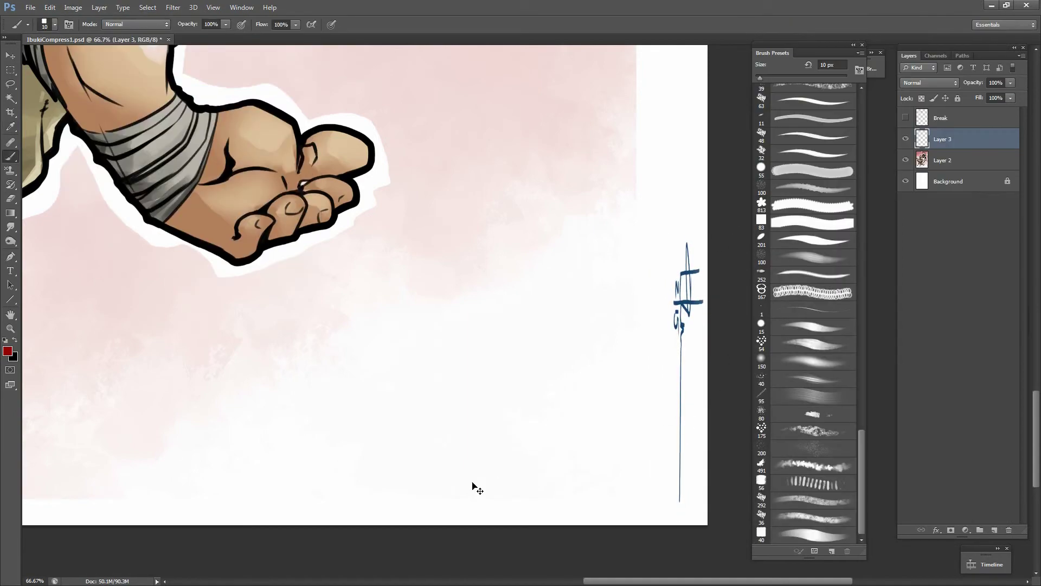
# Fine-tune the signature's placement with another transform and fit the whole page in view
pyautogui.hotkey('ctrl', '0')
pyautogui.hotkey('ctrl', 't')
pyautogui.scroll(4, 714, 529)
pyautogui.press('Return')
pyautogui.press('b')
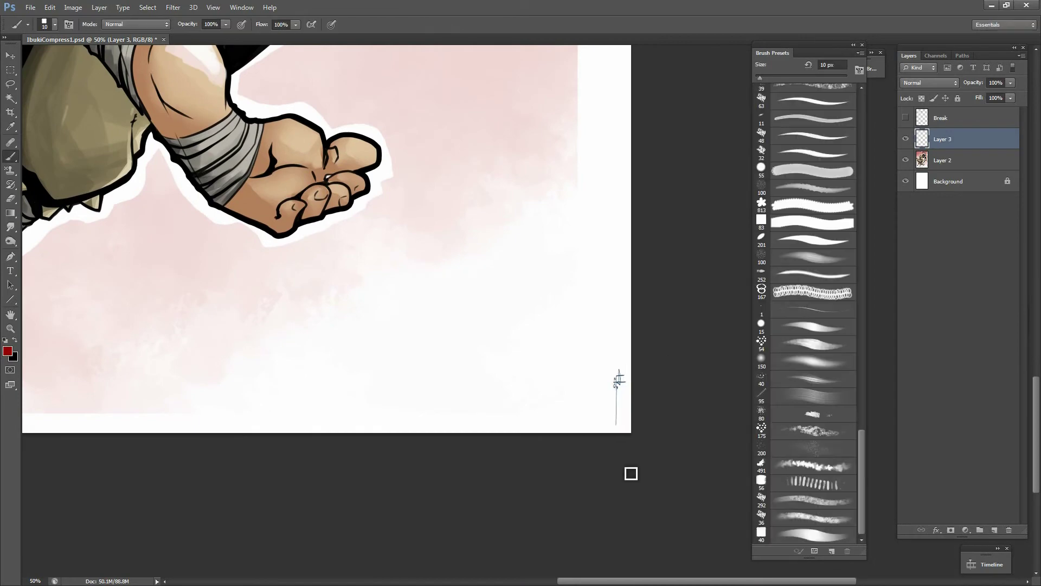
pyautogui.hotkey('ctrl', '0')
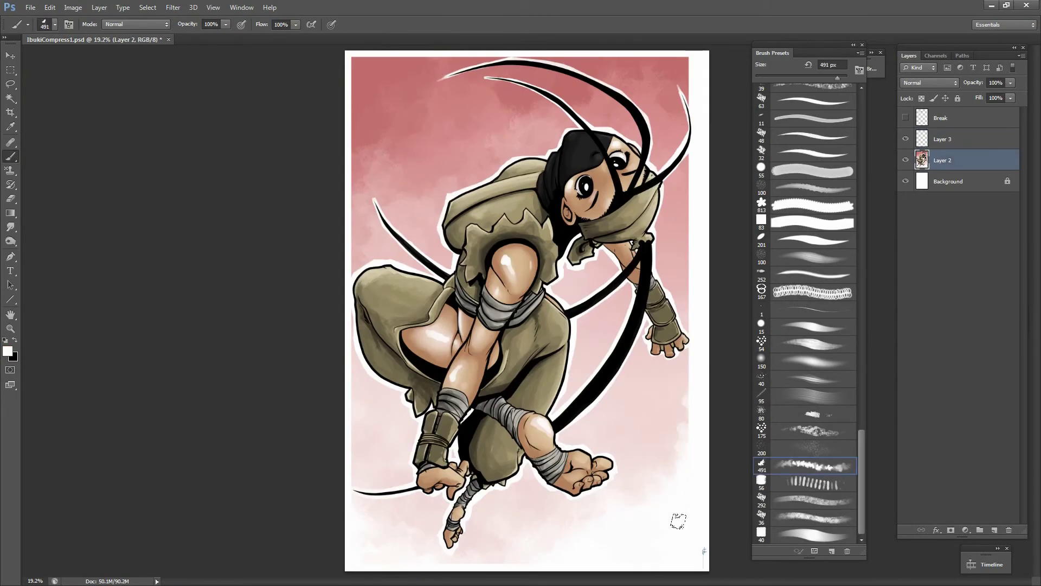
# Flatten all layers into a single Background layer
pyautogui.click(973, 160)
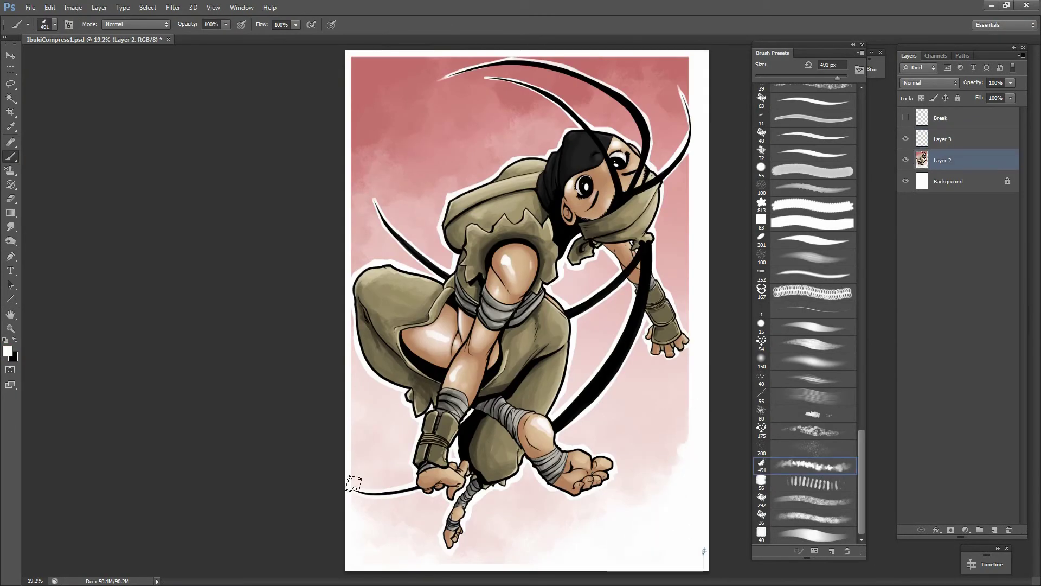
pyautogui.press('[')
pyautogui.press('[')
pyautogui.press('[')
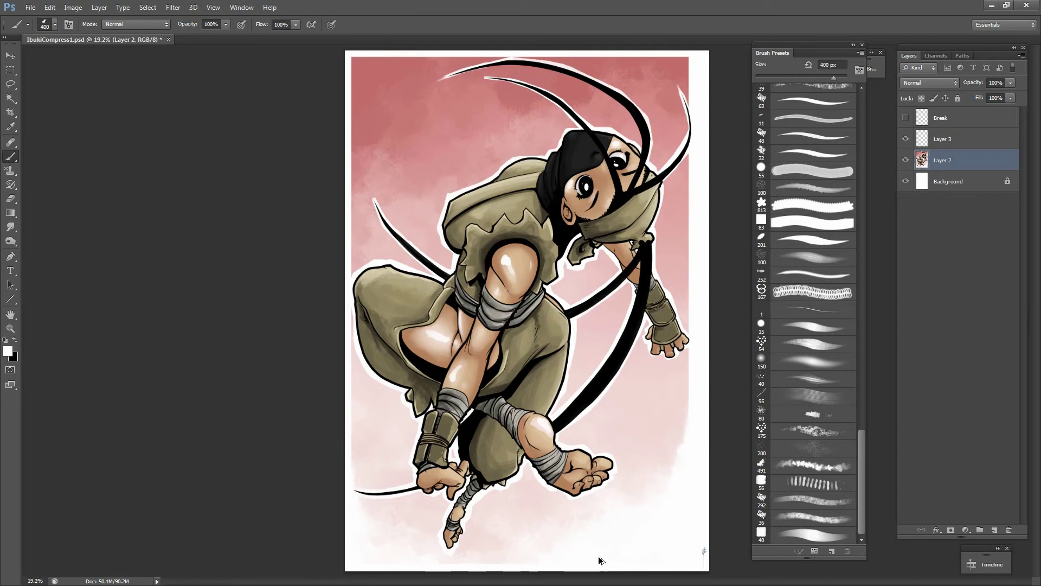
pyautogui.rightClick(938, 157)
pyautogui.click(932, 358)
# Save the flattened image as IbukiComplete.psd, replacing the existing file
pyautogui.press('Return')
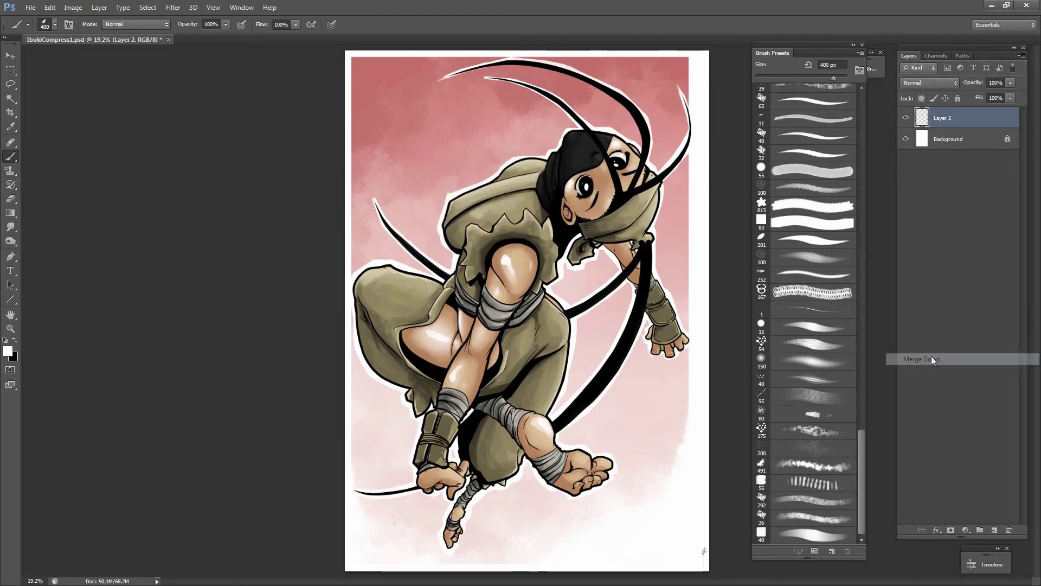
pyautogui.hotkey('ctrl', 'shift', 's')
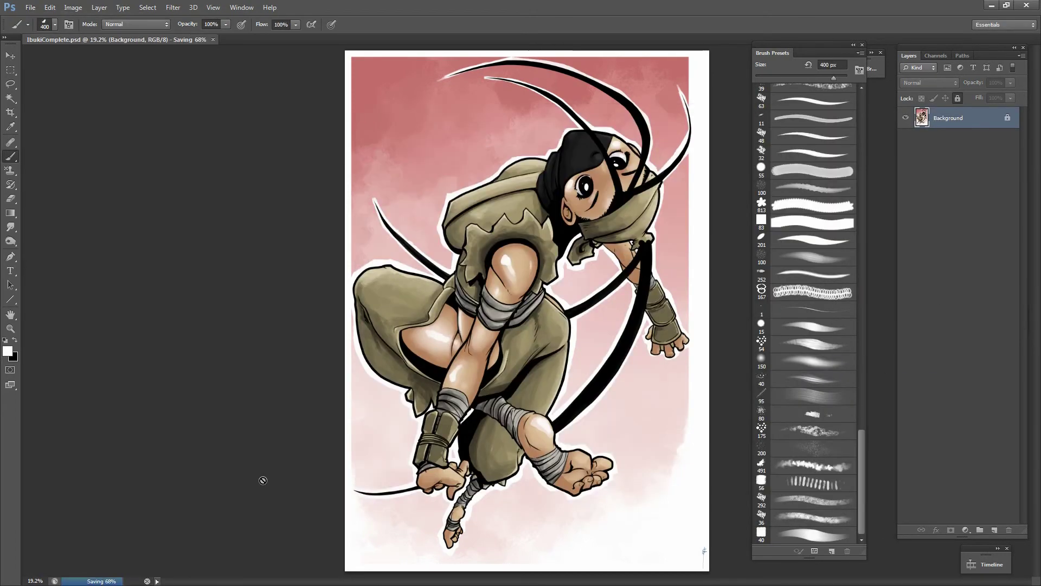
pyautogui.write('te')
pyautogui.press('Return')
pyautogui.press('Return')
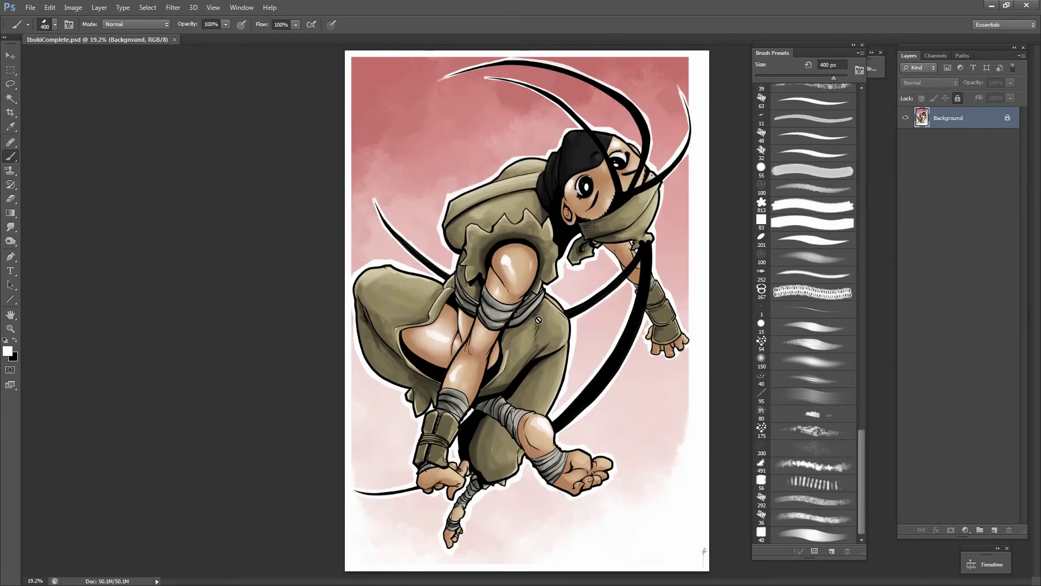